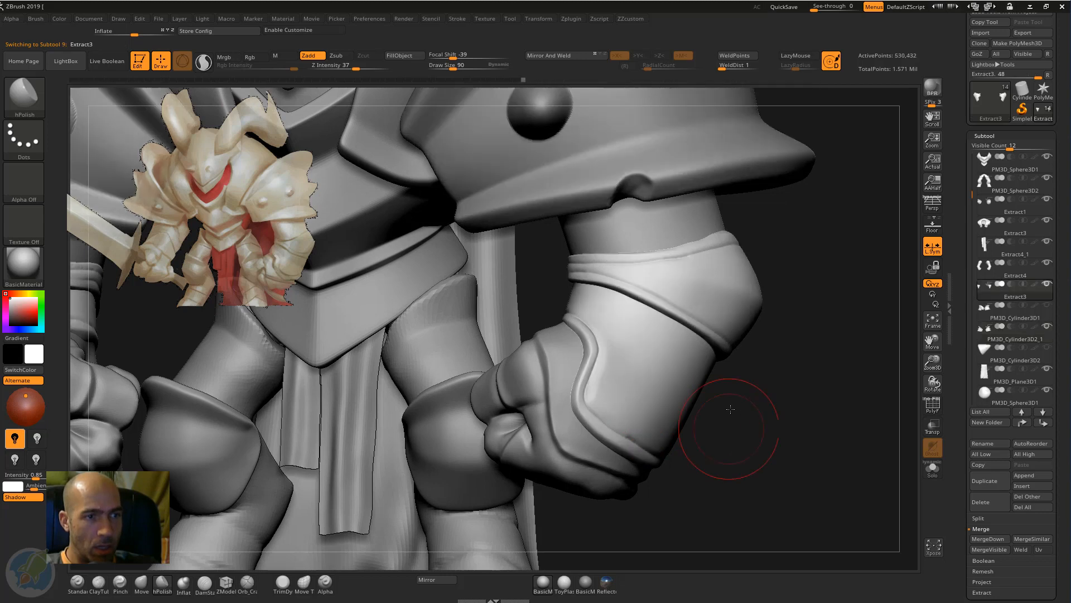
# Isolate the forearm armor and carve a crease along the inside of its lower raised trim with the DamStandard brush.
pyautogui.moveTo(729, 409)
pyautogui.mouseDown()
pyautogui.moveTo(751, 436)
pyautogui.moveTo(737, 398)
pyautogui.mouseUp()
pyautogui.press('b')
pyautogui.press('d')
pyautogui.press('s')
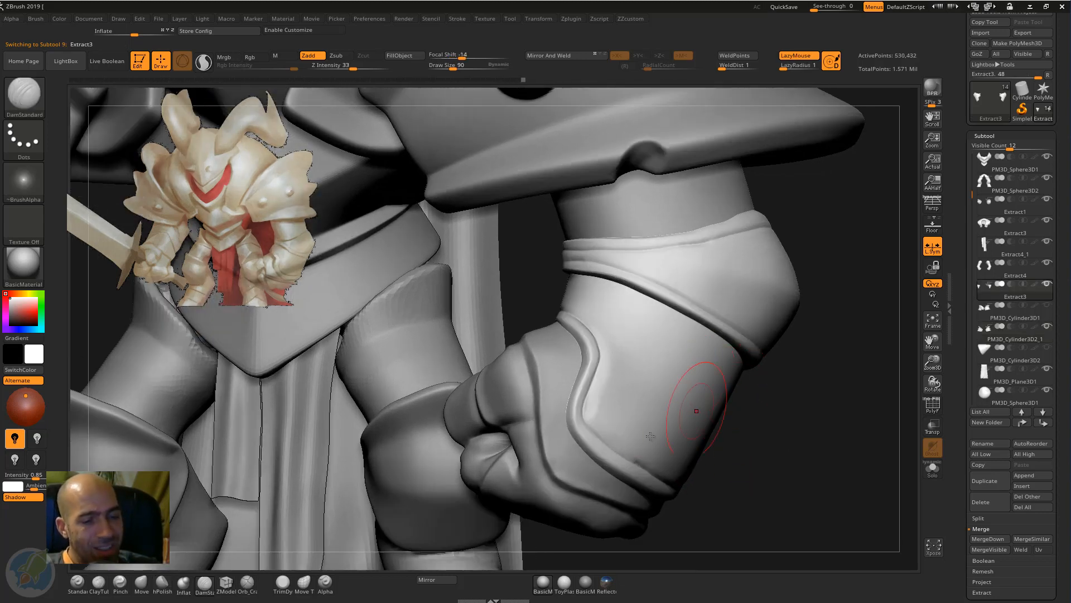
pyautogui.click(933, 467)
pyautogui.moveTo(750, 514); pyautogui.dragTo(508, 454)
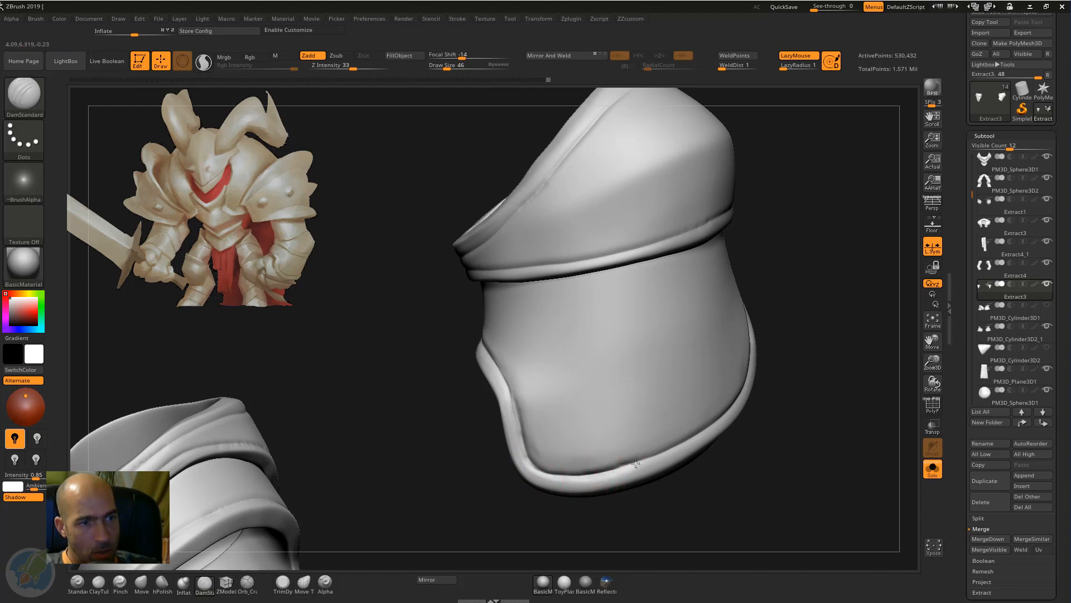
pyautogui.moveTo(787, 388)
pyautogui.mouseDown()
pyautogui.moveTo(776, 368)
pyautogui.moveTo(748, 406)
pyautogui.moveTo(636, 462)
pyautogui.mouseUp()
pyautogui.moveTo(837, 402); pyautogui.dragTo(720, 413)
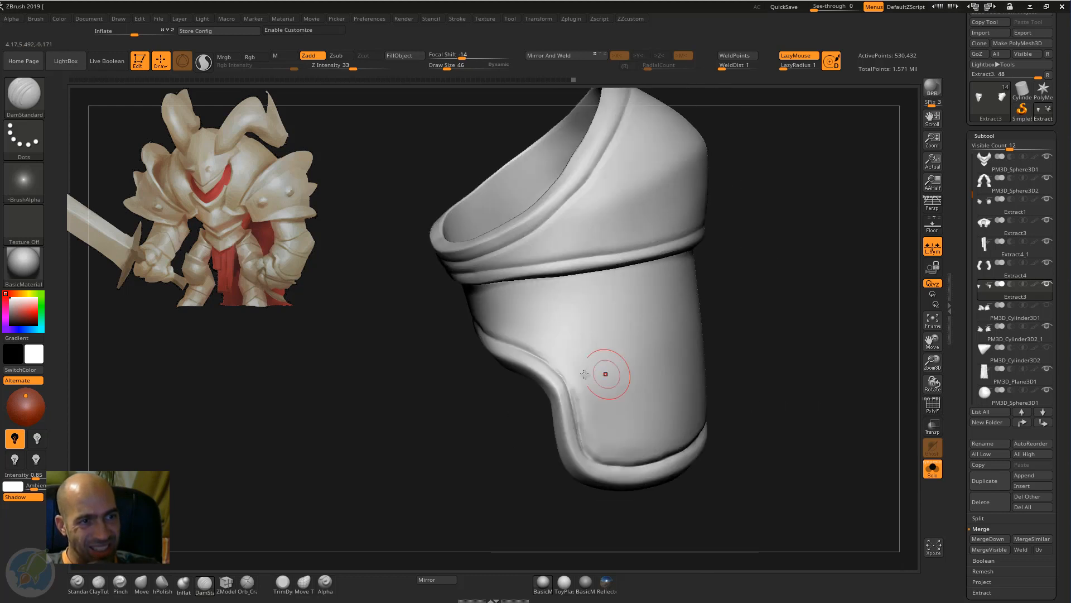
pyautogui.moveTo(544, 356); pyautogui.dragTo(554, 372)
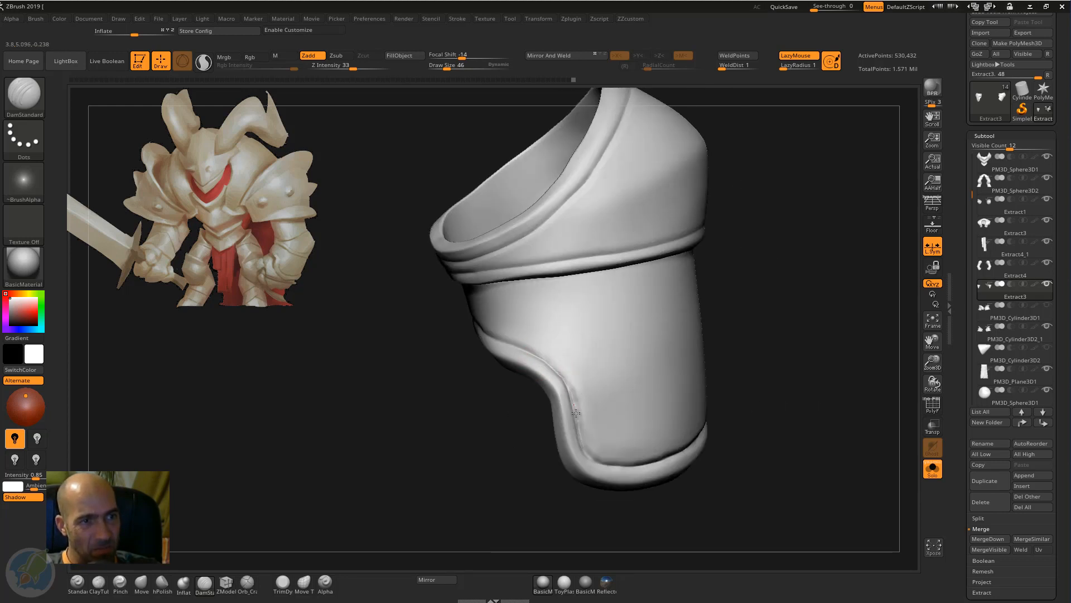
# Hide one of the two forearm guards so that only the reworked one stays visible.
pyautogui.moveTo(724, 500); pyautogui.dragTo(750, 500)
pyautogui.press('2')
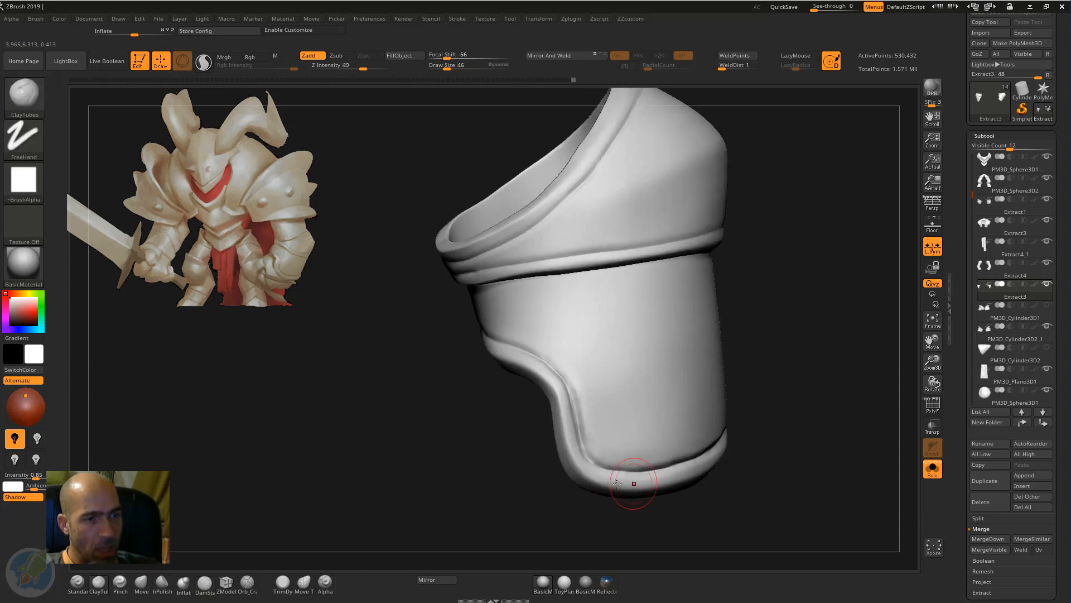
pyautogui.keyDown('alt'); pyautogui.moveTo(519, 515); pyautogui.dragTo(399, 391); pyautogui.keyUp('alt')
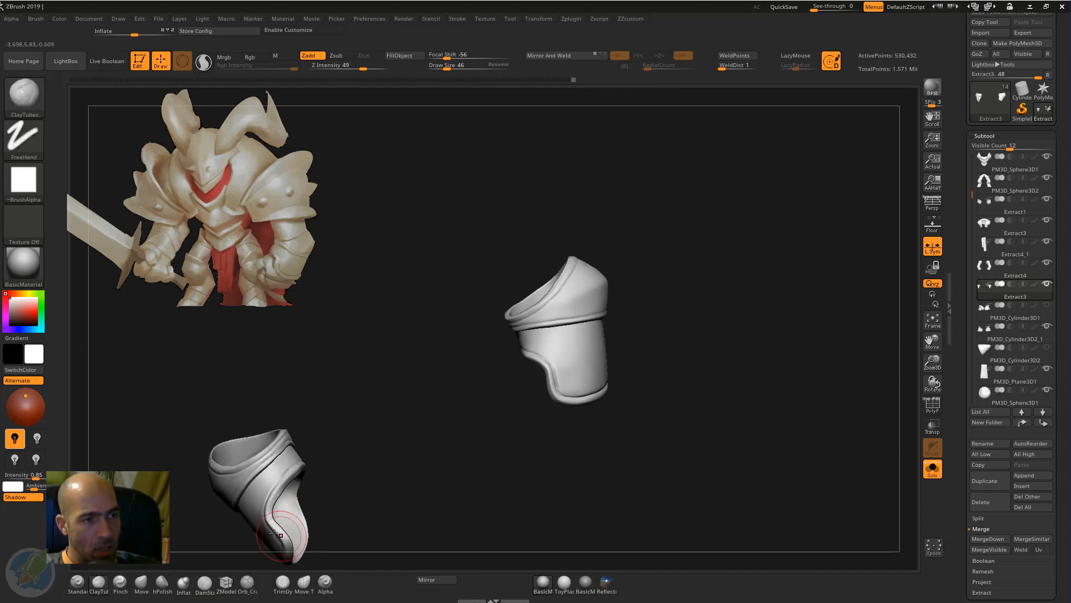
pyautogui.moveTo(538, 425); pyautogui.dragTo(278, 279)
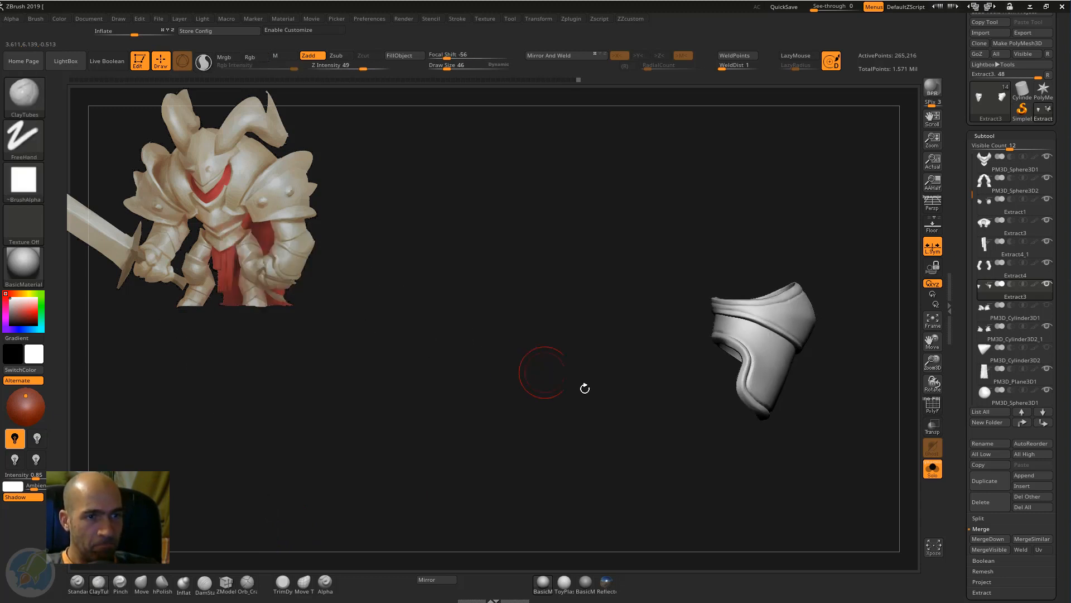
pyautogui.moveTo(963, 410); pyautogui.dragTo(952, 337)
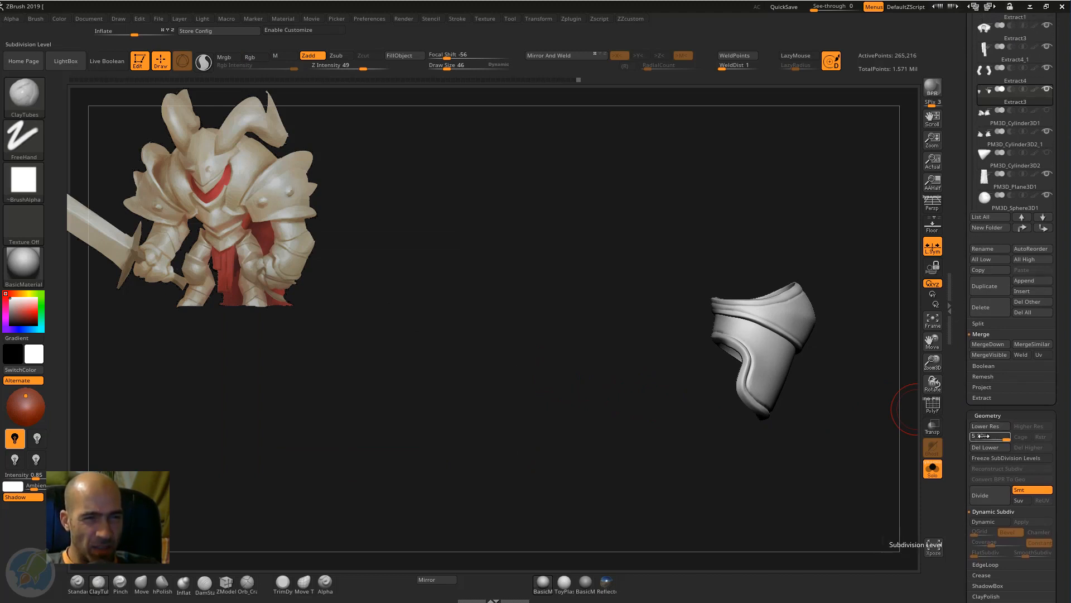
pyautogui.moveTo(829, 437); pyautogui.dragTo(935, 445)
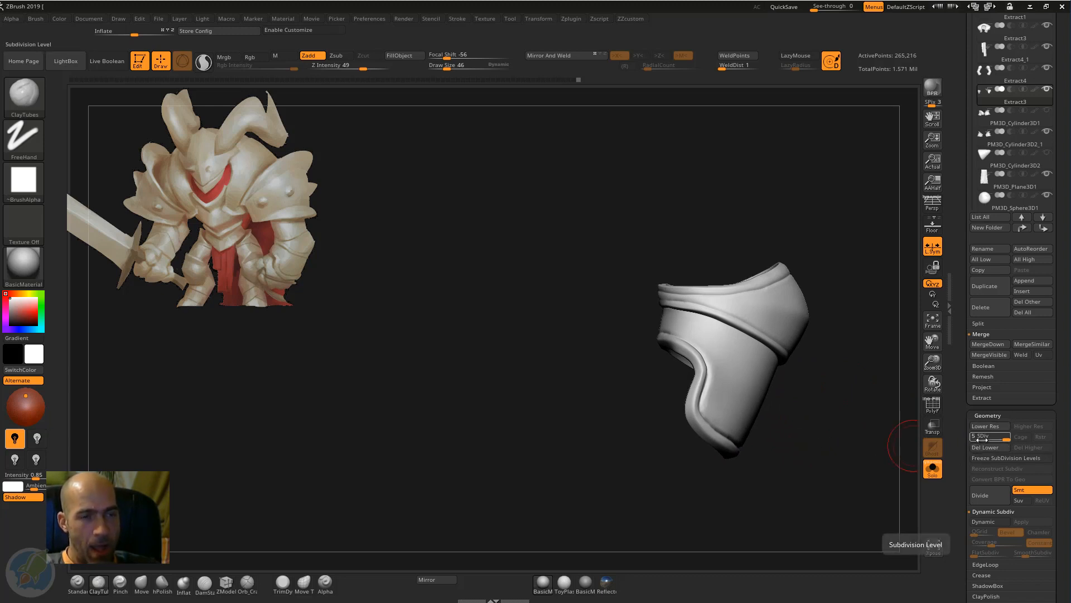
# Drop the mesh to subdivision level 1 and delete the hidden forearm guard.
pyautogui.hotkey('ctrl', 'shift', 'z')
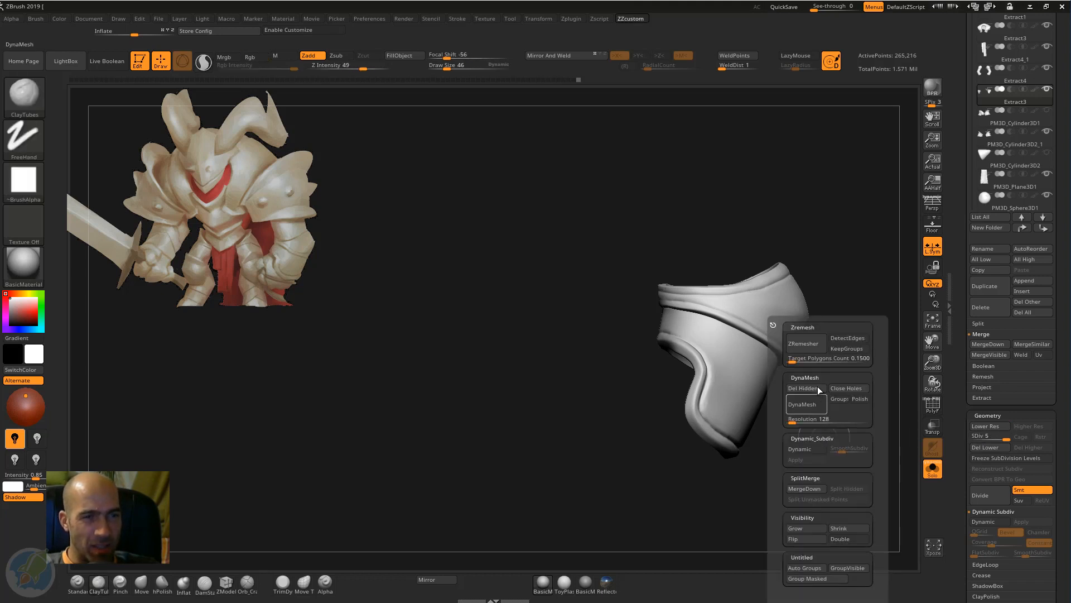
pyautogui.click(818, 386)
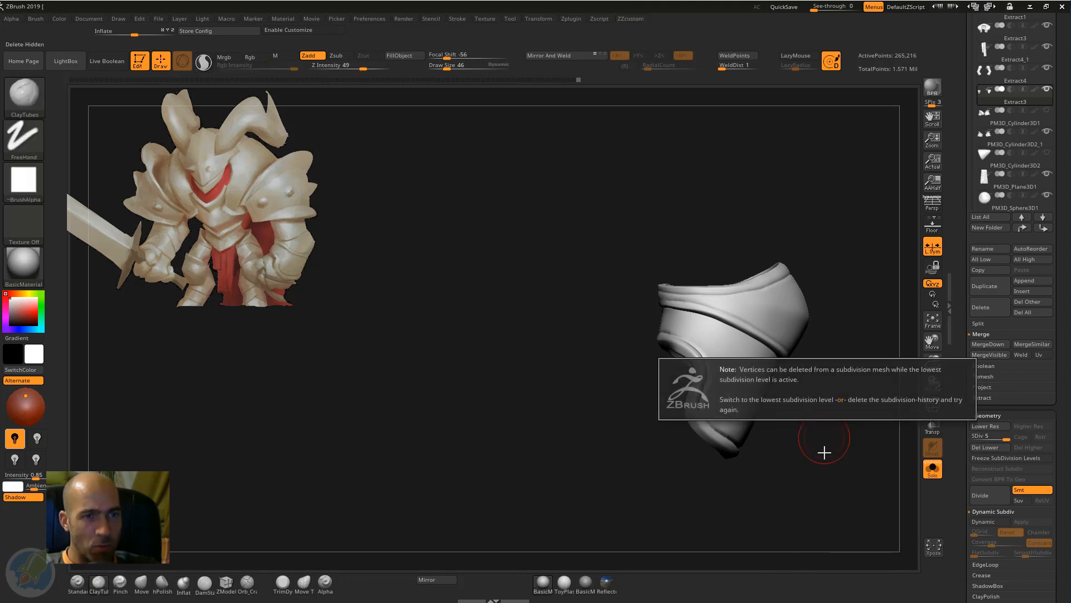
pyautogui.hotkey('shift', 'd')
pyautogui.hotkey('ctrl', 'shift', 'z')
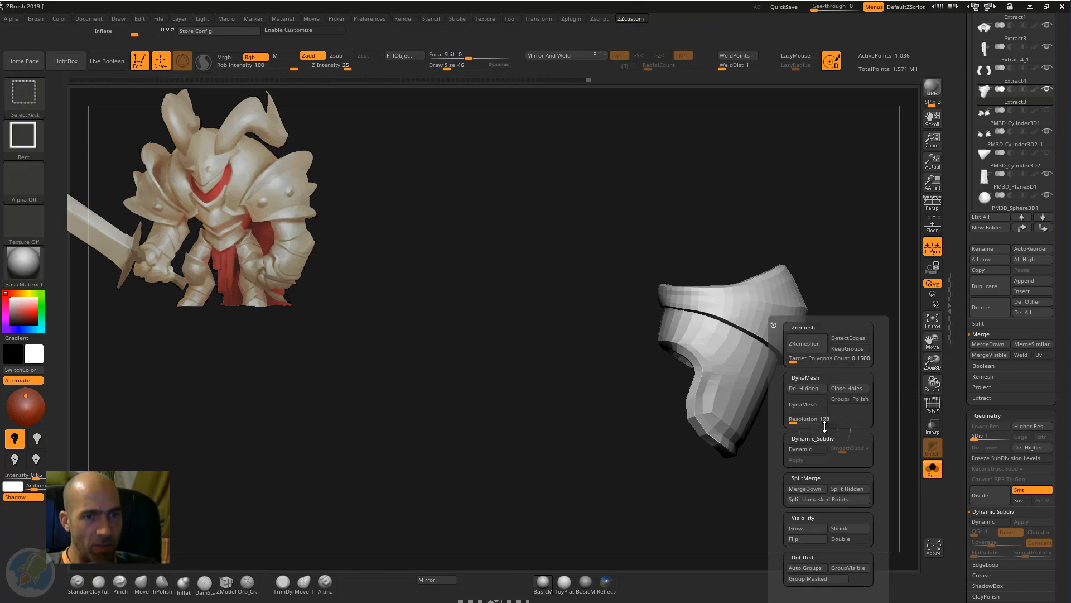
pyautogui.click(793, 387)
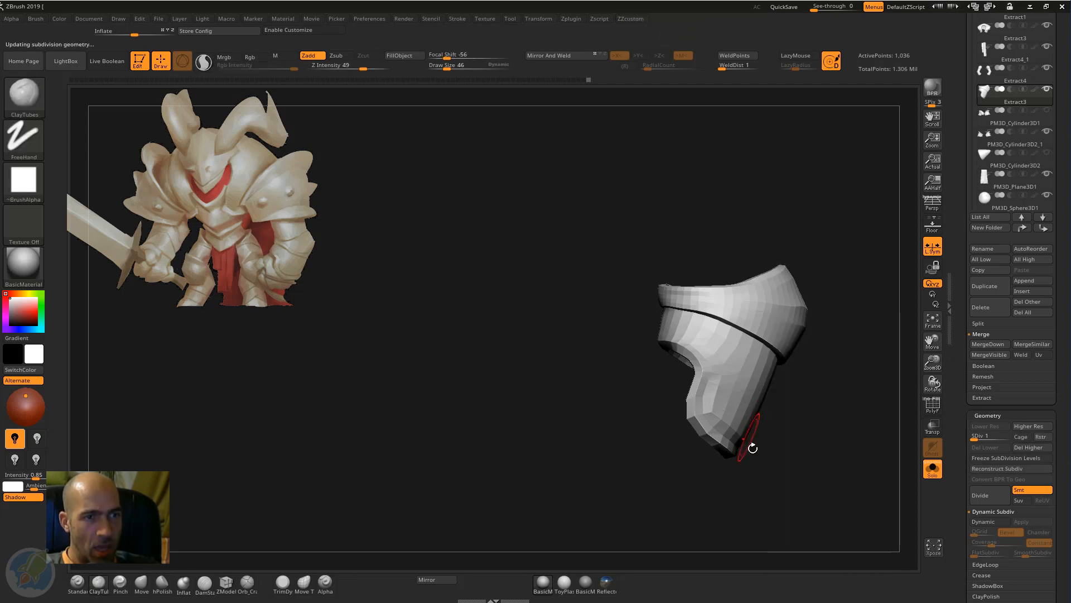
# Return to subdivision level 5 and mirror the forearm guard across the X axis, merged into one SubTool.
pyautogui.press('d')
pyautogui.press('d')
pyautogui.press('d')
pyautogui.press('d')
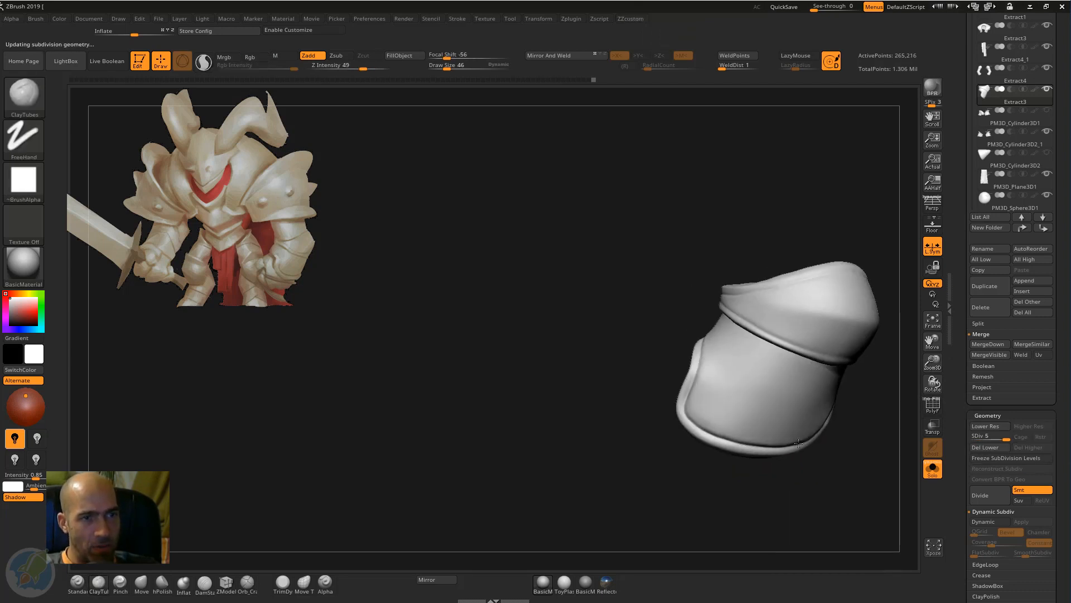
pyautogui.click(442, 581)
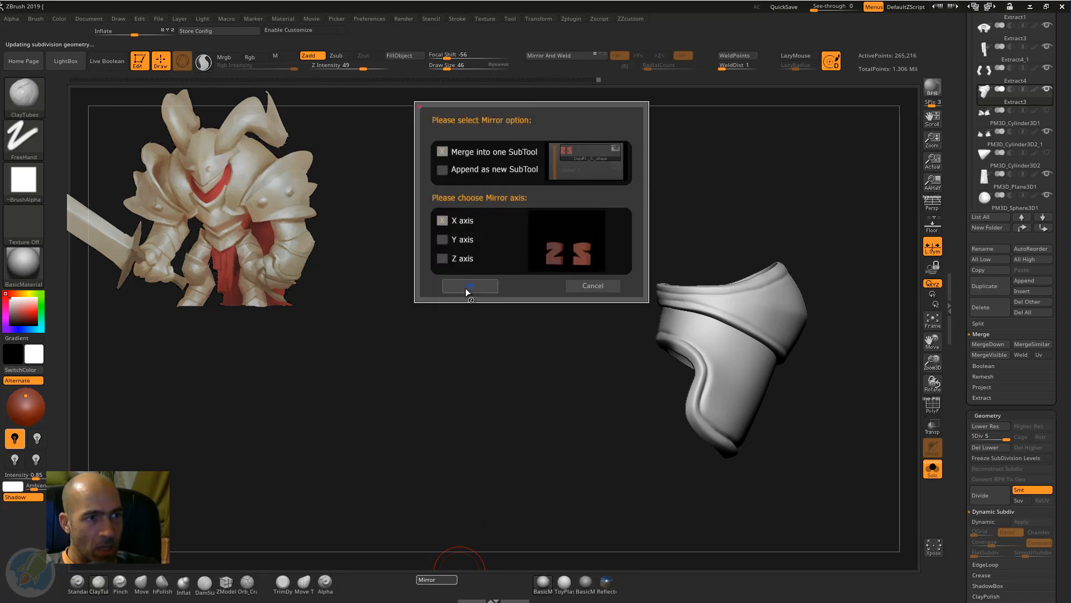
pyautogui.click(470, 286)
pyautogui.click(517, 182)
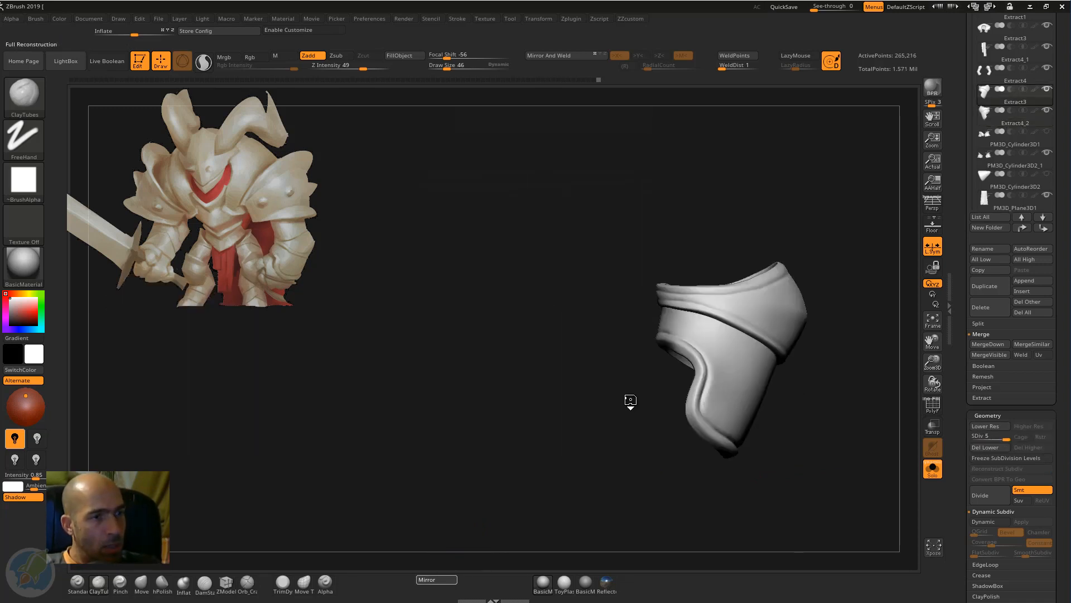
pyautogui.moveTo(617, 403); pyautogui.dragTo(698, 429)
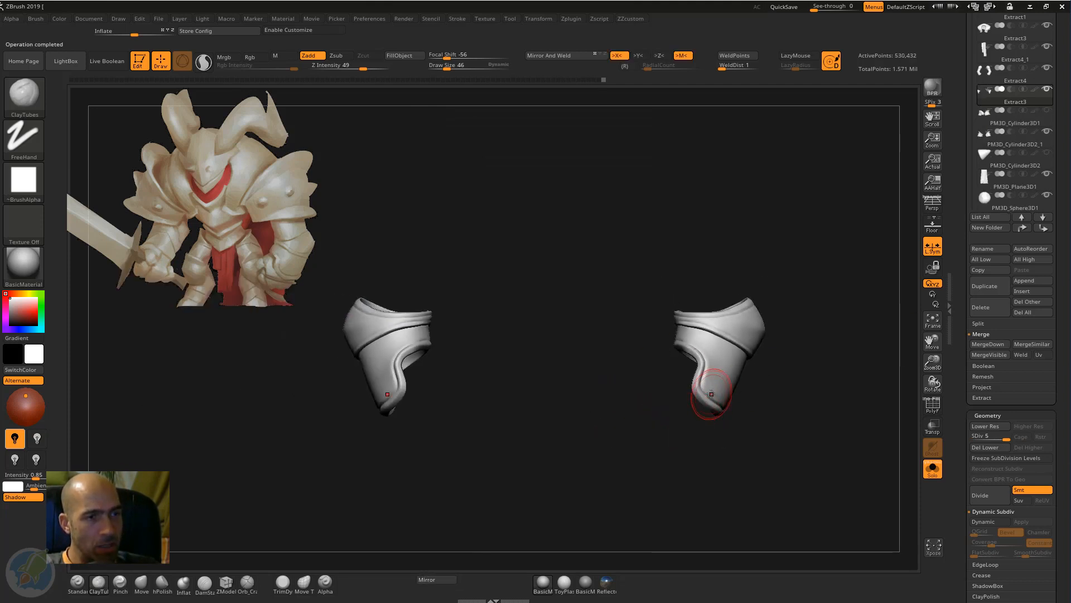
# Sculpt small dents into the wavy trim and elbow plate of one forearm guard with ClayTubes, and smooth them.
pyautogui.moveTo(788, 469)
pyautogui.mouseDown()
pyautogui.moveTo(799, 474)
pyautogui.moveTo(756, 446)
pyautogui.moveTo(813, 486)
pyautogui.moveTo(701, 480)
pyautogui.moveTo(667, 502)
pyautogui.moveTo(686, 490)
pyautogui.moveTo(667, 478)
pyautogui.moveTo(646, 507)
pyautogui.moveTo(631, 457)
pyautogui.moveTo(641, 459)
pyautogui.moveTo(619, 482)
pyautogui.moveTo(675, 450)
pyautogui.mouseUp()
pyautogui.keyDown('alt'); pyautogui.moveTo(697, 493); pyautogui.dragTo(700, 538); pyautogui.keyUp('alt')
pyautogui.keyDown('shift'); pyautogui.moveTo(679, 451); pyautogui.dragTo(678, 447); pyautogui.keyUp('shift')
pyautogui.moveTo(653, 500)
pyautogui.keyDown('alt'); pyautogui.mouseDown()
pyautogui.moveTo(554, 454)
pyautogui.moveTo(553, 464)
pyautogui.moveTo(641, 409)
pyautogui.moveTo(415, 405)
pyautogui.mouseUp(); pyautogui.keyUp('alt')
pyautogui.keyDown('alt'); pyautogui.moveTo(409, 404); pyautogui.dragTo(683, 307); pyautogui.keyUp('alt')
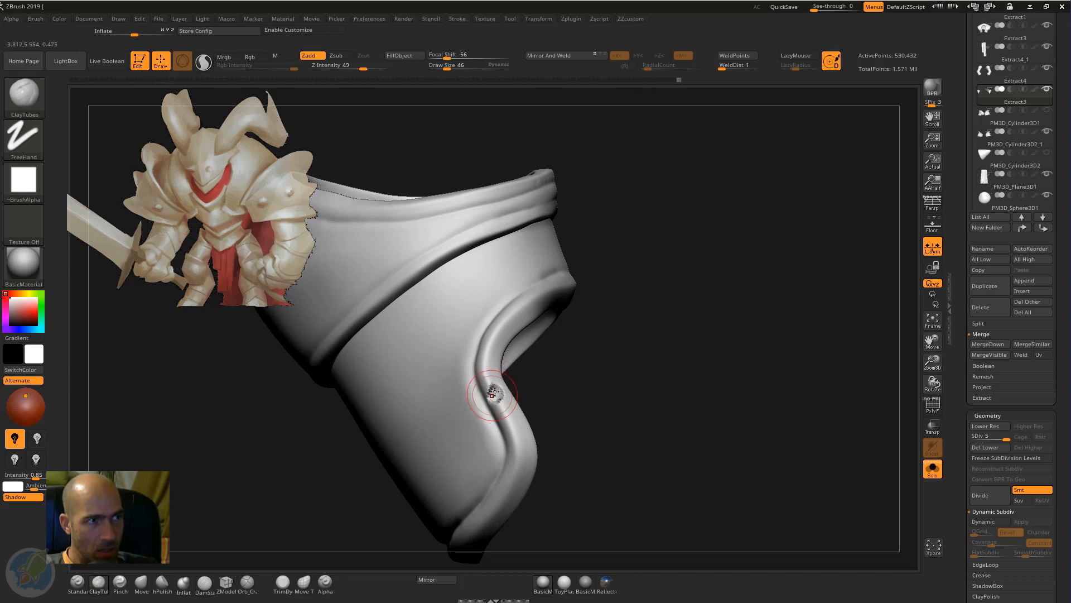
pyautogui.press('shift')
pyautogui.keyDown('shift'); pyautogui.moveTo(504, 395); pyautogui.dragTo(504, 386); pyautogui.keyUp('shift')
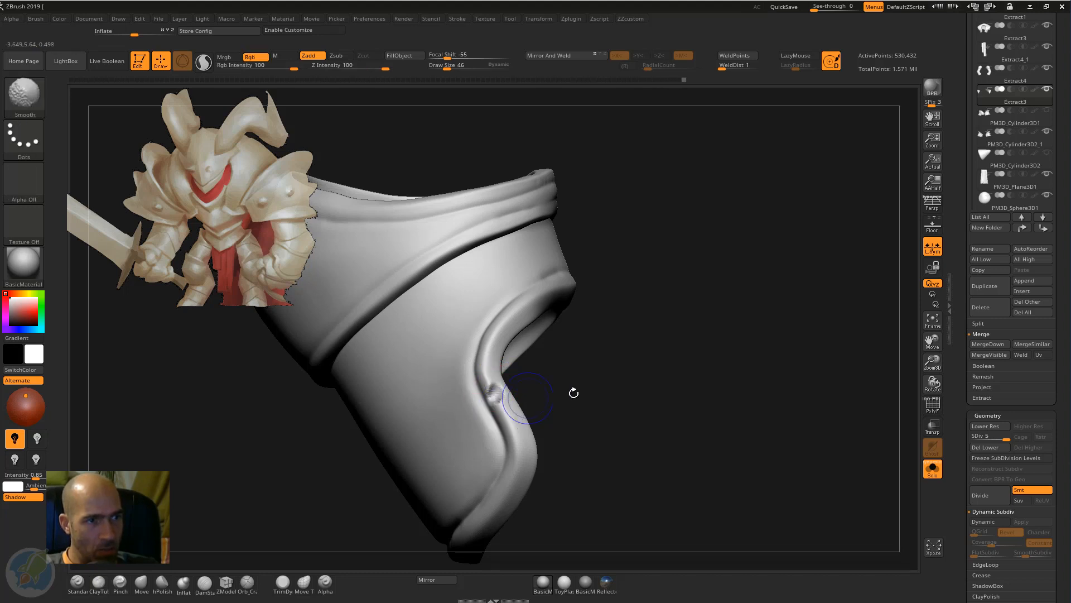
pyautogui.moveTo(572, 392)
pyautogui.keyDown('alt'); pyautogui.mouseDown()
pyautogui.moveTo(562, 378)
pyautogui.moveTo(598, 402)
pyautogui.moveTo(565, 417)
pyautogui.moveTo(648, 395)
pyautogui.moveTo(689, 398)
pyautogui.mouseUp(); pyautogui.keyUp('alt')
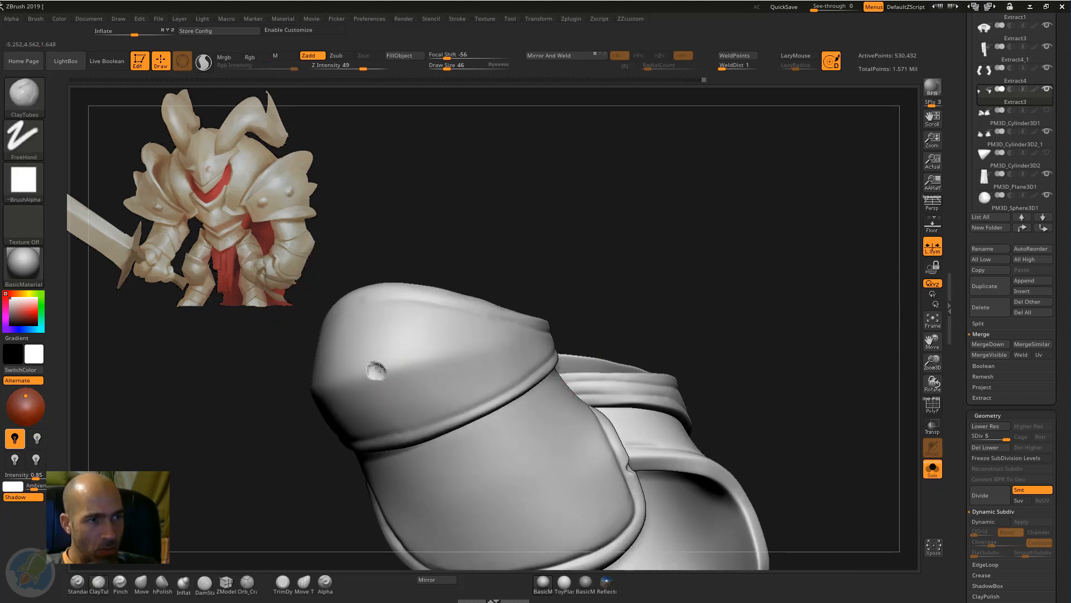
pyautogui.moveTo(381, 369); pyautogui.dragTo(378, 373)
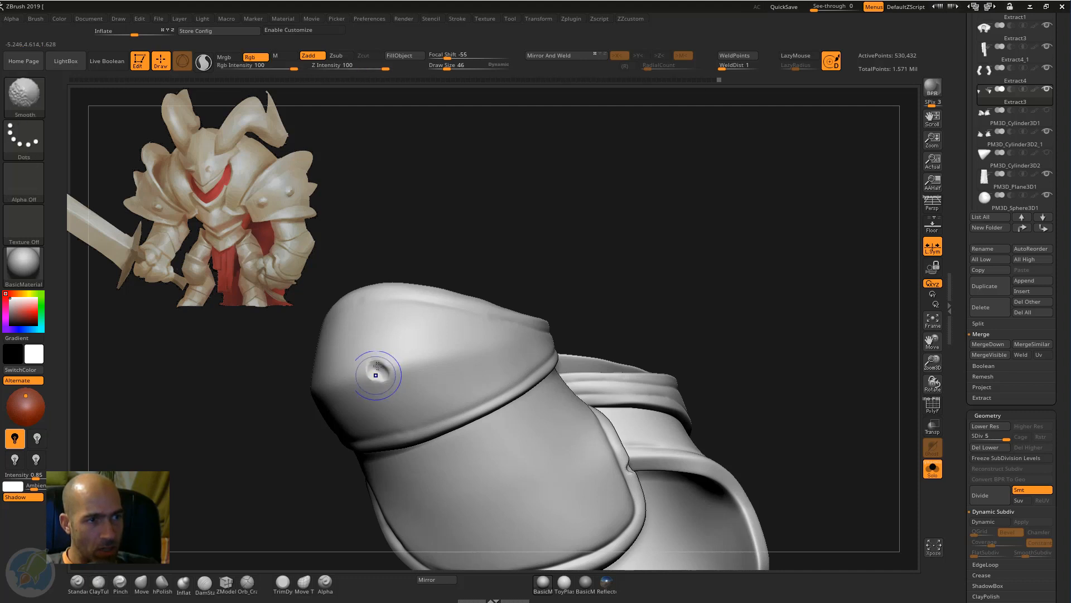
# Sculpt a small round dent into the side of the opposite guard's elbow plate with ClayTubes.
pyautogui.keyDown('alt'); pyautogui.moveTo(524, 292); pyautogui.dragTo(531, 235); pyautogui.keyUp('alt')
pyautogui.moveTo(536, 262); pyautogui.dragTo(596, 305)
pyautogui.moveTo(600, 299); pyautogui.dragTo(748, 293)
pyautogui.moveTo(708, 360)
pyautogui.keyDown('alt'); pyautogui.mouseDown()
pyautogui.moveTo(676, 351)
pyautogui.moveTo(781, 358)
pyautogui.mouseUp(); pyautogui.keyUp('alt')
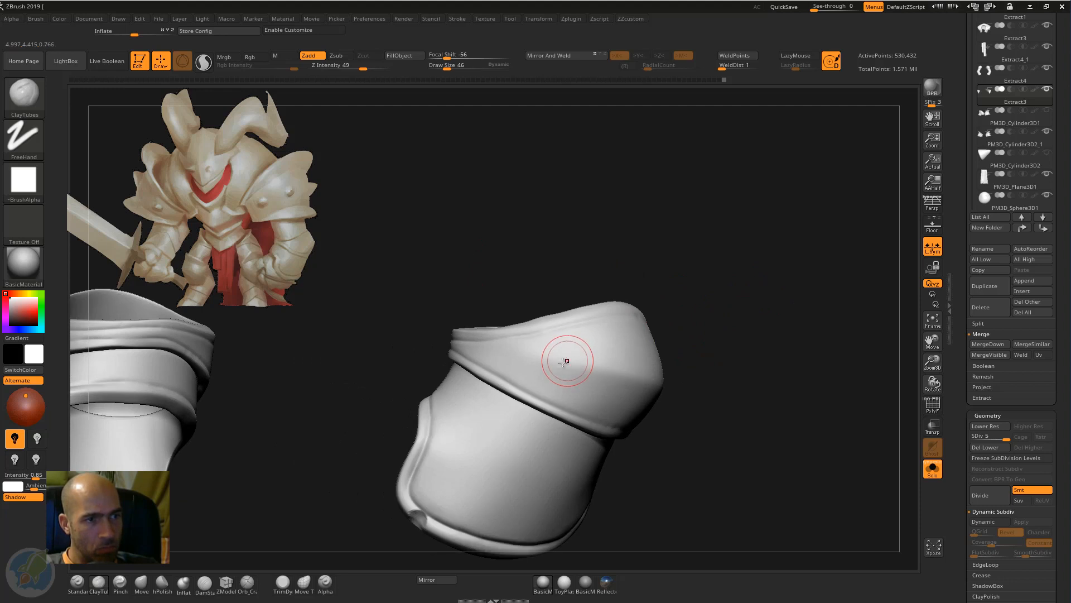
pyautogui.moveTo(567, 361); pyautogui.dragTo(571, 361)
pyautogui.moveTo(571, 360); pyautogui.dragTo(570, 361)
pyautogui.moveTo(573, 360); pyautogui.dragTo(562, 364)
# Cut a short diagonal scratch across the elbow ridge with DamStandard and sharpen it with the Pinch brush.
pyautogui.moveTo(739, 346)
pyautogui.mouseDown()
pyautogui.moveTo(773, 345)
pyautogui.moveTo(672, 385)
pyautogui.mouseUp()
pyautogui.press('b')
pyautogui.press('d')
pyautogui.press('s')
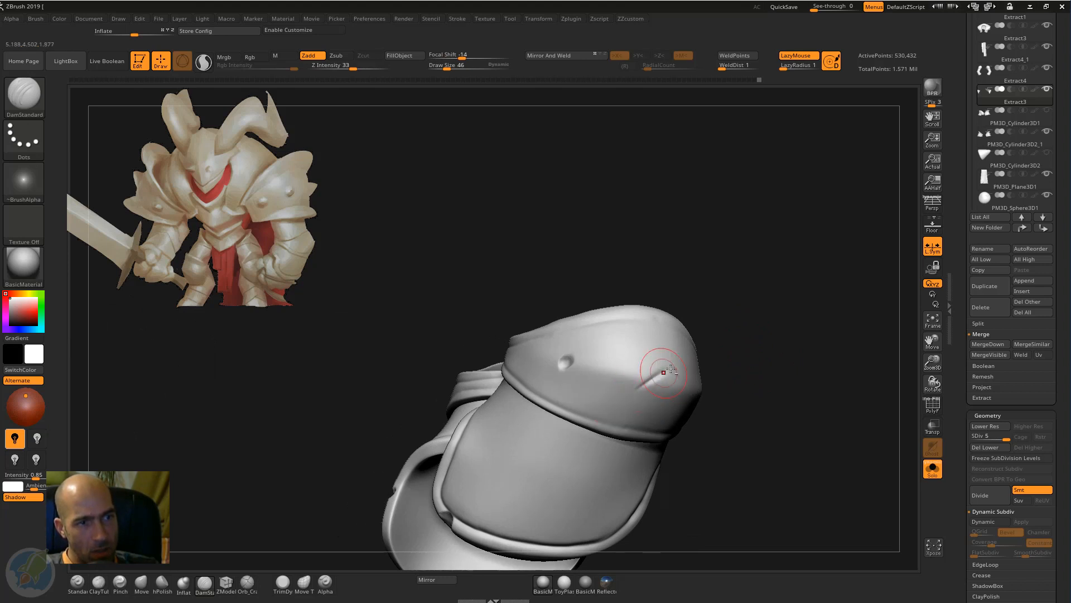
pyautogui.moveTo(670, 368); pyautogui.dragTo(630, 393)
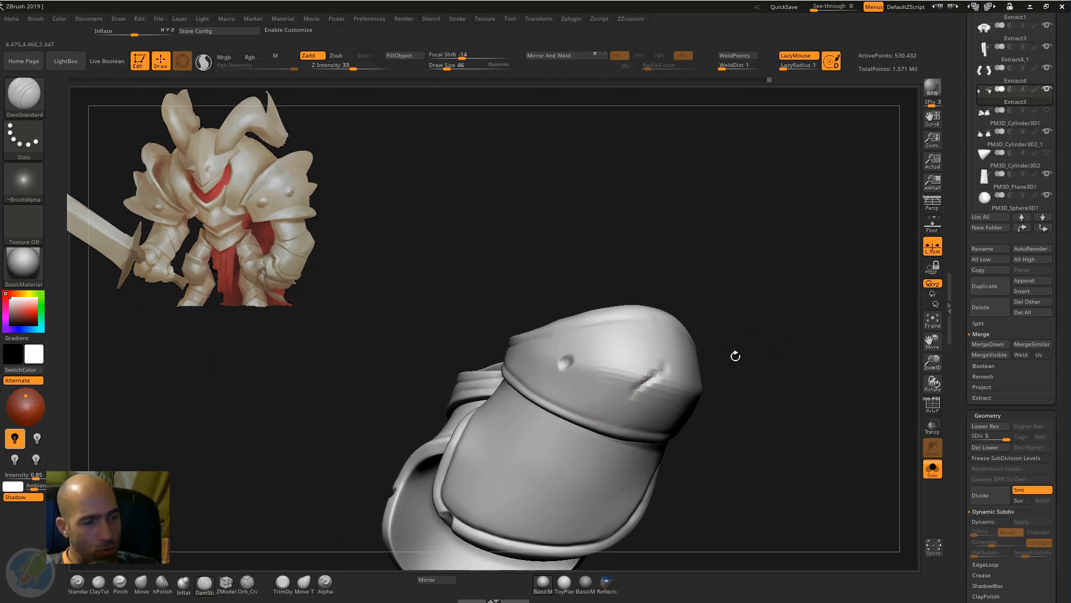
pyautogui.moveTo(734, 354); pyautogui.dragTo(767, 355)
pyautogui.press('b')
pyautogui.press('p')
pyautogui.press('i')
pyautogui.moveTo(639, 386); pyautogui.dragTo(625, 394)
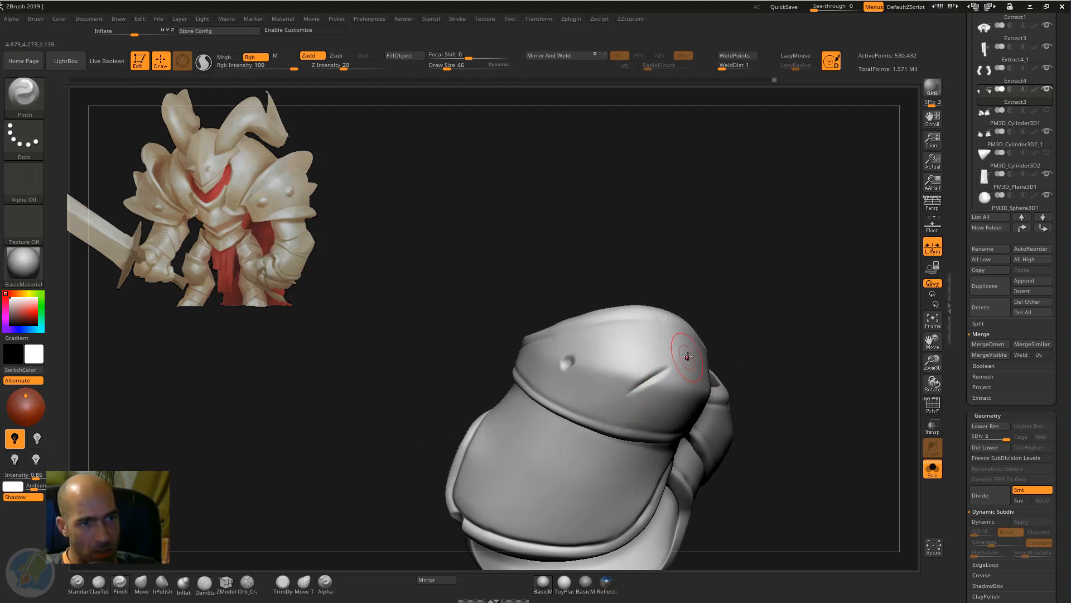
# Carve a long diagonal slash into the lower forearm plate with DamStandard and tighten it with the Pinch brush.
pyautogui.moveTo(801, 319); pyautogui.dragTo(706, 438)
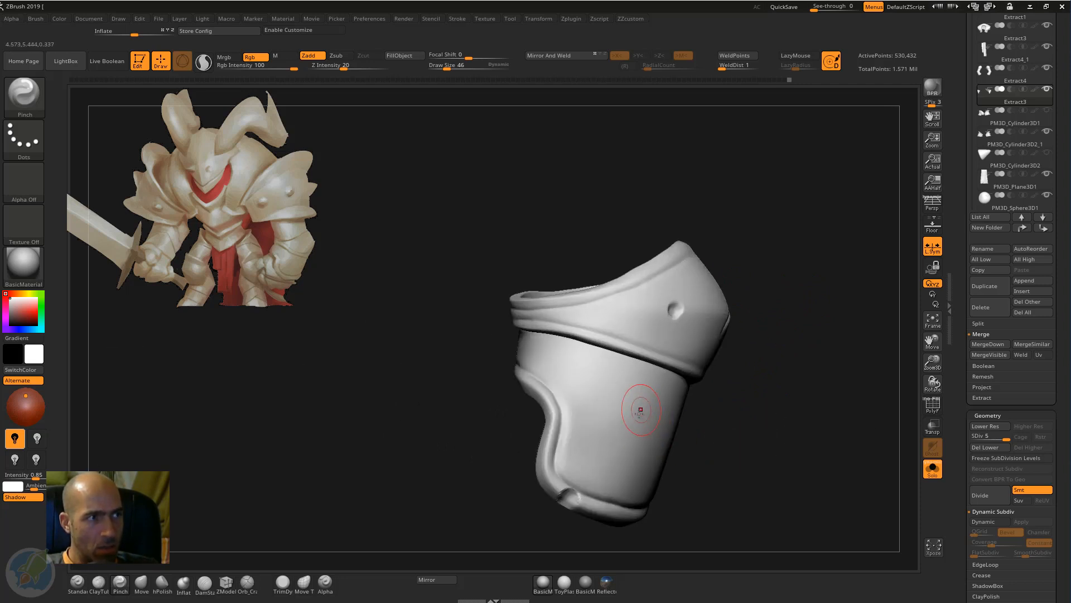
pyautogui.press('b')
pyautogui.press('d')
pyautogui.press('s')
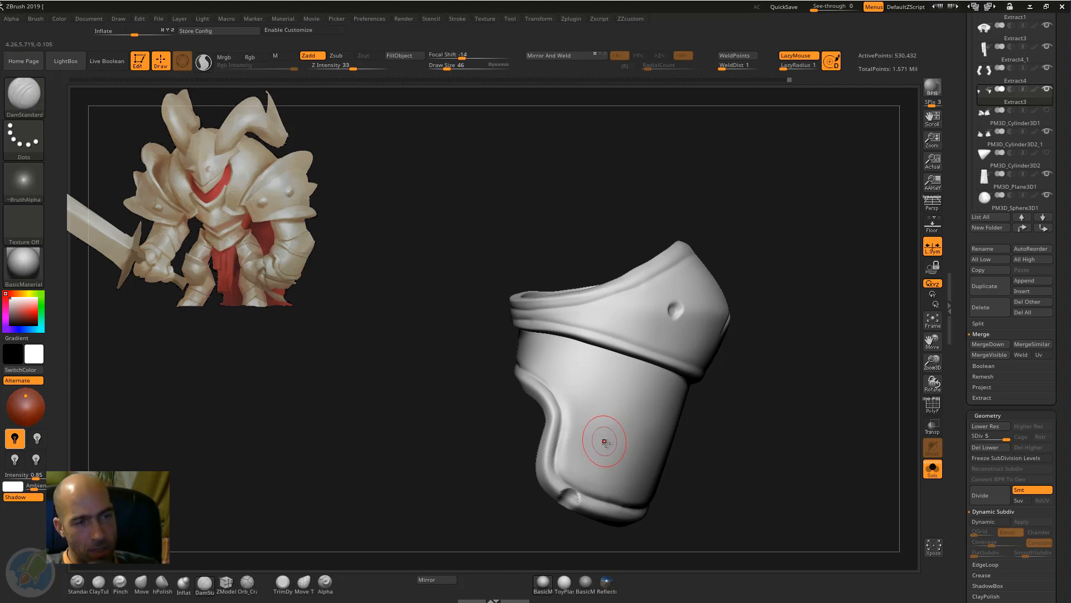
pyautogui.moveTo(579, 465); pyautogui.dragTo(641, 420)
pyautogui.press('b')
pyautogui.press('p')
pyautogui.press('i')
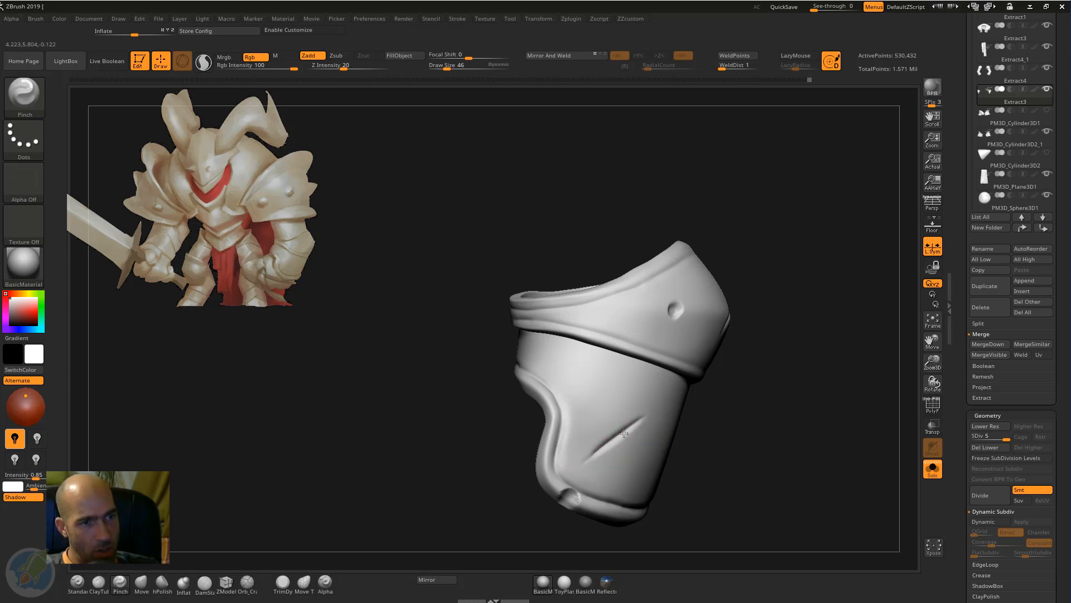
pyautogui.moveTo(715, 425); pyautogui.dragTo(809, 536)
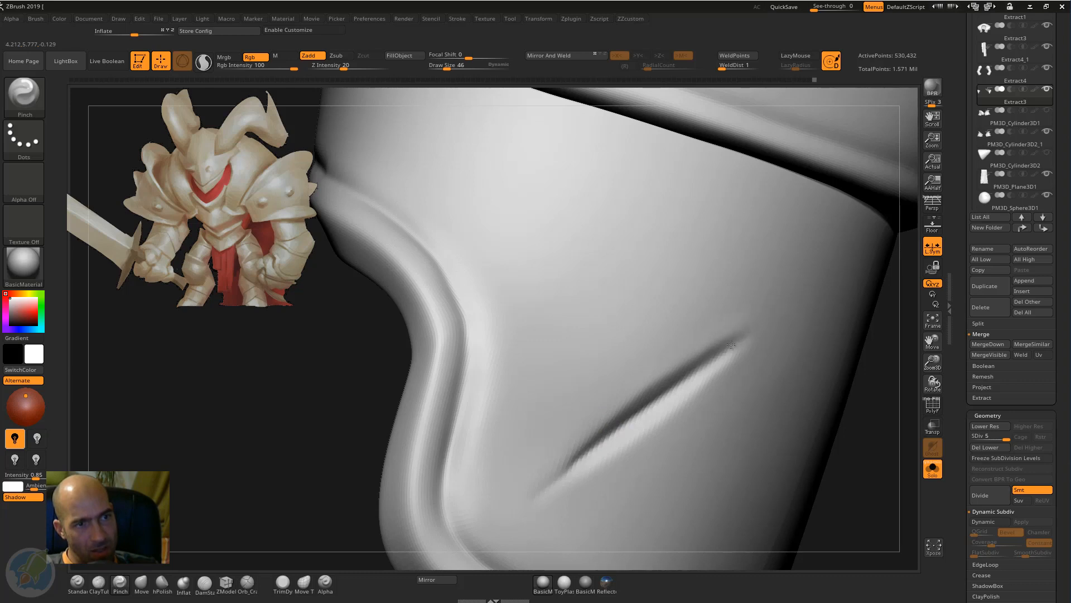
# Check both forearm guards from the front and bring the rest of the character back into view.
pyautogui.keyDown('alt'); pyautogui.moveTo(867, 430); pyautogui.dragTo(698, 335); pyautogui.keyUp('alt')
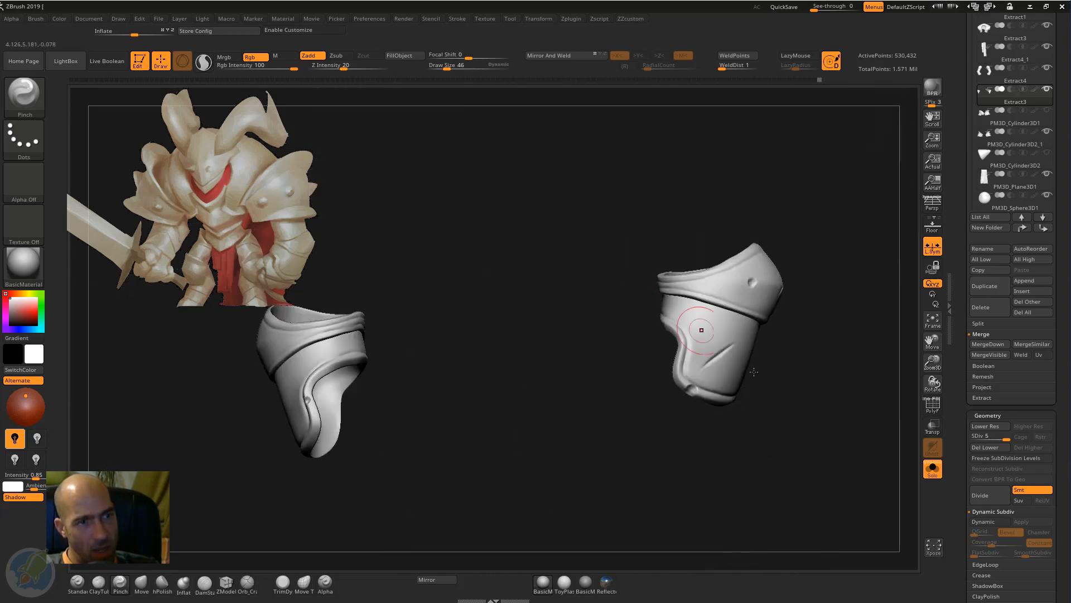
pyautogui.keyDown('shift'); pyautogui.moveTo(789, 385); pyautogui.dragTo(796, 402); pyautogui.keyUp('shift')
pyautogui.keyDown('alt'); pyautogui.moveTo(815, 484); pyautogui.dragTo(917, 476); pyautogui.keyUp('alt')
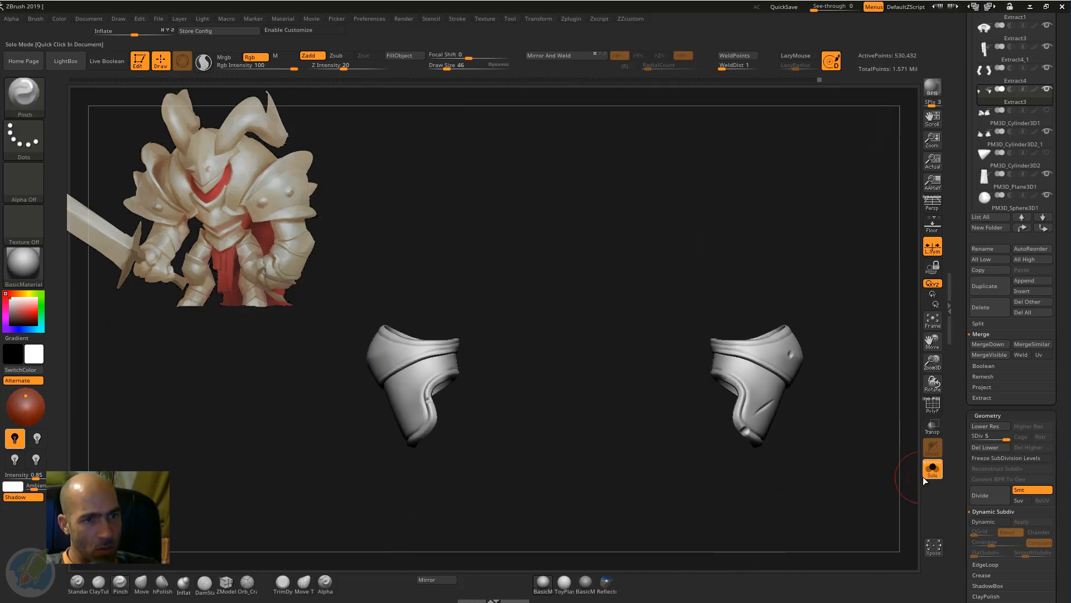
pyautogui.click(925, 475)
# Select and isolate the legs SubTool, and switch to the hPolish brush with a draw size of 62.
pyautogui.moveTo(829, 478)
pyautogui.mouseDown()
pyautogui.moveTo(792, 489)
pyautogui.moveTo(816, 481)
pyautogui.moveTo(784, 437)
pyautogui.moveTo(825, 426)
pyautogui.moveTo(793, 454)
pyautogui.moveTo(732, 447)
pyautogui.moveTo(820, 470)
pyautogui.moveTo(815, 357)
pyautogui.moveTo(829, 492)
pyautogui.mouseUp()
pyautogui.keyDown('alt'); pyautogui.click(747, 456); pyautogui.keyUp('alt')
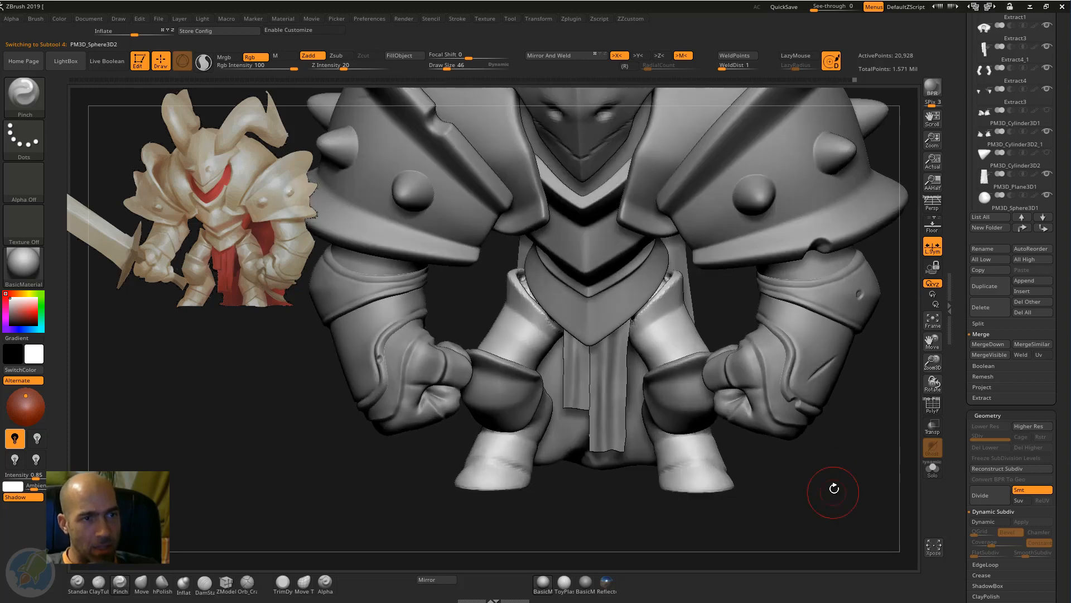
pyautogui.click(932, 469)
pyautogui.moveTo(825, 413)
pyautogui.keyDown('alt'); pyautogui.mouseDown()
pyautogui.moveTo(821, 480)
pyautogui.moveTo(742, 354)
pyautogui.moveTo(763, 363)
pyautogui.moveTo(761, 347)
pyautogui.moveTo(686, 321)
pyautogui.mouseUp(); pyautogui.keyUp('alt')
pyautogui.press('b')
pyautogui.press('h')
pyautogui.press('p')
pyautogui.press(']')
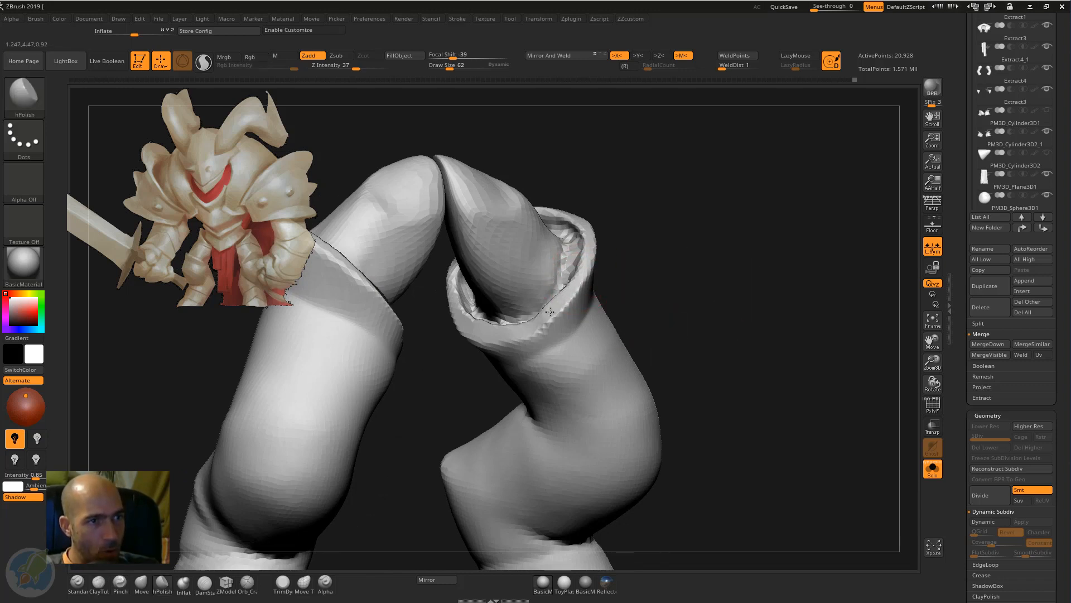
pyautogui.press('f')
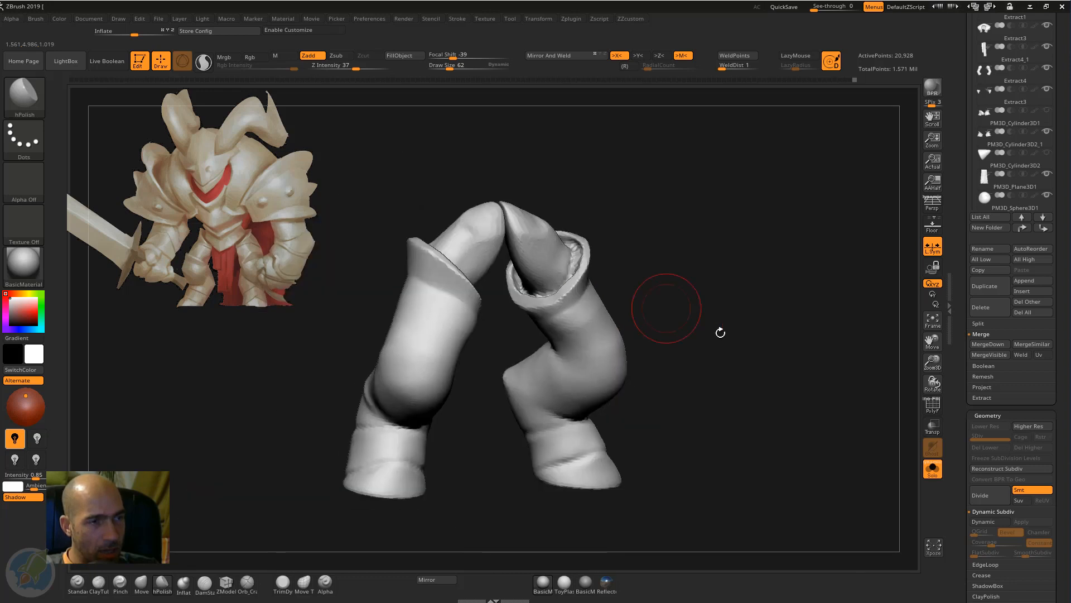
pyautogui.moveTo(720, 329); pyautogui.dragTo(678, 336)
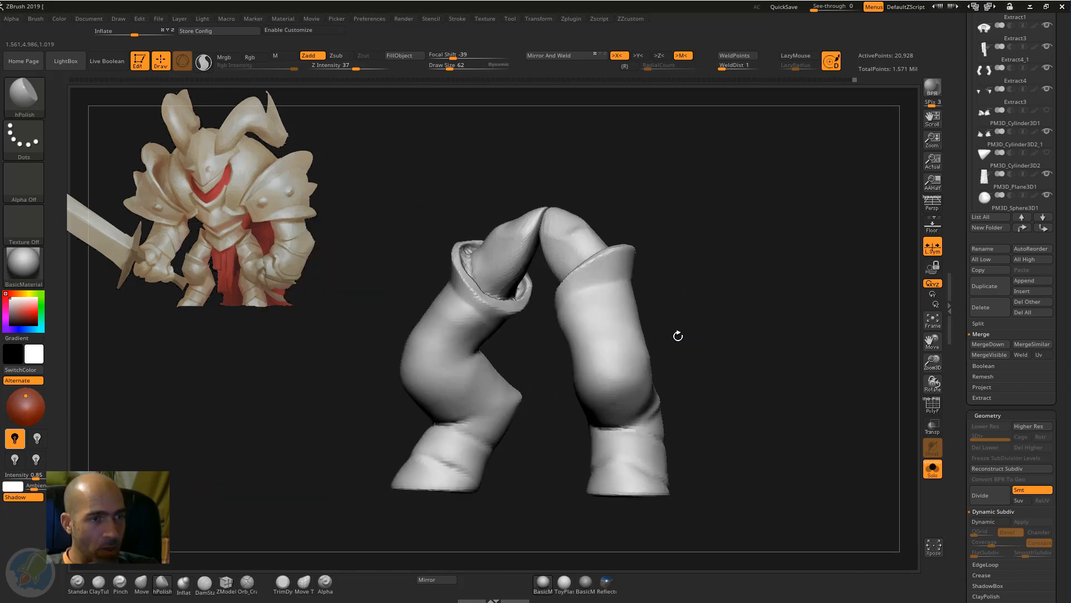
# Set the DynaMesh resolution to 120 and remesh the legs.
pyautogui.press('space')
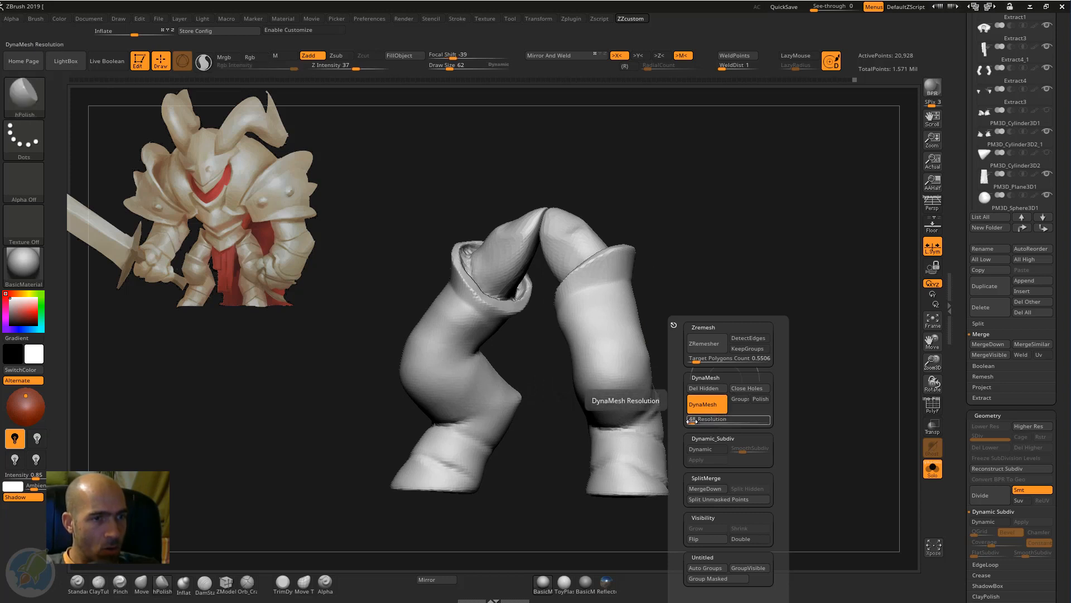
pyautogui.moveTo(692, 419); pyautogui.dragTo(689, 419)
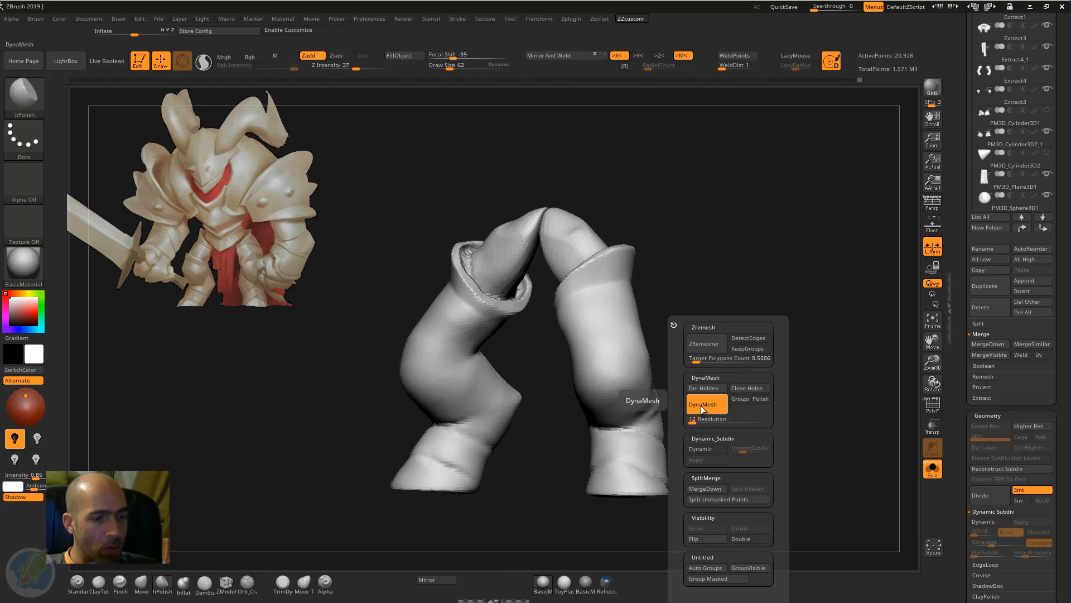
pyautogui.click(760, 398)
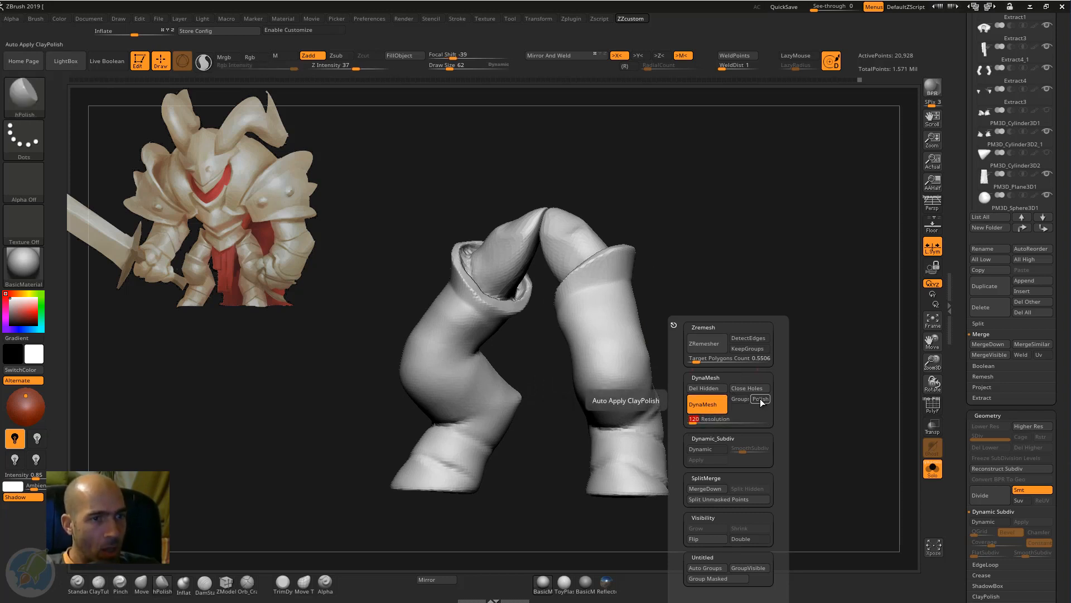
pyautogui.keyDown('ctrl'); pyautogui.moveTo(756, 380); pyautogui.dragTo(740, 292); pyautogui.keyUp('ctrl')
# Carve a crease under the rounded knee bulge where it meets the ankle band, using DamStandard at draw size 50.
pyautogui.press('b')
pyautogui.press('d')
pyautogui.press('s')
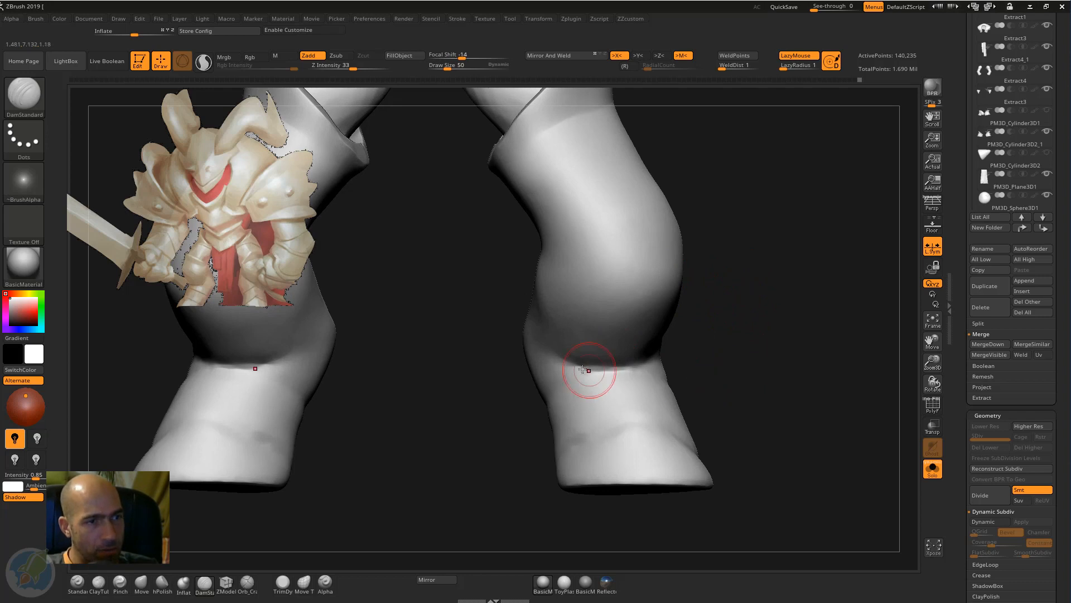
pyautogui.moveTo(557, 359); pyautogui.dragTo(648, 359)
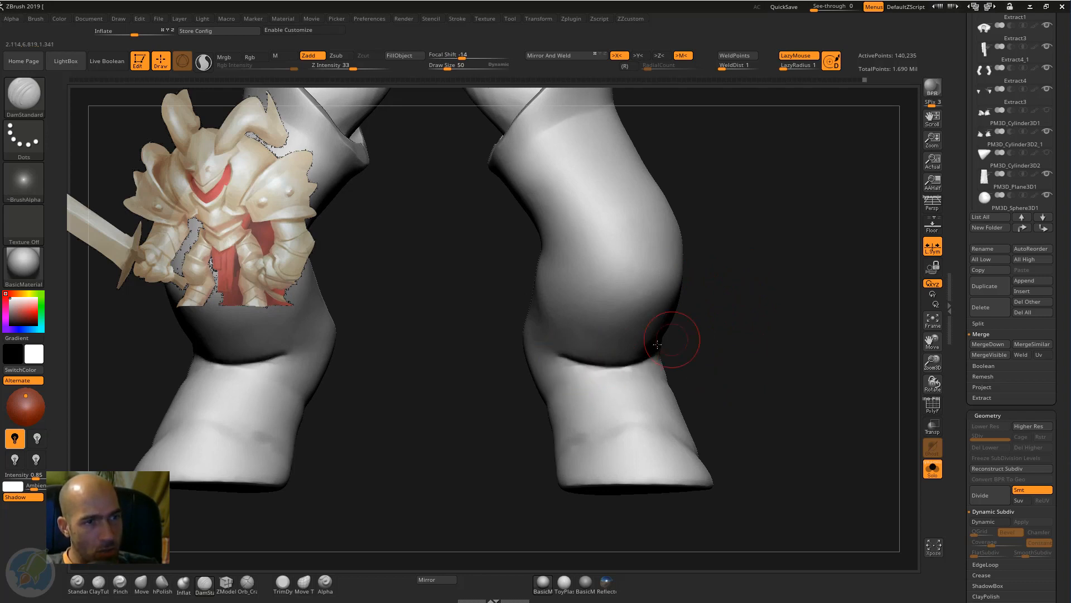
# Carve a curved DamStandard groove around the front and side of the foot to separate the toe cap from the ankle band.
pyautogui.press('shift')
pyautogui.moveTo(690, 393)
pyautogui.mouseDown()
pyautogui.moveTo(706, 318)
pyautogui.moveTo(722, 330)
pyautogui.moveTo(705, 334)
pyautogui.moveTo(784, 331)
pyautogui.moveTo(493, 422)
pyautogui.moveTo(682, 371)
pyautogui.moveTo(826, 399)
pyautogui.mouseUp()
pyautogui.moveTo(706, 370)
pyautogui.mouseDown()
pyautogui.moveTo(646, 371)
pyautogui.moveTo(716, 373)
pyautogui.mouseUp()
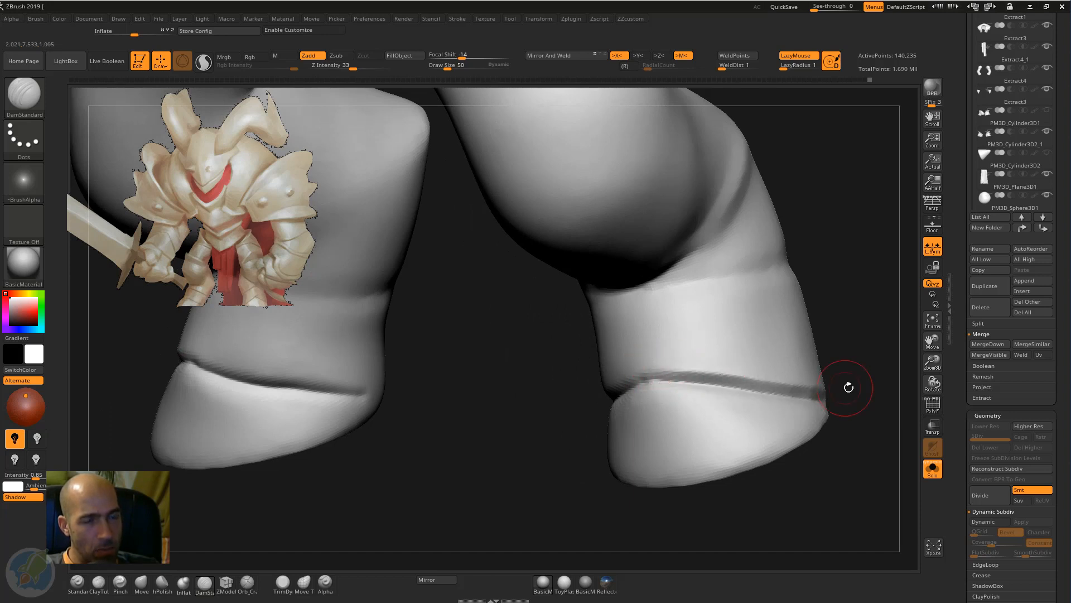
pyautogui.moveTo(849, 387); pyautogui.dragTo(677, 383)
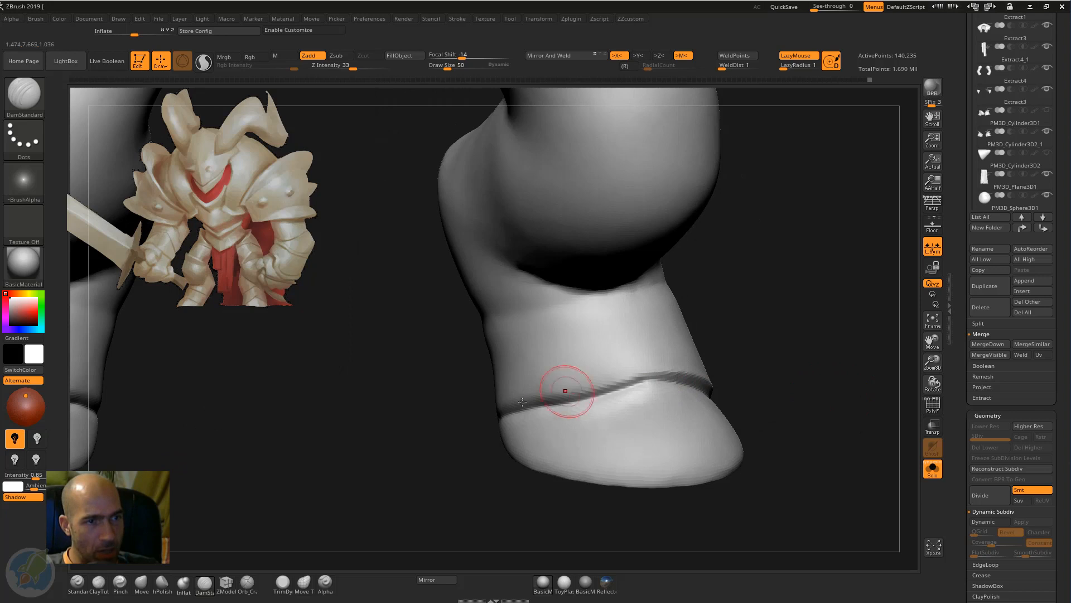
pyautogui.moveTo(462, 433); pyautogui.dragTo(485, 409)
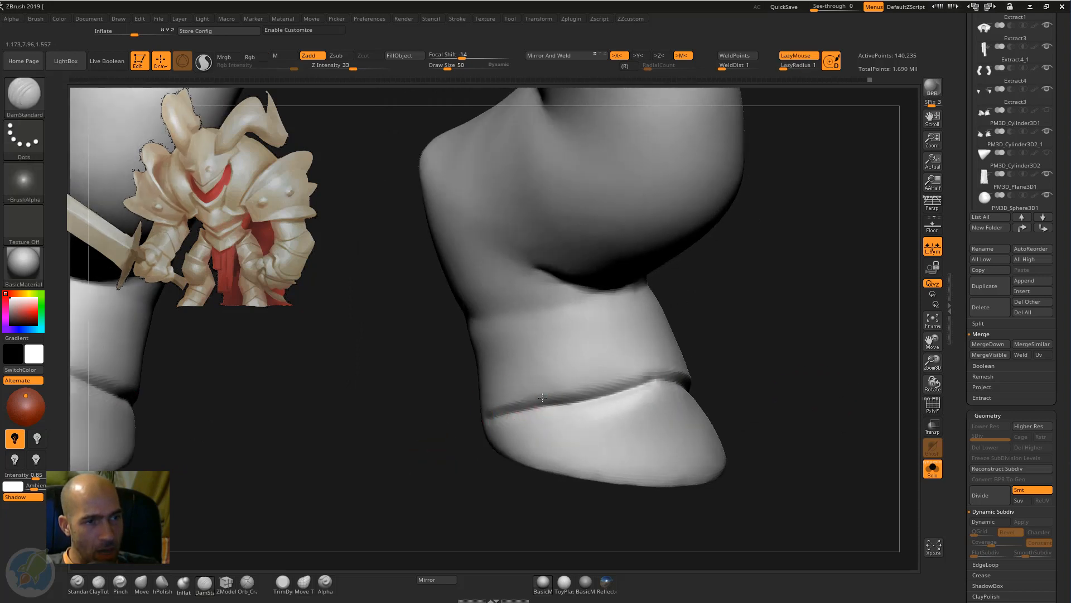
pyautogui.moveTo(667, 384); pyautogui.dragTo(642, 395)
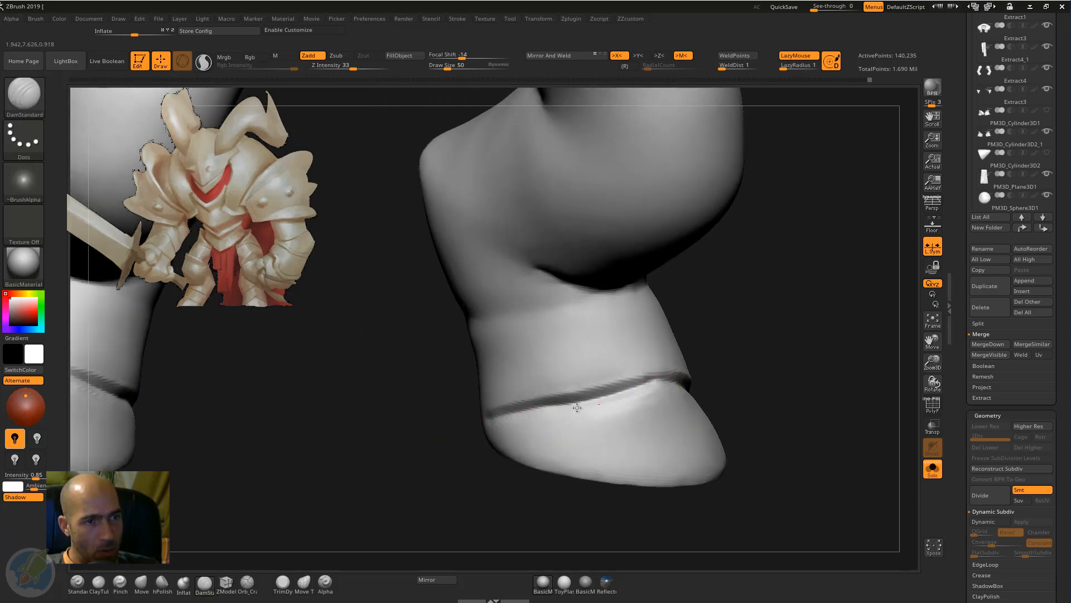
pyautogui.moveTo(450, 423); pyautogui.dragTo(480, 420)
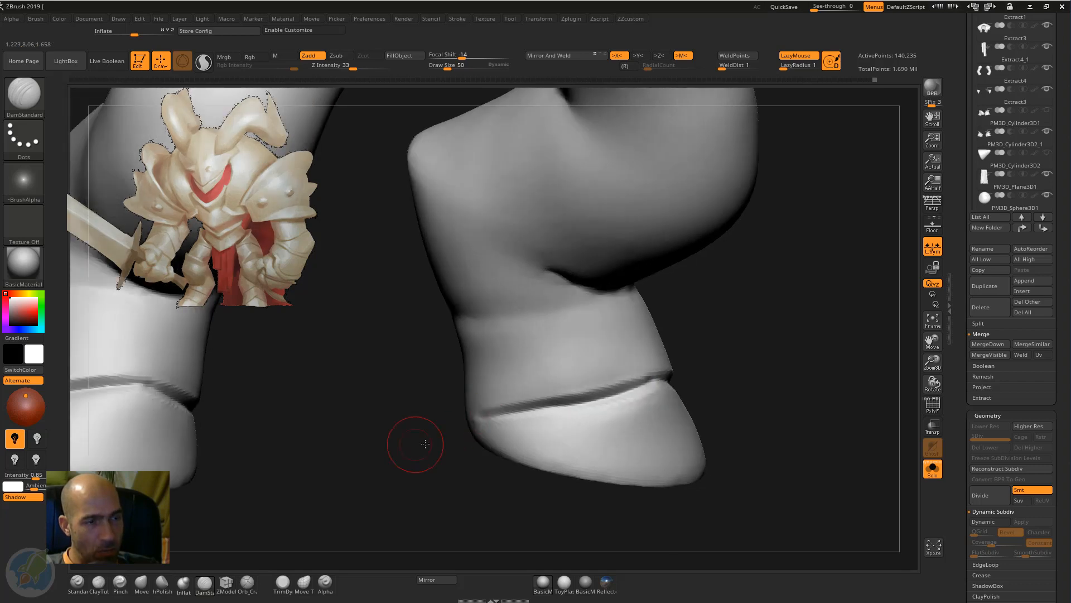
# Extend and deepen the toe cap groove around the other side of the foot with DamStandard.
pyautogui.moveTo(422, 443); pyautogui.dragTo(523, 427)
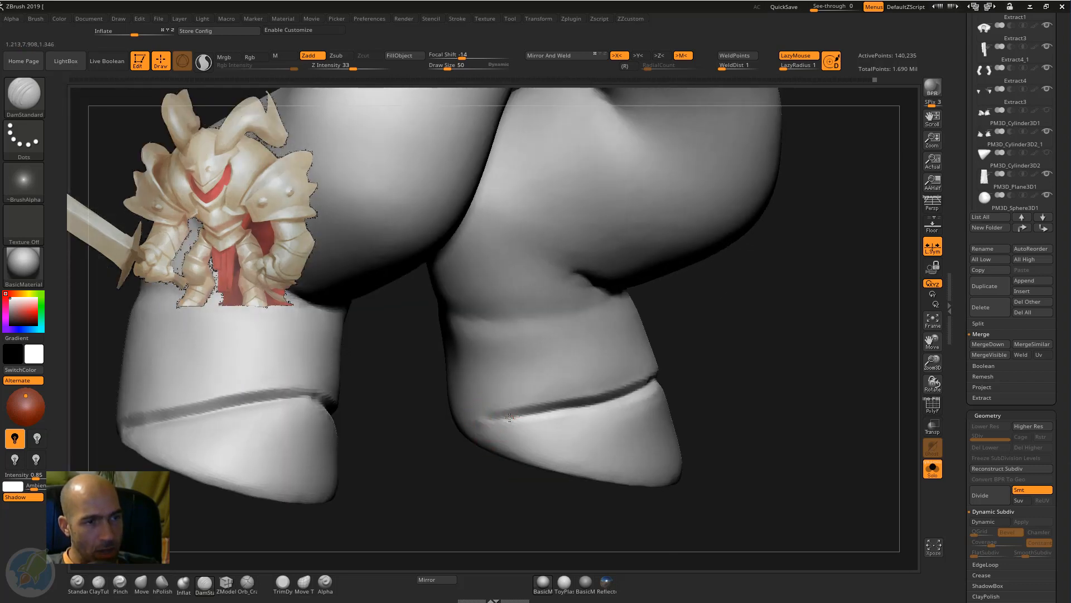
pyautogui.moveTo(481, 422); pyautogui.dragTo(538, 412)
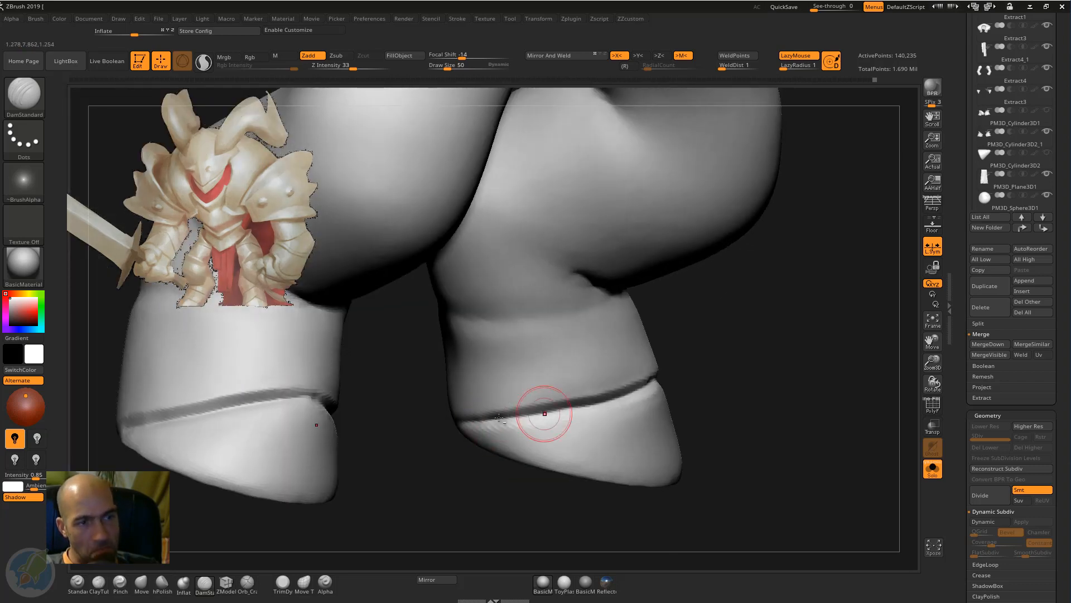
pyautogui.moveTo(457, 422); pyautogui.dragTo(558, 410)
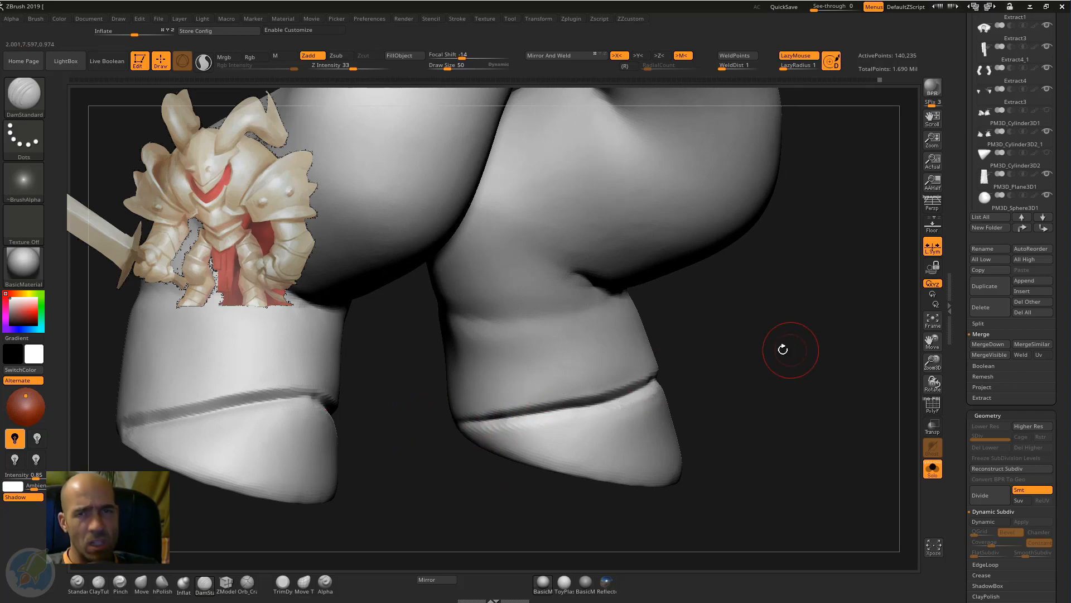
pyautogui.moveTo(761, 352); pyautogui.dragTo(717, 383)
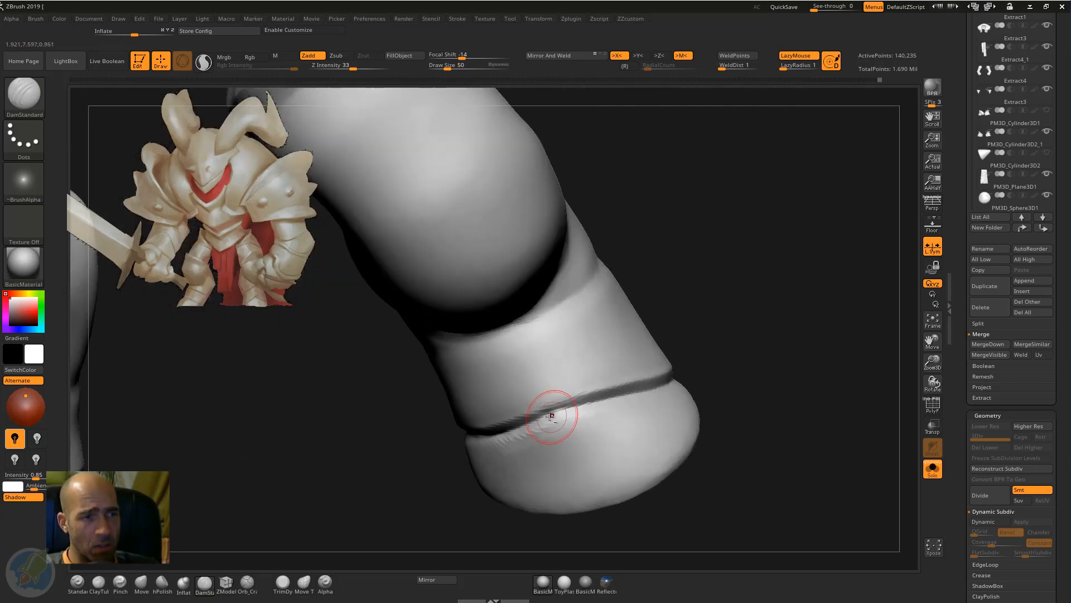
pyautogui.moveTo(542, 417); pyautogui.dragTo(570, 409)
# Carve a DamStandard groove along the top edge of the ankle band across the back of the leg.
pyautogui.moveTo(753, 352)
pyautogui.mouseDown()
pyautogui.moveTo(746, 368)
pyautogui.moveTo(697, 380)
pyautogui.moveTo(736, 356)
pyautogui.mouseUp()
pyautogui.moveTo(762, 364)
pyautogui.mouseDown()
pyautogui.moveTo(708, 363)
pyautogui.moveTo(784, 335)
pyautogui.moveTo(775, 360)
pyautogui.moveTo(822, 335)
pyautogui.mouseUp()
pyautogui.moveTo(898, 357)
pyautogui.mouseDown()
pyautogui.moveTo(873, 329)
pyautogui.moveTo(519, 402)
pyautogui.moveTo(867, 284)
pyautogui.moveTo(742, 370)
pyautogui.mouseUp()
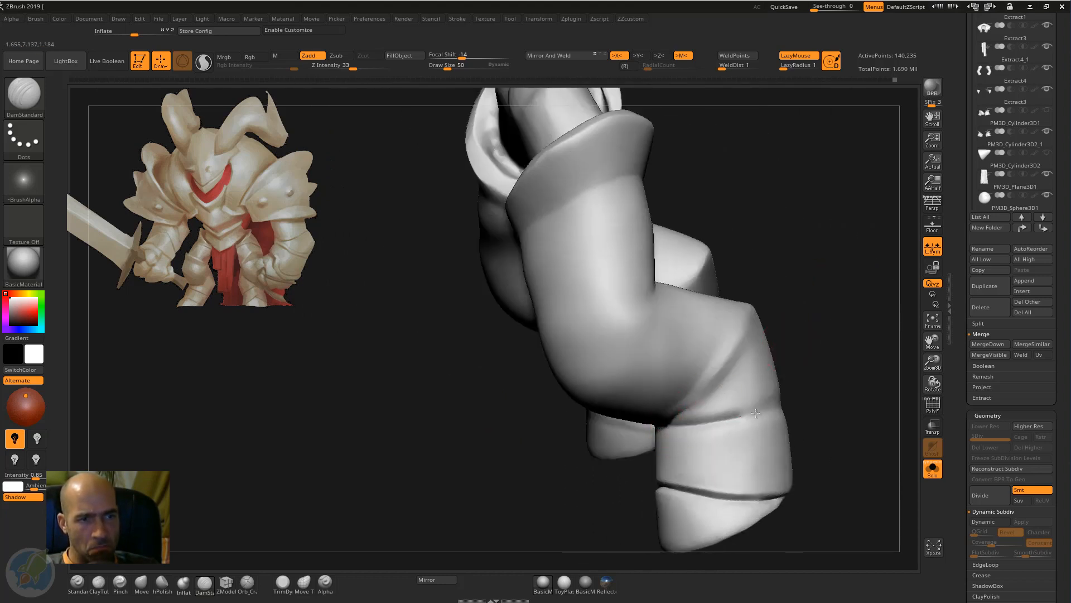
pyautogui.moveTo(829, 385); pyautogui.dragTo(647, 419)
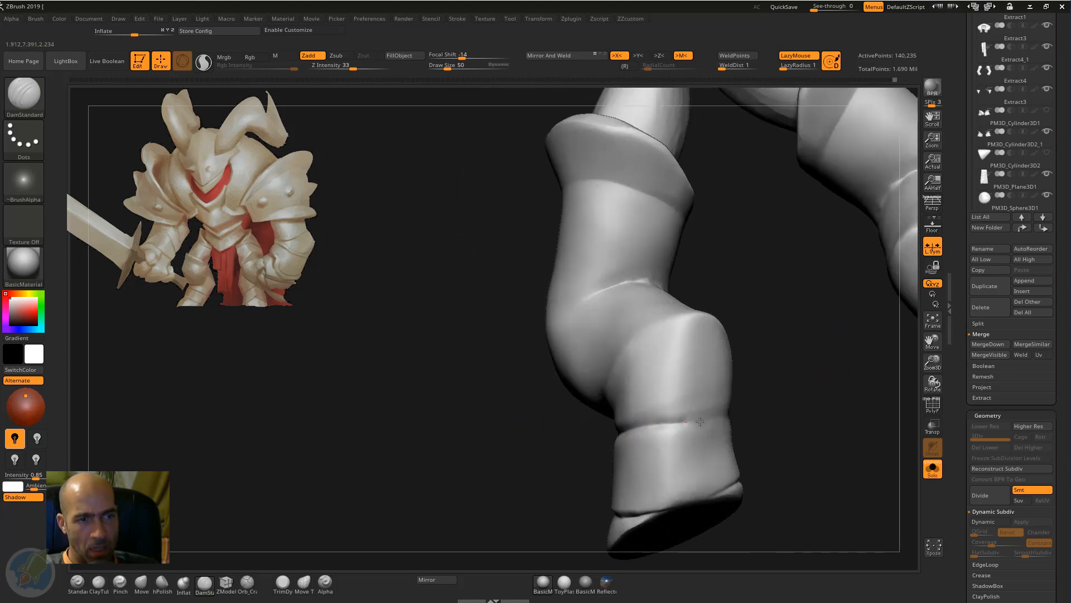
pyautogui.moveTo(751, 394)
pyautogui.mouseDown()
pyautogui.moveTo(670, 426)
pyautogui.moveTo(575, 435)
pyautogui.moveTo(603, 422)
pyautogui.mouseUp()
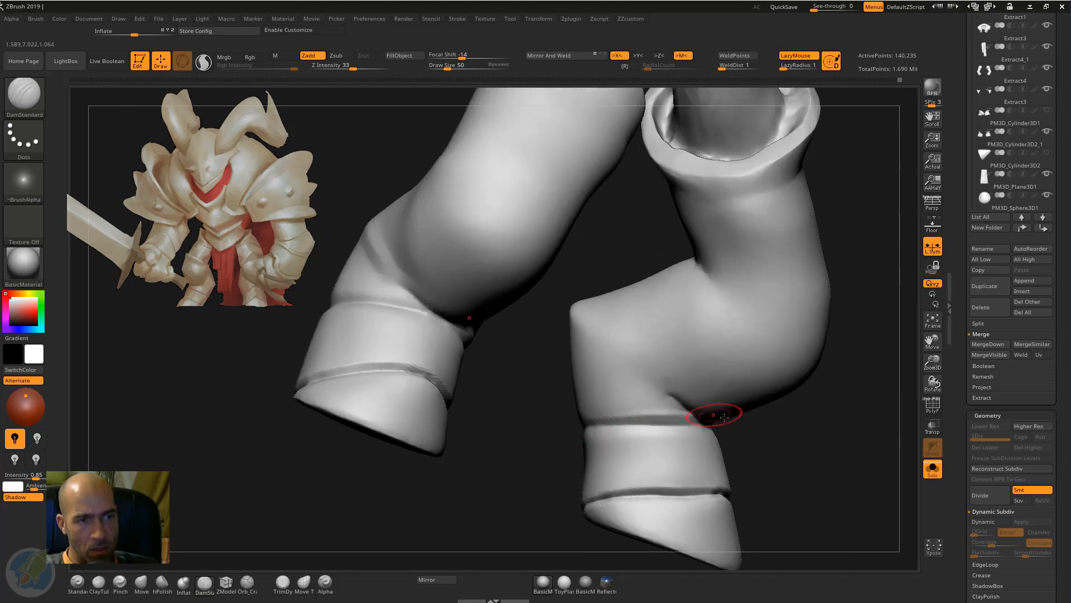
pyautogui.moveTo(778, 438); pyautogui.dragTo(854, 416)
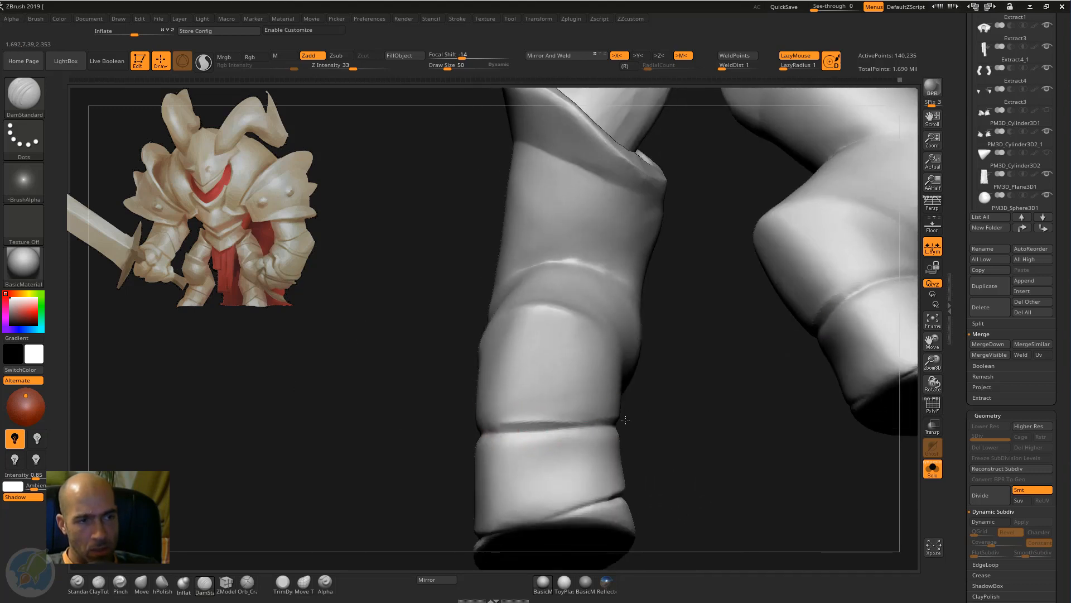
pyautogui.moveTo(627, 420)
pyautogui.mouseDown()
pyautogui.moveTo(645, 429)
pyautogui.moveTo(623, 424)
pyautogui.mouseUp()
pyautogui.hotkey('ctrl', 'z')
pyautogui.moveTo(498, 429); pyautogui.dragTo(536, 422)
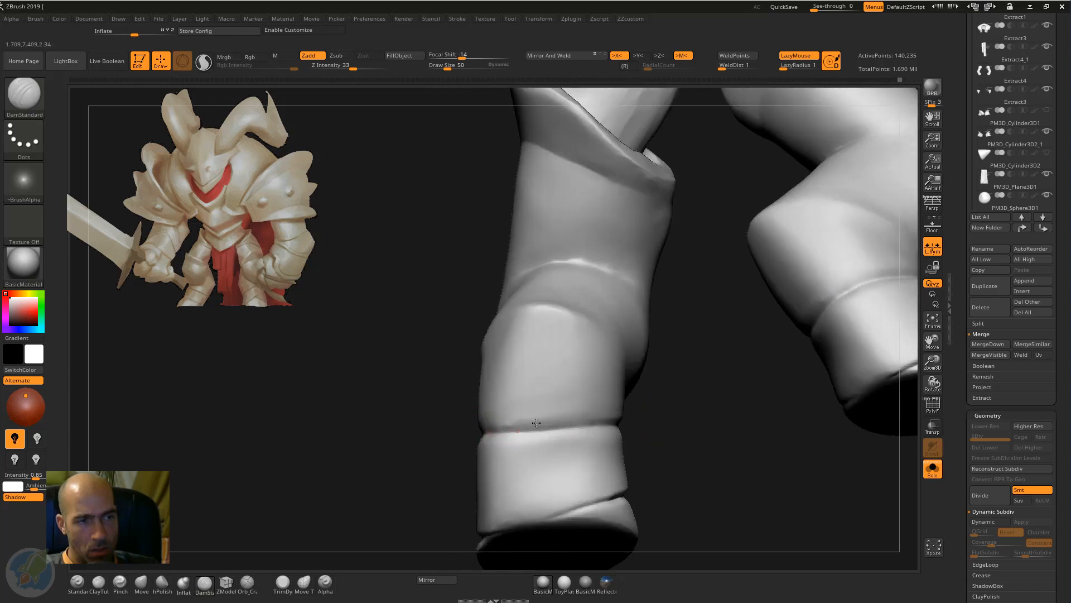
pyautogui.moveTo(606, 420)
pyautogui.mouseDown()
pyautogui.moveTo(506, 425)
pyautogui.moveTo(617, 427)
pyautogui.mouseUp()
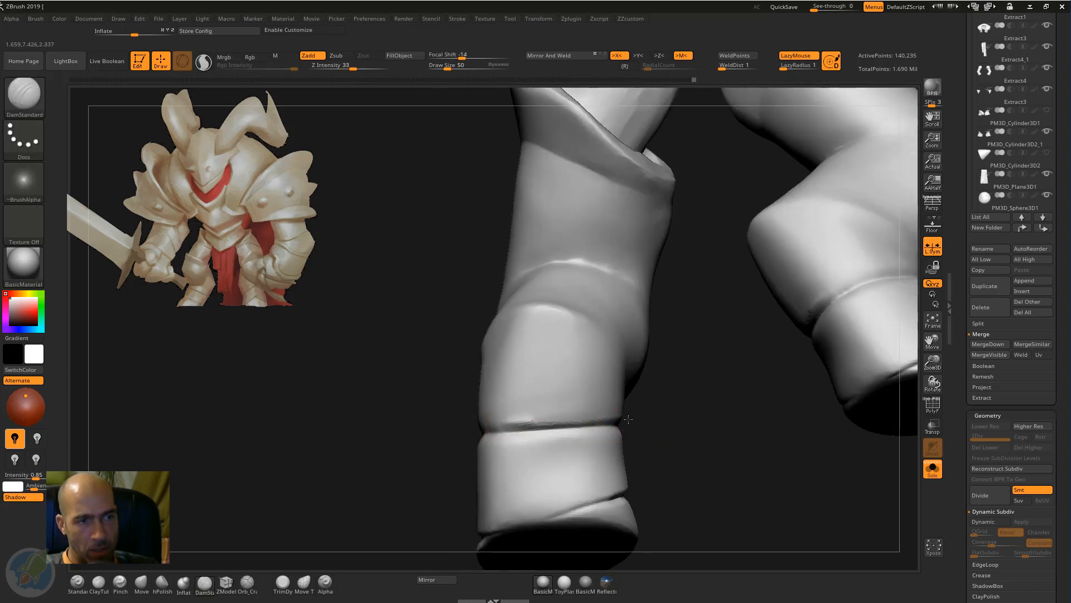
# Deepen the upper ankle groove with DamStandard and carry it around both sides to the front of the leg.
pyautogui.moveTo(524, 427); pyautogui.dragTo(683, 432)
pyautogui.moveTo(586, 432); pyautogui.dragTo(630, 430)
pyautogui.moveTo(457, 432); pyautogui.dragTo(400, 431)
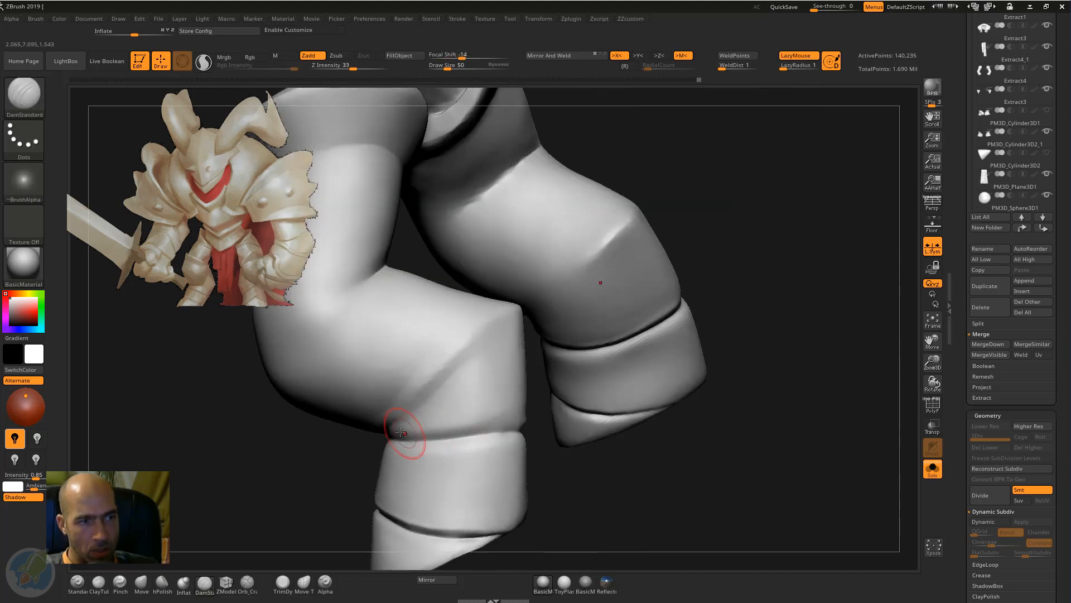
pyautogui.moveTo(524, 415); pyautogui.dragTo(403, 444)
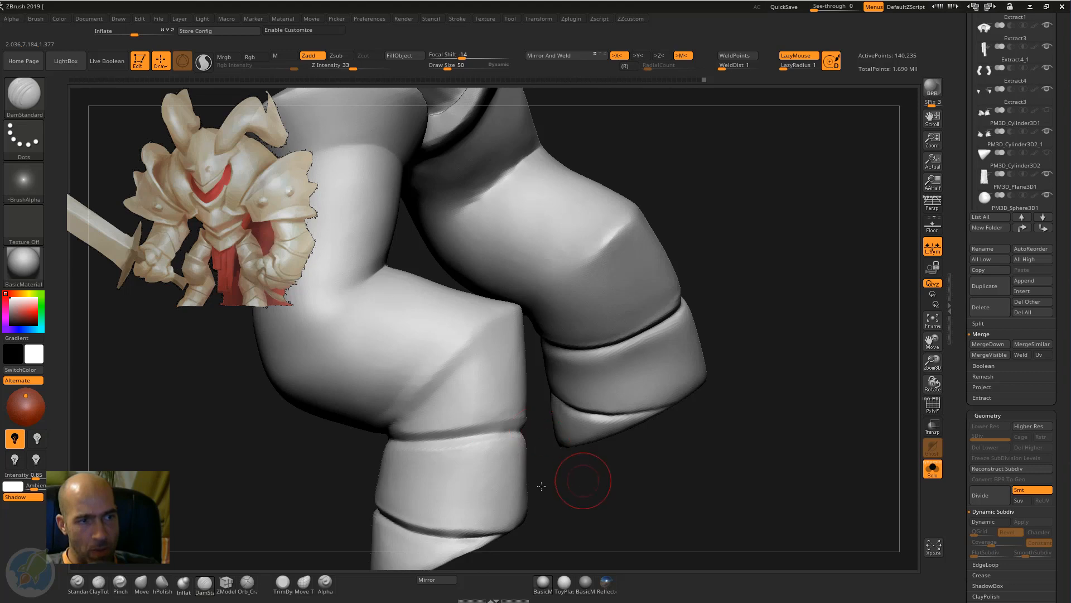
pyautogui.moveTo(541, 486); pyautogui.dragTo(442, 449)
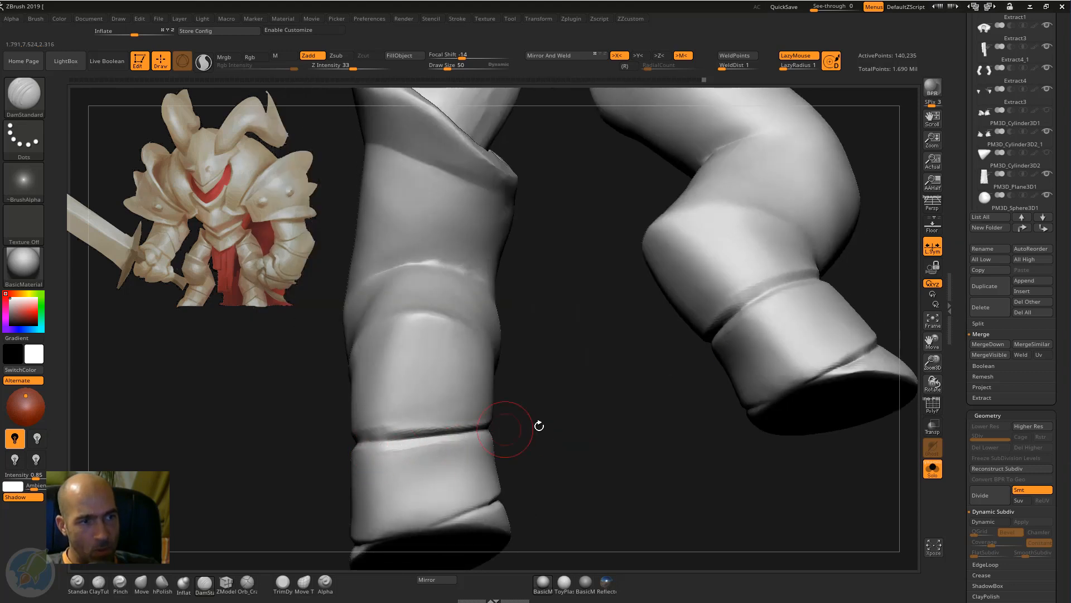
pyautogui.moveTo(539, 426); pyautogui.dragTo(463, 436)
pyautogui.moveTo(572, 438); pyautogui.dragTo(474, 441)
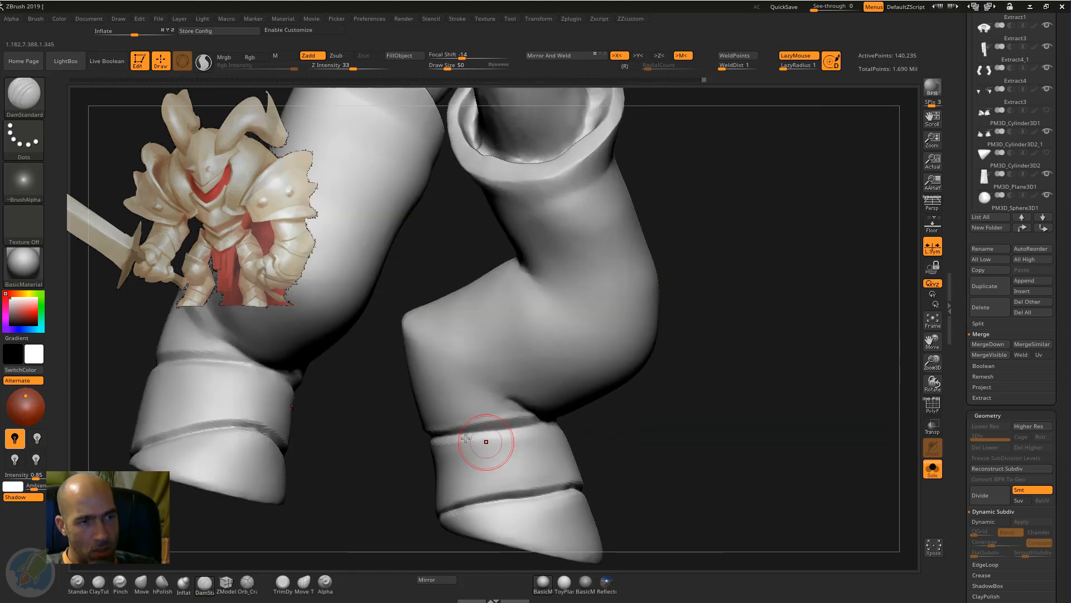
pyautogui.moveTo(607, 421)
pyautogui.mouseDown()
pyautogui.moveTo(681, 430)
pyautogui.moveTo(536, 433)
pyautogui.mouseUp()
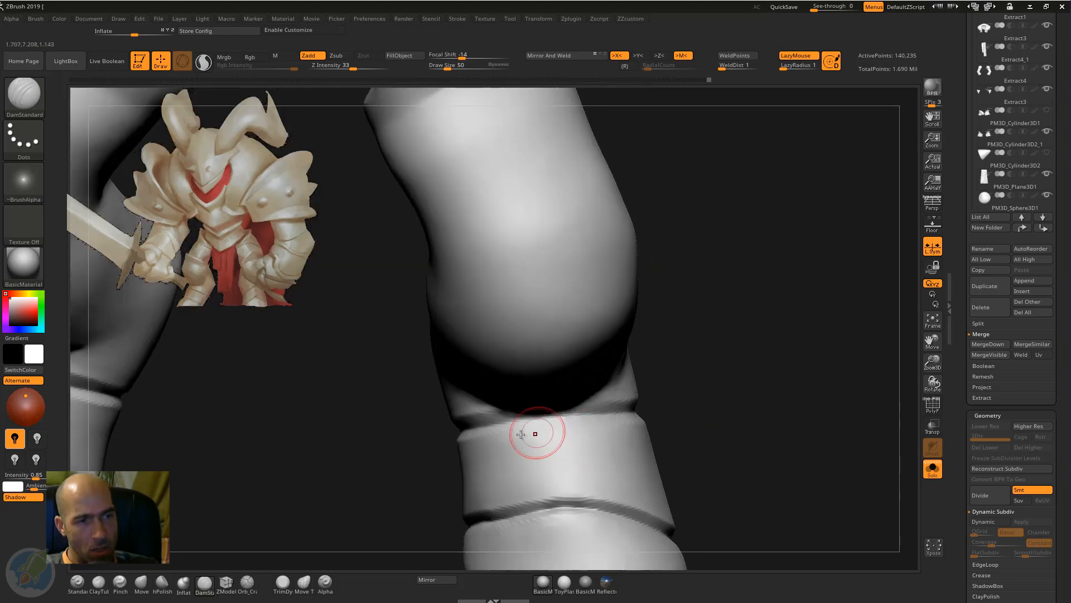
pyautogui.moveTo(637, 422)
pyautogui.mouseDown()
pyautogui.moveTo(664, 405)
pyautogui.moveTo(608, 386)
pyautogui.mouseUp()
# Tighten the grooves around the ankle band and toe cap from all sides with the Pinch brush.
pyautogui.press('b')
pyautogui.press('p')
pyautogui.press('i')
pyautogui.moveTo(606, 431)
pyautogui.keyDown('alt'); pyautogui.mouseDown()
pyautogui.moveTo(589, 403)
pyautogui.moveTo(606, 409)
pyautogui.moveTo(580, 421)
pyautogui.mouseUp(); pyautogui.keyUp('alt')
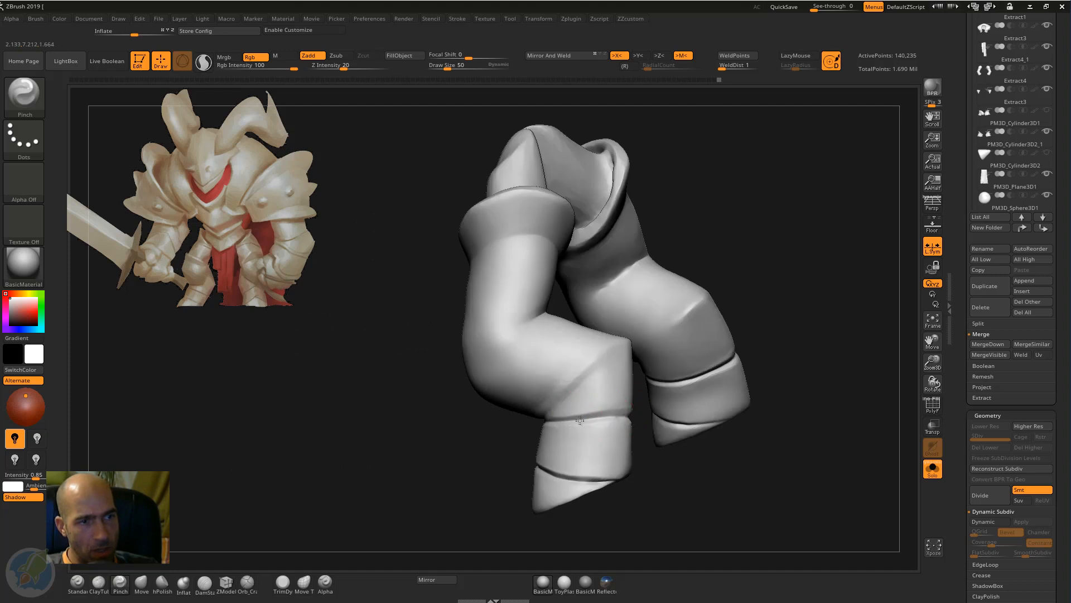
pyautogui.moveTo(703, 496); pyautogui.dragTo(579, 418)
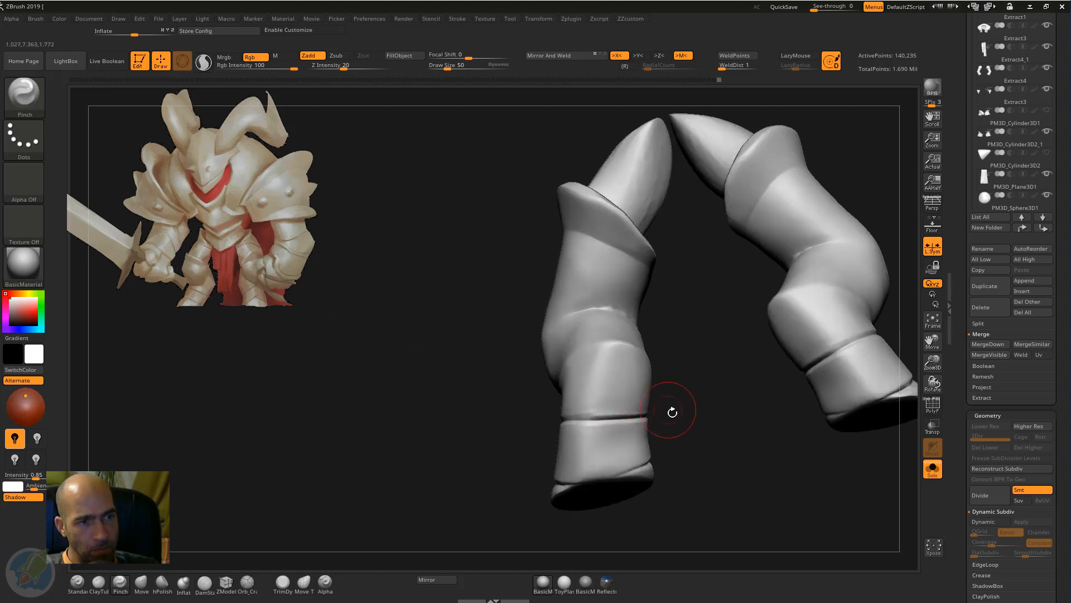
pyautogui.moveTo(673, 412); pyautogui.dragTo(646, 416)
pyautogui.moveTo(662, 496); pyautogui.dragTo(581, 427)
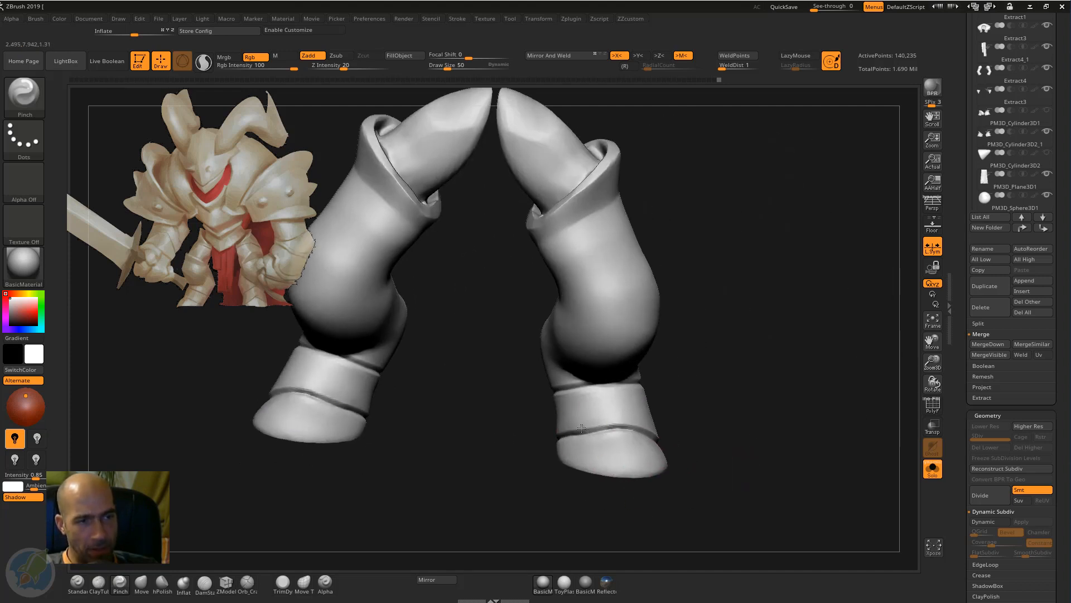
pyautogui.moveTo(698, 422); pyautogui.dragTo(634, 432)
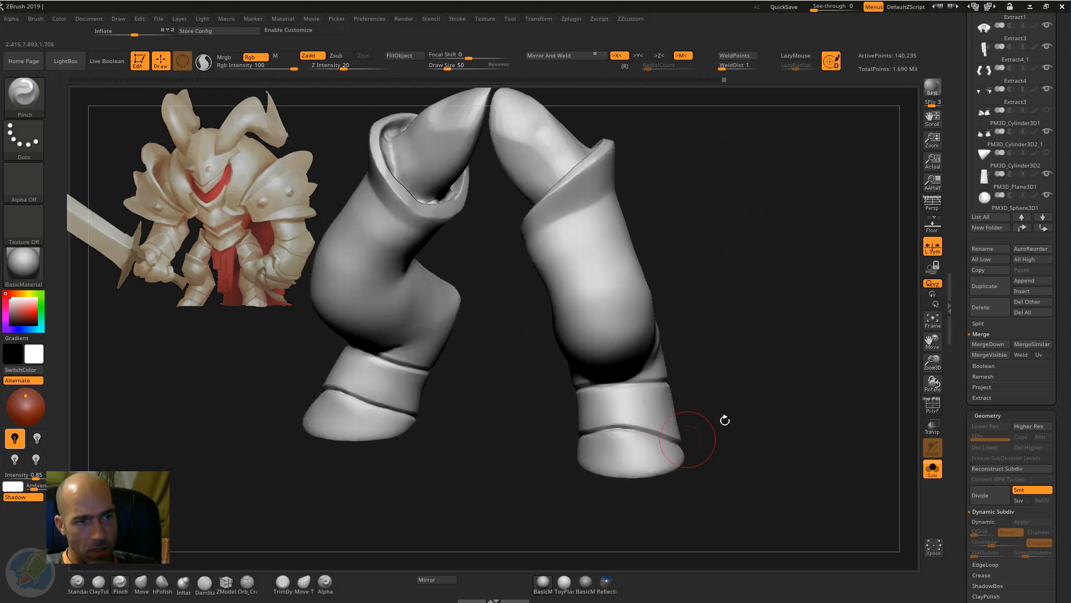
pyautogui.moveTo(724, 420)
pyautogui.mouseDown()
pyautogui.moveTo(694, 375)
pyautogui.moveTo(742, 417)
pyautogui.moveTo(625, 423)
pyautogui.mouseUp()
# Reshape the front of the foot with the Move brush so the toe cap groove rises to a central peak.
pyautogui.press('b')
pyautogui.press('m')
pyautogui.press('v')
pyautogui.moveTo(705, 419)
pyautogui.mouseDown()
pyautogui.moveTo(626, 428)
pyautogui.moveTo(601, 505)
pyautogui.moveTo(625, 449)
pyautogui.moveTo(545, 478)
pyautogui.moveTo(580, 430)
pyautogui.mouseUp()
pyautogui.moveTo(733, 404); pyautogui.dragTo(628, 413)
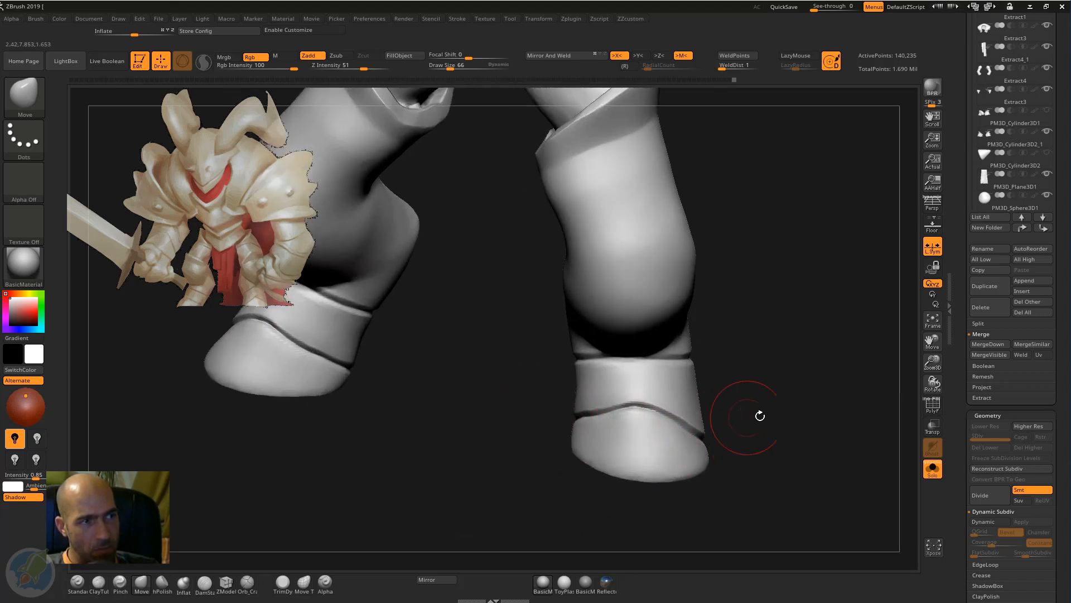
pyautogui.moveTo(760, 416)
pyautogui.mouseDown()
pyautogui.moveTo(724, 401)
pyautogui.moveTo(725, 443)
pyautogui.moveTo(737, 430)
pyautogui.moveTo(722, 426)
pyautogui.mouseUp()
# Build up a raised ridge down the centre of the toe cap with the Standard brush at draw size 98.
pyautogui.press('b')
pyautogui.press('s')
pyautogui.press('t')
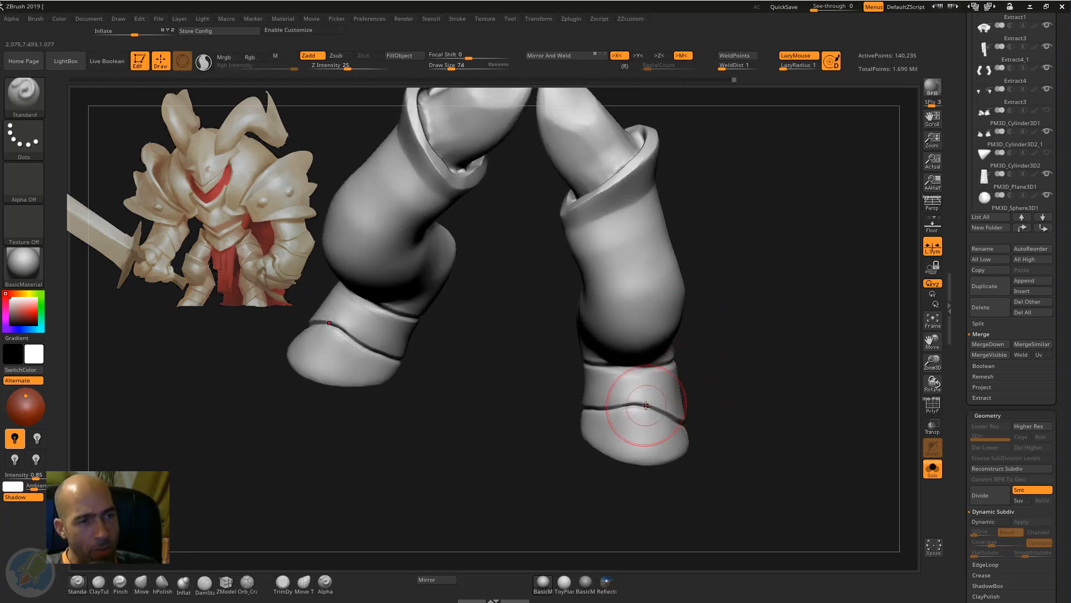
pyautogui.moveTo(640, 392); pyautogui.dragTo(637, 376, button='right')
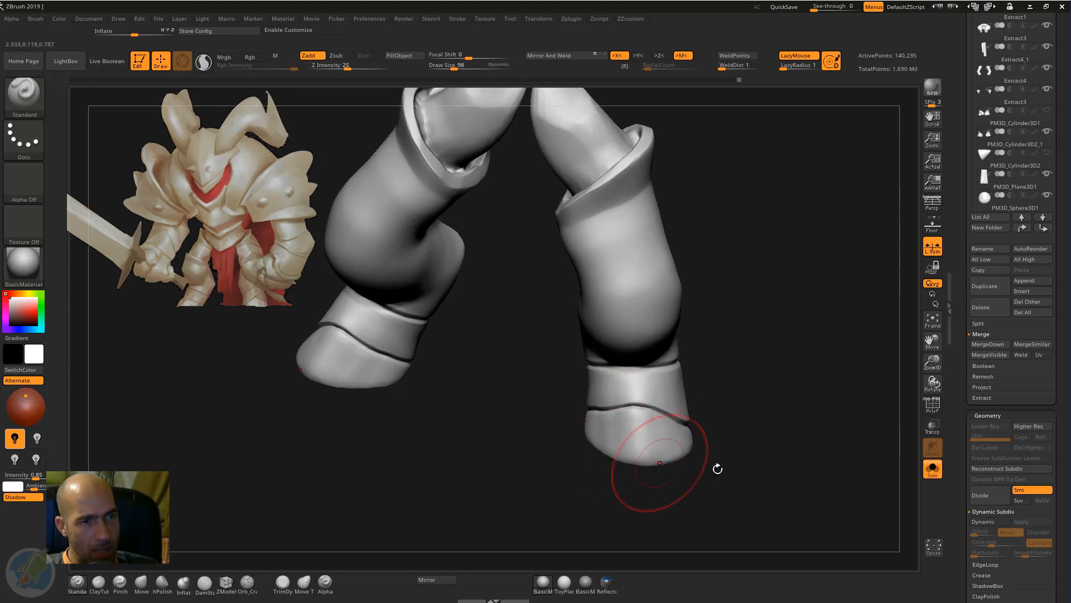
pyautogui.moveTo(661, 462); pyautogui.dragTo(770, 473, button='right')
# Flatten the toe cap surfaces on both sides of the central ridge with the hPolish brush.
pyautogui.press('b')
pyautogui.press('h')
pyautogui.press('p')
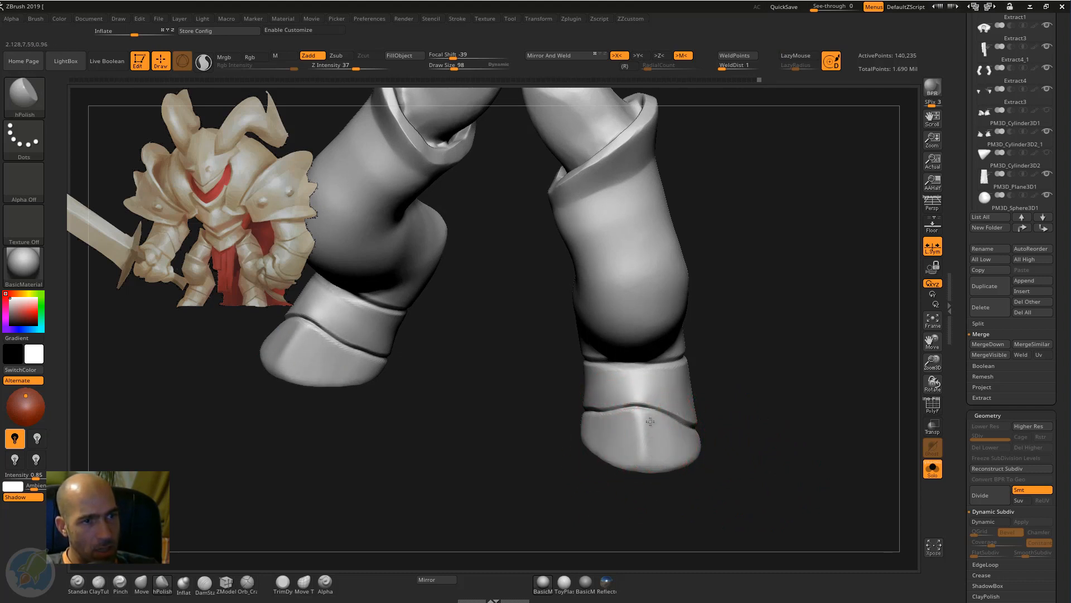
pyautogui.moveTo(691, 500); pyautogui.dragTo(712, 449, button='right')
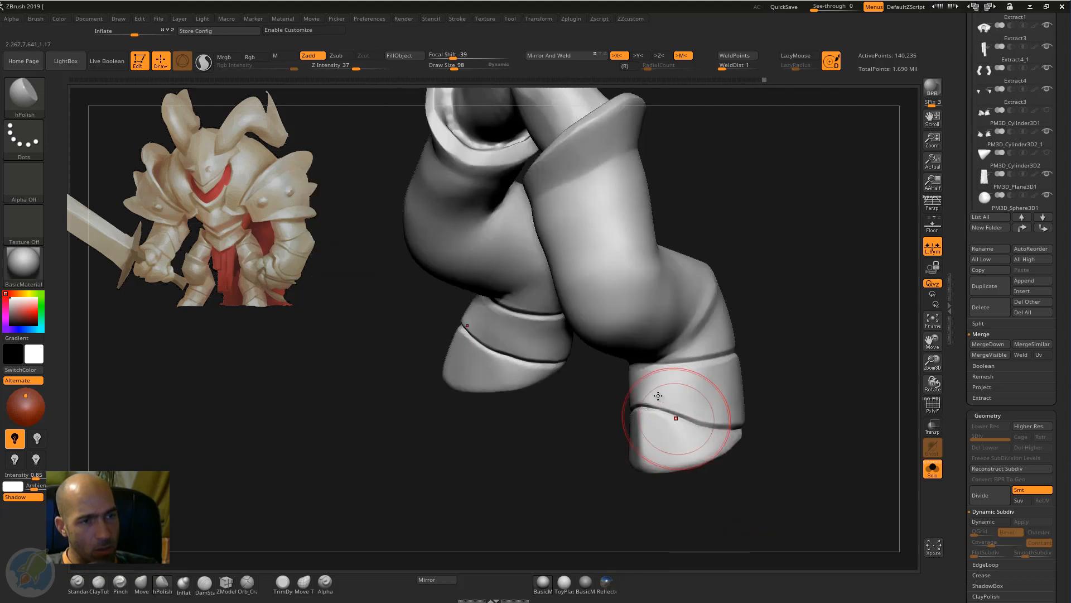
pyautogui.moveTo(678, 387); pyautogui.dragTo(621, 445, button='right')
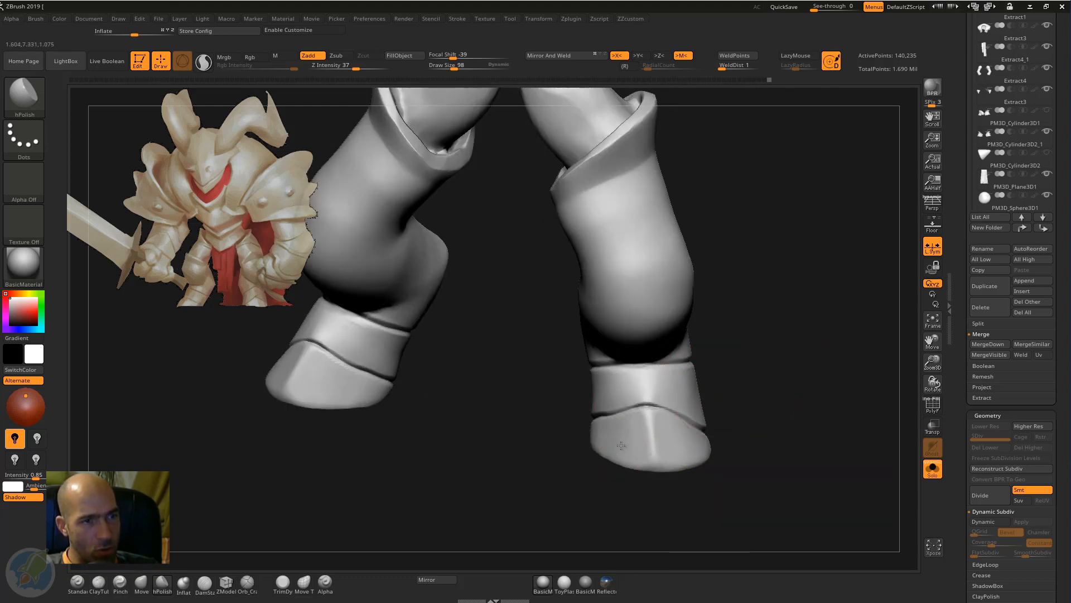
# Flatten the ankle band on both sides of its centre line with the hPolish brush.
pyautogui.moveTo(761, 366)
pyautogui.keyDown('ctrl'); pyautogui.mouseDown(button='right')
pyautogui.moveTo(779, 371)
pyautogui.moveTo(754, 427)
pyautogui.mouseUp(button='right'); pyautogui.keyUp('ctrl')
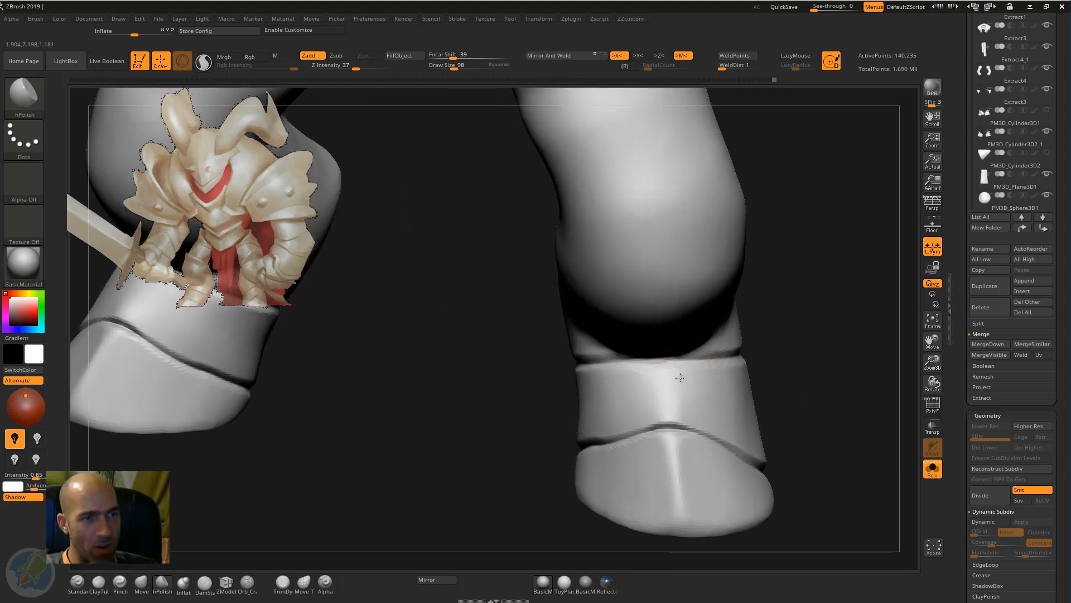
pyautogui.keyDown('ctrl'); pyautogui.moveTo(478, 460); pyautogui.dragTo(468, 333, button='right'); pyautogui.keyUp('ctrl')
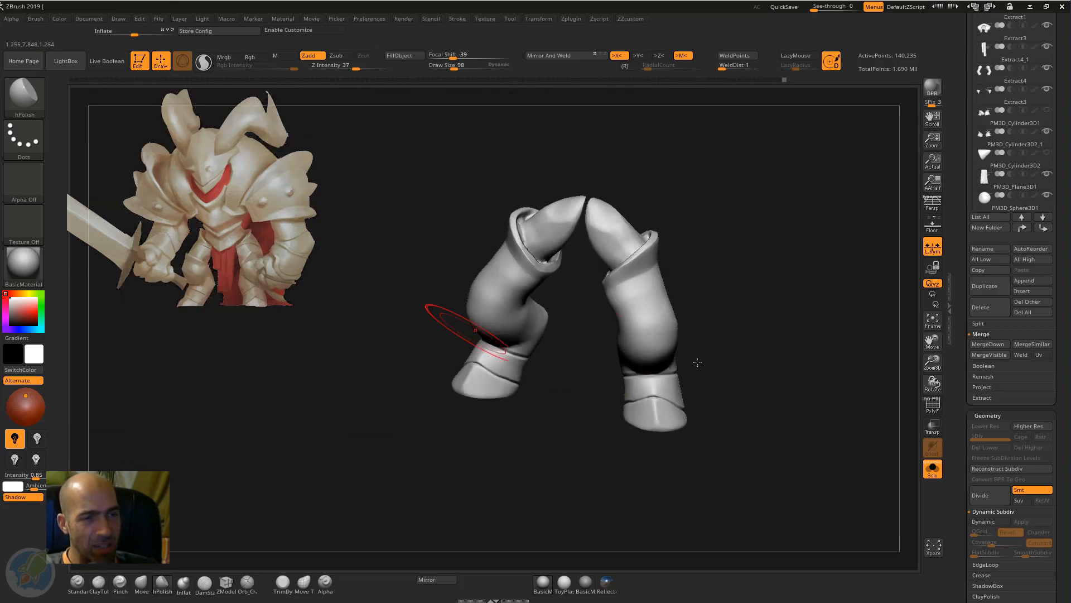
pyautogui.moveTo(699, 363); pyautogui.dragTo(774, 414, button='right')
pyautogui.moveTo(774, 414)
pyautogui.mouseDown(button='right')
pyautogui.moveTo(796, 395)
pyautogui.moveTo(751, 441)
pyautogui.mouseUp(button='right')
# Reshape the lower edge of the toe cap with the Move brush so the foot flares wider and sits flatter at the sole.
pyautogui.press('b')
pyautogui.press('m')
pyautogui.press('v')
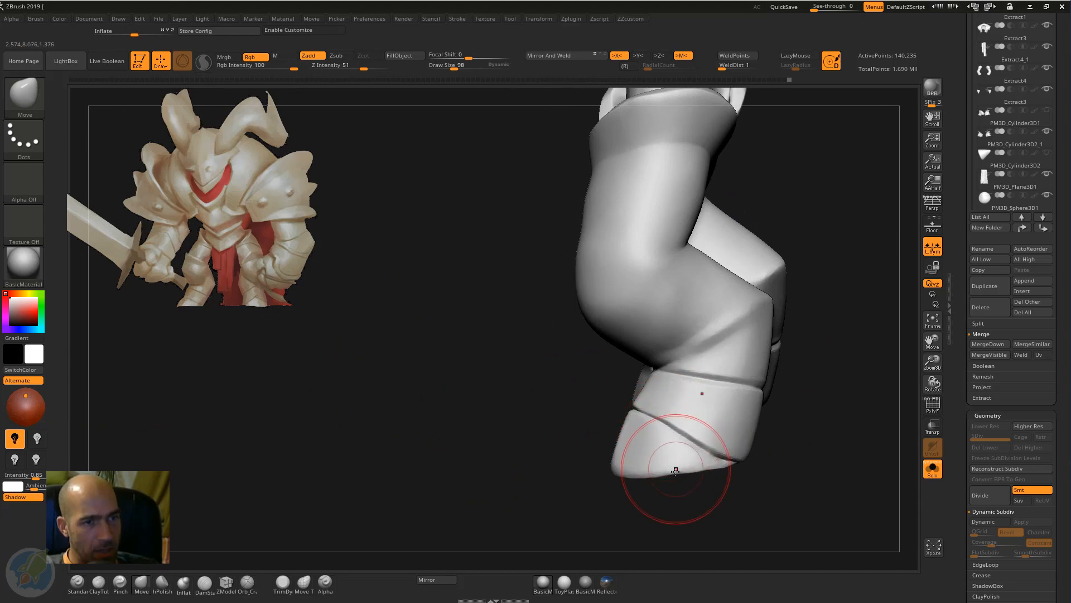
pyautogui.moveTo(754, 484)
pyautogui.keyDown('ctrl'); pyautogui.mouseDown(button='right')
pyautogui.moveTo(754, 510)
pyautogui.moveTo(746, 495)
pyautogui.moveTo(815, 502)
pyautogui.moveTo(725, 430)
pyautogui.moveTo(595, 417)
pyautogui.mouseUp(button='right'); pyautogui.keyUp('ctrl')
pyautogui.press('shift')
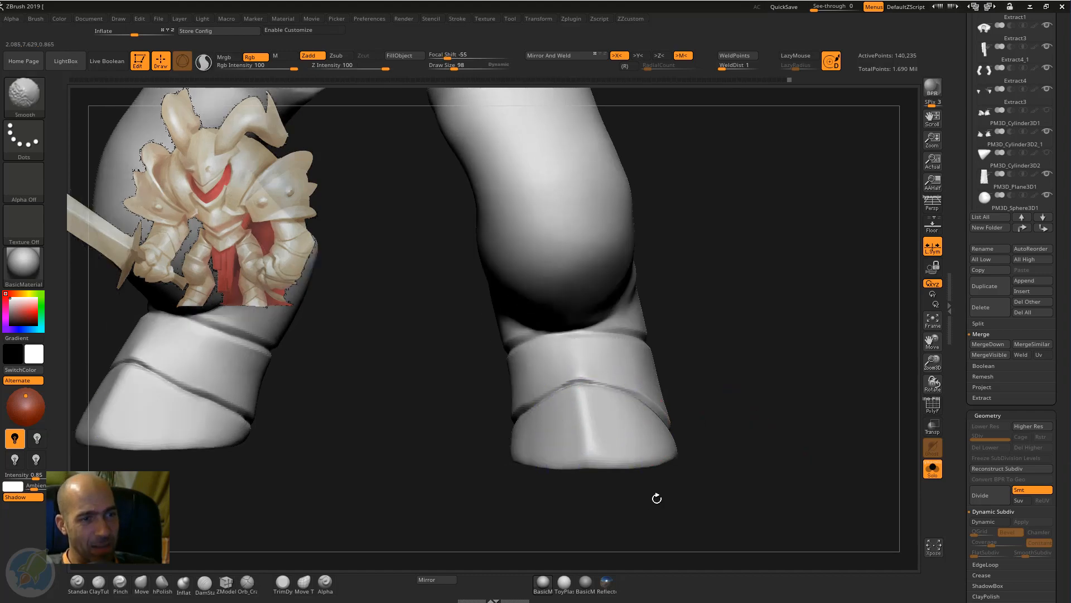
pyautogui.moveTo(657, 497)
pyautogui.mouseDown(button='right')
pyautogui.moveTo(737, 478)
pyautogui.moveTo(712, 510)
pyautogui.moveTo(677, 501)
pyautogui.mouseUp(button='right')
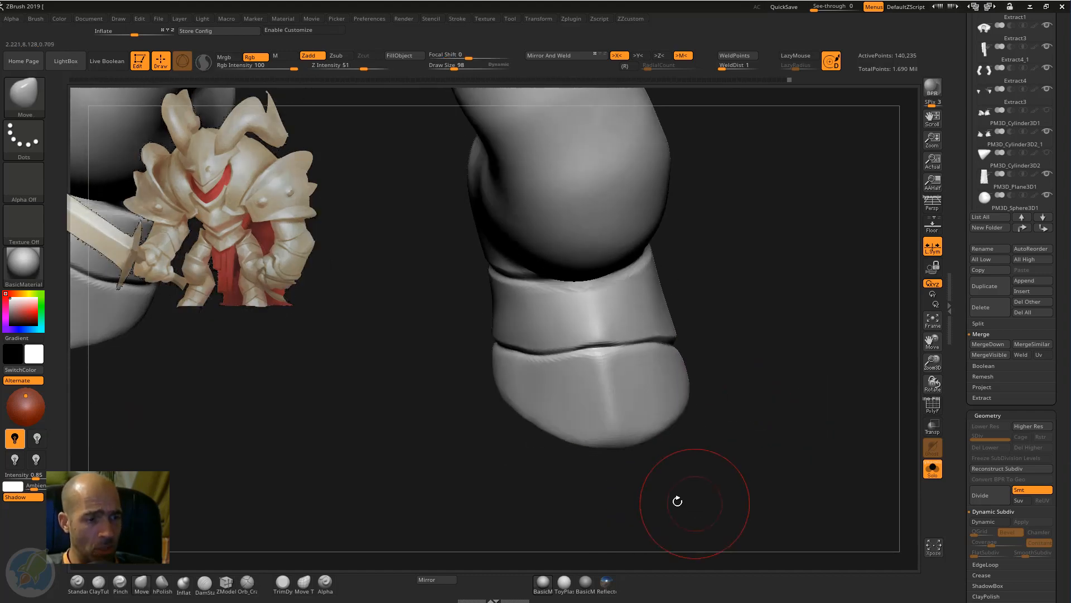
pyautogui.moveTo(630, 464); pyautogui.dragTo(768, 331, button='right')
pyautogui.moveTo(771, 366)
pyautogui.mouseDown(button='right')
pyautogui.moveTo(754, 313)
pyautogui.moveTo(734, 312)
pyautogui.mouseUp(button='right')
# Flatten the rim of the flared collar around the thigh with the hPolish brush at draw size 62.
pyautogui.press('b')
pyautogui.press('h')
pyautogui.press('p')
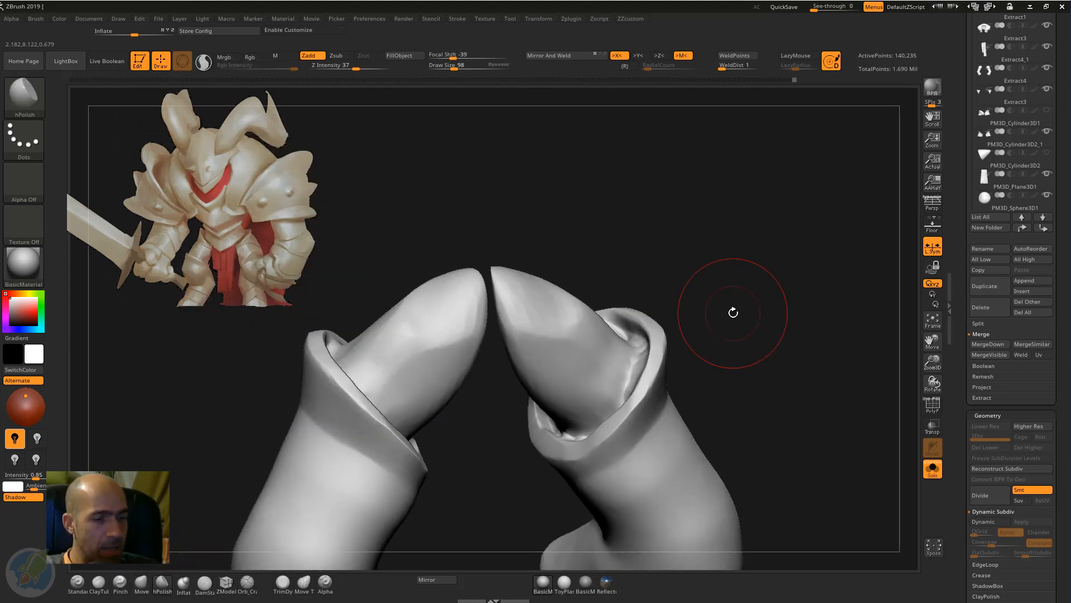
pyautogui.press('[')
pyautogui.press('[')
pyautogui.moveTo(647, 380); pyautogui.dragTo(643, 384)
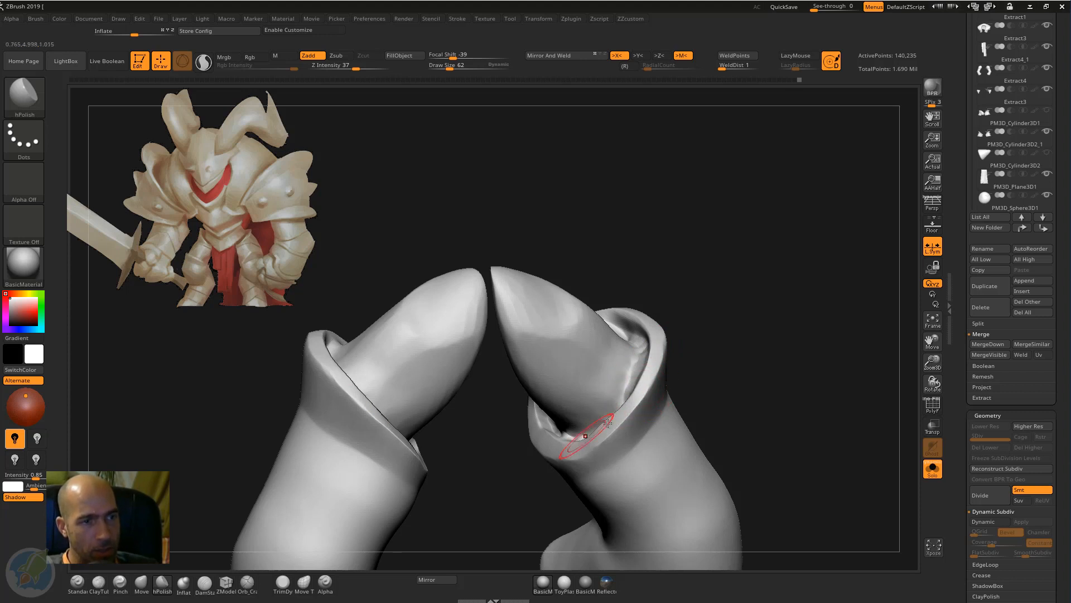
pyautogui.moveTo(746, 376)
pyautogui.mouseDown(button='right')
pyautogui.moveTo(765, 363)
pyautogui.moveTo(722, 364)
pyautogui.mouseUp(button='right')
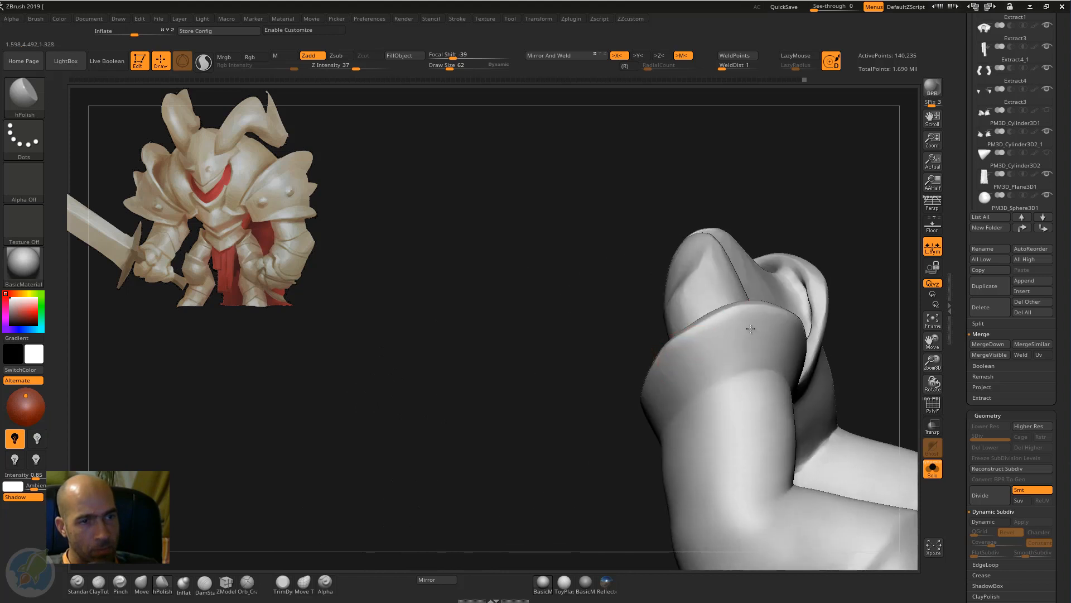
# Even out the outer edge of the thigh collar with the Move brush, working at draw size 78 to 82.
pyautogui.press('b')
pyautogui.press('m')
pyautogui.press('v')
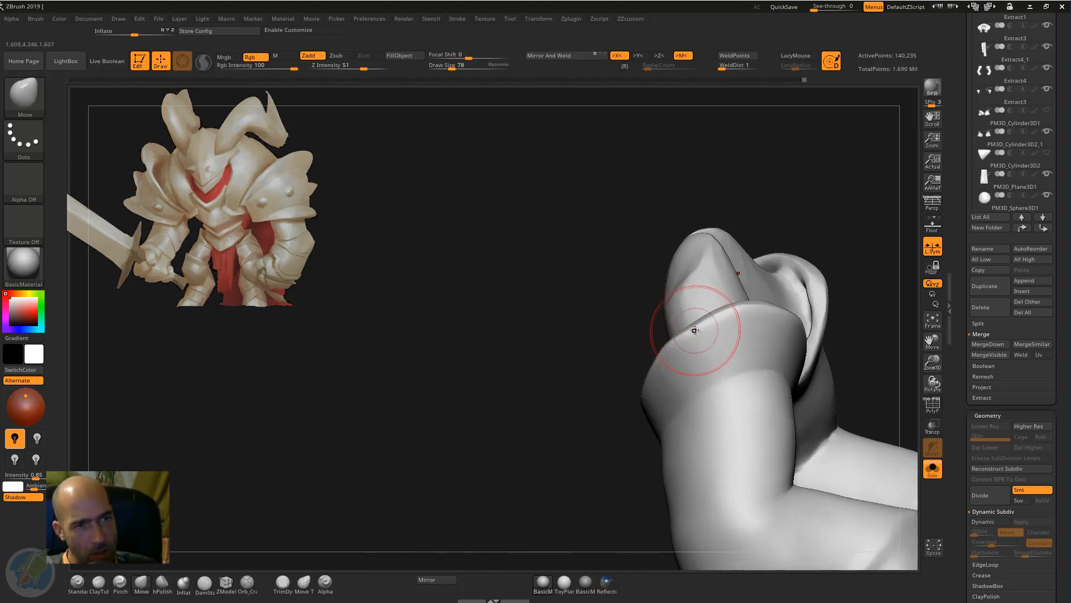
pyautogui.moveTo(695, 330); pyautogui.dragTo(714, 317)
pyautogui.moveTo(719, 314); pyautogui.dragTo(530, 352, button='right')
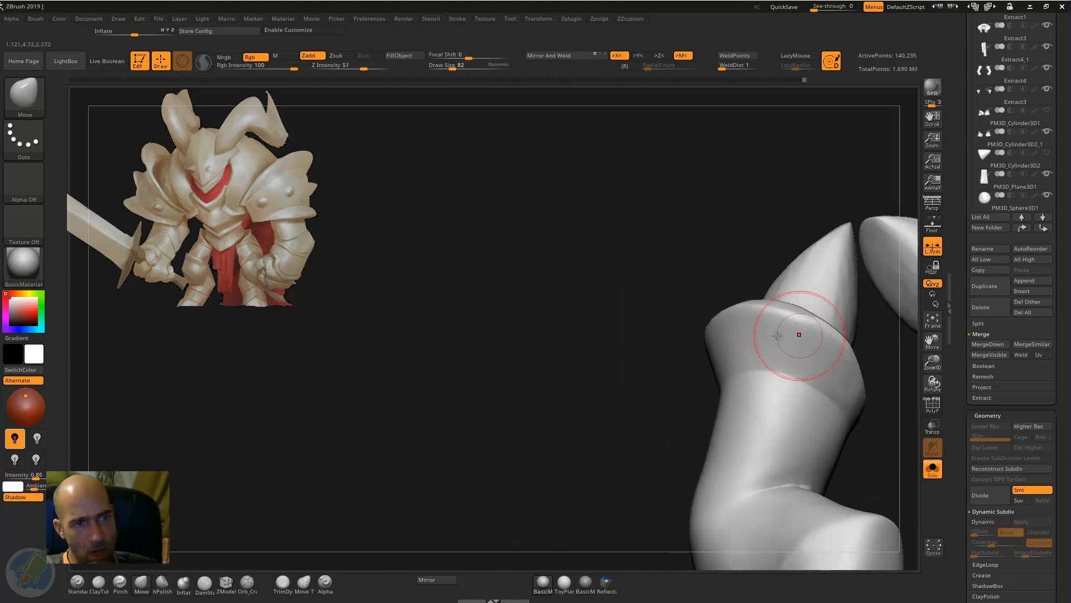
pyautogui.moveTo(777, 335)
pyautogui.mouseDown(button='right')
pyautogui.moveTo(639, 469)
pyautogui.moveTo(832, 363)
pyautogui.moveTo(626, 455)
pyautogui.moveTo(670, 418)
pyautogui.mouseUp(button='right')
# Polish the top rim and outer face of the thigh collar from several sides with the hPolish brush at draw size 82.
pyautogui.press('b')
pyautogui.press('h')
pyautogui.press('p')
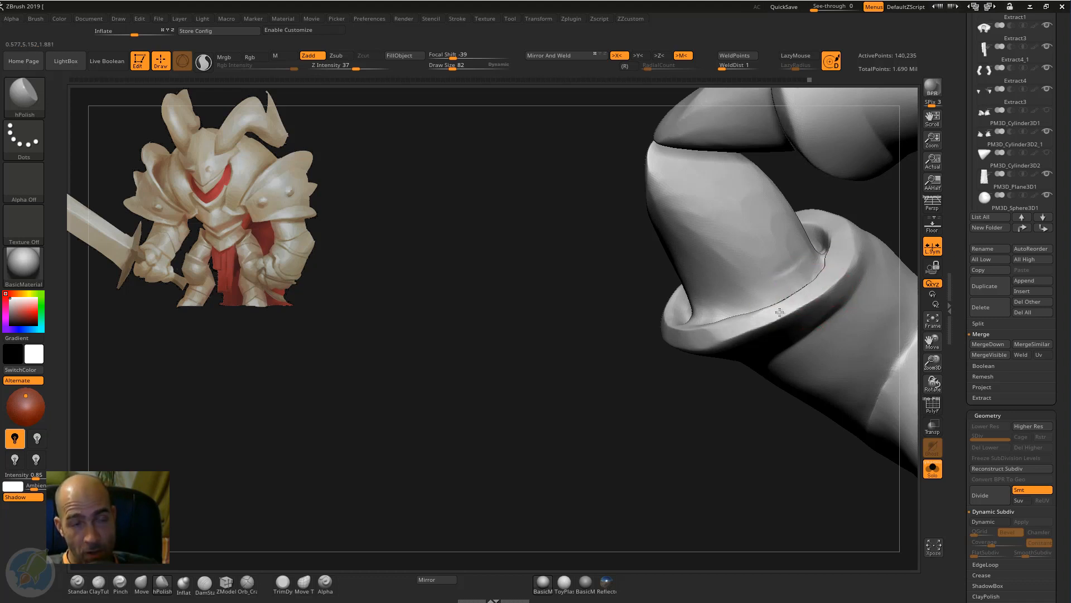
pyautogui.moveTo(664, 341); pyautogui.dragTo(764, 335, button='right')
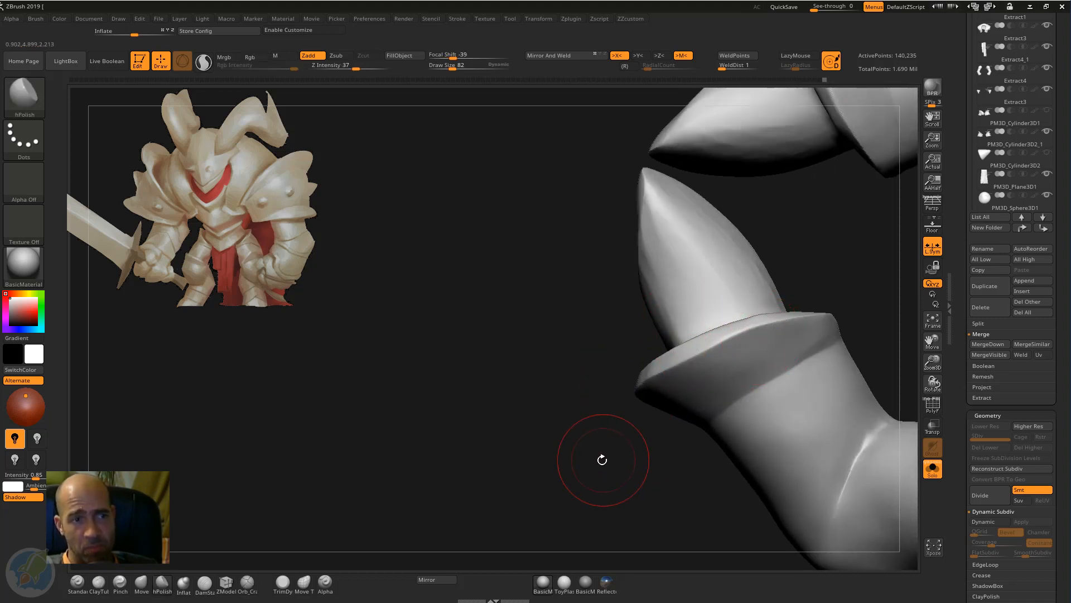
pyautogui.moveTo(602, 459); pyautogui.dragTo(784, 329, button='right')
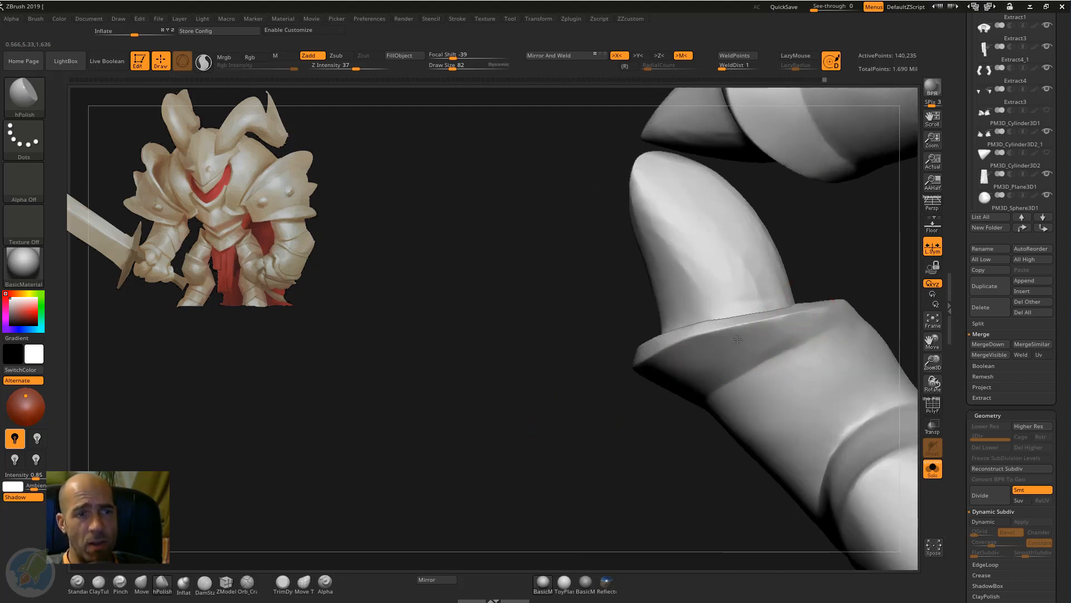
pyautogui.moveTo(656, 394)
pyautogui.mouseDown(button='right')
pyautogui.moveTo(591, 461)
pyautogui.moveTo(762, 367)
pyautogui.mouseUp(button='right')
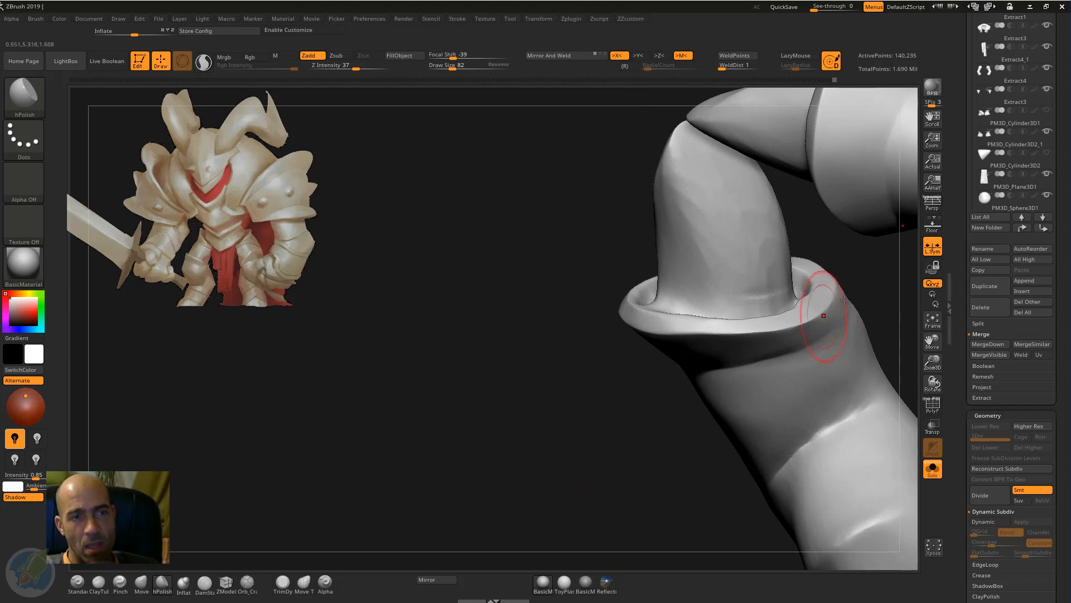
# Sharpen the creases behind the knee and across the back of the calf with the Pinch brush at intensity 20, smoothing uneven areas.
pyautogui.moveTo(729, 478); pyautogui.dragTo(694, 418, button='right')
pyautogui.press('b')
pyautogui.press('p')
pyautogui.press('i')
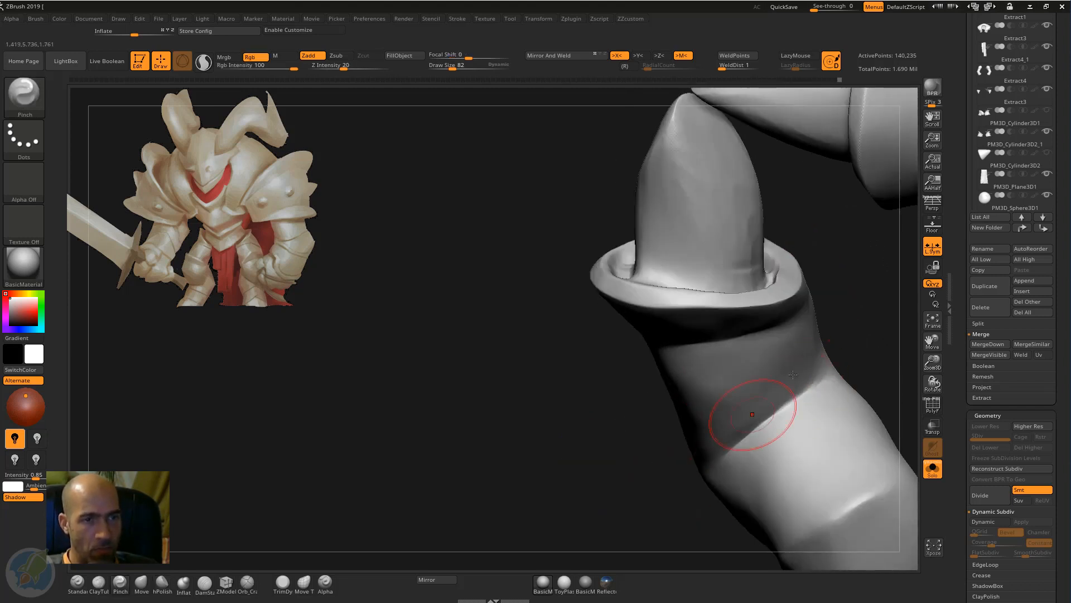
pyautogui.moveTo(626, 454); pyautogui.dragTo(826, 467, button='right')
pyautogui.press('shift')
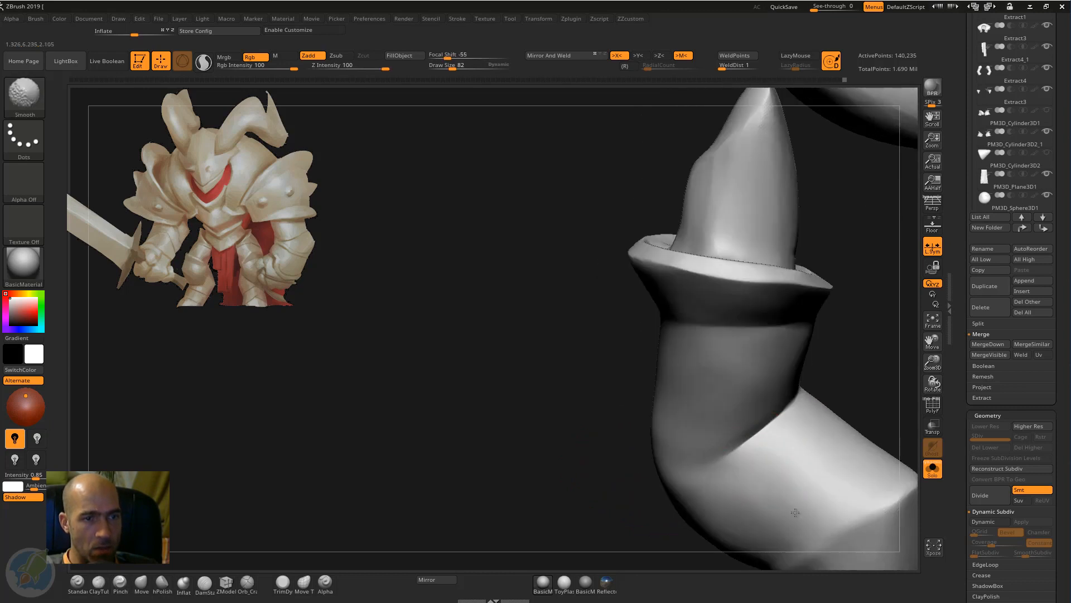
pyautogui.moveTo(795, 511)
pyautogui.mouseDown(button='right')
pyautogui.moveTo(581, 430)
pyautogui.moveTo(835, 375)
pyautogui.moveTo(754, 365)
pyautogui.moveTo(779, 383)
pyautogui.mouseUp(button='right')
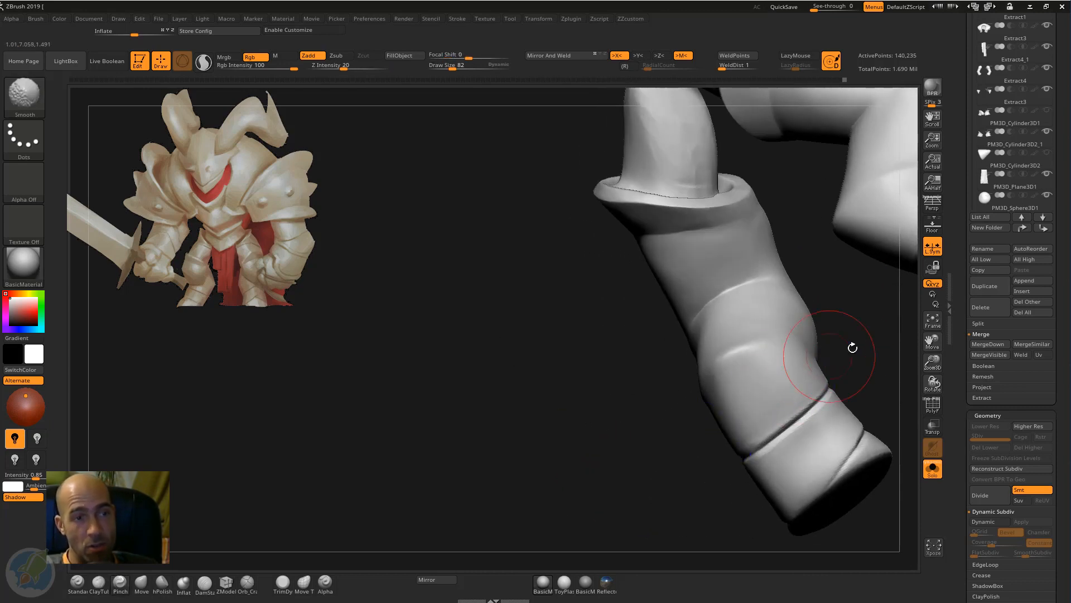
pyautogui.moveTo(853, 348); pyautogui.dragTo(846, 313, button='right')
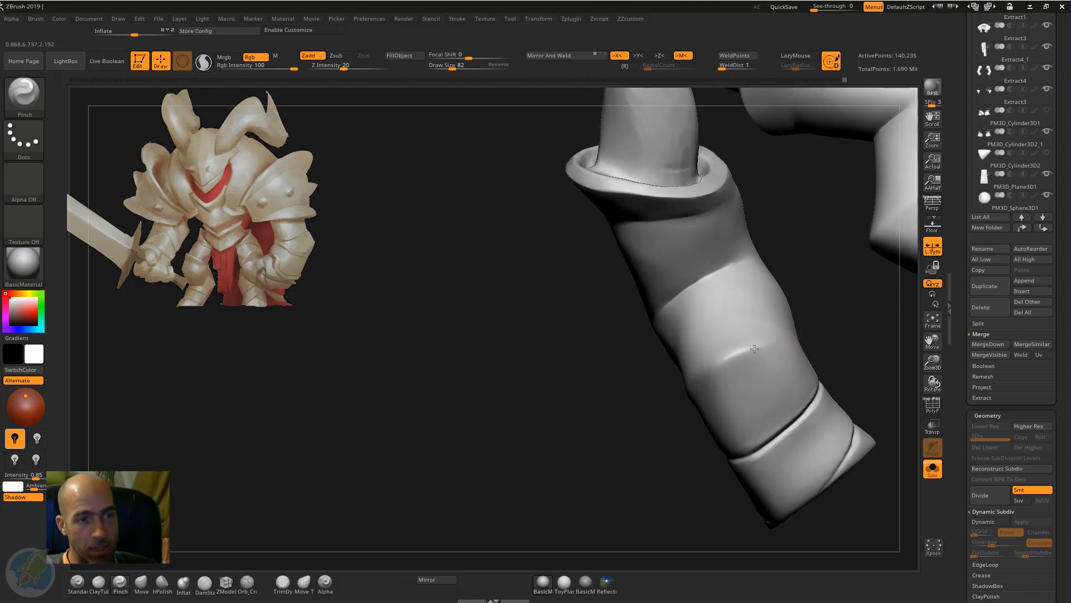
pyautogui.moveTo(820, 342); pyautogui.dragTo(591, 374, button='right')
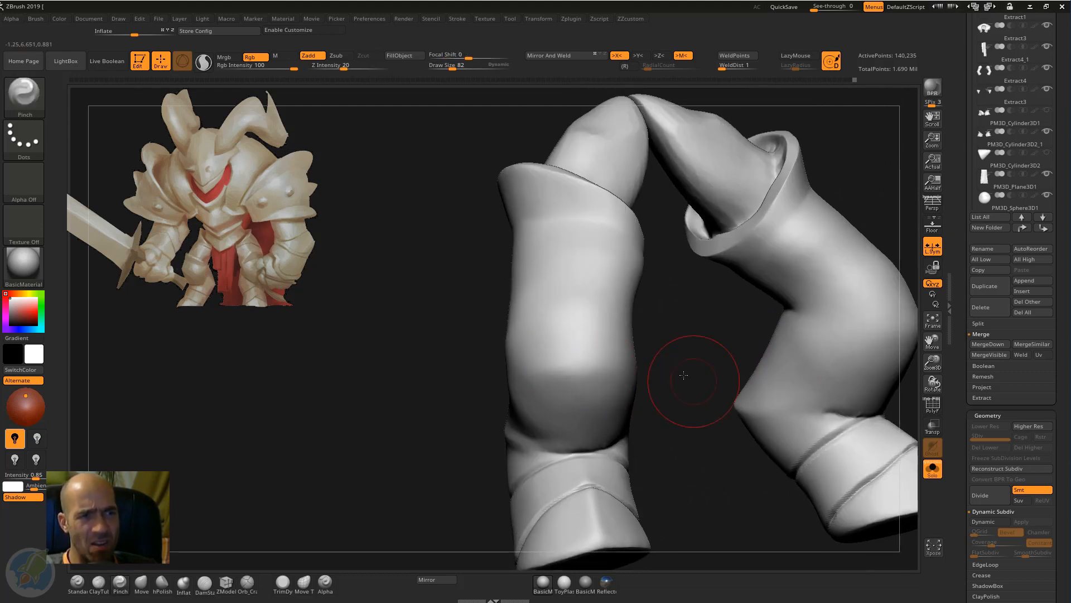
# Turn off Solo mode to show the whole character and select the knee guards.
pyautogui.moveTo(686, 375); pyautogui.dragTo(880, 394, button='right')
pyautogui.click(933, 470)
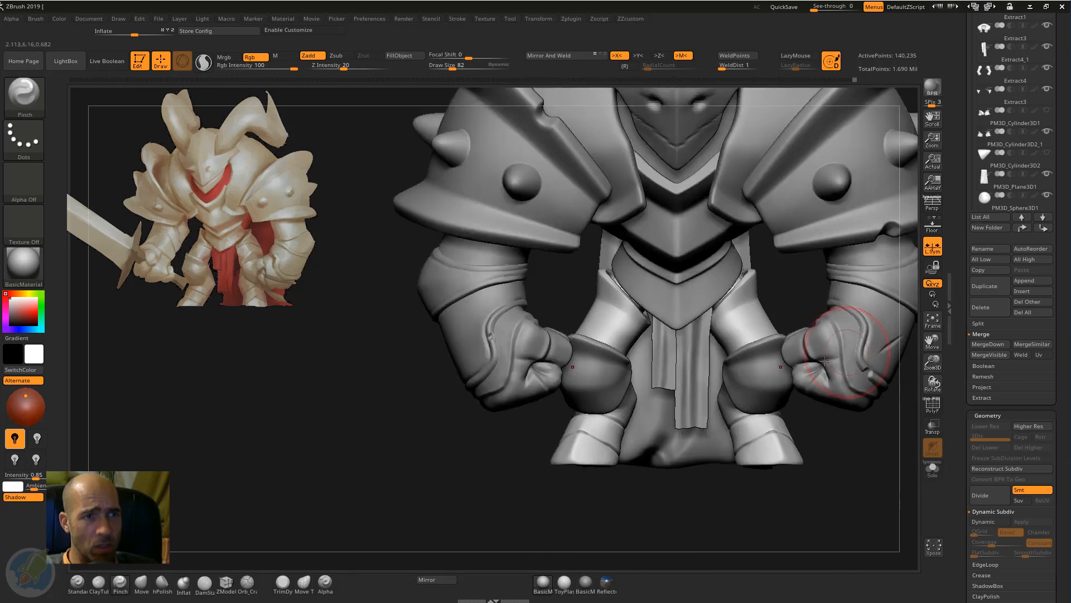
pyautogui.moveTo(810, 493)
pyautogui.mouseDown(button='right')
pyautogui.moveTo(752, 529)
pyautogui.moveTo(720, 510)
pyautogui.mouseUp(button='right')
pyautogui.keyDown('ctrl'); pyautogui.moveTo(715, 461); pyautogui.dragTo(683, 374, button='right'); pyautogui.keyUp('ctrl')
pyautogui.keyDown('alt'); pyautogui.click(637, 343); pyautogui.keyUp('alt')
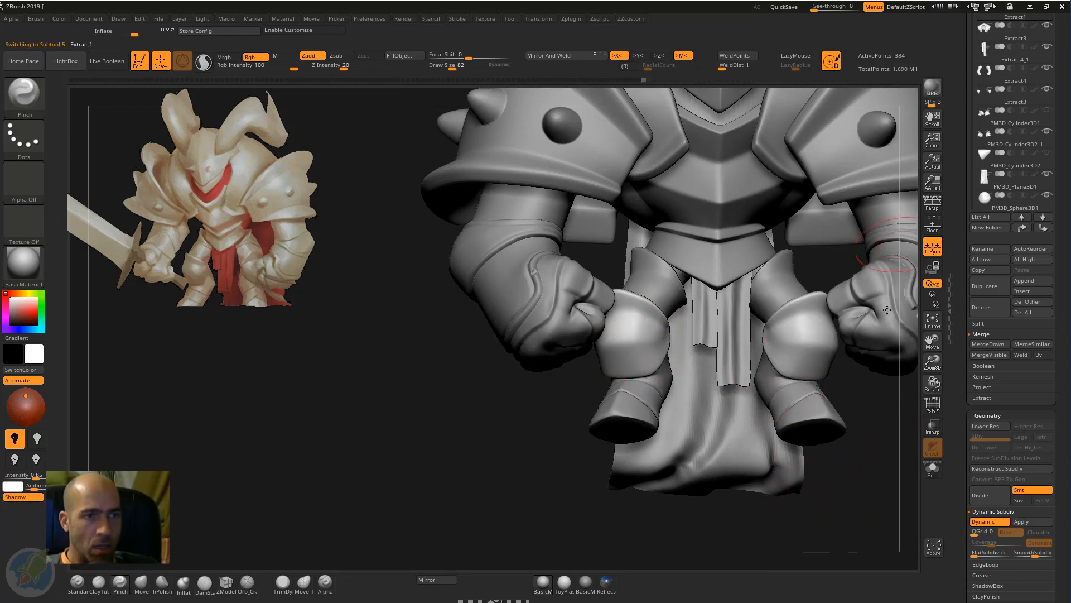
# Select the back cape and adjust its edge and trailing hem with the Move brush.
pyautogui.moveTo(802, 510)
pyautogui.mouseDown(button='right')
pyautogui.moveTo(803, 521)
pyautogui.moveTo(713, 500)
pyautogui.moveTo(579, 522)
pyautogui.moveTo(813, 450)
pyautogui.moveTo(837, 475)
pyautogui.moveTo(796, 409)
pyautogui.moveTo(811, 378)
pyautogui.moveTo(806, 447)
pyautogui.mouseUp(button='right')
pyautogui.keyDown('alt'); pyautogui.click(761, 454); pyautogui.keyUp('alt')
pyautogui.press('b')
pyautogui.press('m')
pyautogui.press('v')
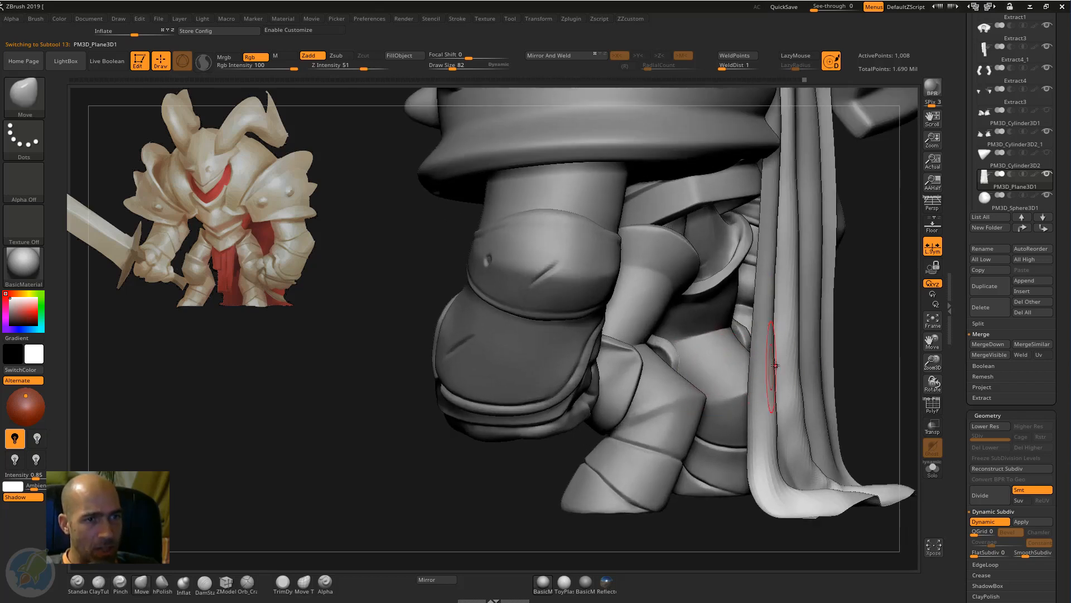
pyautogui.keyDown('alt'); pyautogui.moveTo(892, 363); pyautogui.dragTo(882, 293, button='right'); pyautogui.keyUp('alt')
pyautogui.keyDown('ctrl'); pyautogui.moveTo(851, 485); pyautogui.dragTo(848, 535, button='right'); pyautogui.keyUp('ctrl')
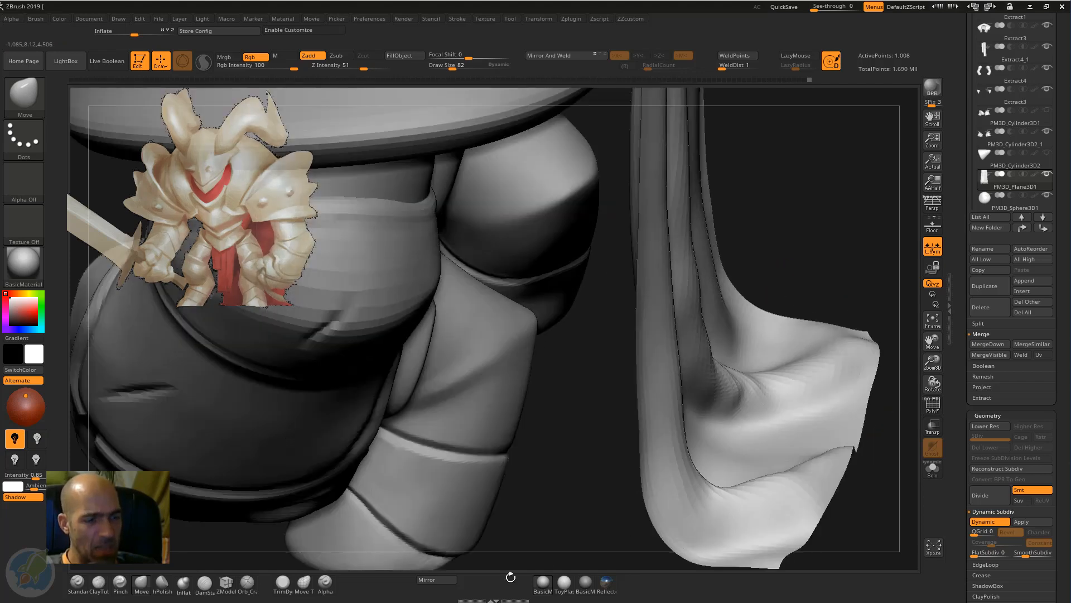
# Switch off dynamic subdivision on the cape and extrude all its polygons with ZModeler to give the cloth thickness.
pyautogui.keyDown('ctrl'); pyautogui.moveTo(511, 577); pyautogui.dragTo(531, 575, button='right'); pyautogui.keyUp('ctrl')
pyautogui.click(230, 585)
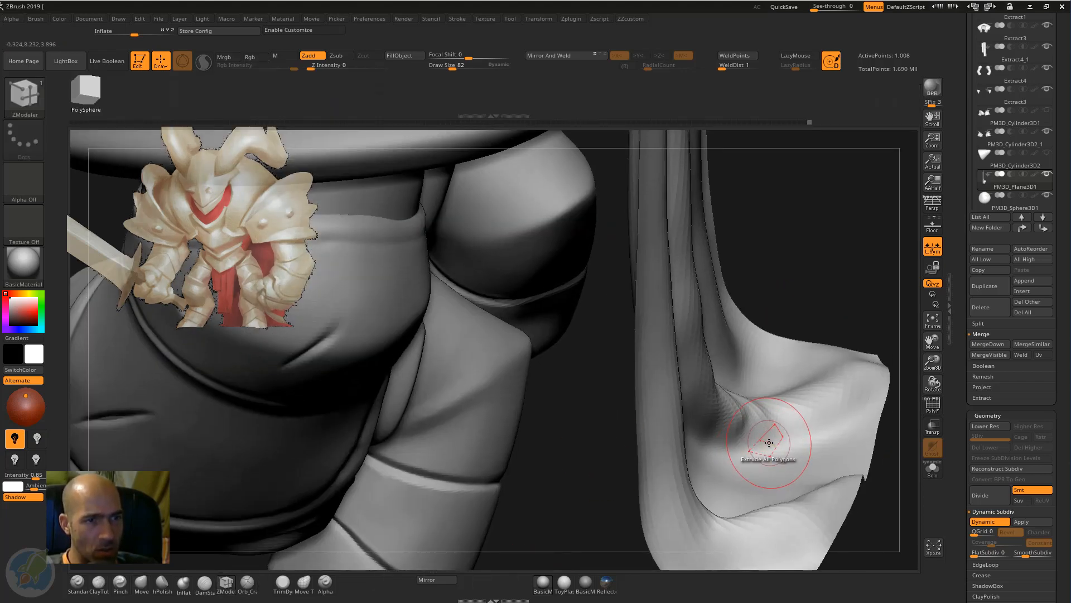
pyautogui.press('shift')
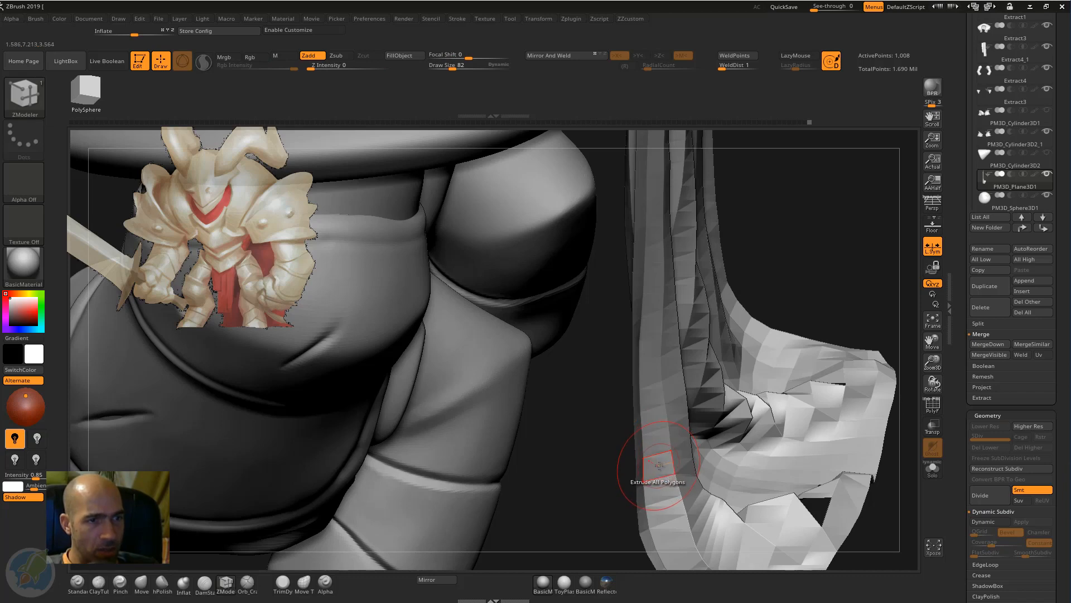
pyautogui.press('space')
pyautogui.press('space')
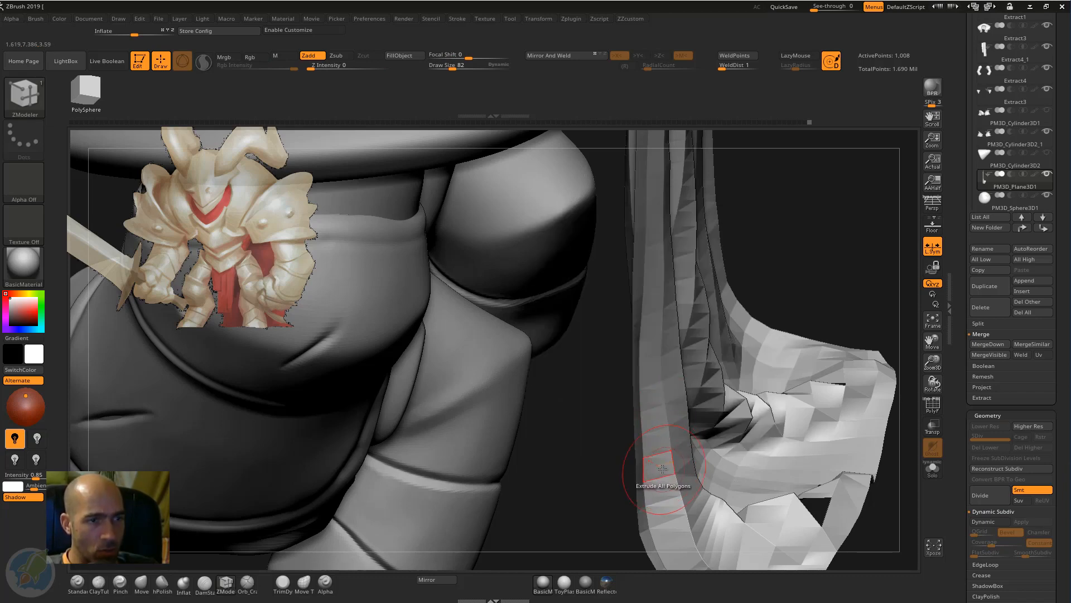
pyautogui.moveTo(647, 463); pyautogui.dragTo(624, 484)
# Turn off double-sided display for the cape and flip its normals.
pyautogui.hotkey('ctrl', 'space')
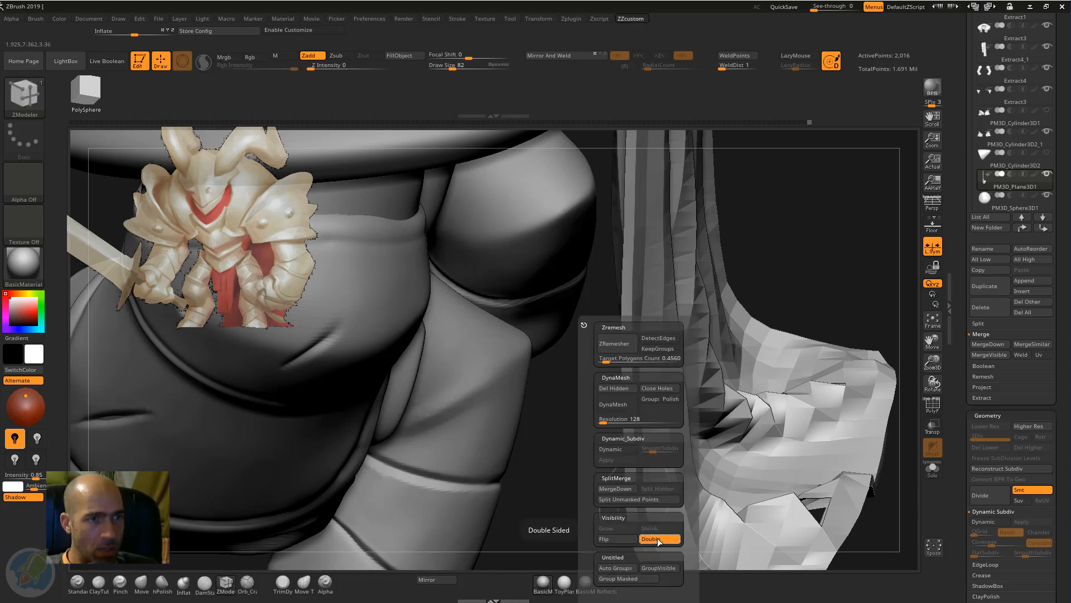
pyautogui.click(659, 540)
pyautogui.keyDown('alt'); pyautogui.moveTo(770, 287); pyautogui.dragTo(773, 335); pyautogui.keyUp('alt')
pyautogui.hotkey('ctrl', 'space')
pyautogui.click(754, 545)
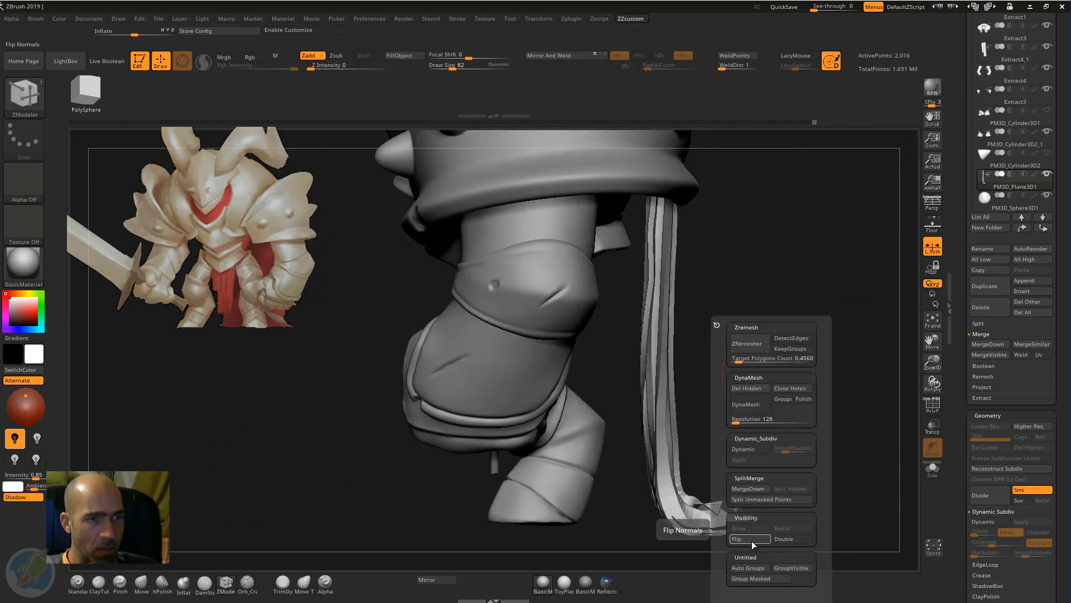
pyautogui.click(753, 546)
pyautogui.moveTo(834, 266); pyautogui.dragTo(795, 286)
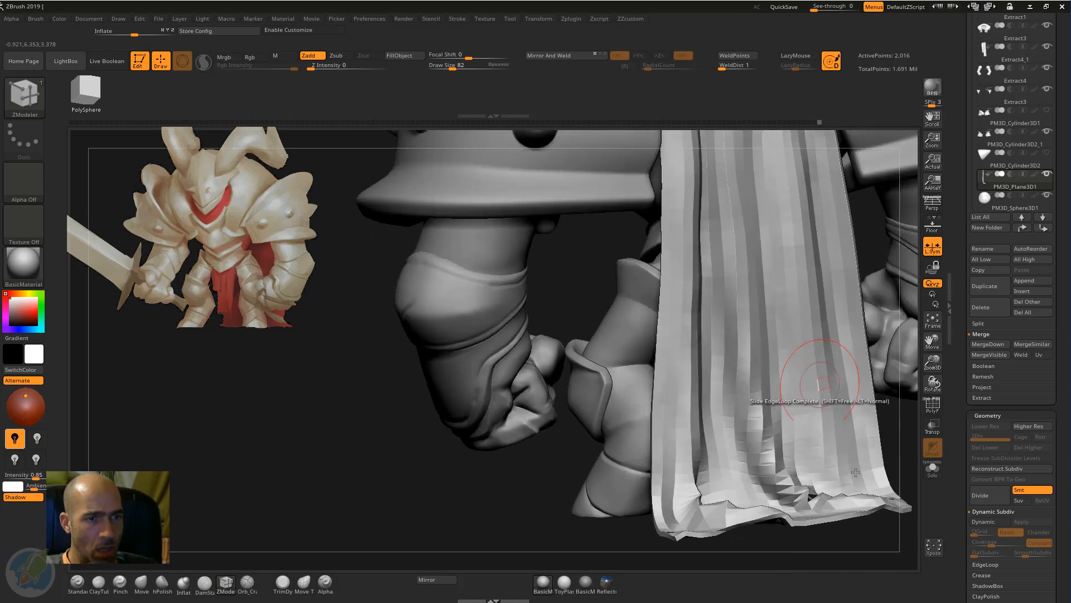
# Turn the cape's dynamic subdivision back on and adjust its lower hem with the Move brush.
pyautogui.press('d')
pyautogui.keyDown('alt'); pyautogui.moveTo(879, 543); pyautogui.dragTo(831, 499); pyautogui.keyUp('alt')
pyautogui.moveTo(830, 553)
pyautogui.mouseDown()
pyautogui.moveTo(848, 538)
pyautogui.moveTo(746, 529)
pyautogui.moveTo(774, 497)
pyautogui.moveTo(753, 499)
pyautogui.mouseUp()
pyautogui.moveTo(751, 541)
pyautogui.keyDown('alt'); pyautogui.mouseDown()
pyautogui.moveTo(746, 469)
pyautogui.moveTo(813, 533)
pyautogui.moveTo(808, 562)
pyautogui.moveTo(851, 463)
pyautogui.mouseUp(); pyautogui.keyUp('alt')
pyautogui.press('b')
pyautogui.press('m')
pyautogui.press('v')
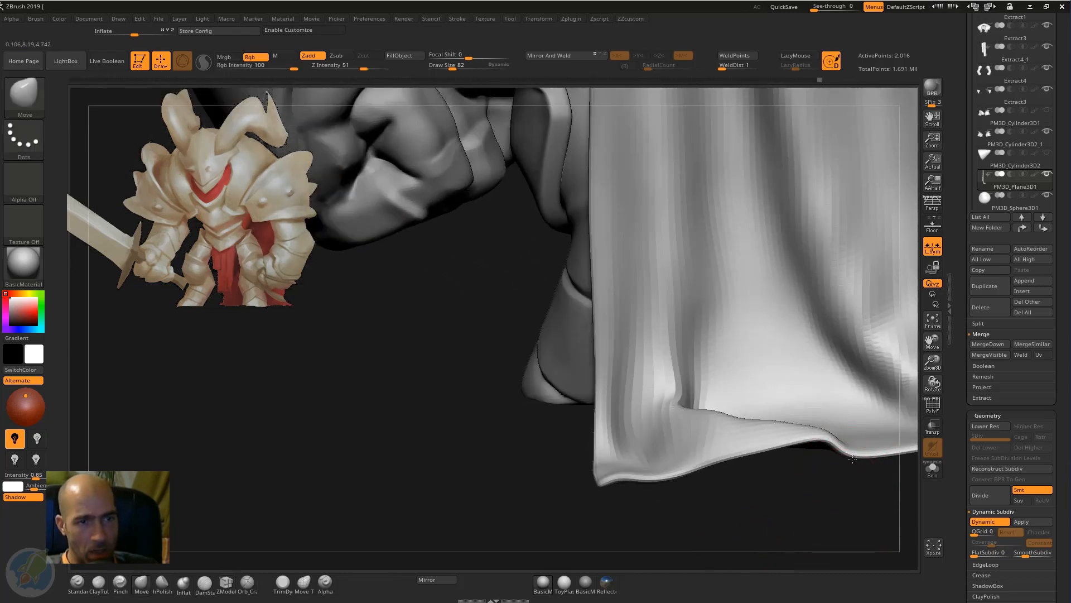
pyautogui.moveTo(789, 503)
pyautogui.mouseDown()
pyautogui.moveTo(754, 514)
pyautogui.moveTo(881, 511)
pyautogui.mouseUp()
# Adjust the crease level and crease the cape's edges with a crease tolerance of 45.
pyautogui.click(982, 575)
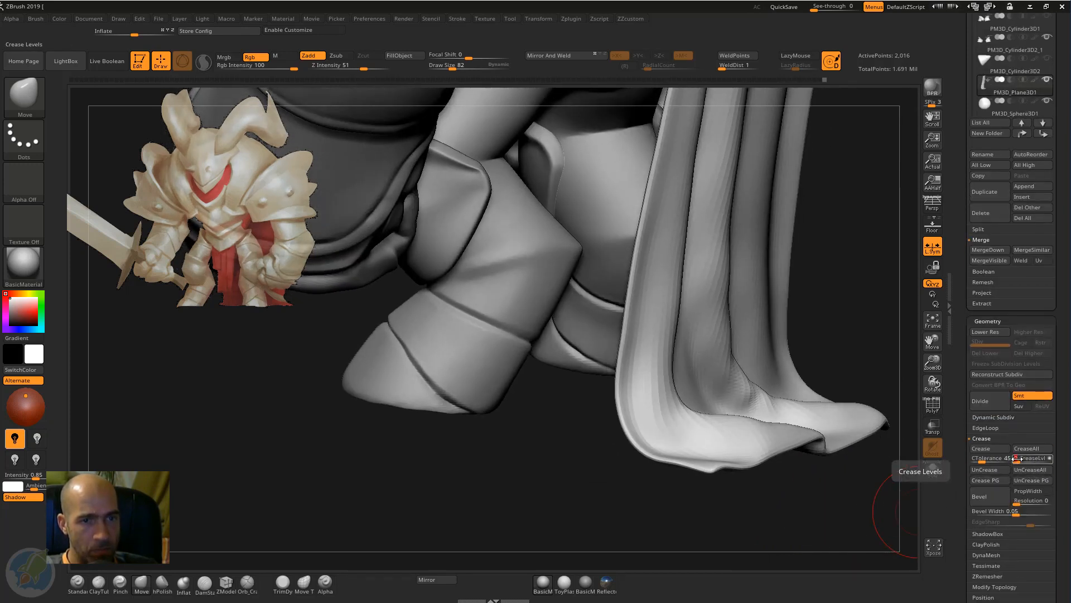
pyautogui.moveTo(1017, 463); pyautogui.dragTo(1018, 461)
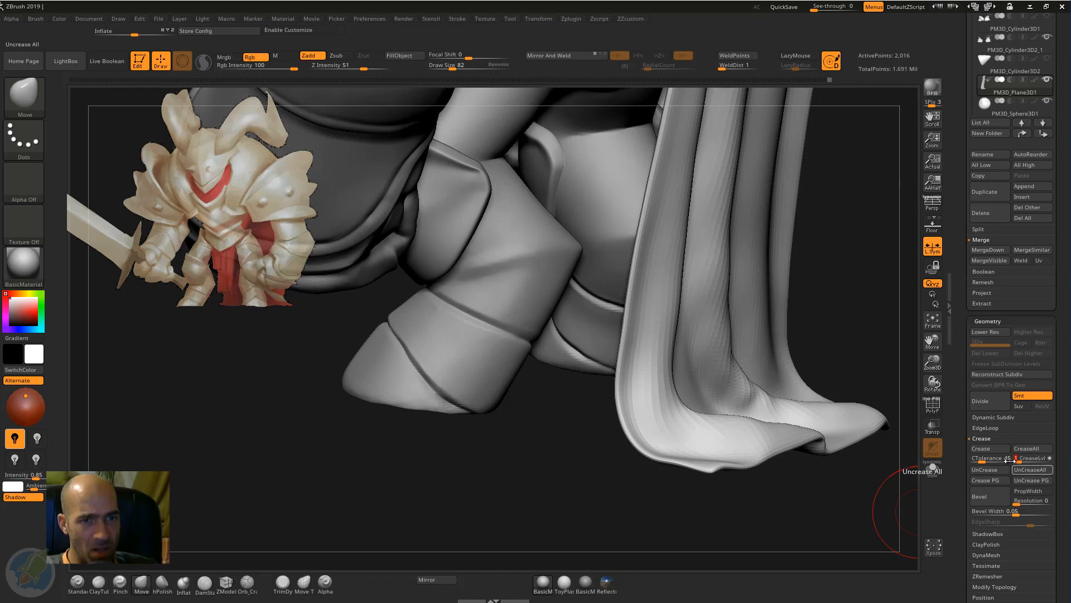
pyautogui.click(1004, 449)
# Clear all creases on the cape and crease its edges again with a crease tolerance of 66.
pyautogui.click(1009, 416)
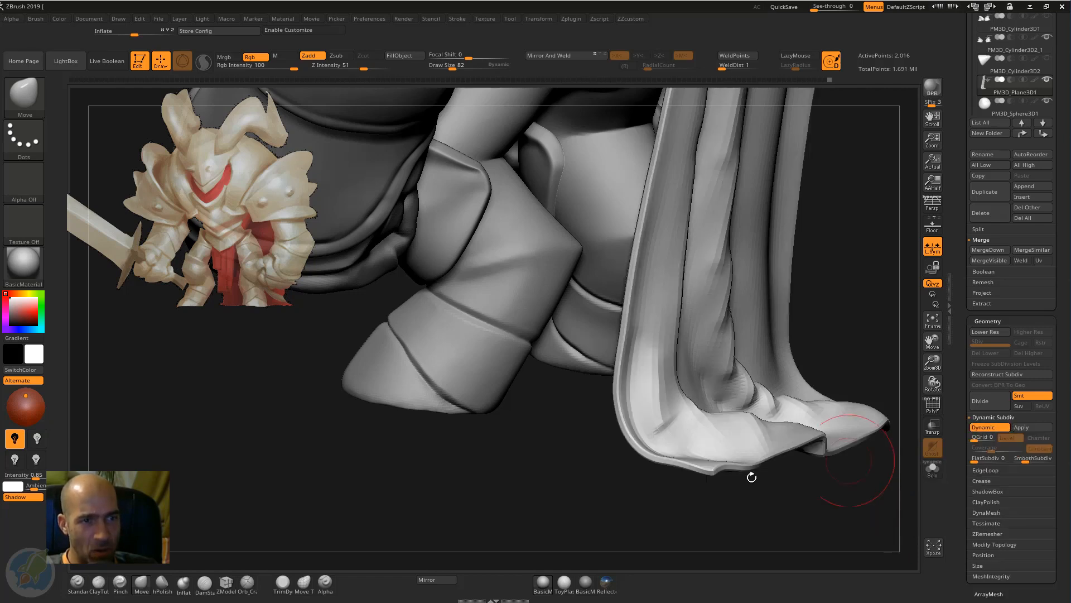
pyautogui.moveTo(832, 486); pyautogui.dragTo(897, 423)
pyautogui.moveTo(719, 521)
pyautogui.mouseDown()
pyautogui.moveTo(712, 527)
pyautogui.moveTo(742, 499)
pyautogui.mouseUp()
pyautogui.moveTo(824, 535); pyautogui.dragTo(781, 441)
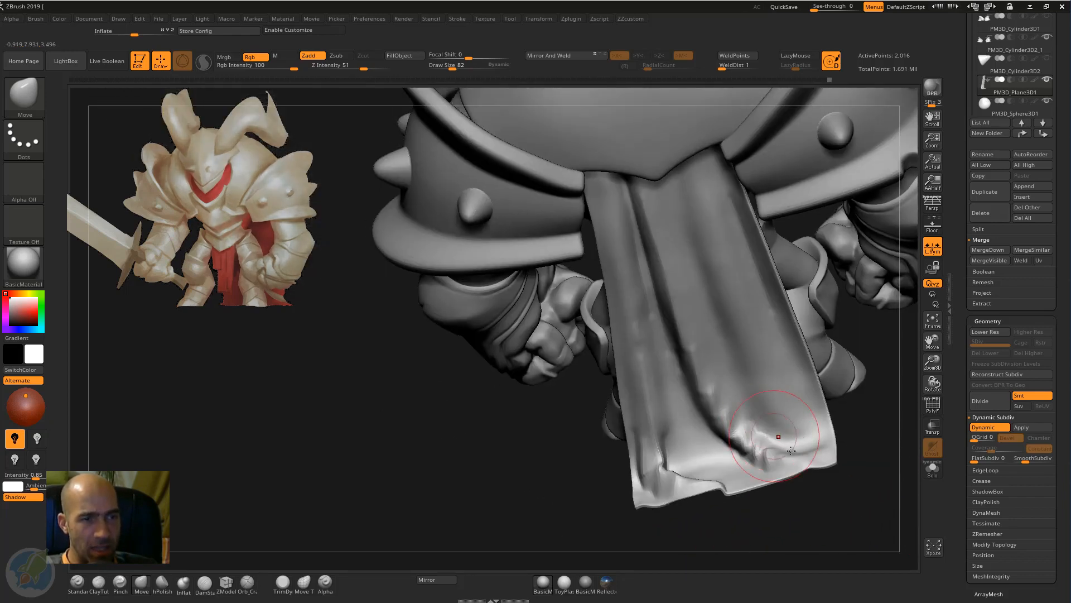
pyautogui.moveTo(830, 511); pyautogui.dragTo(859, 540)
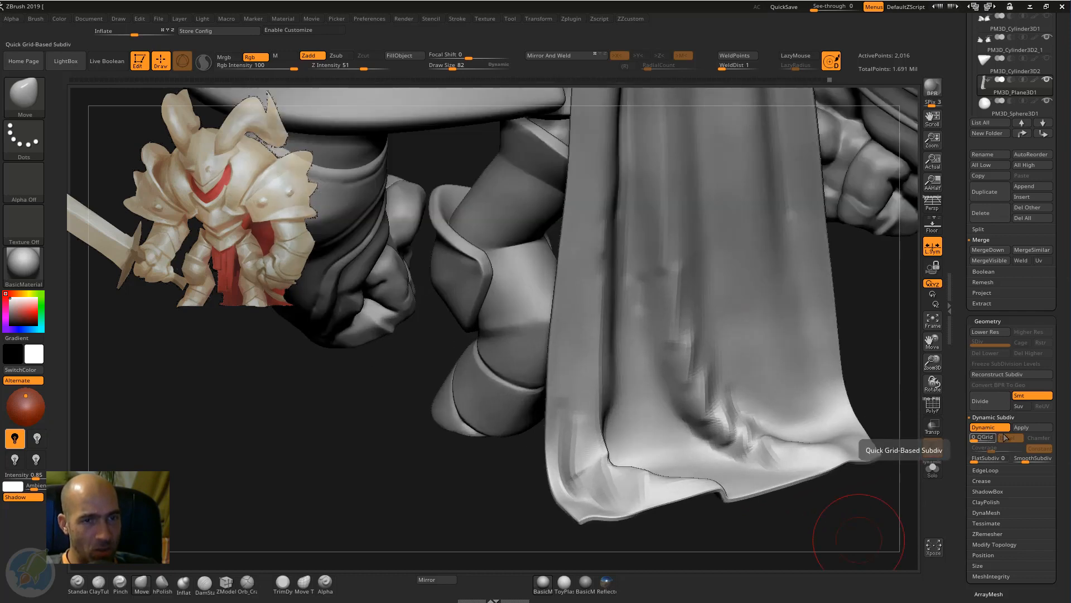
pyautogui.click(997, 480)
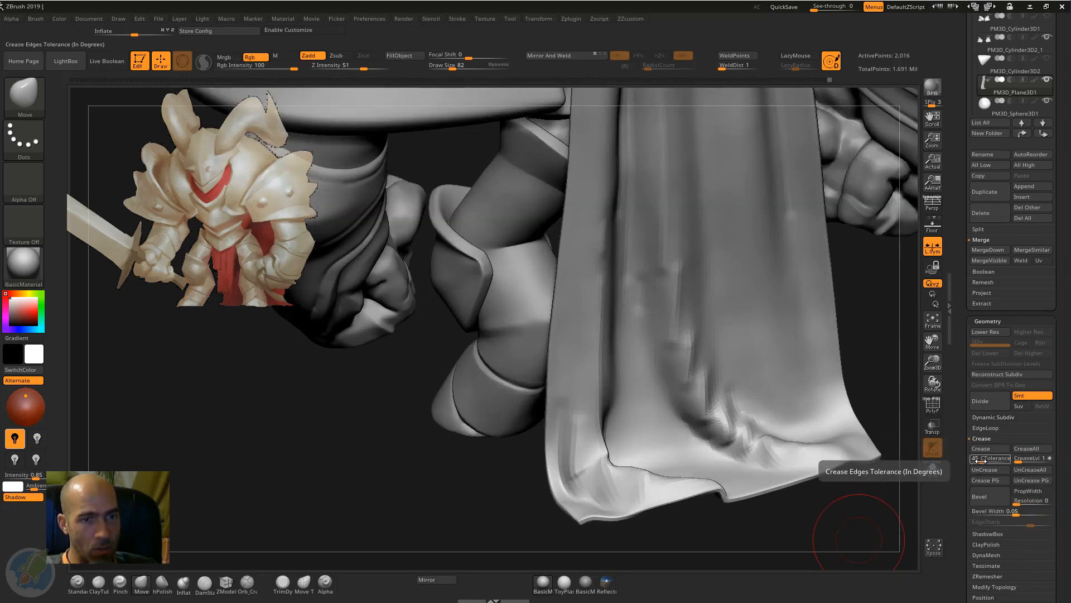
pyautogui.moveTo(981, 459); pyautogui.dragTo(986, 459)
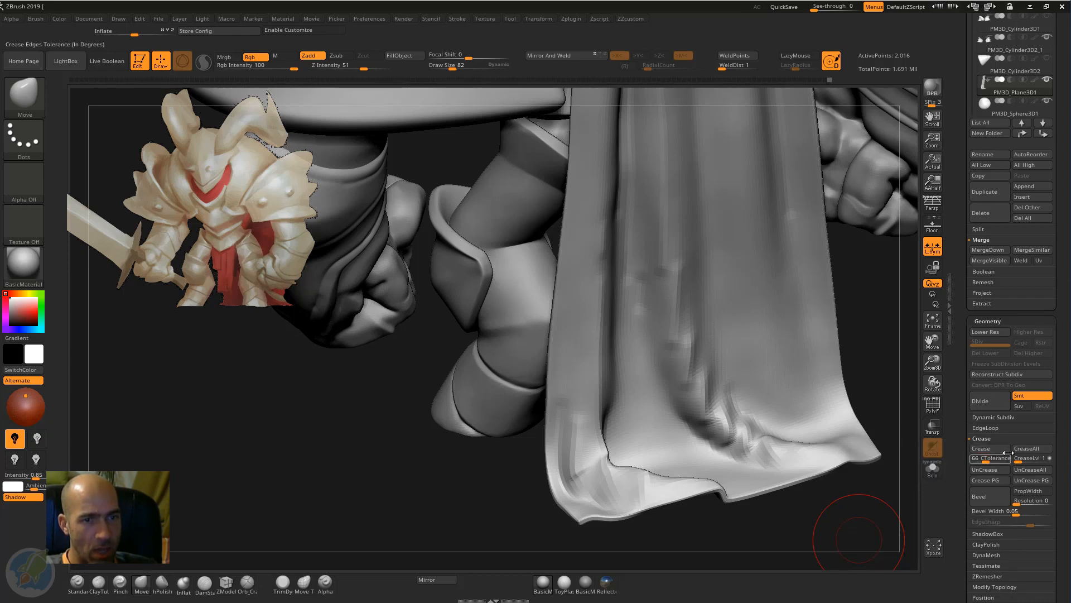
pyautogui.click(1034, 471)
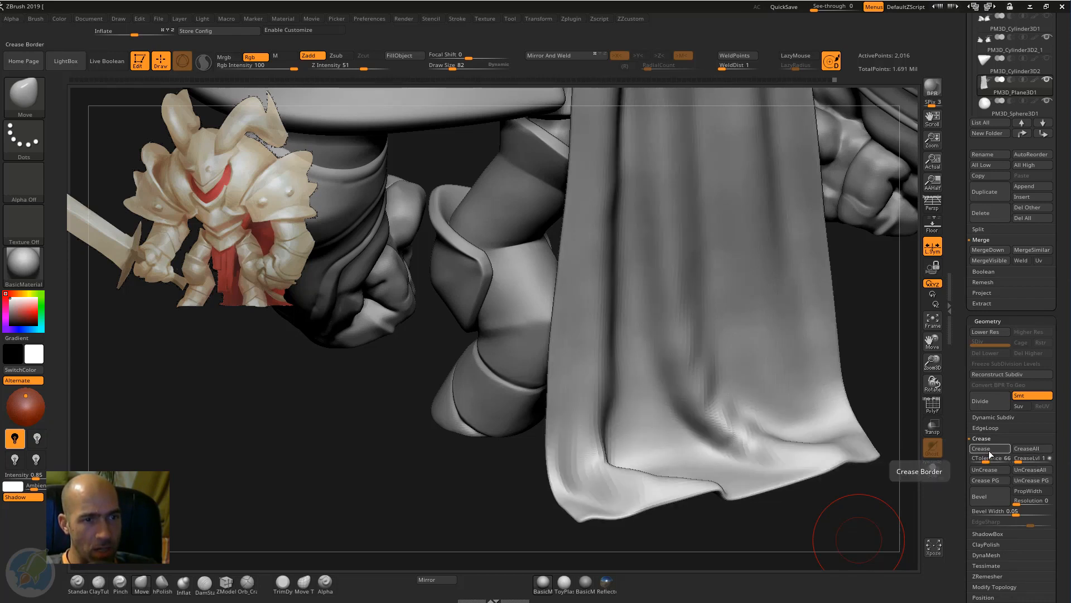
pyautogui.click(988, 450)
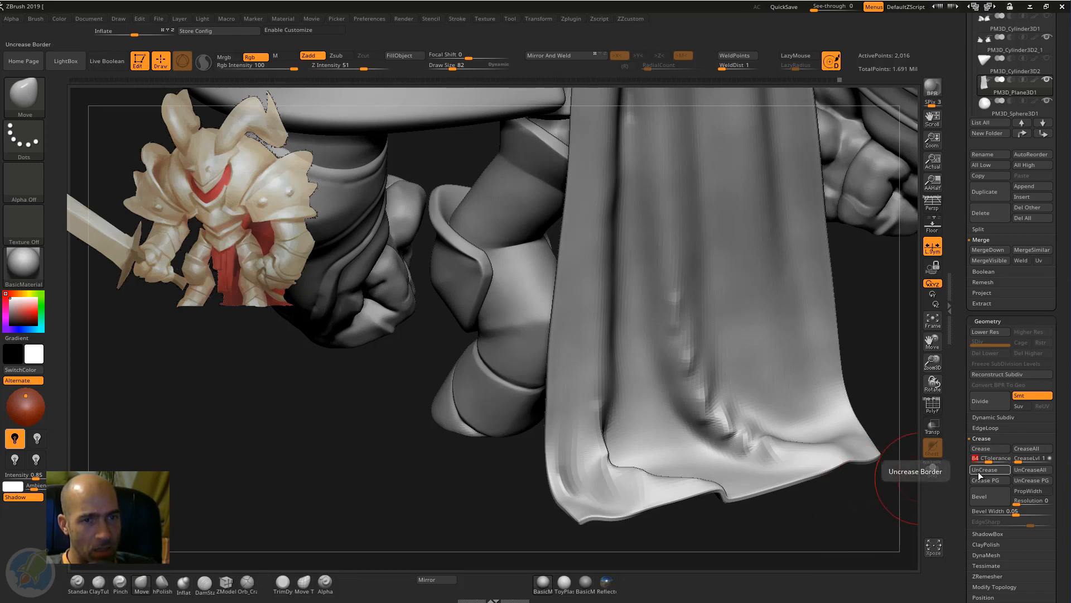
# Clear the cape's creases, crease its edges with a tolerance of 84, and inspect the base mesh without dynamic subdivision.
pyautogui.click(1031, 469)
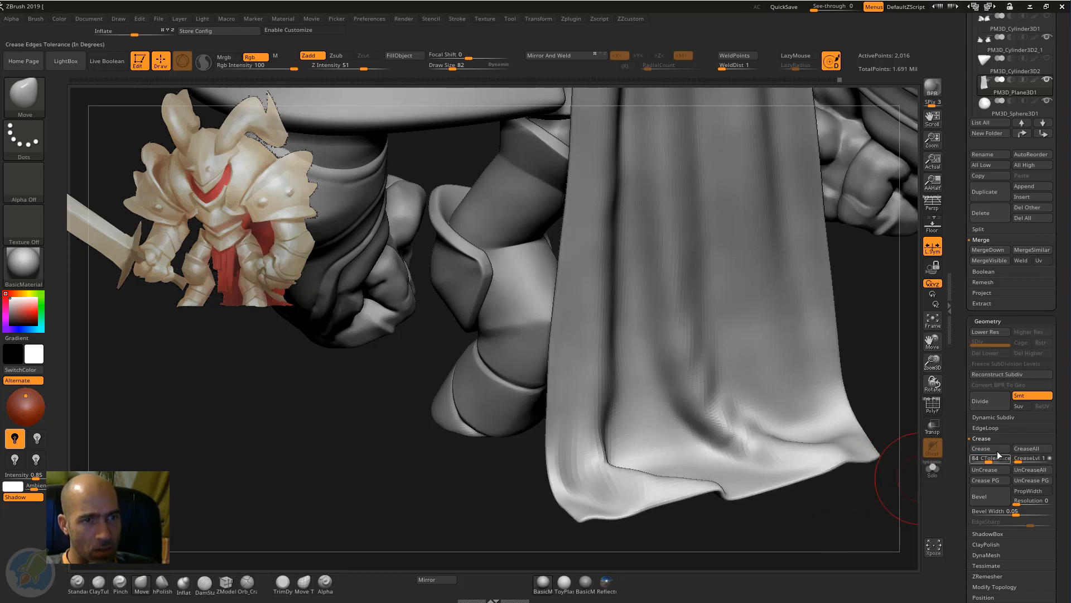
pyautogui.click(991, 448)
pyautogui.moveTo(825, 521)
pyautogui.mouseDown()
pyautogui.moveTo(761, 421)
pyautogui.moveTo(781, 529)
pyautogui.moveTo(827, 505)
pyautogui.moveTo(793, 536)
pyautogui.moveTo(914, 454)
pyautogui.mouseUp()
pyautogui.hotkey('shift', 'd')
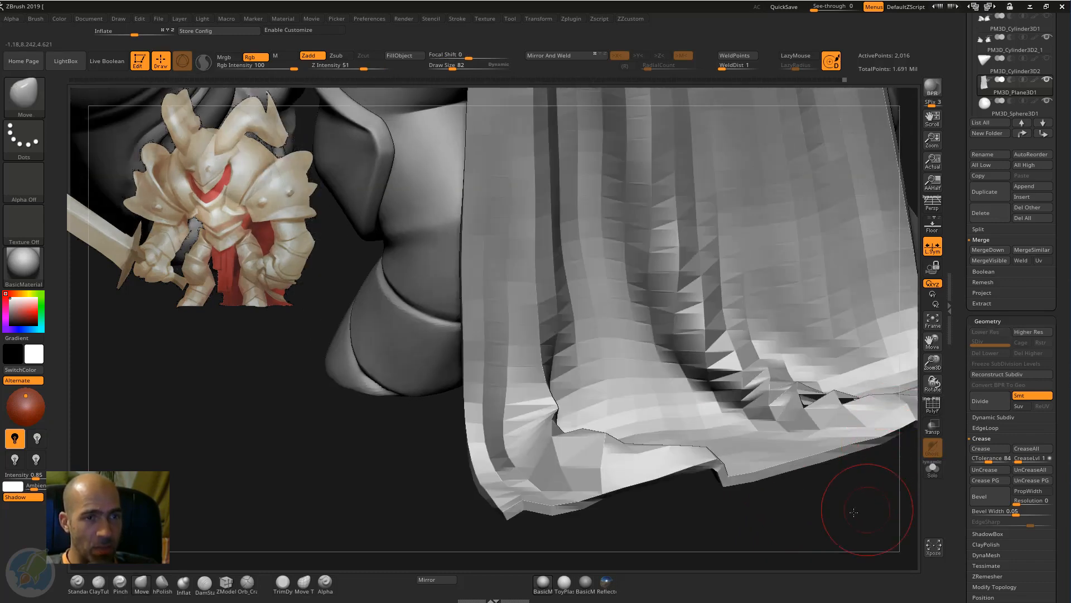
pyautogui.moveTo(855, 509); pyautogui.dragTo(751, 447)
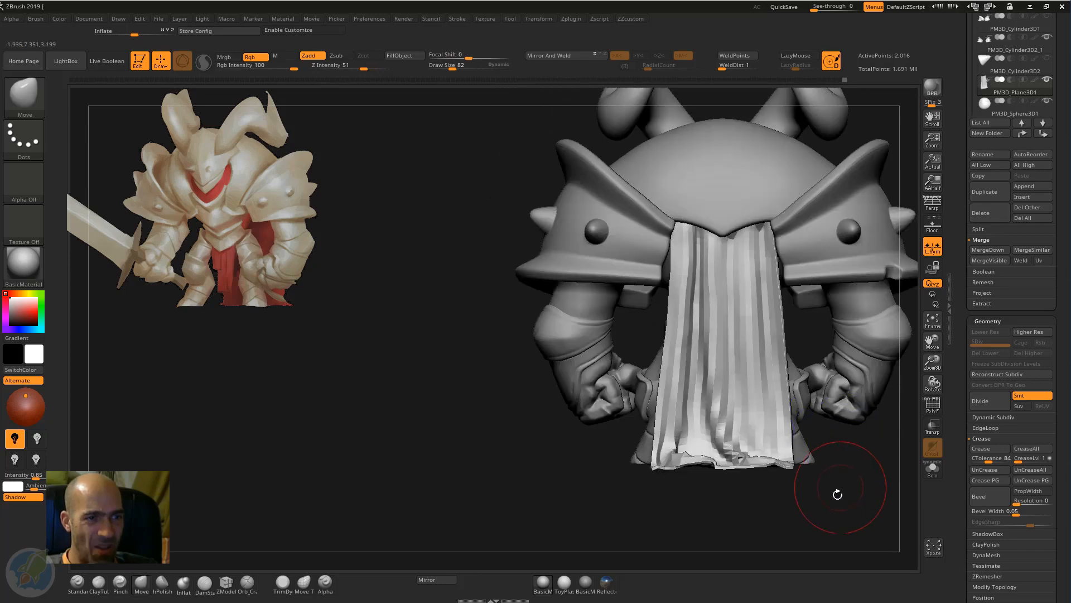
pyautogui.moveTo(838, 495); pyautogui.dragTo(799, 505)
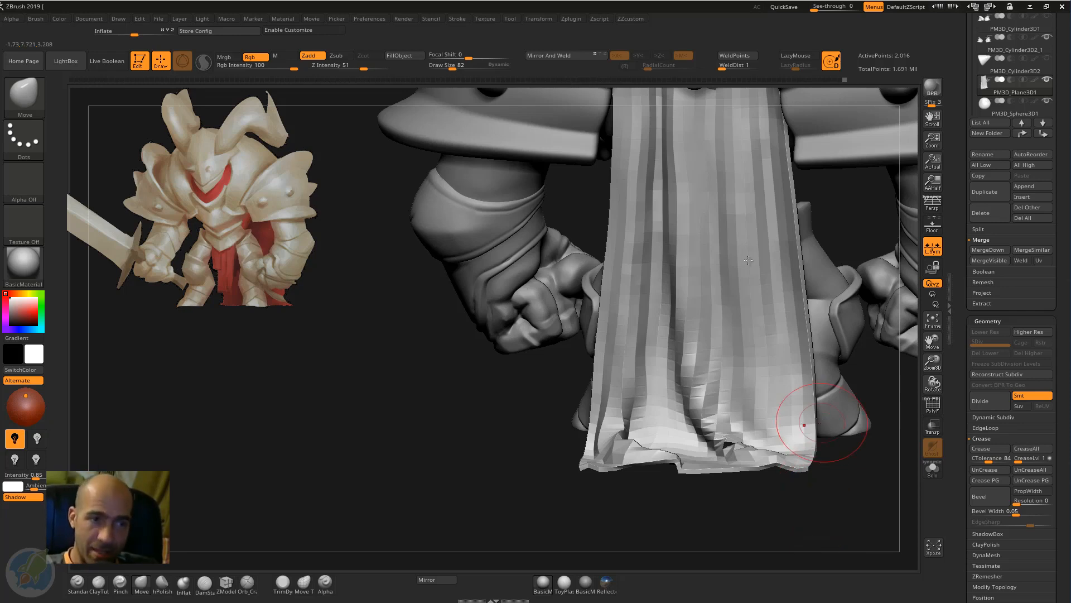
pyautogui.moveTo(826, 518)
pyautogui.mouseDown()
pyautogui.moveTo(809, 513)
pyautogui.moveTo(825, 519)
pyautogui.moveTo(840, 508)
pyautogui.mouseUp()
# Isolate the cape, undo its edits back to the cloth before the thickness extrusion, and preview it with dynamic subdivision.
pyautogui.click(935, 474)
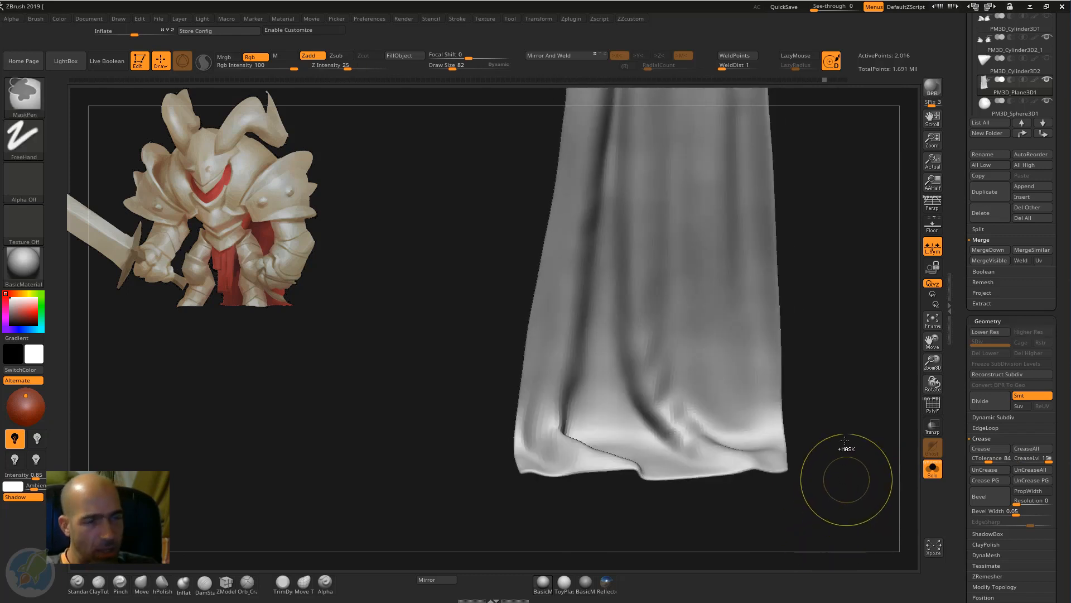
pyautogui.hotkey('shift', 'd')
pyautogui.hotkey('ctrl', 'z')
pyautogui.hotkey('ctrl', 'z')
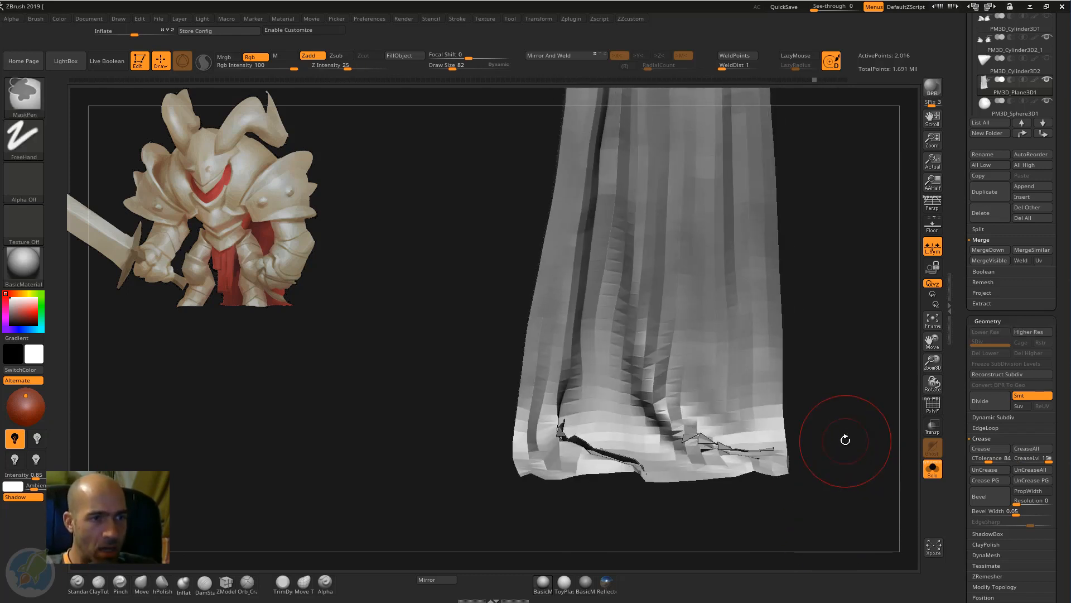
pyautogui.press('b')
pyautogui.press('m')
pyautogui.press('v')
pyautogui.moveTo(809, 382)
pyautogui.mouseDown()
pyautogui.moveTo(886, 377)
pyautogui.moveTo(837, 378)
pyautogui.moveTo(811, 330)
pyautogui.mouseUp()
pyautogui.press('d')
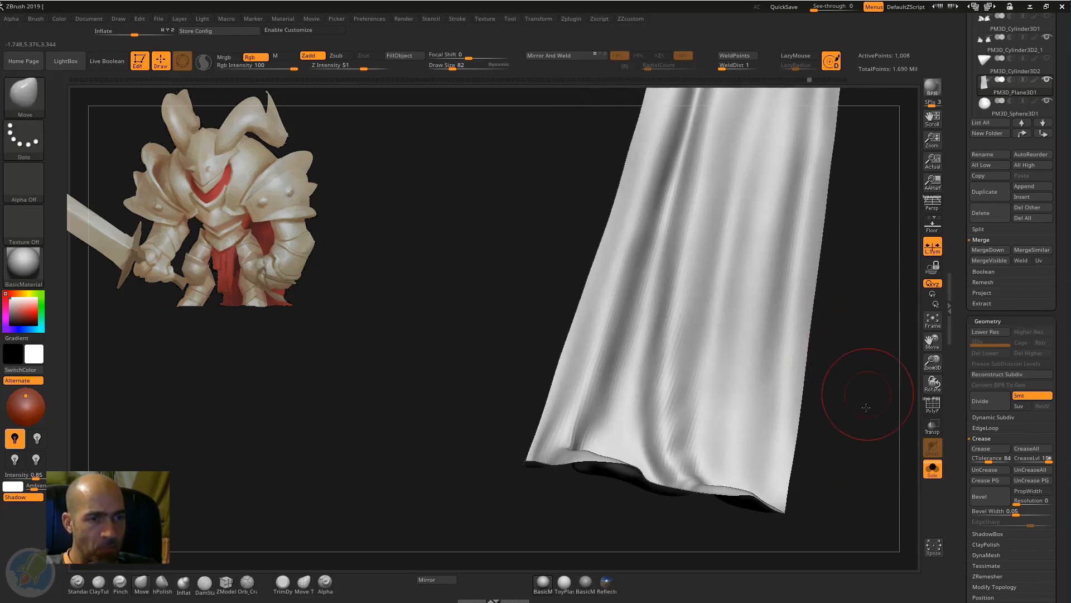
pyautogui.moveTo(861, 395)
pyautogui.mouseDown()
pyautogui.moveTo(813, 490)
pyautogui.moveTo(806, 459)
pyautogui.mouseUp()
# Draw five ZRemesher guide curves along the cape's long folds, from the upper edge down to the hem.
pyautogui.press('b')
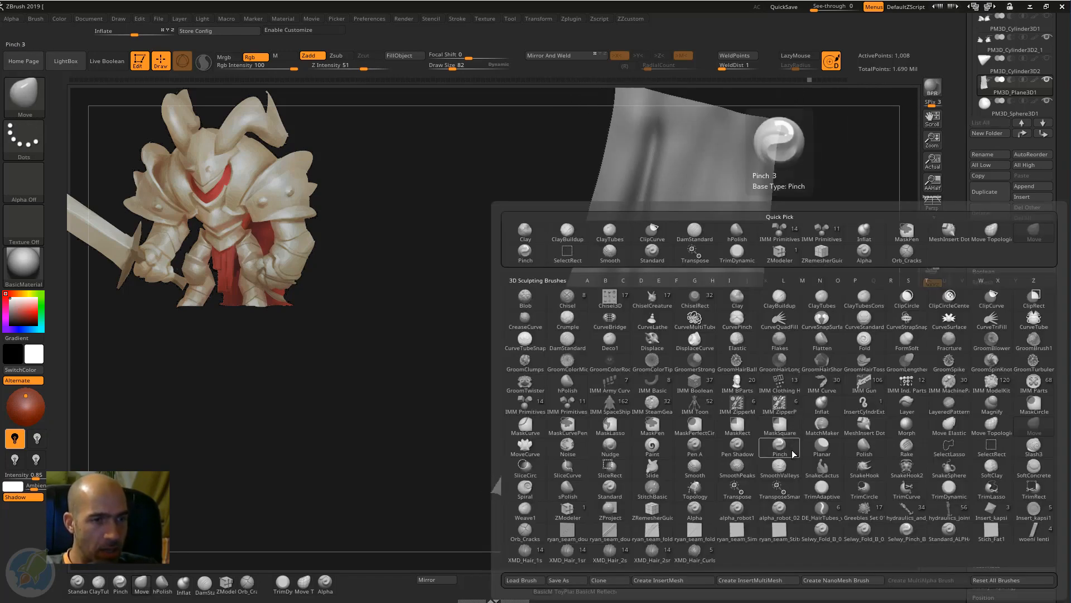
pyautogui.press('z')
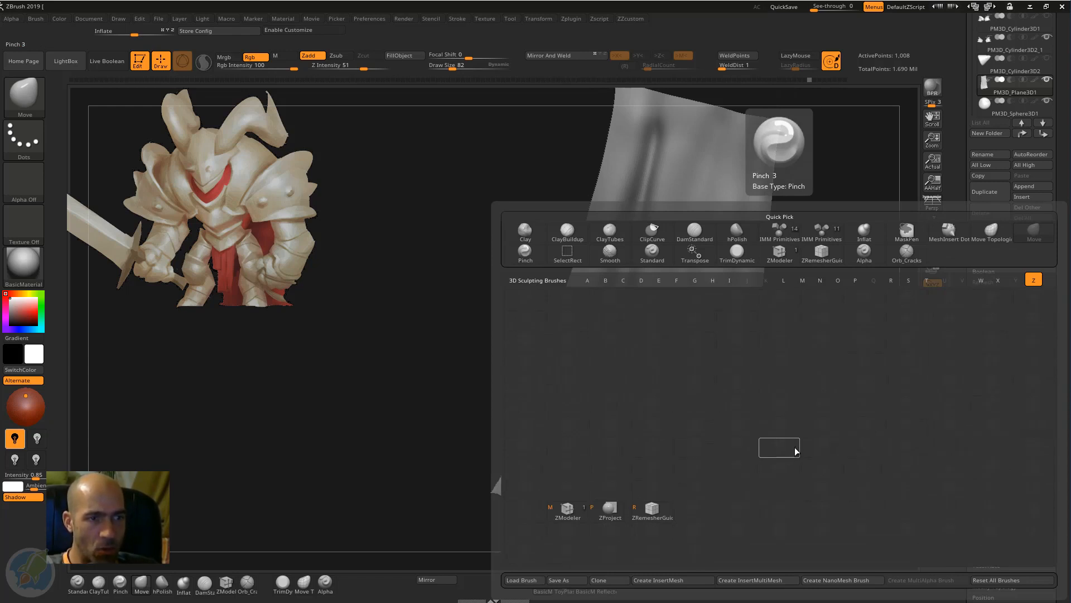
pyautogui.click(652, 509)
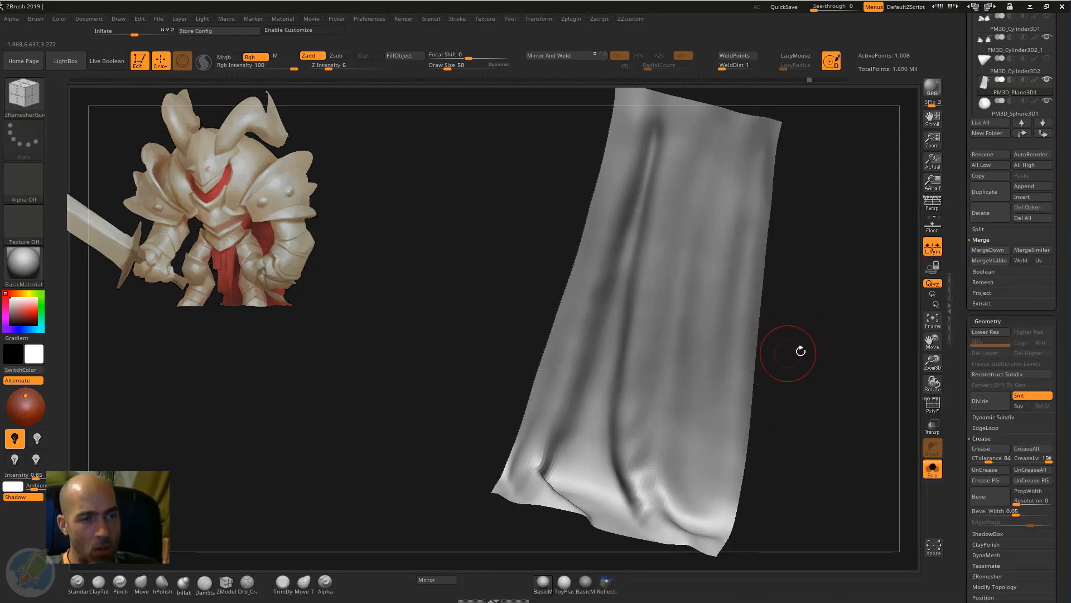
pyautogui.moveTo(801, 351)
pyautogui.mouseDown()
pyautogui.moveTo(782, 483)
pyautogui.moveTo(818, 411)
pyautogui.moveTo(749, 208)
pyautogui.moveTo(628, 262)
pyautogui.moveTo(476, 173)
pyautogui.moveTo(801, 235)
pyautogui.mouseUp()
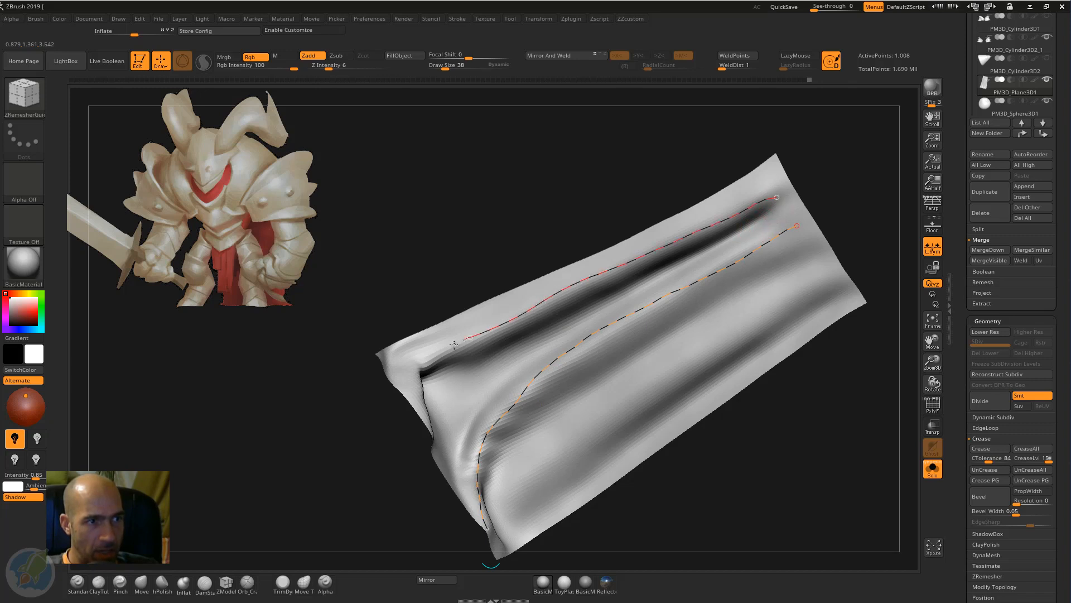
pyautogui.moveTo(335, 477); pyautogui.dragTo(468, 357)
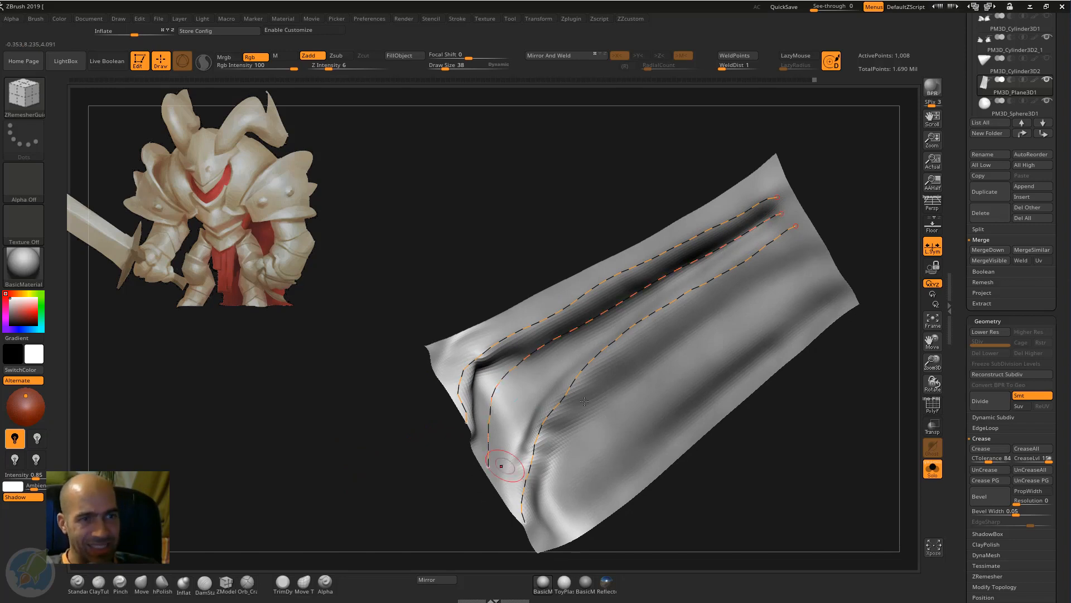
pyautogui.moveTo(784, 270)
pyautogui.mouseDown()
pyautogui.moveTo(720, 307)
pyautogui.moveTo(592, 413)
pyautogui.moveTo(546, 496)
pyautogui.moveTo(552, 536)
pyautogui.mouseUp()
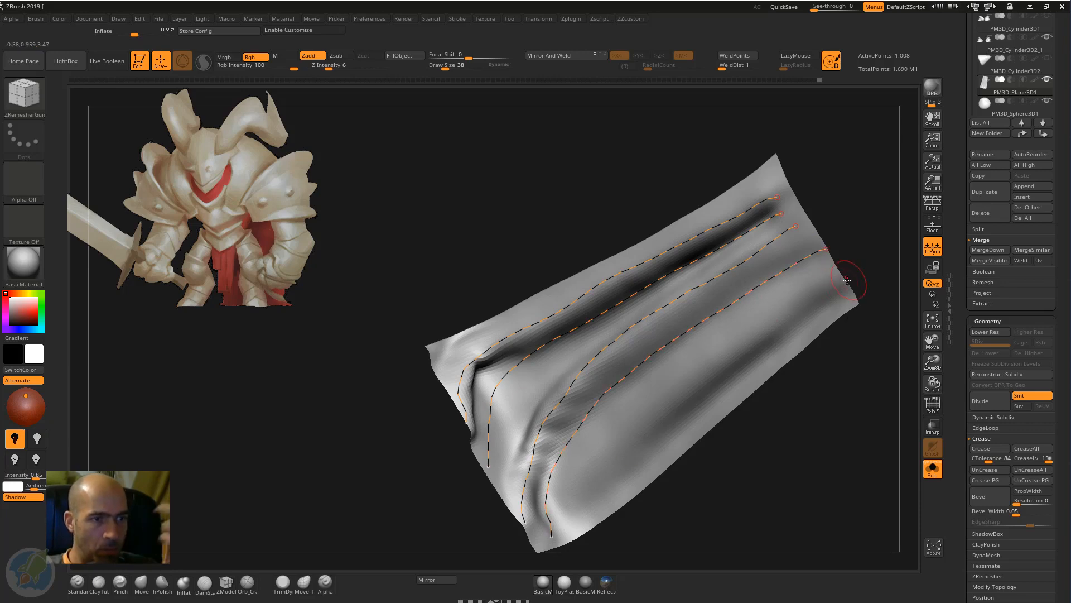
pyautogui.moveTo(847, 280)
pyautogui.mouseDown()
pyautogui.moveTo(718, 359)
pyautogui.moveTo(588, 474)
pyautogui.moveTo(578, 505)
pyautogui.mouseUp()
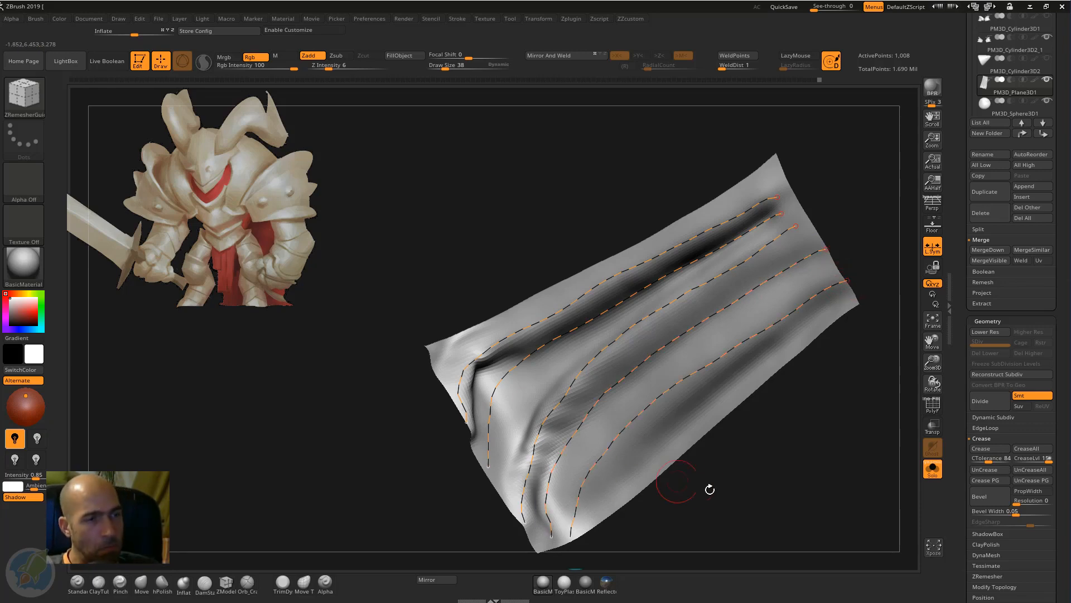
# Remesh the cape with ZRemesher along the guide curves and smooth the low-poly folds near the hem.
pyautogui.moveTo(711, 488); pyautogui.dragTo(805, 447)
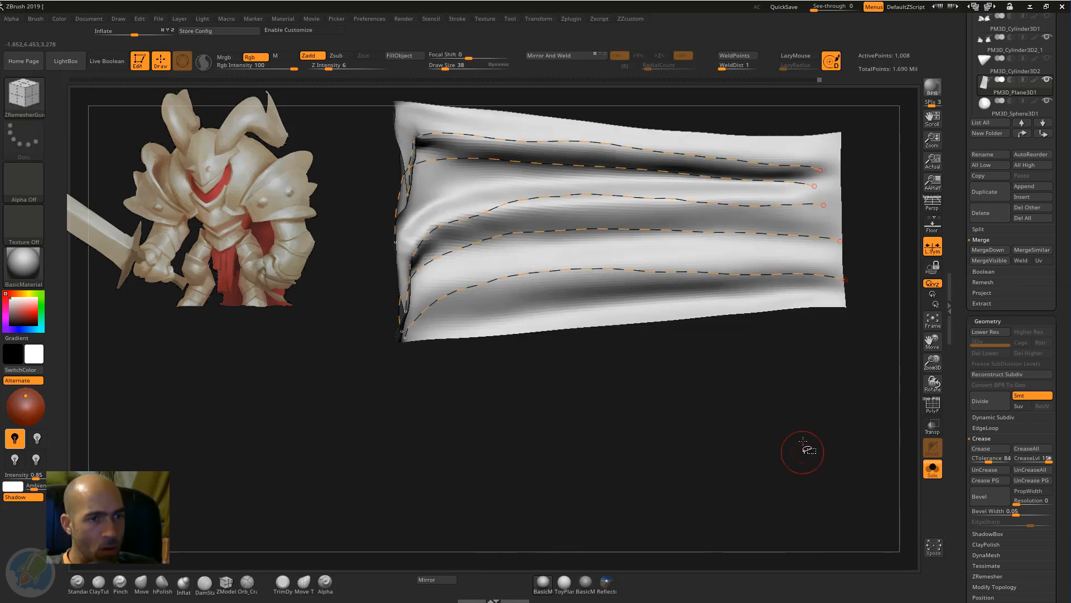
pyautogui.press('space')
pyautogui.click(762, 338)
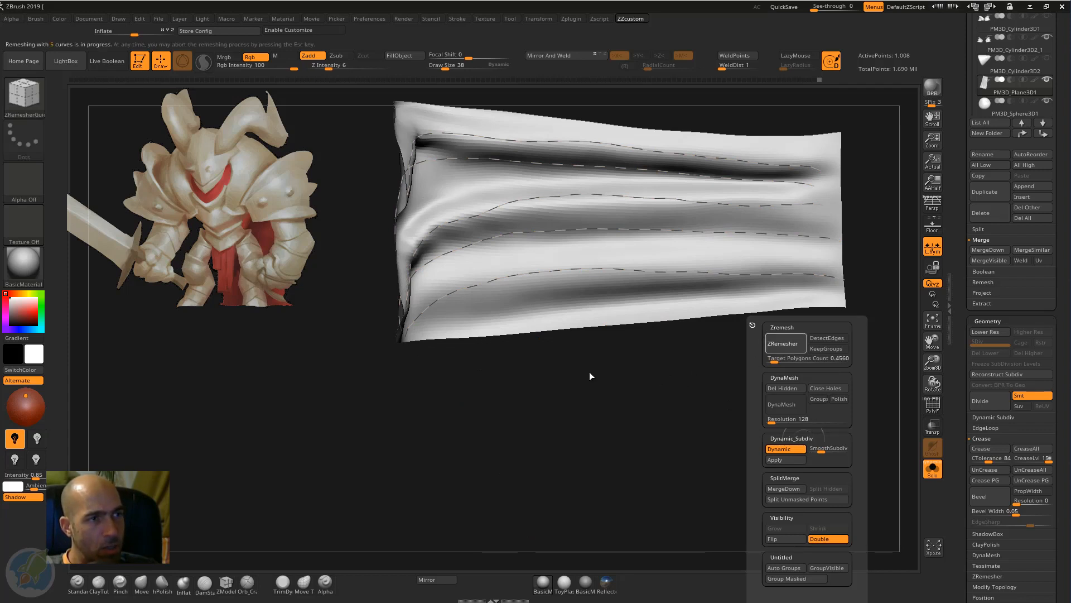
pyautogui.moveTo(601, 405); pyautogui.dragTo(522, 381)
pyautogui.hotkey('shift', 'd')
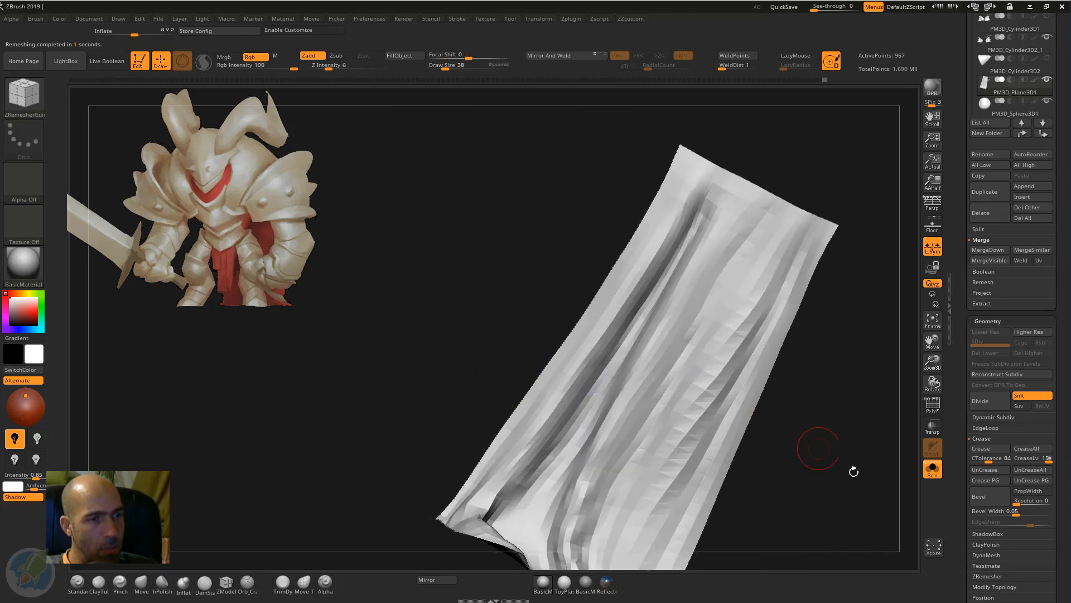
pyautogui.moveTo(851, 471)
pyautogui.keyDown('alt'); pyautogui.mouseDown()
pyautogui.moveTo(803, 374)
pyautogui.moveTo(802, 267)
pyautogui.moveTo(707, 391)
pyautogui.mouseUp(); pyautogui.keyUp('alt')
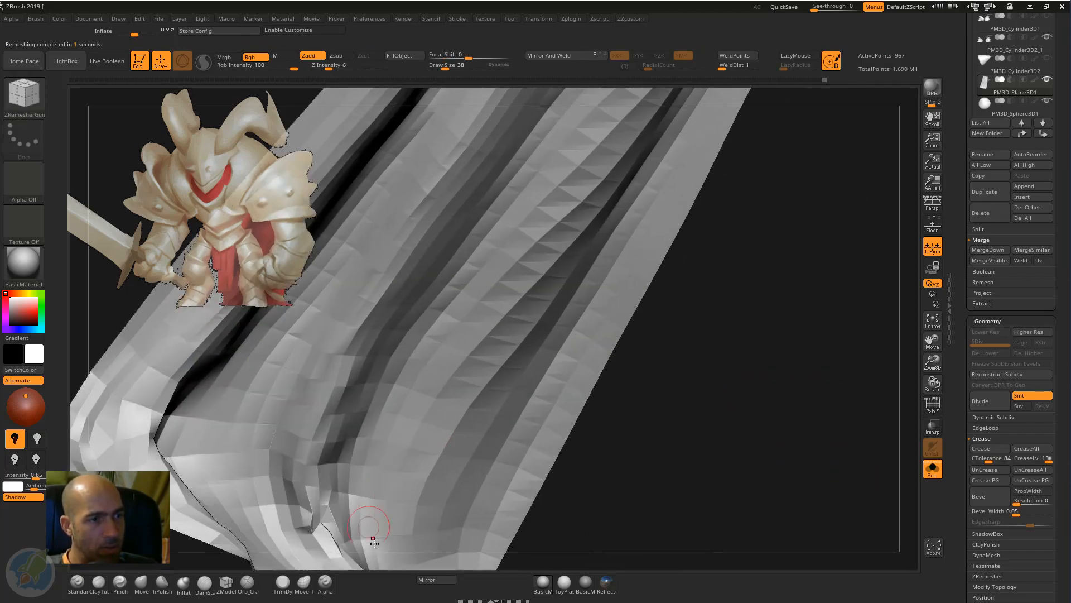
pyautogui.keyDown('alt'); pyautogui.moveTo(692, 467); pyautogui.dragTo(813, 397); pyautogui.keyUp('alt')
pyautogui.moveTo(490, 414)
pyautogui.keyDown('shift'); pyautogui.mouseDown()
pyautogui.moveTo(487, 447)
pyautogui.moveTo(494, 424)
pyautogui.mouseUp(); pyautogui.keyUp('shift')
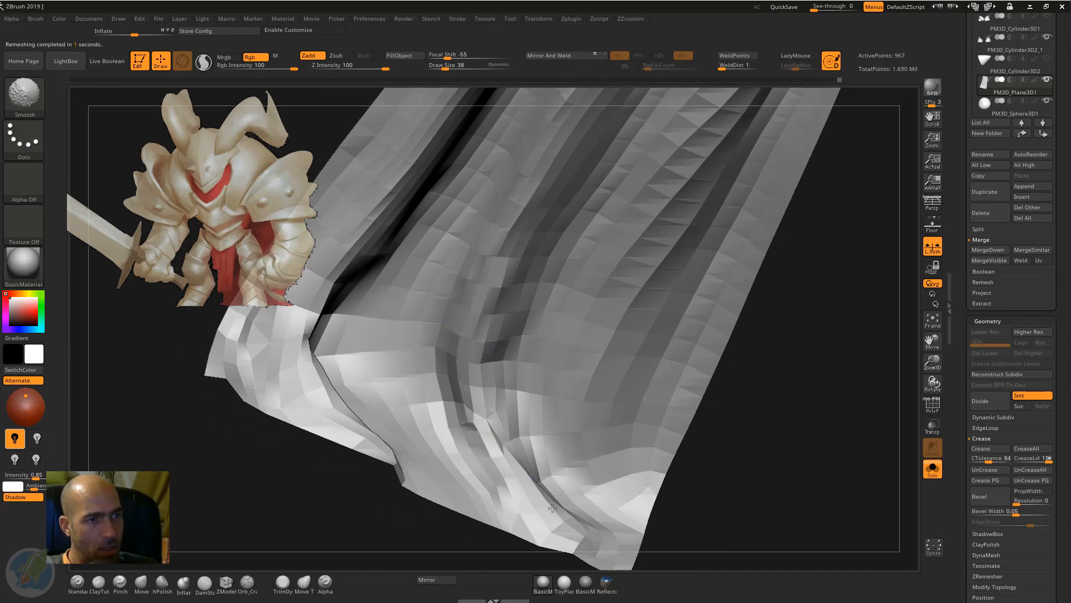
# Run ZRemesher on the cape a second time after smoothing the folds.
pyautogui.keyDown('alt'); pyautogui.moveTo(785, 468); pyautogui.dragTo(727, 390); pyautogui.keyUp('alt')
pyautogui.hotkey('ctrl', '1')
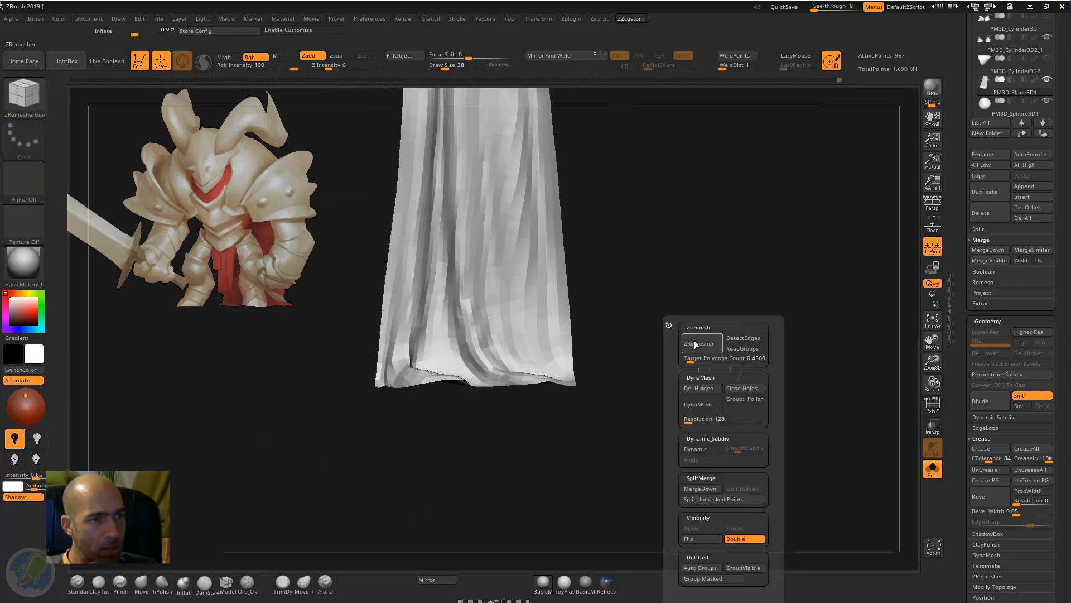
pyautogui.click(697, 345)
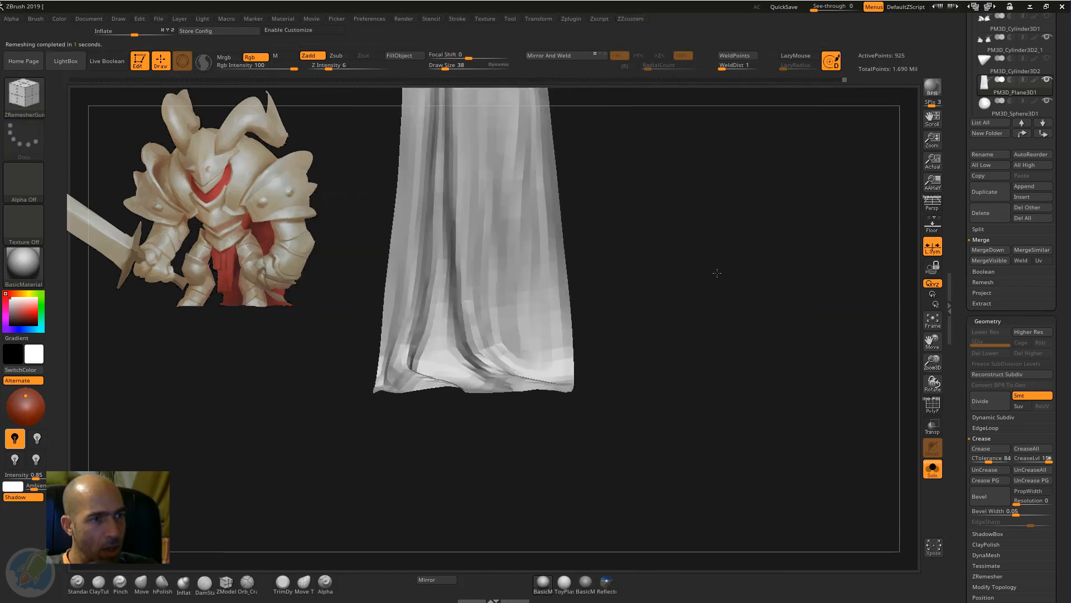
# Sculpt the folds above the cape's hem using the Standard brush at draw size 54.
pyautogui.moveTo(717, 272)
pyautogui.mouseDown()
pyautogui.moveTo(713, 311)
pyautogui.moveTo(756, 334)
pyautogui.moveTo(769, 357)
pyautogui.moveTo(745, 295)
pyautogui.moveTo(734, 318)
pyautogui.moveTo(750, 357)
pyautogui.moveTo(751, 308)
pyautogui.mouseUp()
pyautogui.press('b')
pyautogui.press('s')
pyautogui.press('t')
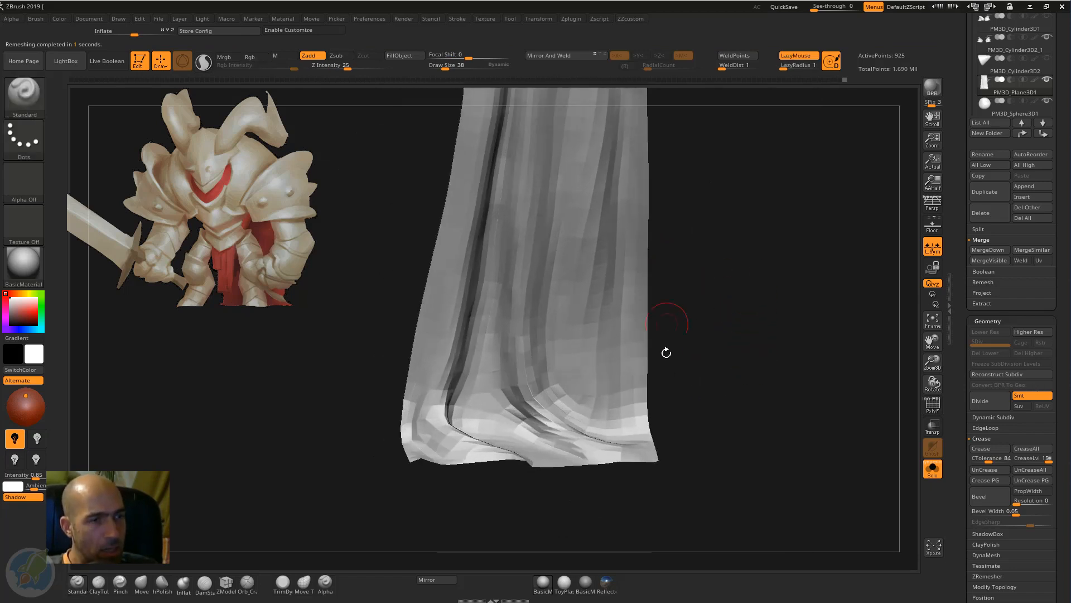
pyautogui.press(']')
pyautogui.press(']')
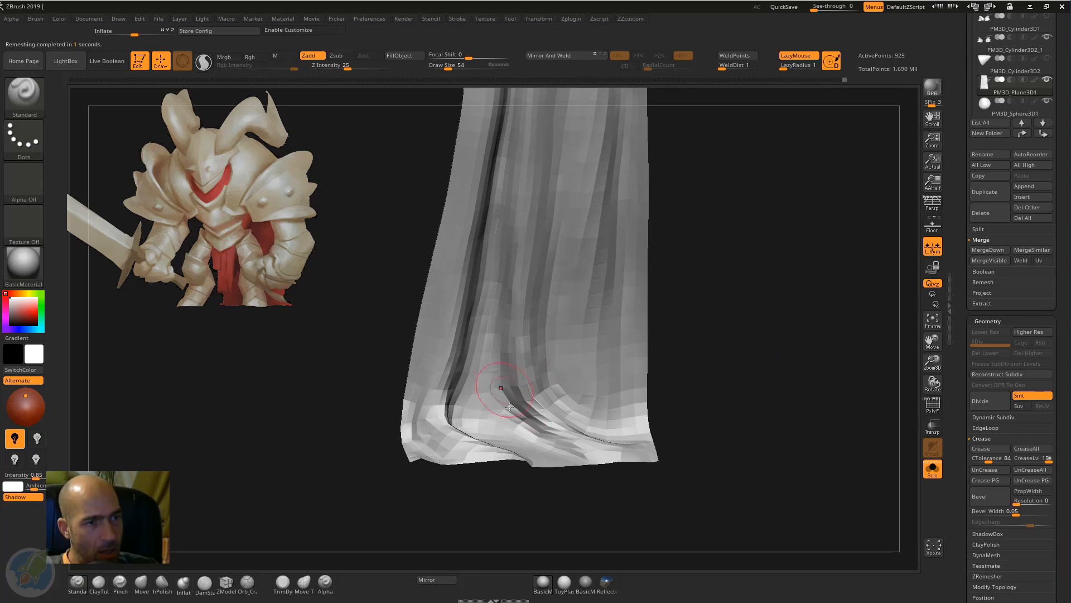
pyautogui.moveTo(723, 403)
pyautogui.mouseDown()
pyautogui.moveTo(701, 444)
pyautogui.moveTo(624, 480)
pyautogui.mouseUp()
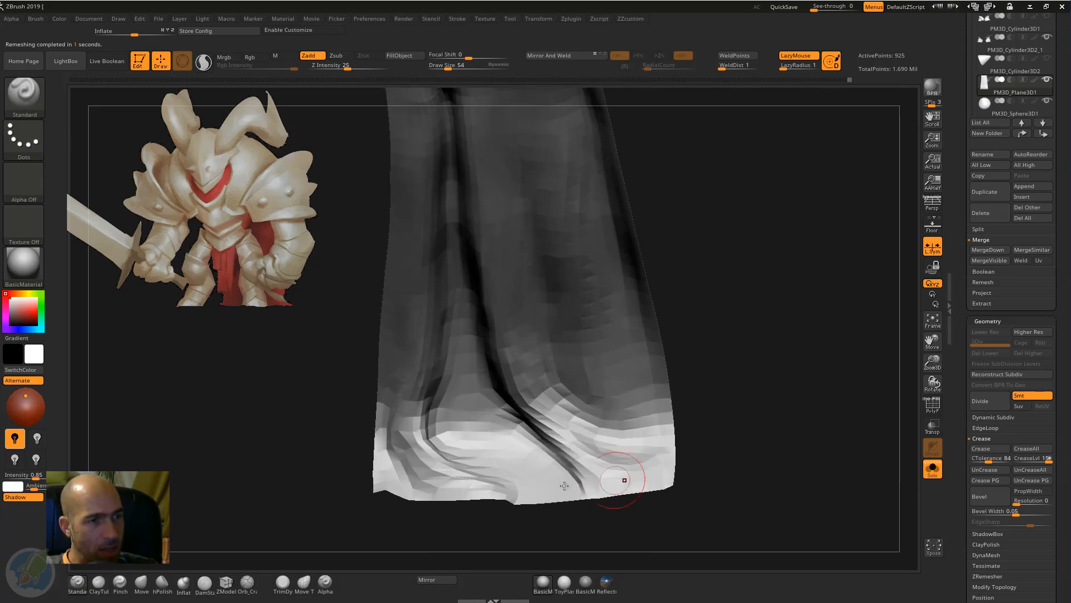
pyautogui.moveTo(612, 520); pyautogui.dragTo(604, 521)
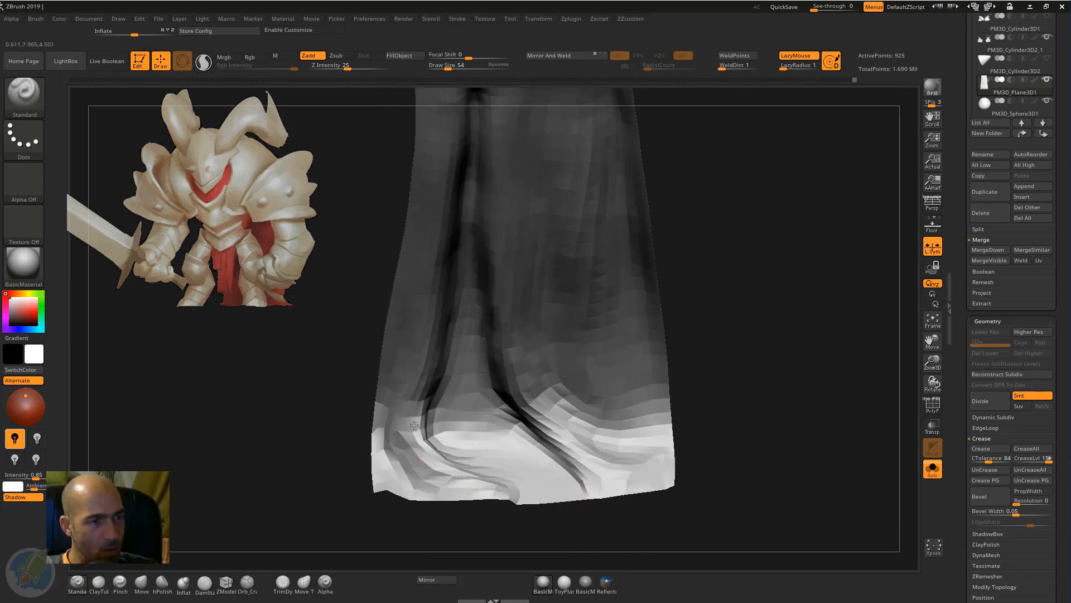
pyautogui.moveTo(428, 493); pyautogui.dragTo(380, 461)
# Turn the cape's dynamic subdivision back on and smooth its folds.
pyautogui.press('d')
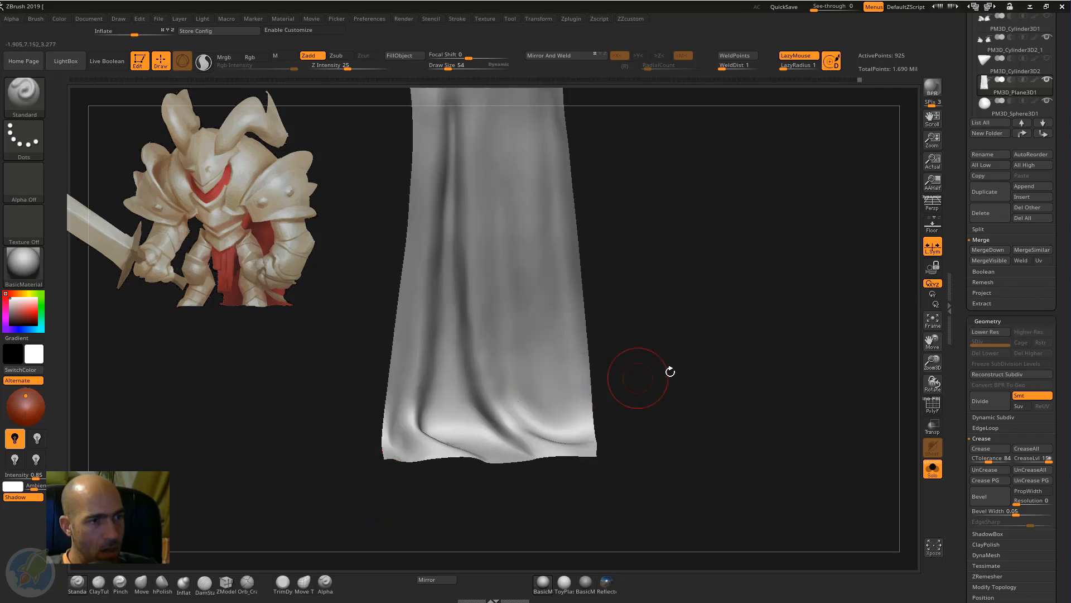
pyautogui.moveTo(670, 370)
pyautogui.mouseDown()
pyautogui.moveTo(696, 368)
pyautogui.moveTo(688, 351)
pyautogui.moveTo(659, 341)
pyautogui.mouseUp()
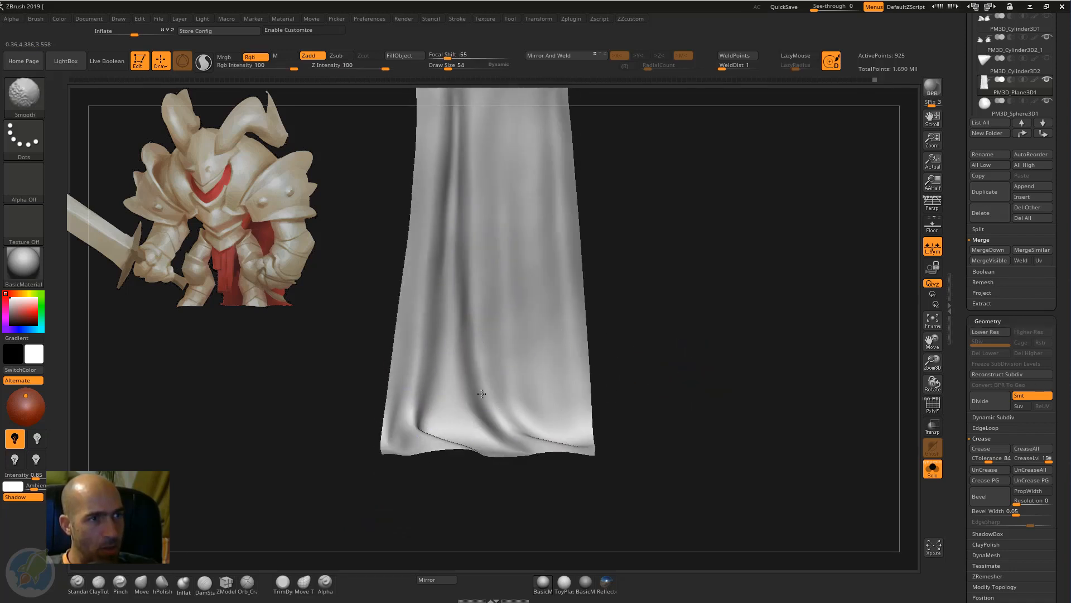
pyautogui.moveTo(603, 341); pyautogui.dragTo(562, 311)
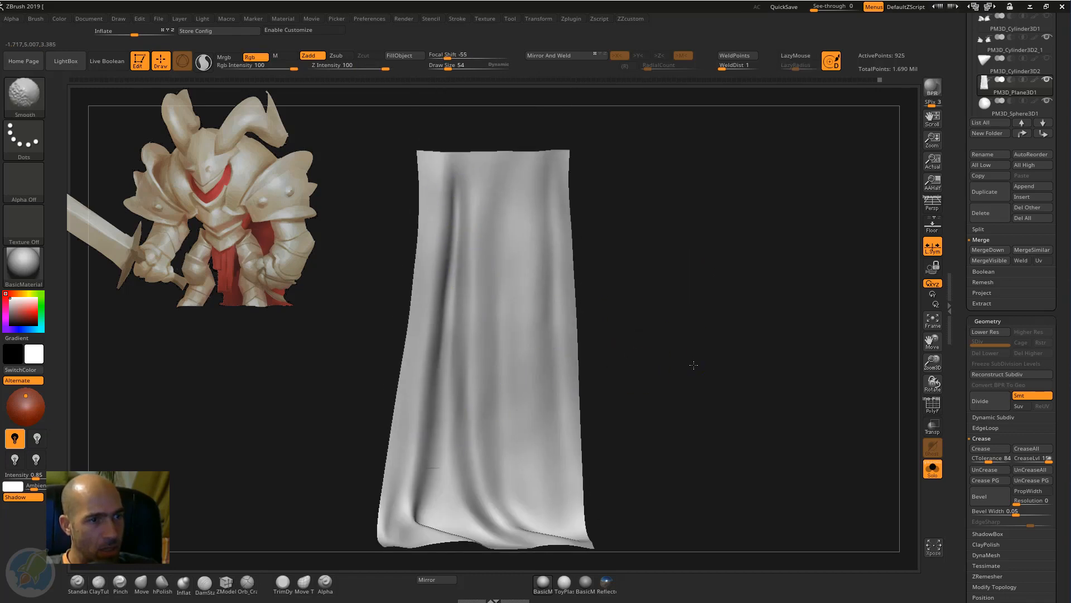
# Refine the folds above the cape's hem with the Standard brush at draw size 54 and smooth the ridges between them.
pyautogui.moveTo(693, 365)
pyautogui.mouseDown()
pyautogui.moveTo(688, 435)
pyautogui.moveTo(595, 363)
pyautogui.mouseUp()
pyautogui.moveTo(530, 210); pyautogui.dragTo(576, 253)
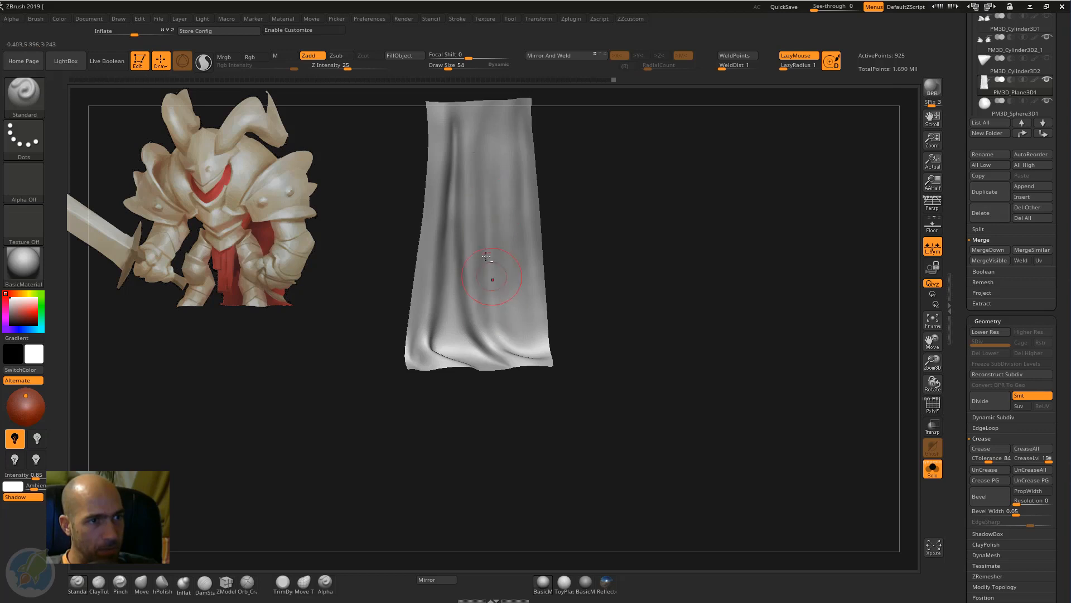
pyautogui.moveTo(576, 319); pyautogui.dragTo(508, 346)
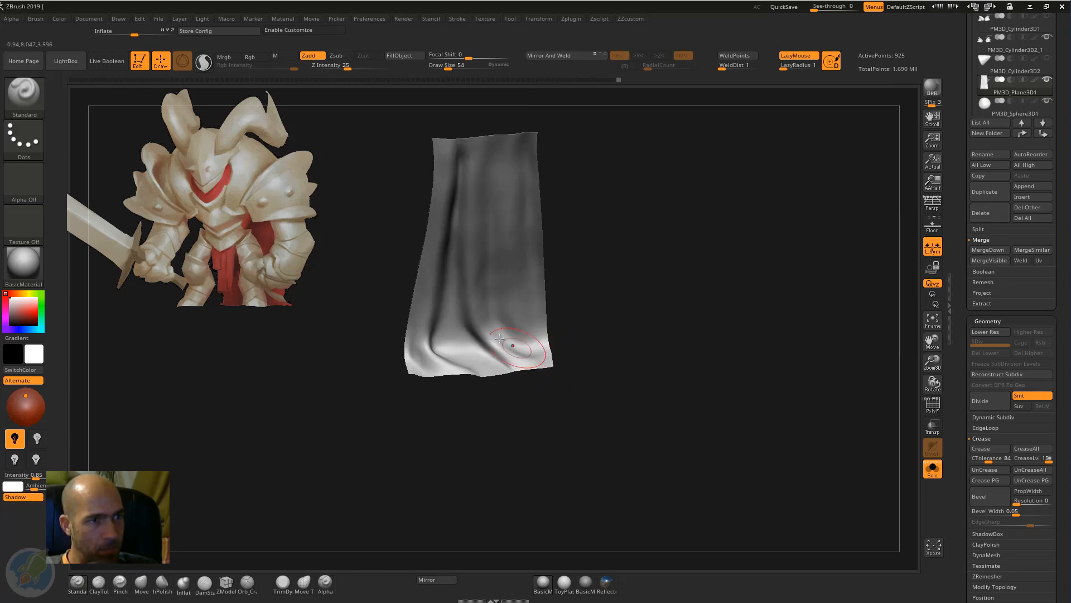
pyautogui.scroll(4, 511, 362)
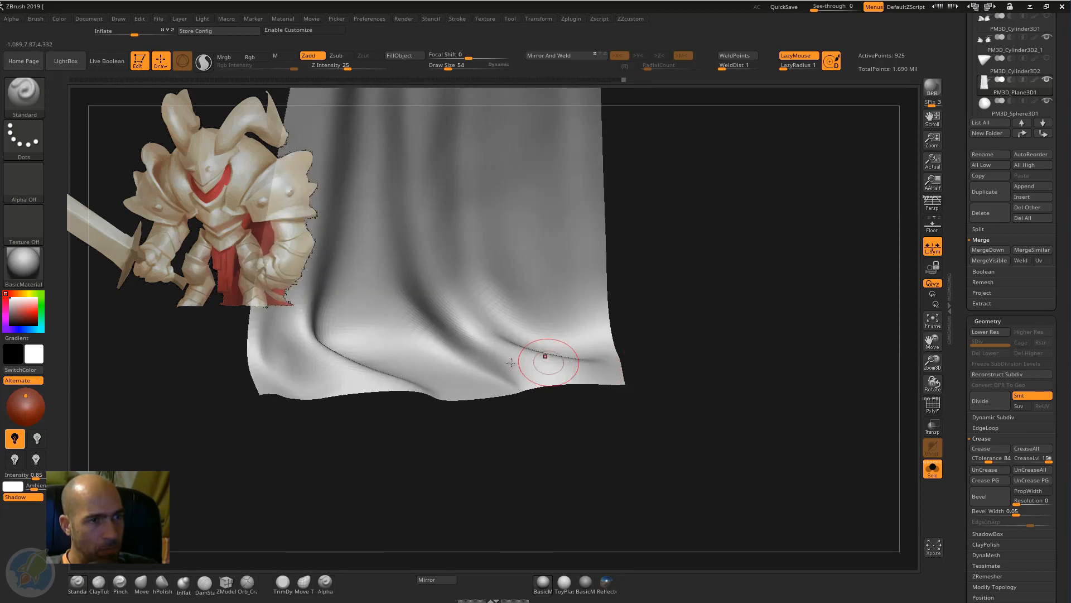
pyautogui.moveTo(494, 339); pyautogui.dragTo(507, 345)
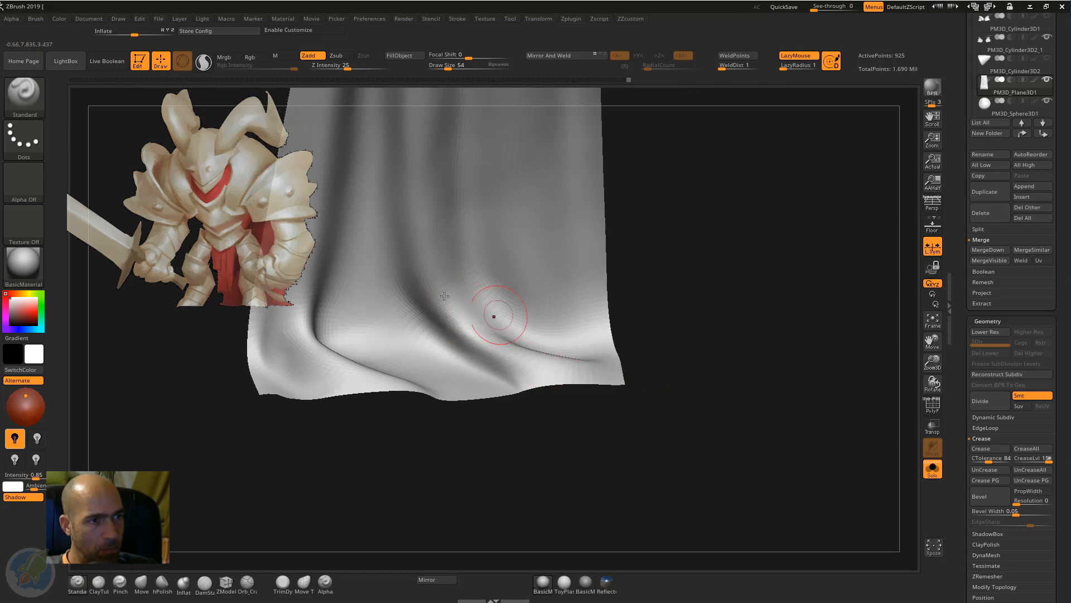
pyautogui.moveTo(444, 296); pyautogui.dragTo(446, 268)
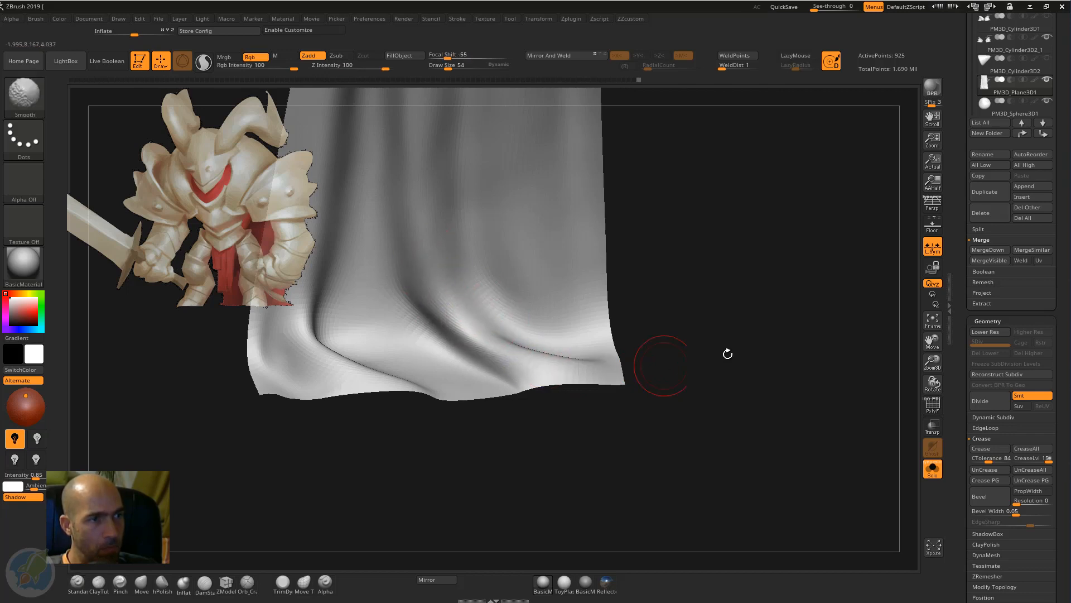
pyautogui.moveTo(727, 354); pyautogui.dragTo(451, 368)
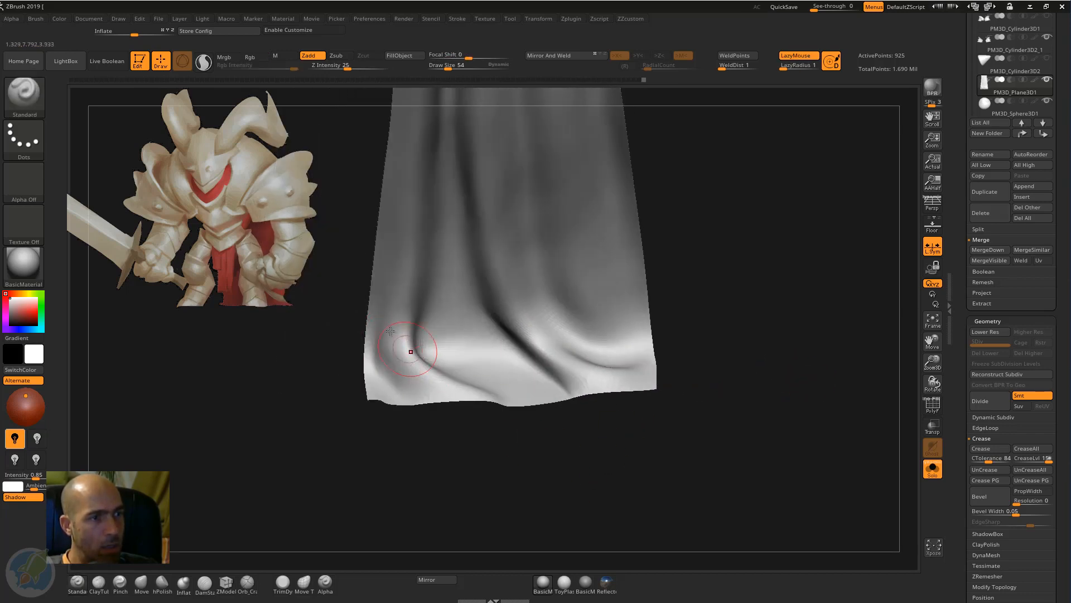
pyautogui.moveTo(449, 407)
pyautogui.mouseDown()
pyautogui.moveTo(421, 450)
pyautogui.moveTo(409, 411)
pyautogui.moveTo(432, 300)
pyautogui.moveTo(443, 391)
pyautogui.mouseUp()
# Try to give the cape thickness by extruding all its polygons with ZModeler, and undo it.
pyautogui.moveTo(642, 312)
pyautogui.keyDown('alt'); pyautogui.mouseDown()
pyautogui.moveTo(653, 270)
pyautogui.moveTo(629, 350)
pyautogui.moveTo(672, 342)
pyautogui.moveTo(651, 358)
pyautogui.mouseUp(); pyautogui.keyUp('alt')
pyautogui.hotkey('shift', 'd')
pyautogui.moveTo(749, 283)
pyautogui.keyDown('alt'); pyautogui.mouseDown()
pyautogui.moveTo(254, 552)
pyautogui.moveTo(442, 478)
pyautogui.moveTo(789, 247)
pyautogui.moveTo(614, 363)
pyautogui.moveTo(590, 368)
pyautogui.mouseUp(); pyautogui.keyUp('alt')
pyautogui.click(226, 582)
pyautogui.moveTo(837, 366); pyautogui.dragTo(772, 376)
pyautogui.hotkey('ctrl', 'shift', 'd')
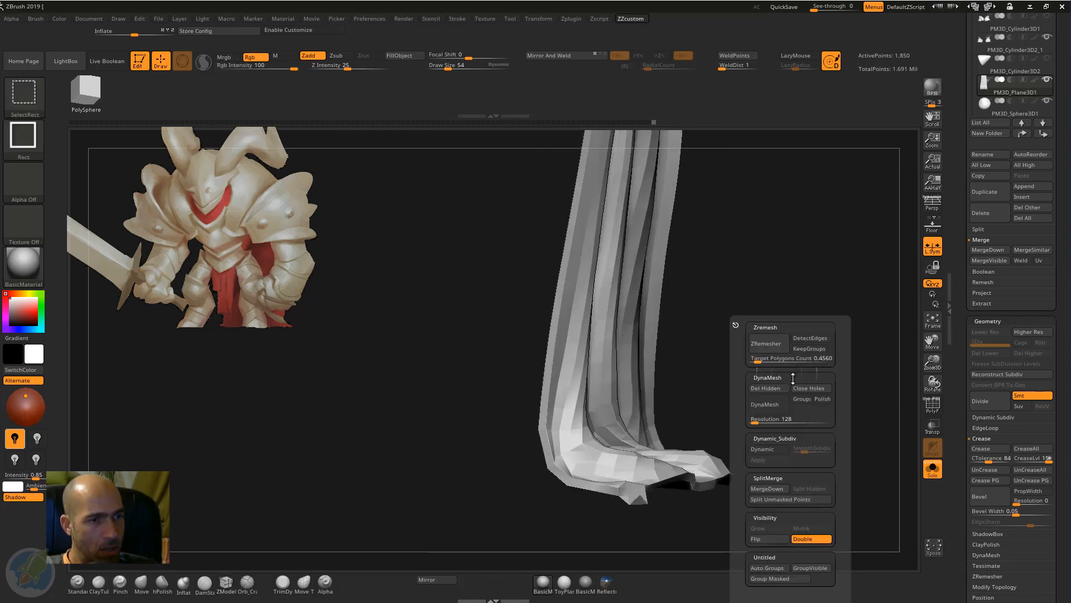
pyautogui.moveTo(798, 267); pyautogui.dragTo(804, 414)
pyautogui.hotkey('ctrl', 'z')
# Show the wireframe at the cape's lower corner and run ZRemesher again to clean up its topology.
pyautogui.keyDown('alt'); pyautogui.moveTo(642, 470); pyautogui.dragTo(819, 386); pyautogui.keyUp('alt')
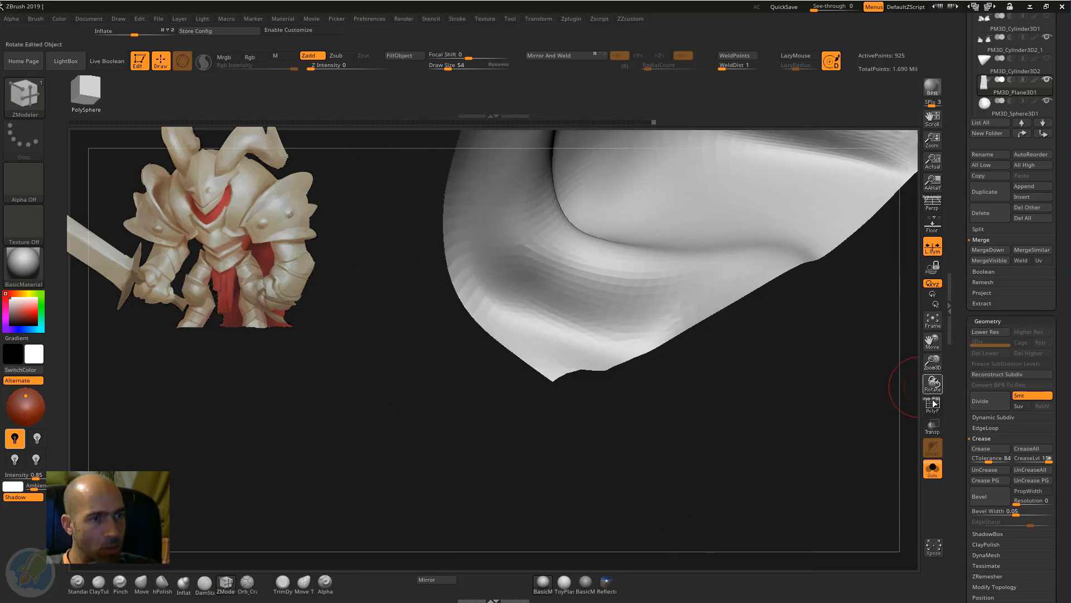
pyautogui.click(933, 404)
pyautogui.moveTo(784, 447)
pyautogui.mouseDown()
pyautogui.moveTo(748, 430)
pyautogui.moveTo(707, 516)
pyautogui.moveTo(729, 413)
pyautogui.moveTo(681, 441)
pyautogui.moveTo(552, 340)
pyautogui.moveTo(514, 290)
pyautogui.moveTo(550, 338)
pyautogui.moveTo(528, 329)
pyautogui.mouseUp()
pyautogui.press('b')
pyautogui.press('m')
pyautogui.press('v')
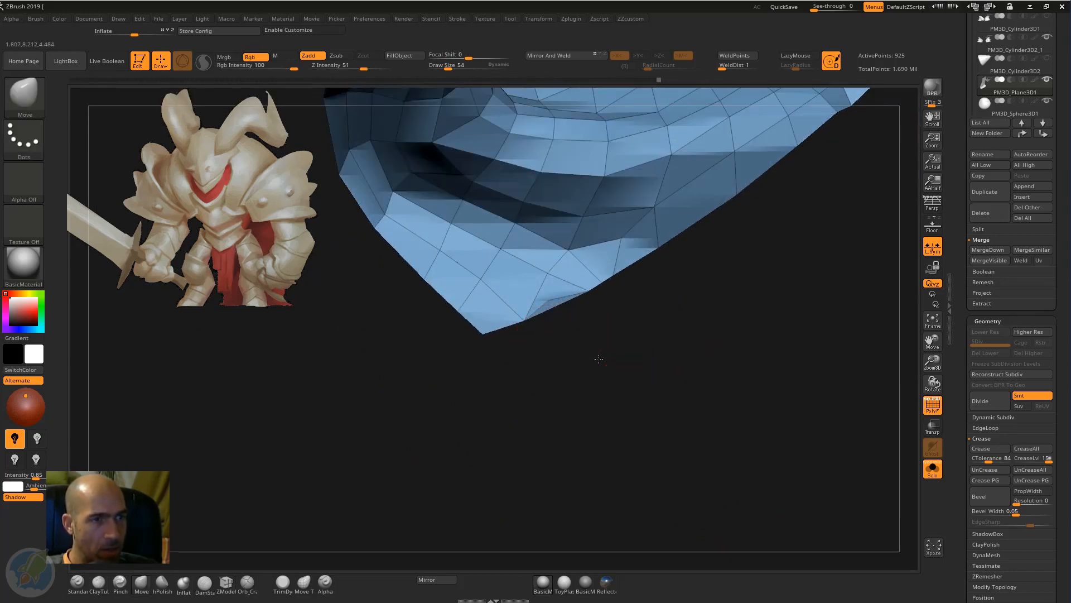
pyautogui.moveTo(599, 359); pyautogui.dragTo(606, 304)
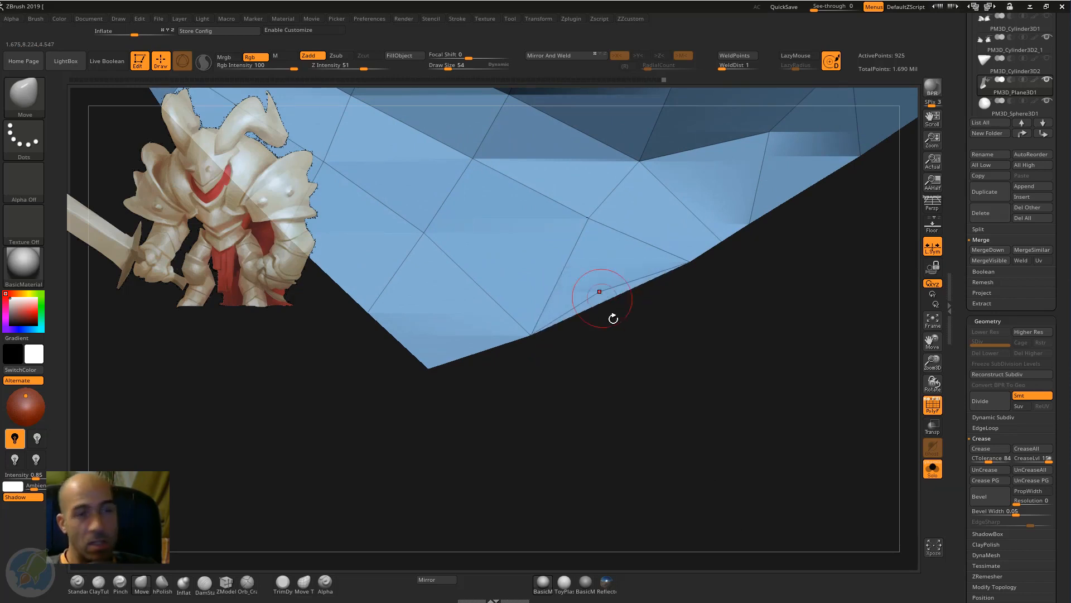
pyautogui.hotkey('ctrl', 'shift', 'space')
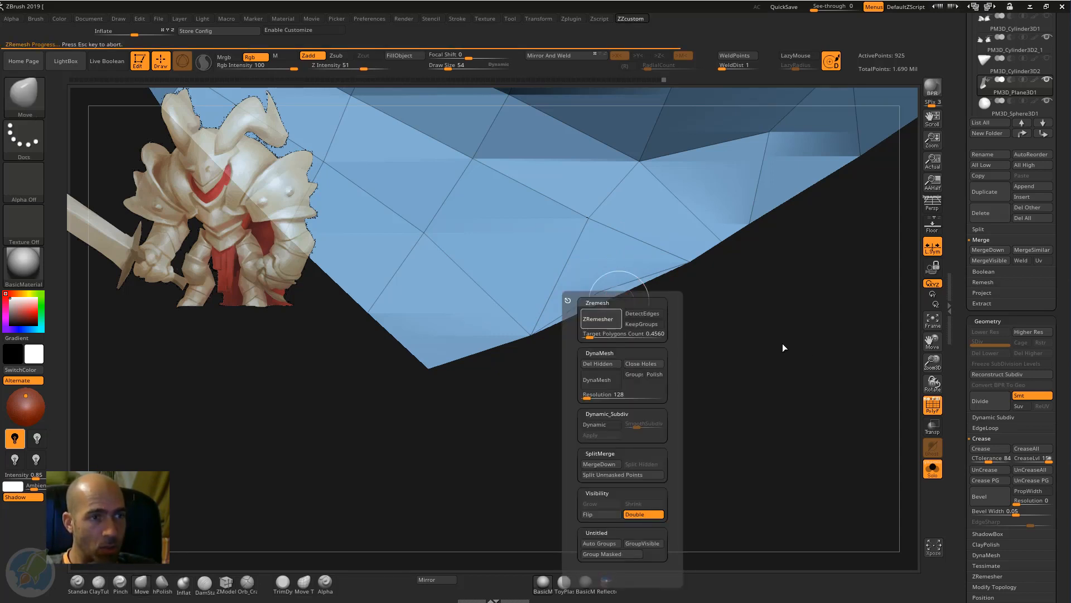
pyautogui.moveTo(699, 325)
pyautogui.mouseDown()
pyautogui.moveTo(722, 430)
pyautogui.moveTo(764, 392)
pyautogui.moveTo(785, 438)
pyautogui.moveTo(690, 457)
pyautogui.moveTo(419, 553)
pyautogui.mouseUp()
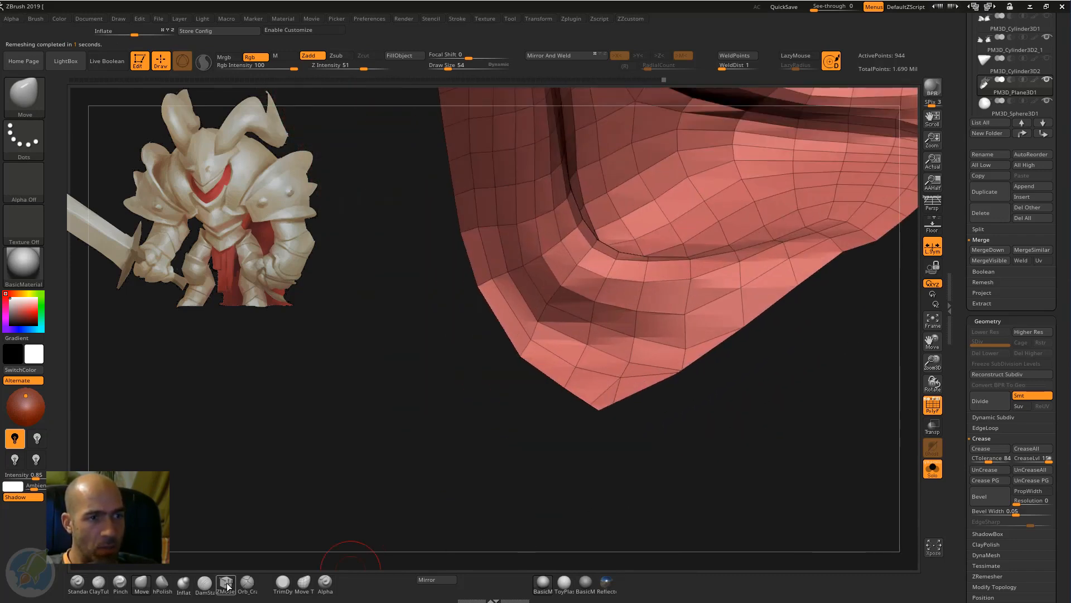
# Give the remeshed cape thickness by extruding all its polygons with ZModeler, and show the whole knight without the wireframe.
pyautogui.click(227, 583)
pyautogui.moveTo(646, 365); pyautogui.dragTo(822, 456)
pyautogui.click(933, 405)
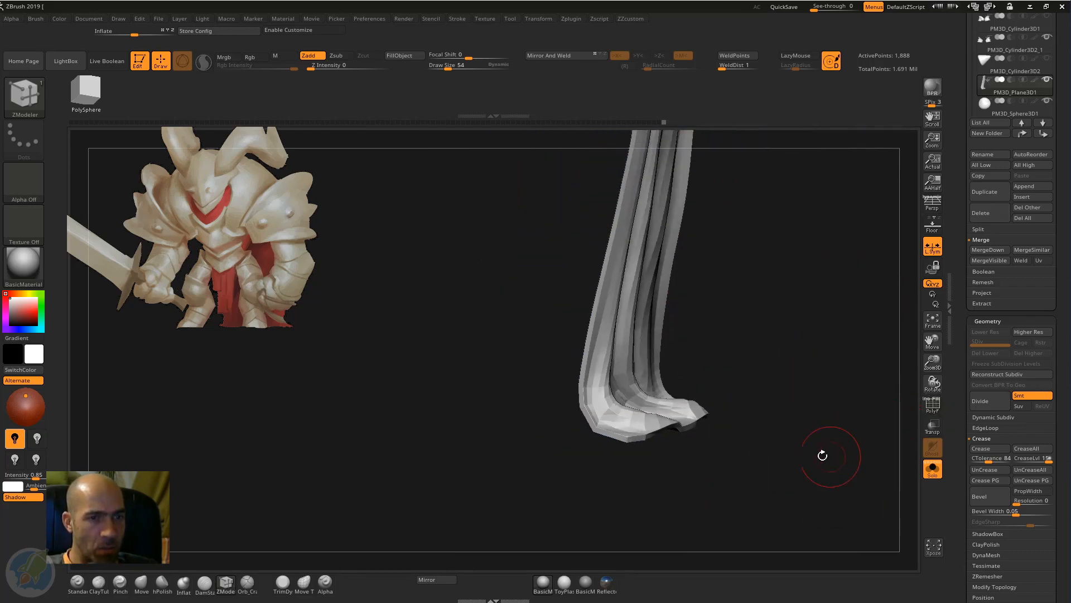
pyautogui.click(933, 470)
pyautogui.moveTo(793, 376); pyautogui.dragTo(813, 384)
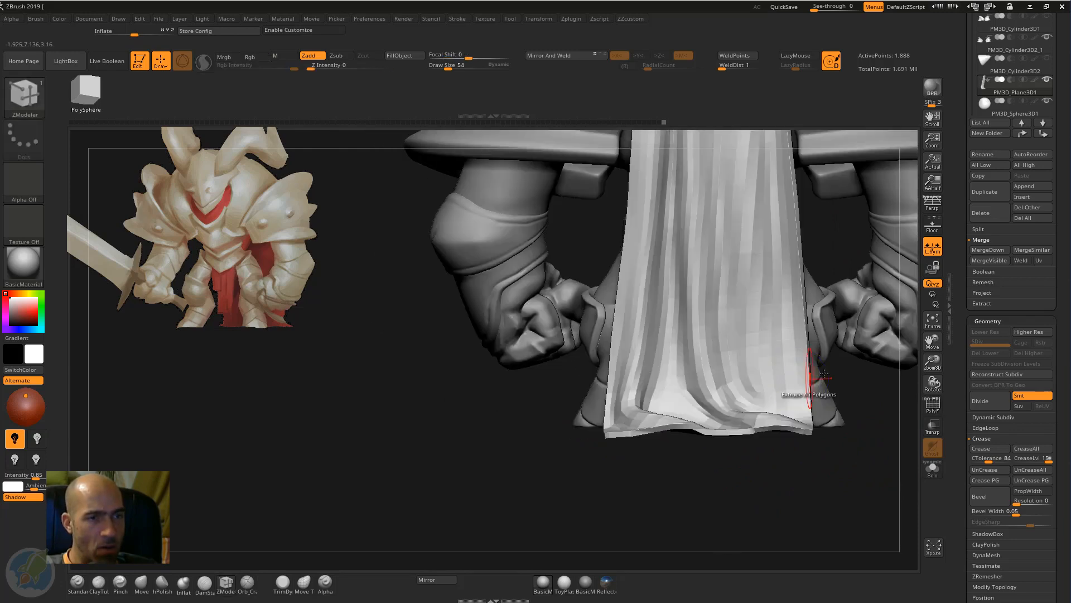
# Turn on the cape's dynamic subdivision and set its crease level to 1.
pyautogui.moveTo(847, 471); pyautogui.dragTo(821, 522)
pyautogui.press('d')
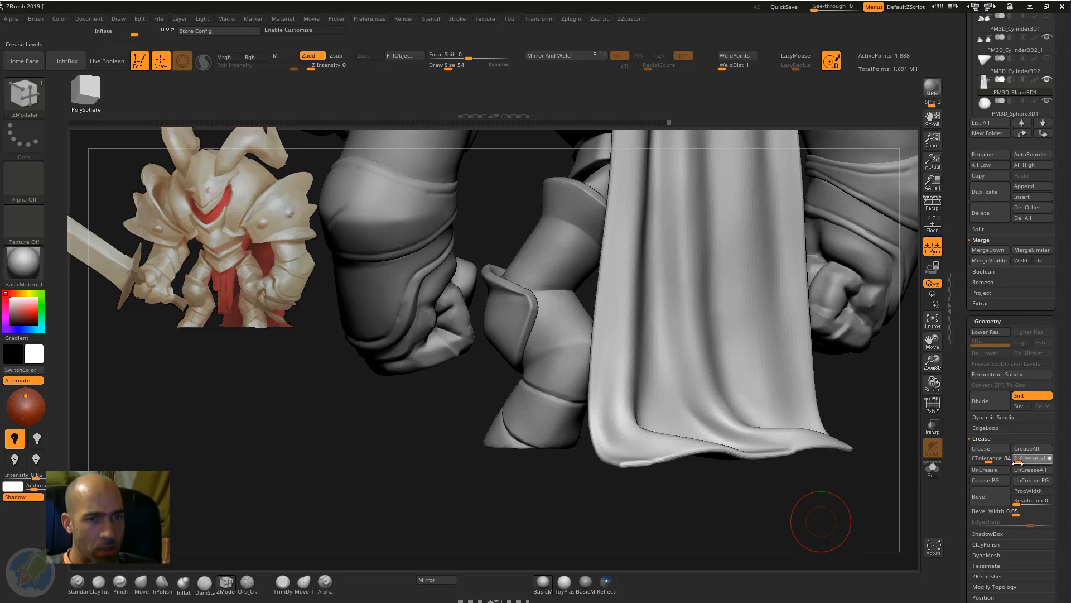
pyautogui.moveTo(842, 507)
pyautogui.mouseDown()
pyautogui.moveTo(780, 507)
pyautogui.moveTo(752, 530)
pyautogui.moveTo(756, 463)
pyautogui.moveTo(710, 461)
pyautogui.moveTo(919, 514)
pyautogui.moveTo(433, 426)
pyautogui.moveTo(629, 289)
pyautogui.moveTo(473, 349)
pyautogui.moveTo(498, 327)
pyautogui.moveTo(579, 442)
pyautogui.moveTo(634, 311)
pyautogui.moveTo(849, 394)
pyautogui.mouseUp()
pyautogui.keyDown('alt'); pyautogui.moveTo(476, 280); pyautogui.dragTo(851, 335); pyautogui.keyUp('alt')
# Isolate the cape and examine the pinched area on its hem edge with the wireframe on and off.
pyautogui.click(938, 471)
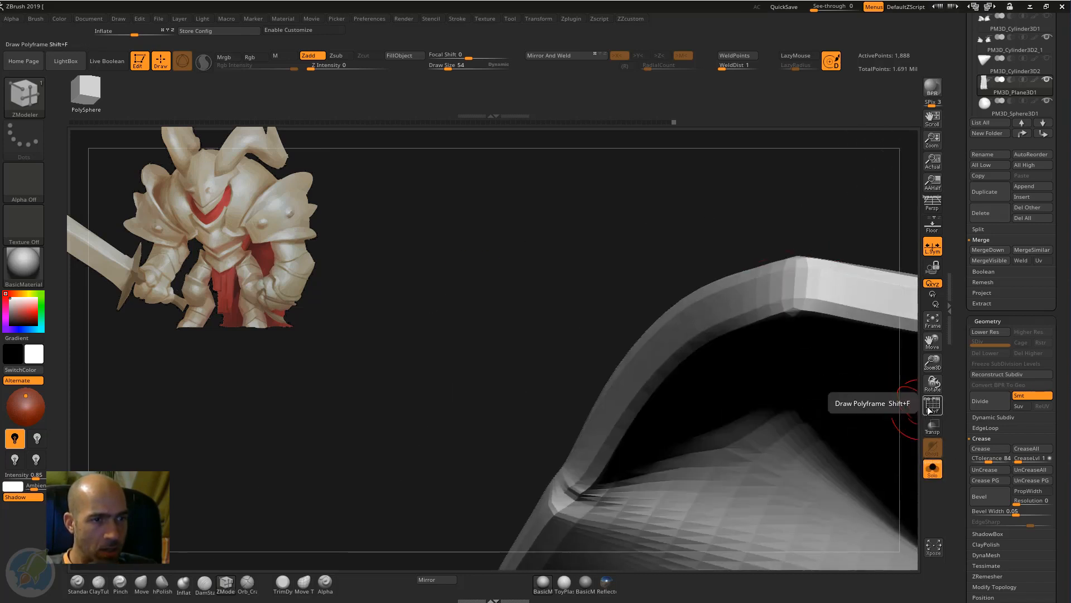
pyautogui.moveTo(540, 326); pyautogui.dragTo(824, 333)
pyautogui.click(940, 408)
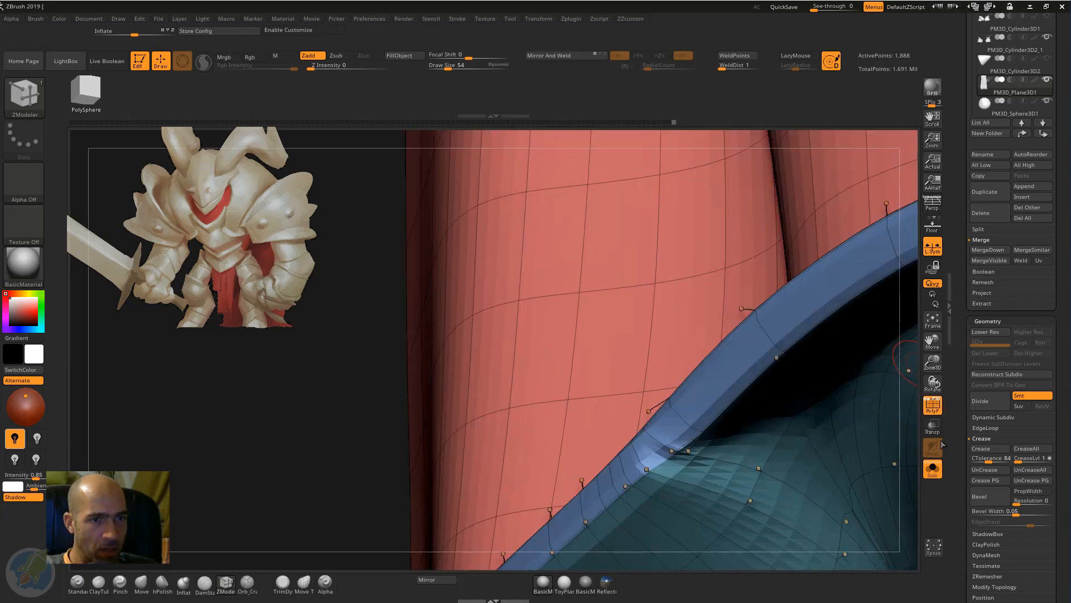
pyautogui.click(929, 402)
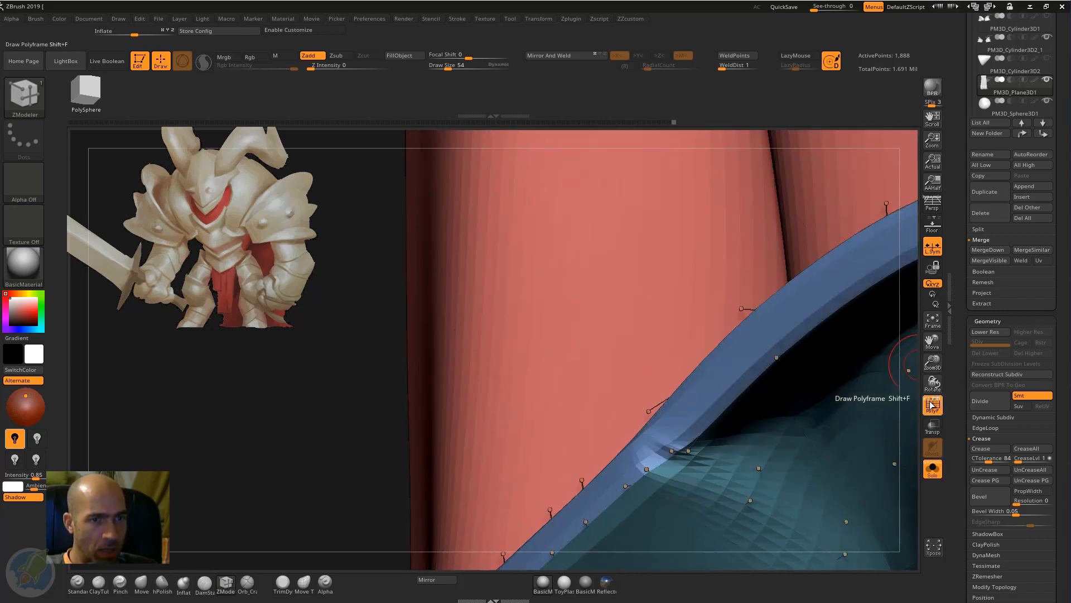
pyautogui.click(932, 407)
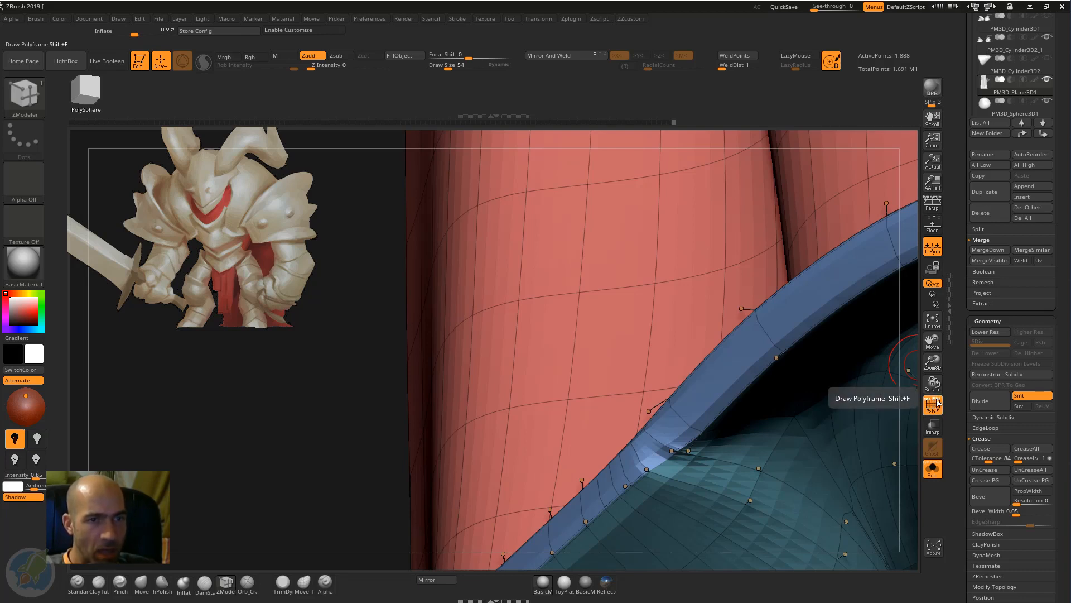
pyautogui.click(929, 402)
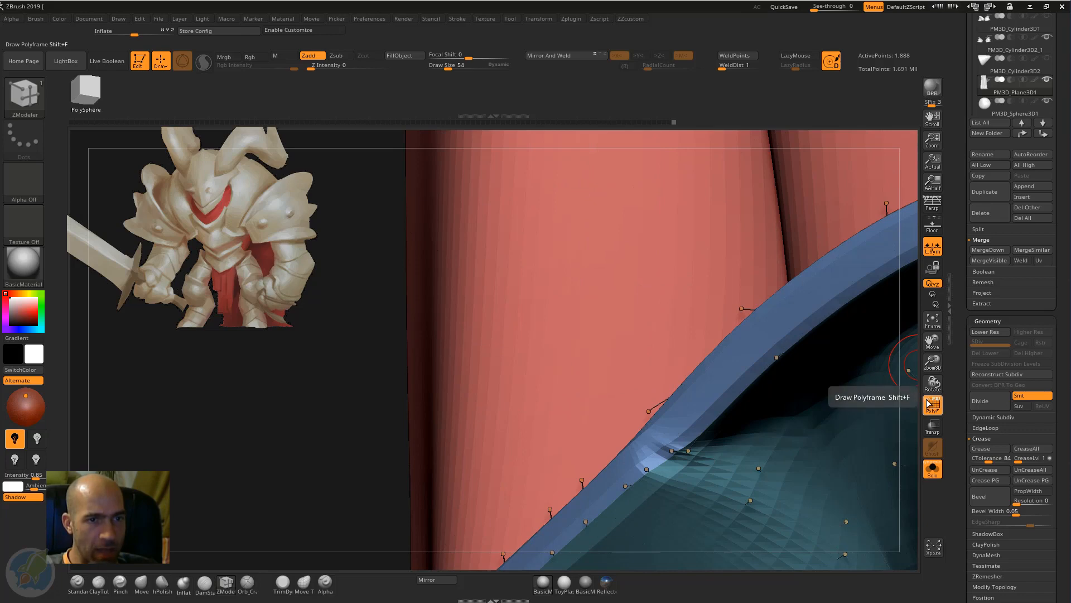
pyautogui.click(934, 401)
pyautogui.click(937, 400)
pyautogui.click(936, 400)
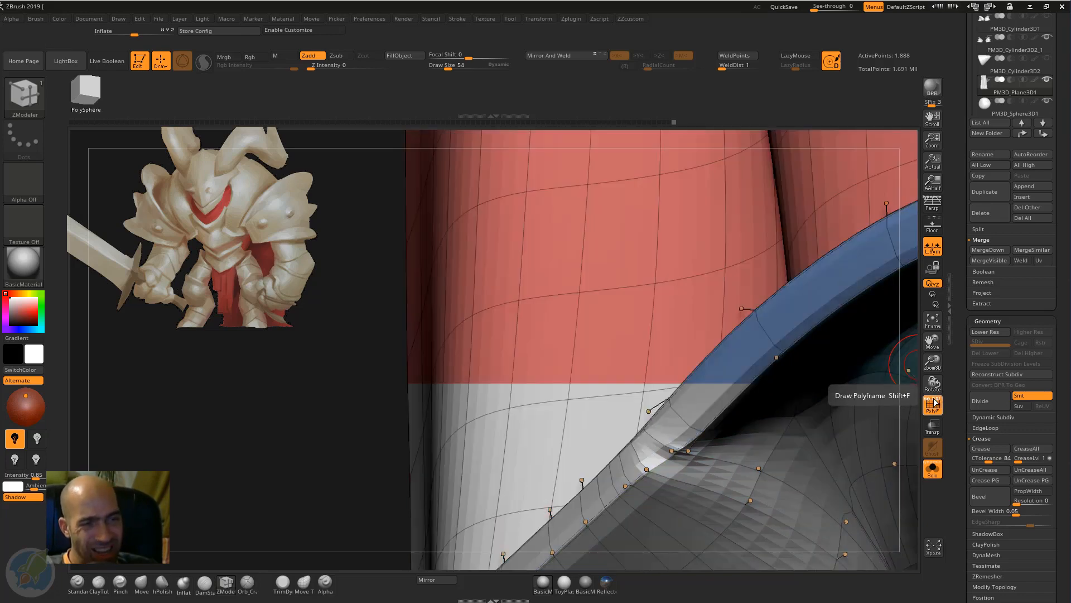
# Pull the overlapping vertices at the pinched hem edge apart with the Move brush and check the edge with dynamic subdivision.
pyautogui.hotkey('shift', 'd')
pyautogui.hotkey('shift', 'd')
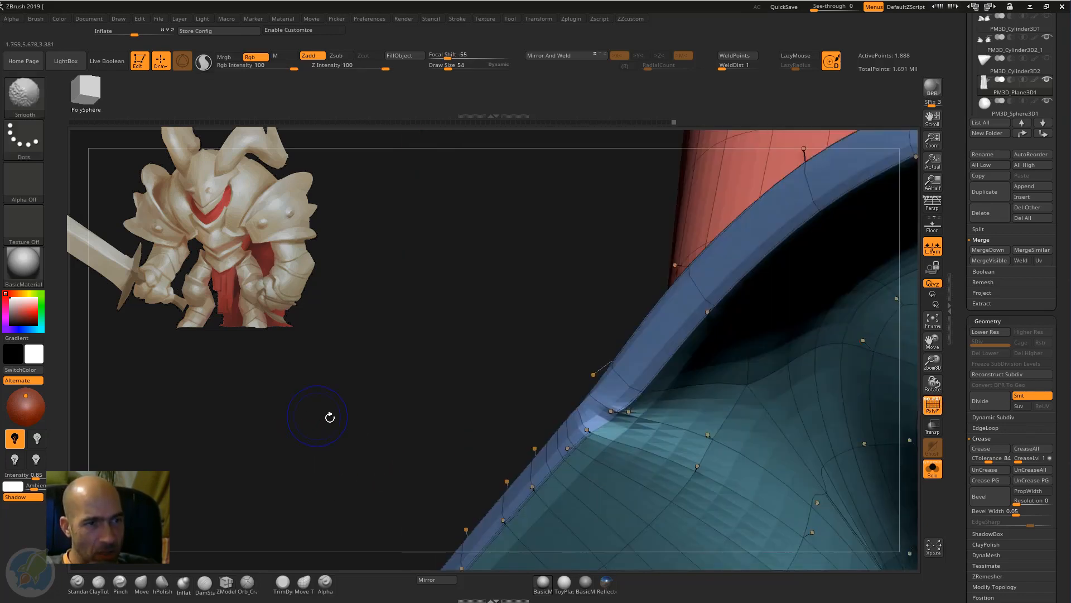
pyautogui.moveTo(432, 384)
pyautogui.keyDown('alt'); pyautogui.mouseDown()
pyautogui.moveTo(480, 366)
pyautogui.moveTo(500, 306)
pyautogui.mouseUp(); pyautogui.keyUp('alt')
pyautogui.press('b')
pyautogui.press('m')
pyautogui.press('v')
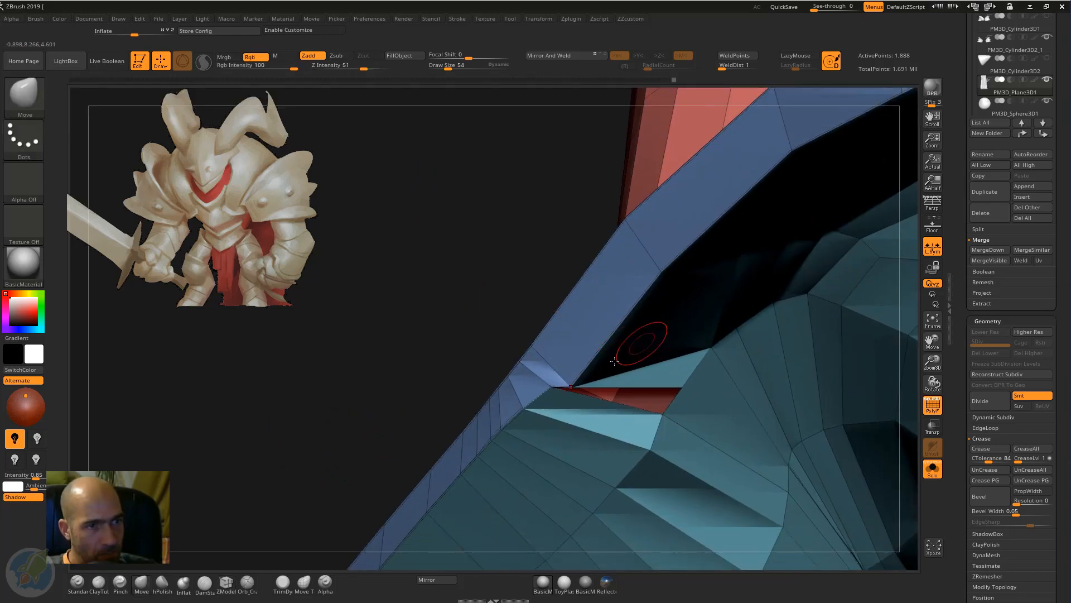
pyautogui.moveTo(577, 374); pyautogui.dragTo(574, 355)
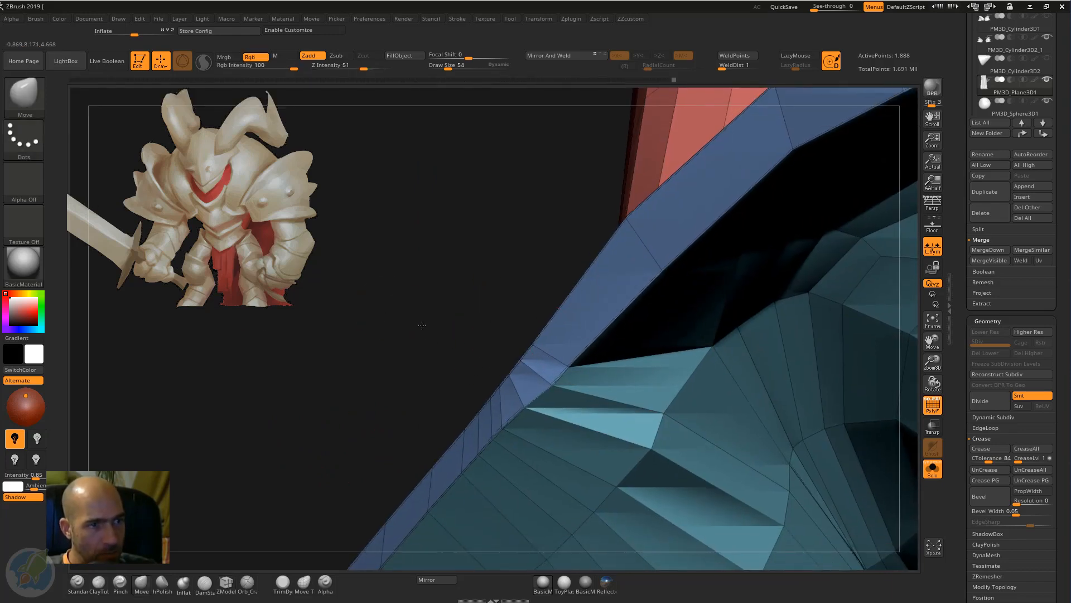
pyautogui.moveTo(421, 325)
pyautogui.keyDown('alt'); pyautogui.mouseDown()
pyautogui.moveTo(344, 354)
pyautogui.moveTo(376, 301)
pyautogui.mouseUp(); pyautogui.keyUp('alt')
pyautogui.moveTo(562, 356); pyautogui.dragTo(557, 344)
pyautogui.moveTo(206, 390); pyautogui.dragTo(304, 396)
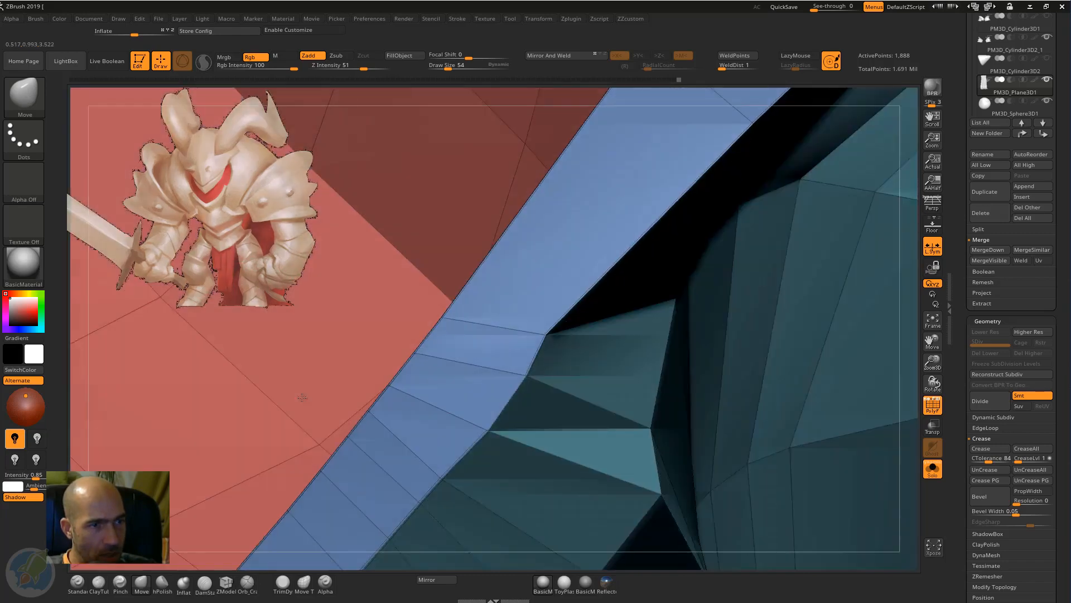
pyautogui.hotkey('ctrl', 'd')
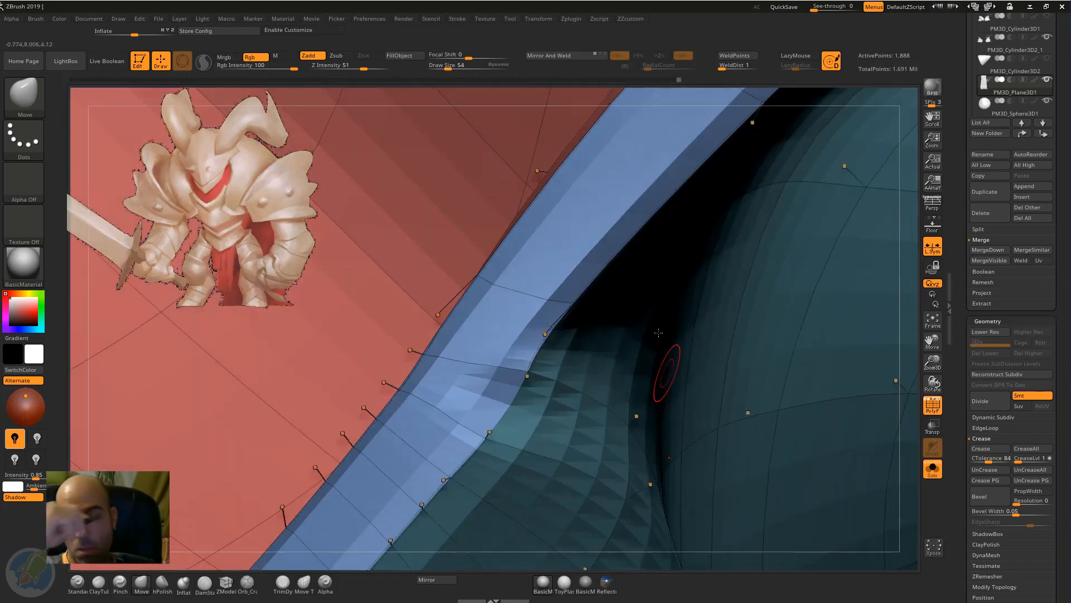
pyautogui.hotkey('shift', 'd')
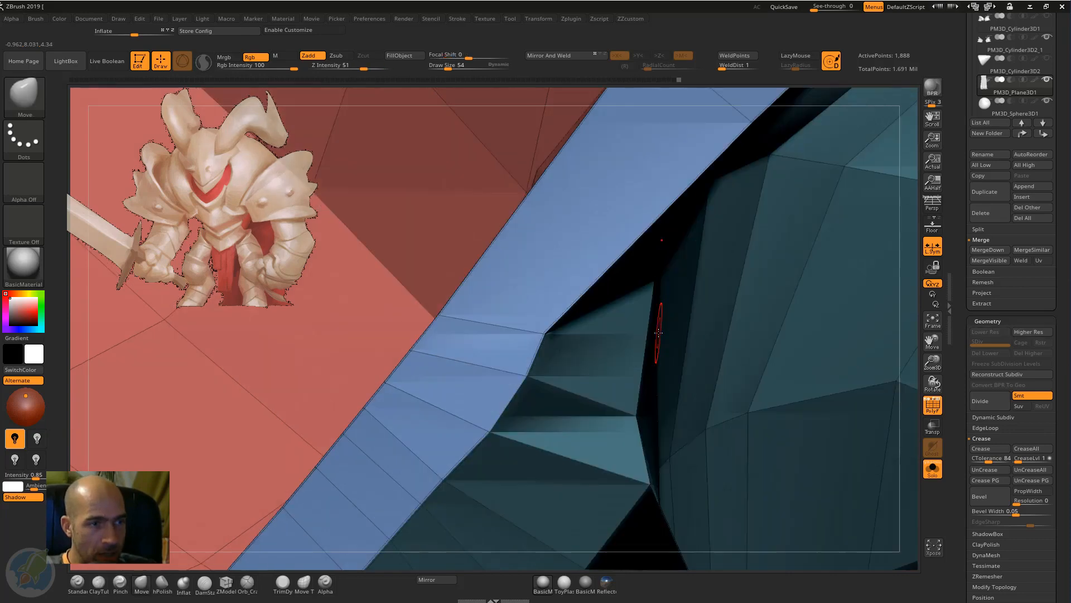
# Set ZModeler's edge action to Delete on complete edge loops and check the cape with dynamic subdivision on.
pyautogui.click(226, 582)
pyautogui.press('space')
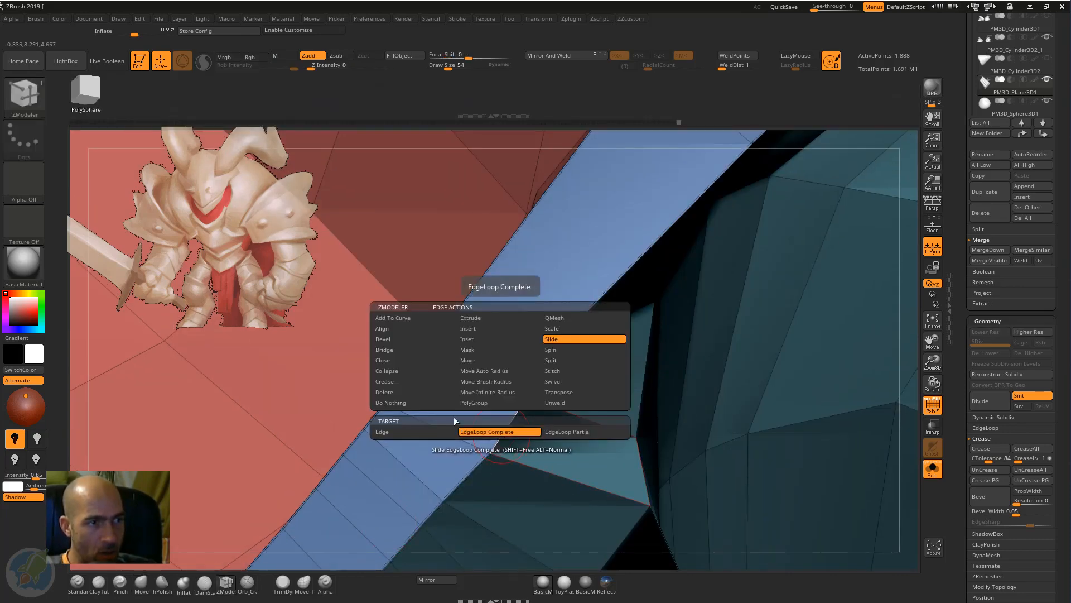
pyautogui.click(414, 392)
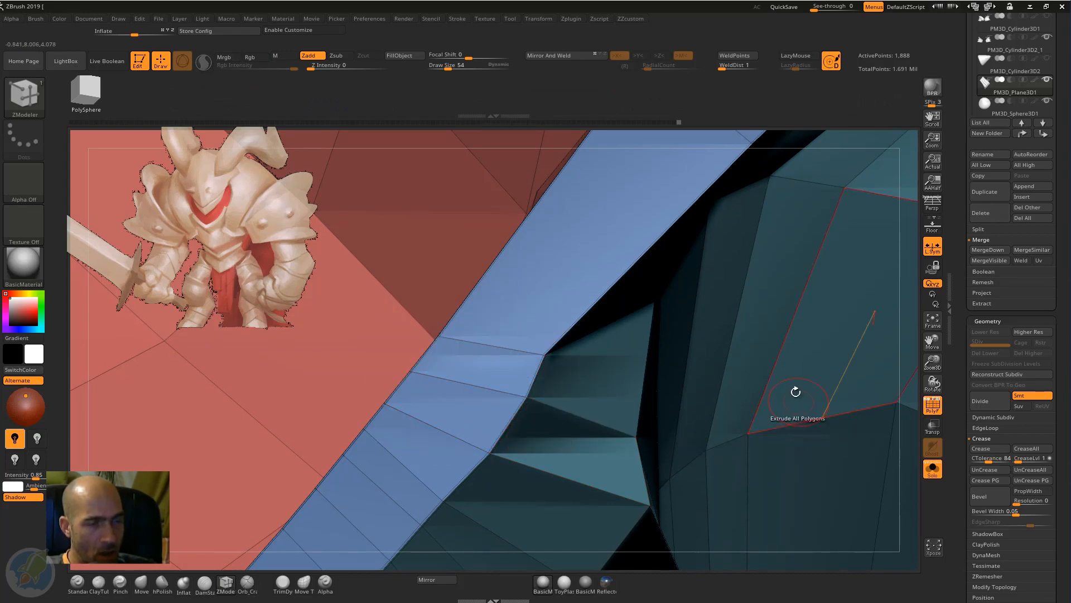
pyautogui.press('f')
pyautogui.press('d')
pyautogui.moveTo(685, 391)
pyautogui.mouseDown()
pyautogui.moveTo(678, 412)
pyautogui.moveTo(700, 455)
pyautogui.moveTo(749, 495)
pyautogui.moveTo(817, 280)
pyautogui.moveTo(829, 354)
pyautogui.moveTo(813, 390)
pyautogui.moveTo(759, 378)
pyautogui.moveTo(849, 437)
pyautogui.moveTo(569, 391)
pyautogui.moveTo(557, 351)
pyautogui.mouseUp()
pyautogui.hotkey('shift', 'd')
# Adjust the uneven vertices near one corner of the cape's hem with the Move brush.
pyautogui.press('b')
pyautogui.press('m')
pyautogui.press('v')
pyautogui.moveTo(579, 304); pyautogui.dragTo(575, 304)
pyautogui.moveTo(662, 192); pyautogui.dragTo(651, 190)
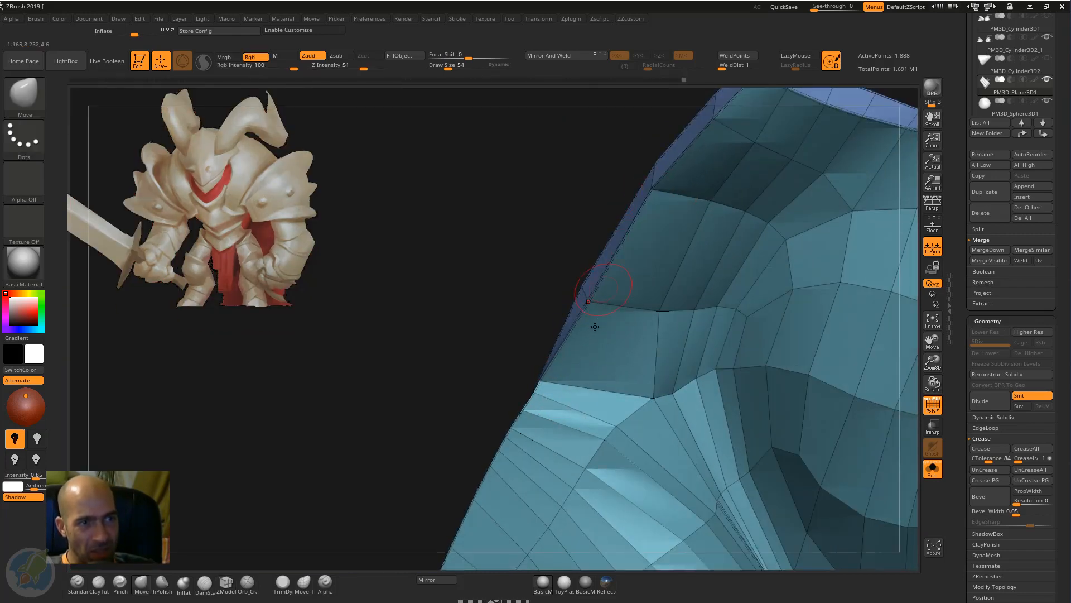
pyautogui.moveTo(485, 284); pyautogui.dragTo(508, 220)
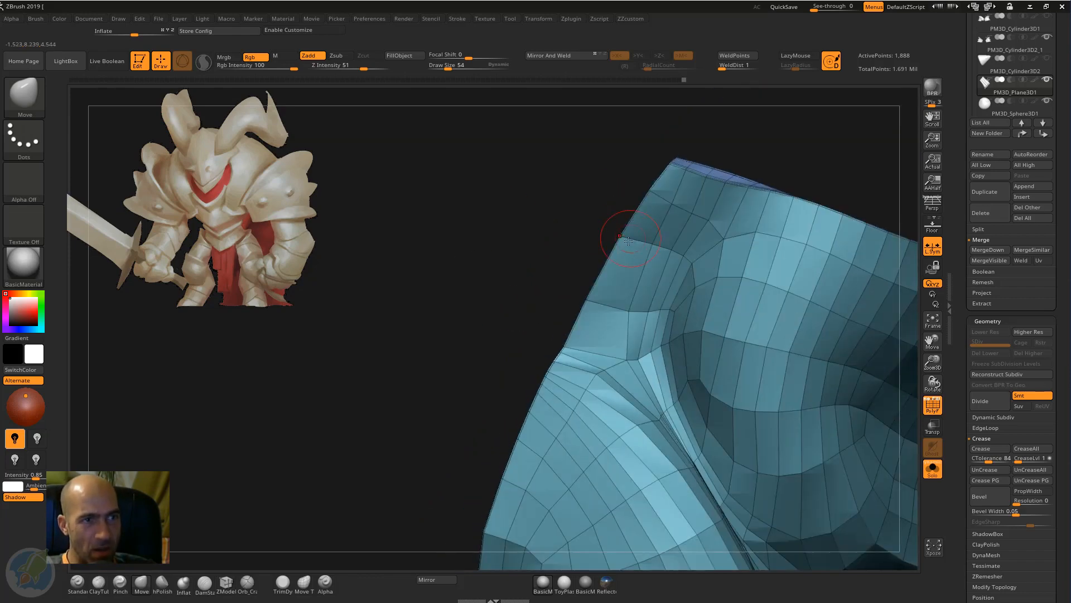
pyautogui.moveTo(537, 292); pyautogui.dragTo(635, 351)
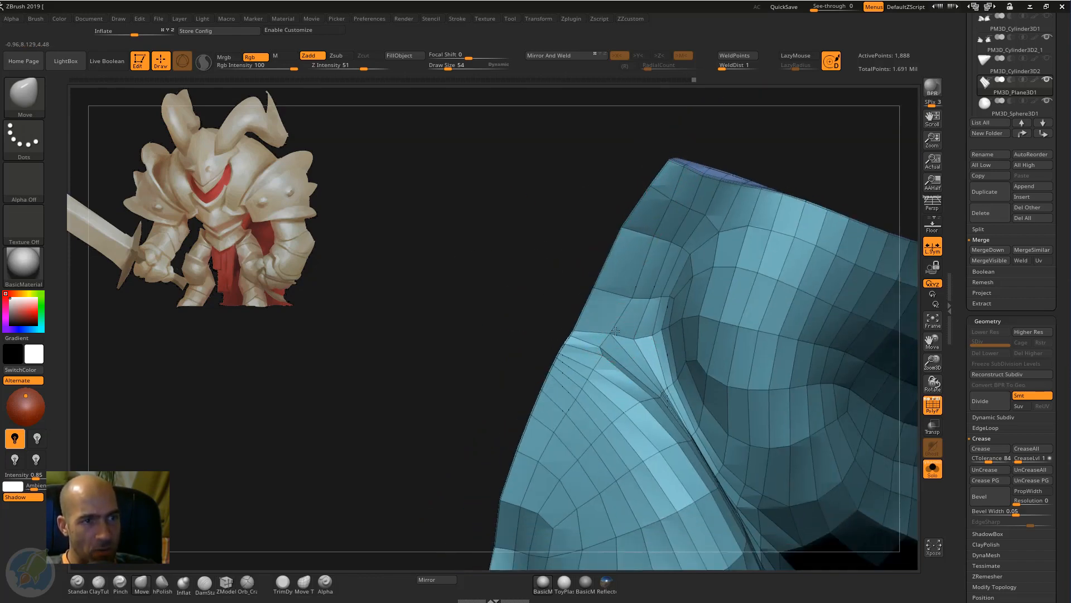
# Even out the remaining vertices along the hem towards the cape's opposite corner, checking both faces of the cloth.
pyautogui.moveTo(474, 316); pyautogui.dragTo(629, 301)
pyautogui.moveTo(660, 241); pyautogui.dragTo(722, 337)
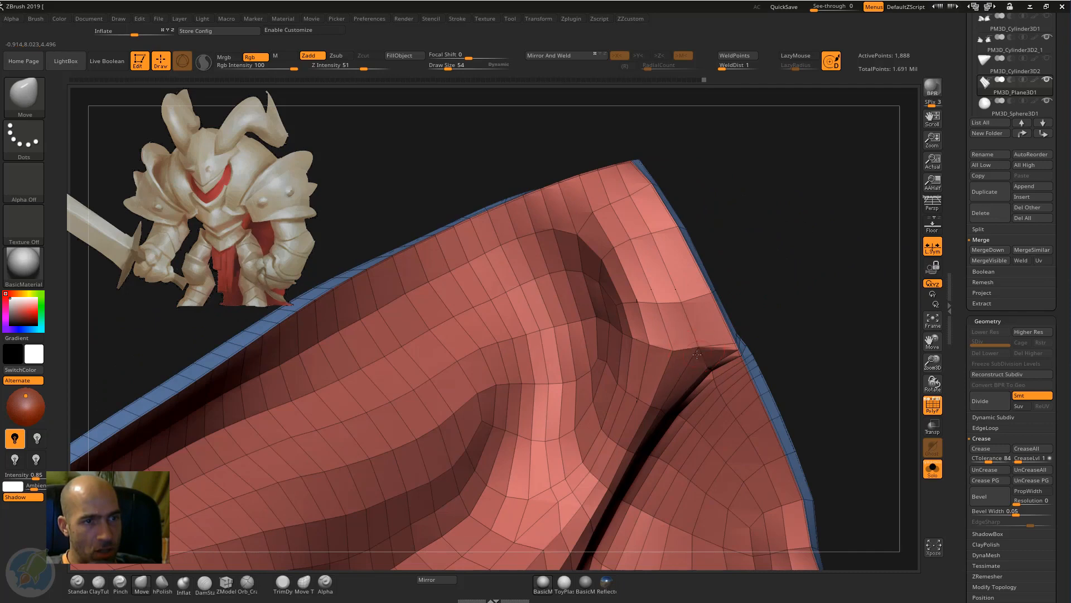
pyautogui.moveTo(784, 326)
pyautogui.mouseDown()
pyautogui.moveTo(789, 285)
pyautogui.moveTo(770, 246)
pyautogui.moveTo(690, 156)
pyautogui.moveTo(725, 234)
pyautogui.moveTo(706, 279)
pyautogui.moveTo(664, 257)
pyautogui.moveTo(648, 213)
pyautogui.moveTo(335, 253)
pyautogui.moveTo(598, 236)
pyautogui.moveTo(457, 329)
pyautogui.moveTo(485, 436)
pyautogui.mouseUp()
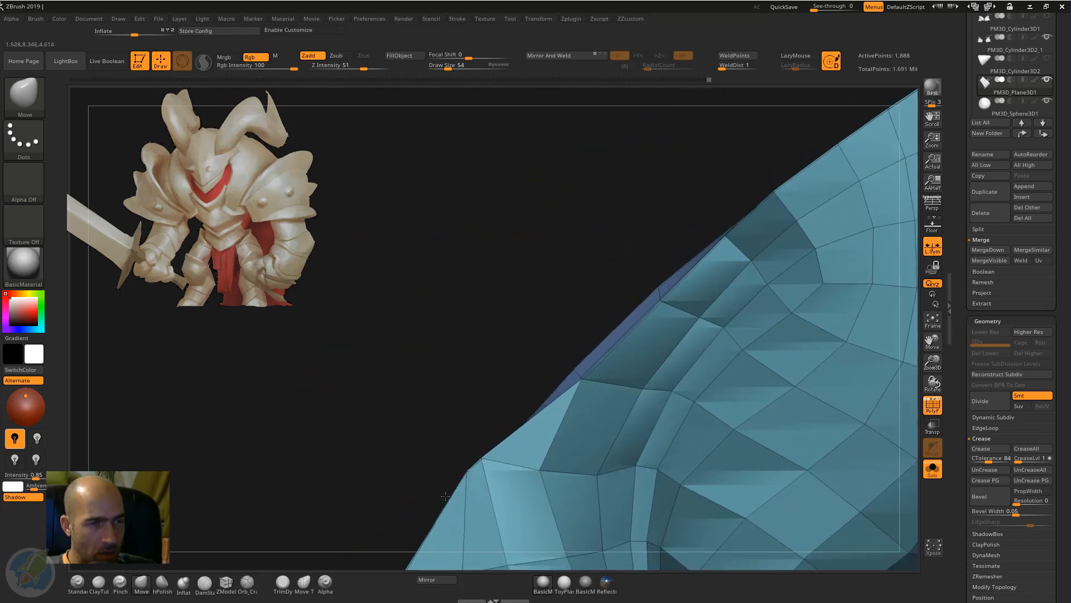
pyautogui.moveTo(445, 496); pyautogui.dragTo(651, 282)
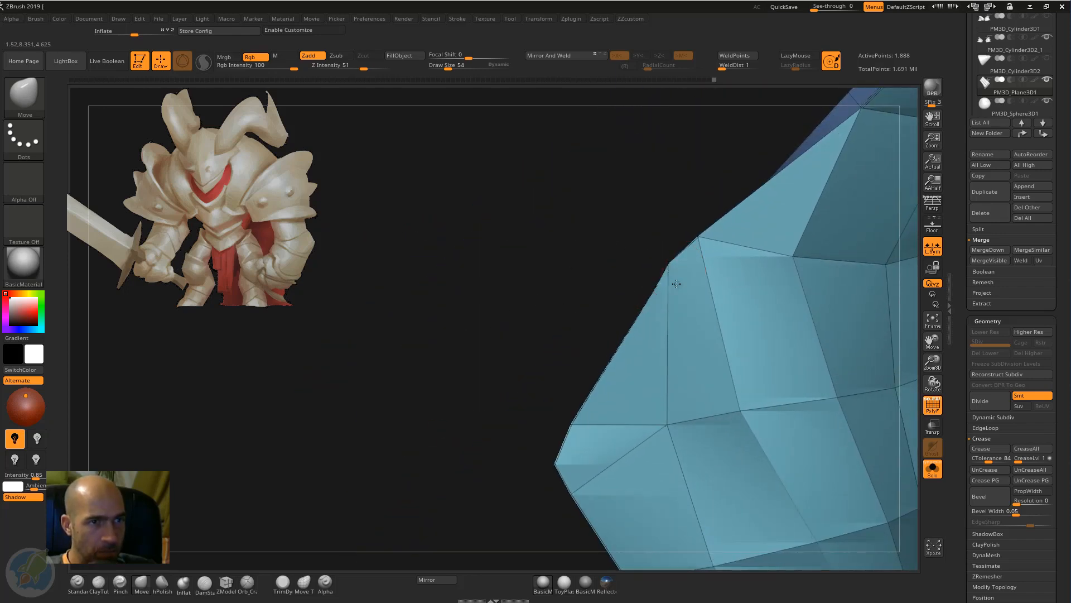
pyautogui.moveTo(686, 218); pyautogui.dragTo(708, 287)
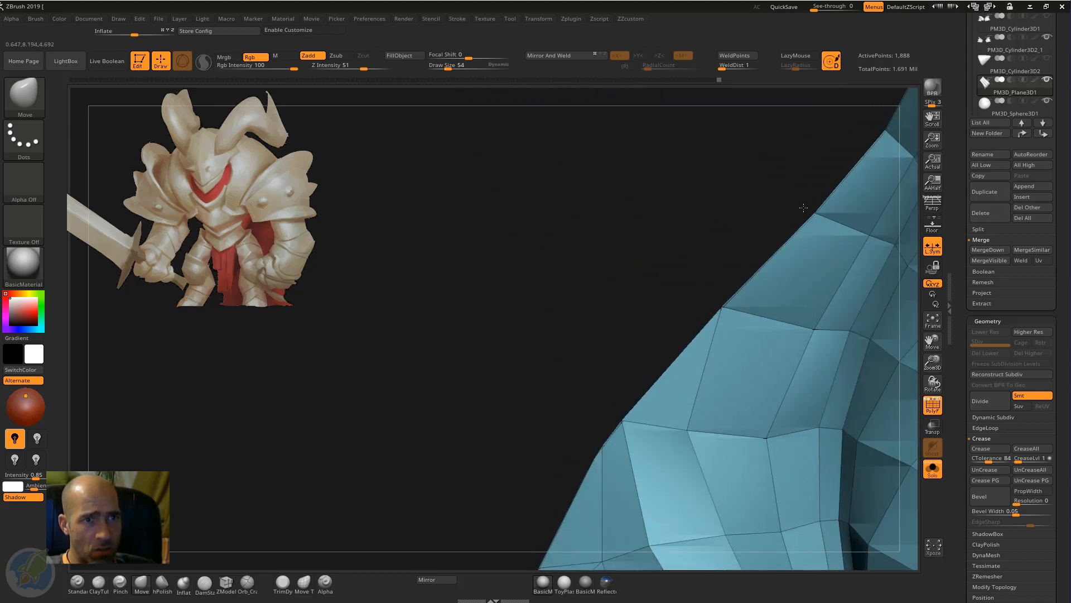
pyautogui.moveTo(803, 208)
pyautogui.mouseDown()
pyautogui.moveTo(750, 251)
pyautogui.moveTo(770, 294)
pyautogui.mouseUp()
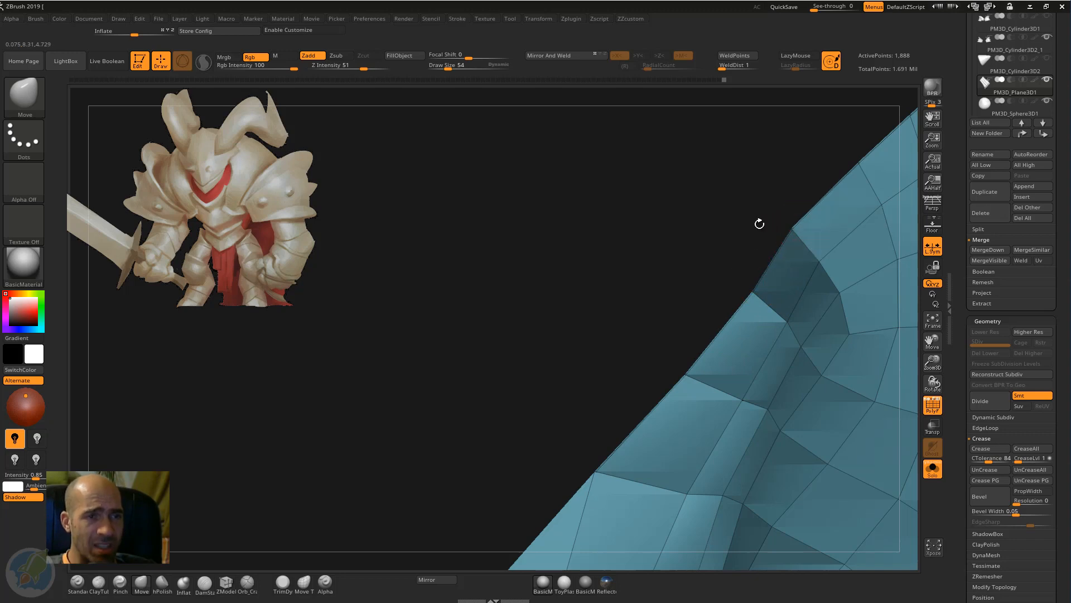
pyautogui.moveTo(758, 223); pyautogui.dragTo(853, 391)
# Check the cape with dynamic subdivision on and the wireframe off, and bring the rest of the knight back into view.
pyautogui.click(933, 404)
pyautogui.press('d')
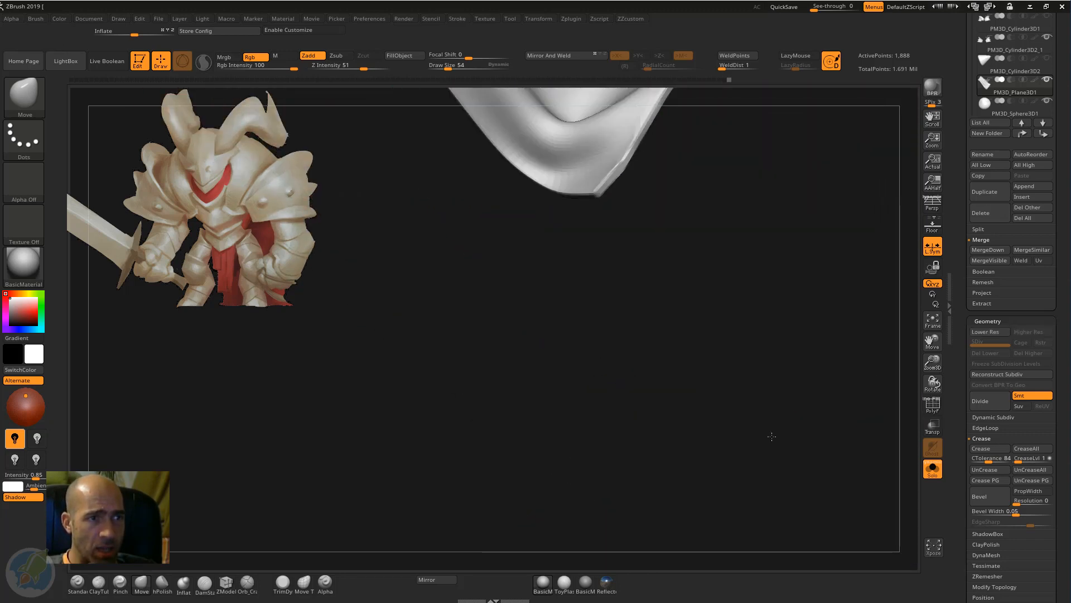
pyautogui.moveTo(770, 433); pyautogui.dragTo(741, 354)
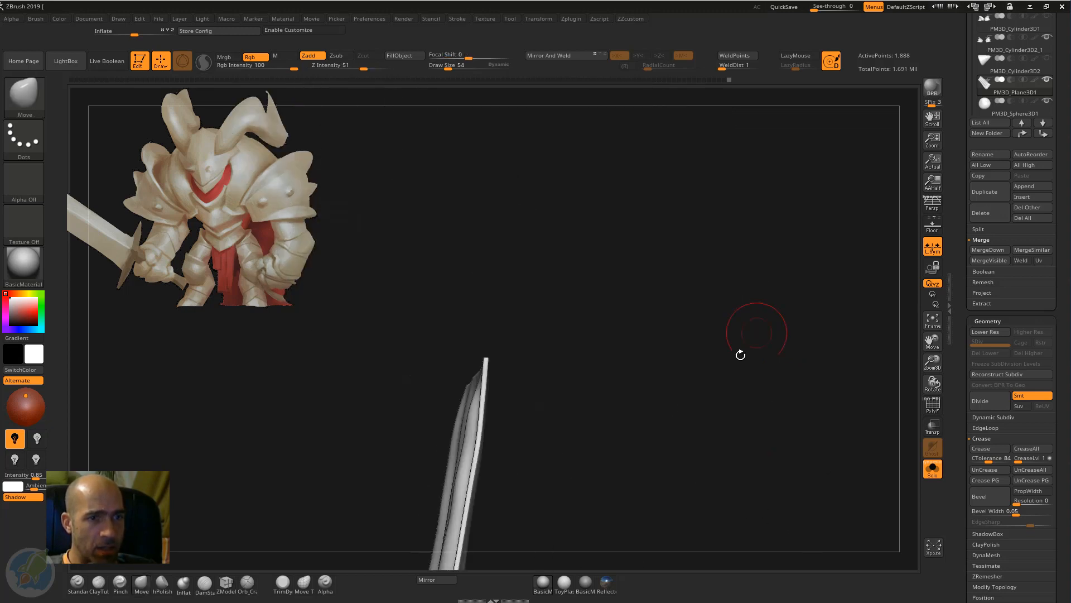
pyautogui.click(932, 469)
pyautogui.moveTo(766, 314); pyautogui.dragTo(191, 262)
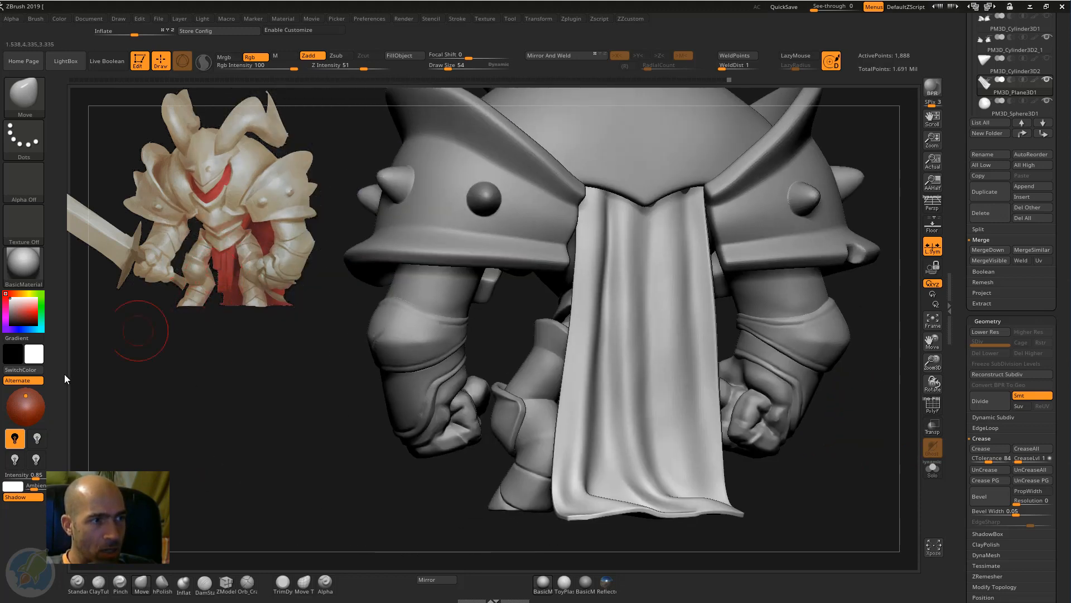
# Fill the back cape with a muted red and reset the active color to white.
pyautogui.click(28, 307)
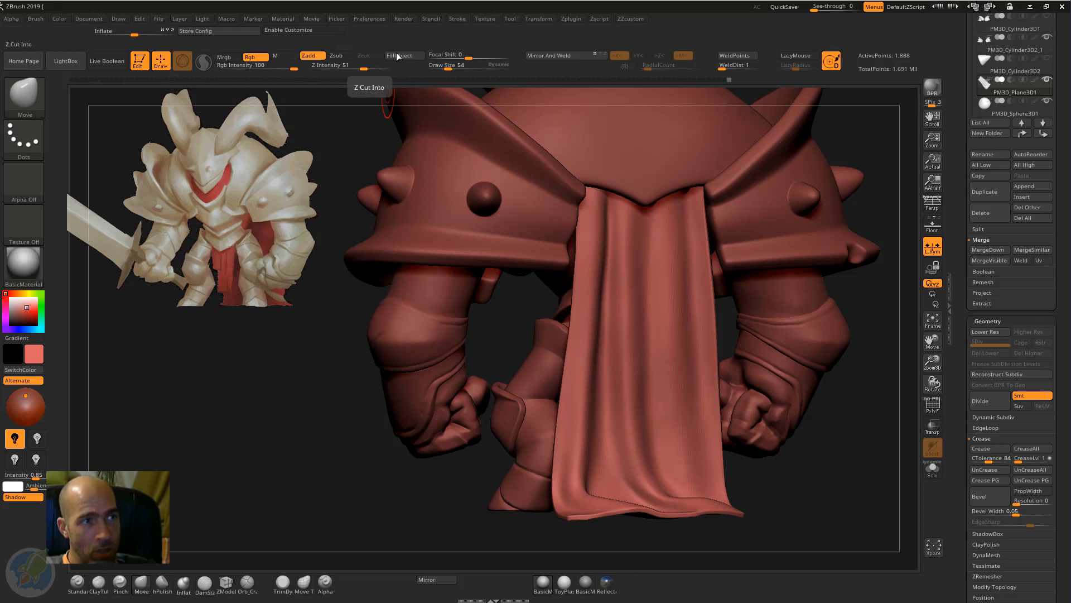
pyautogui.click(284, 56)
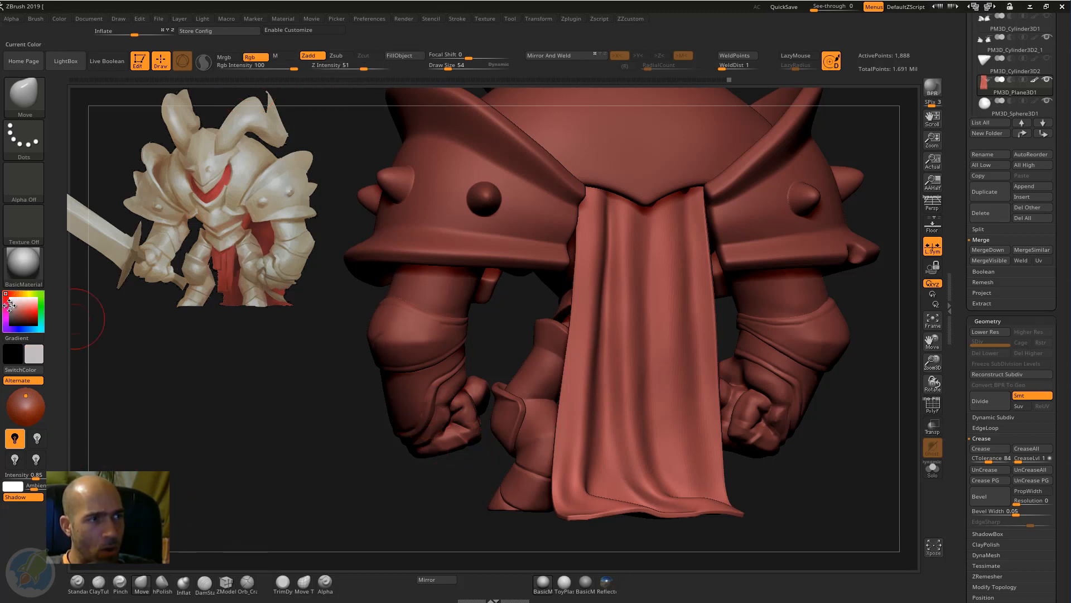
pyautogui.click(10, 304)
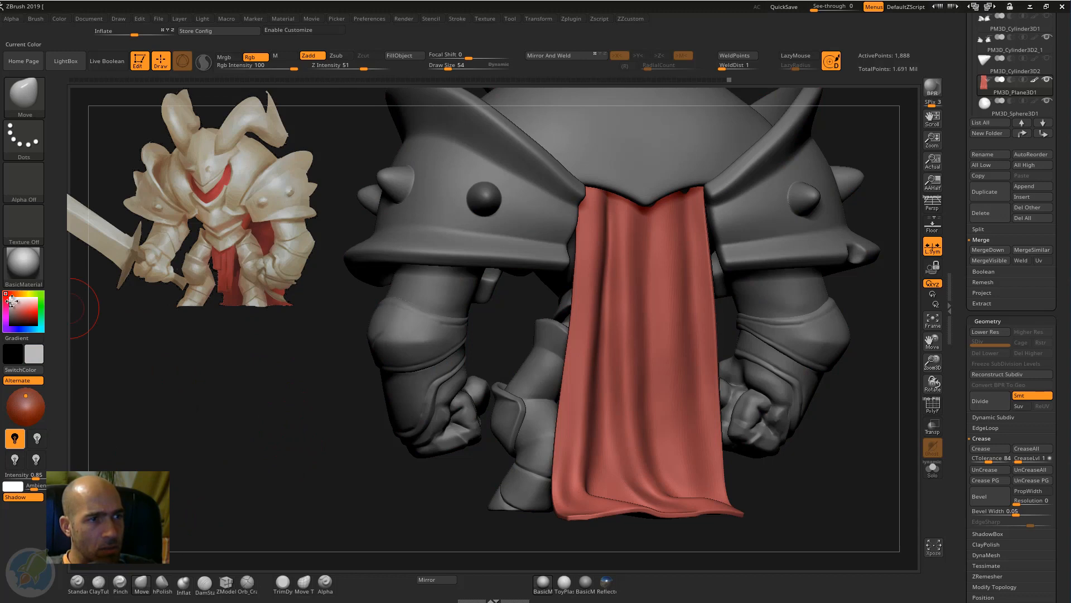
pyautogui.moveTo(262, 418); pyautogui.dragTo(575, 480)
# Fill the front loincloth strips and the sphere subtool around the neck with the cape's red.
pyautogui.keyDown('alt'); pyautogui.click(529, 509); pyautogui.keyUp('alt')
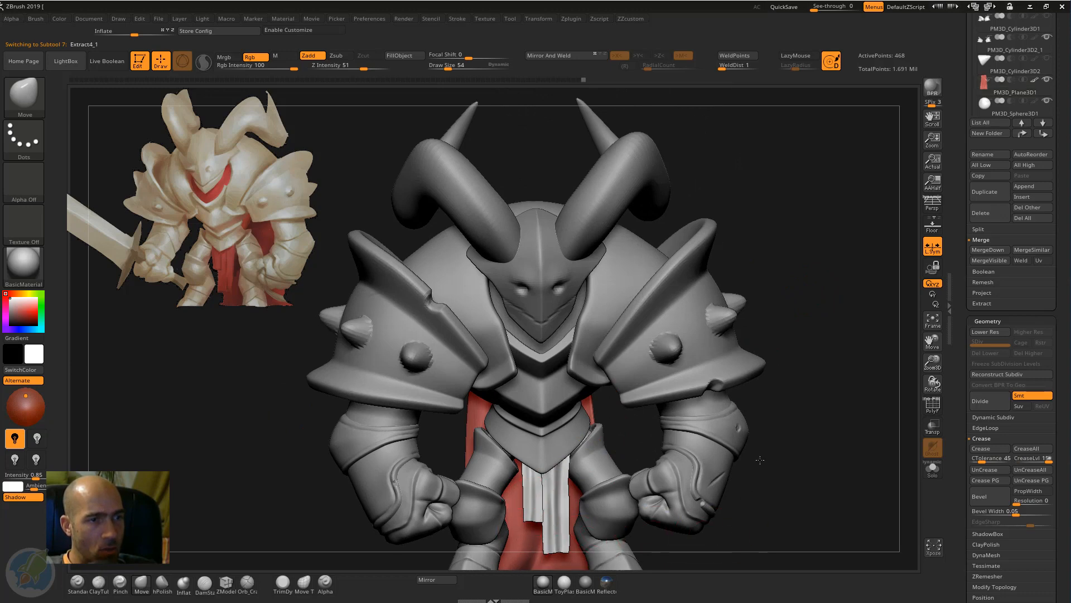
pyautogui.keyDown('alt'); pyautogui.moveTo(781, 488); pyautogui.dragTo(798, 380); pyautogui.keyUp('alt')
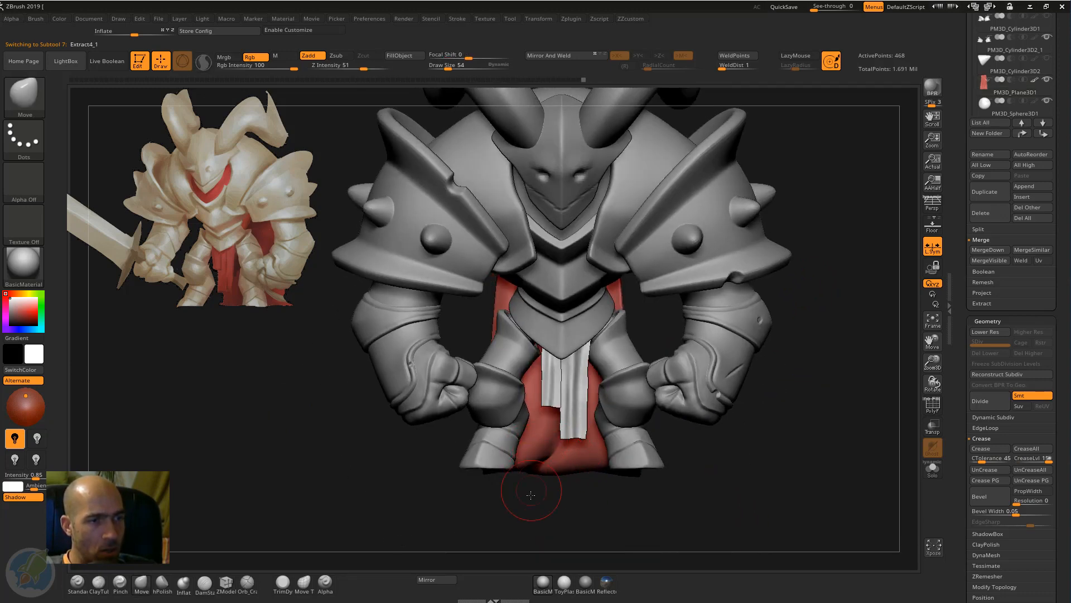
pyautogui.keyDown('alt'); pyautogui.moveTo(531, 495); pyautogui.dragTo(523, 462); pyautogui.keyUp('alt')
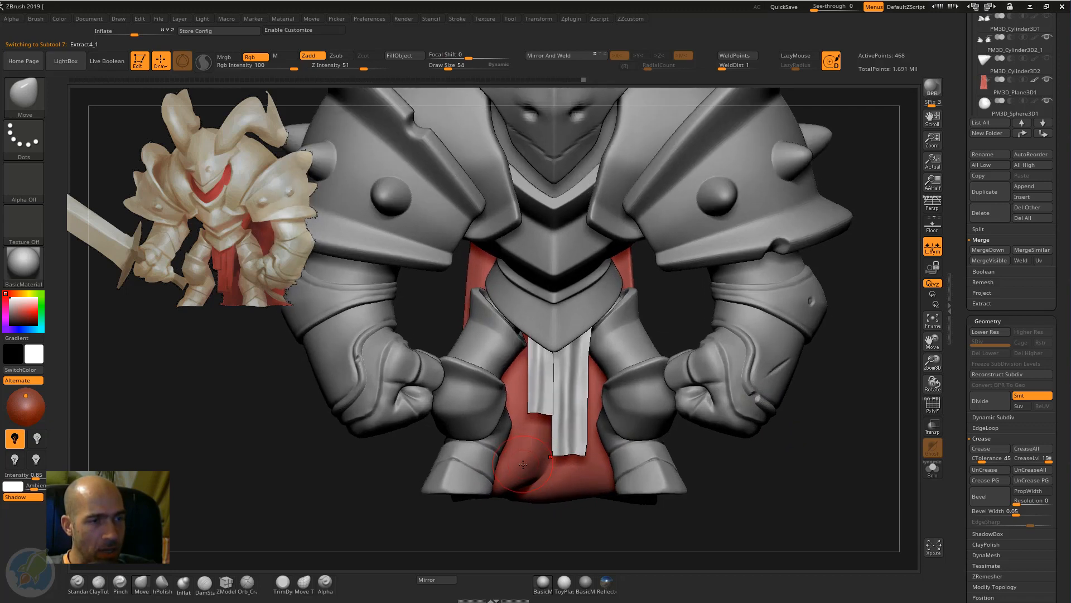
pyautogui.press('c')
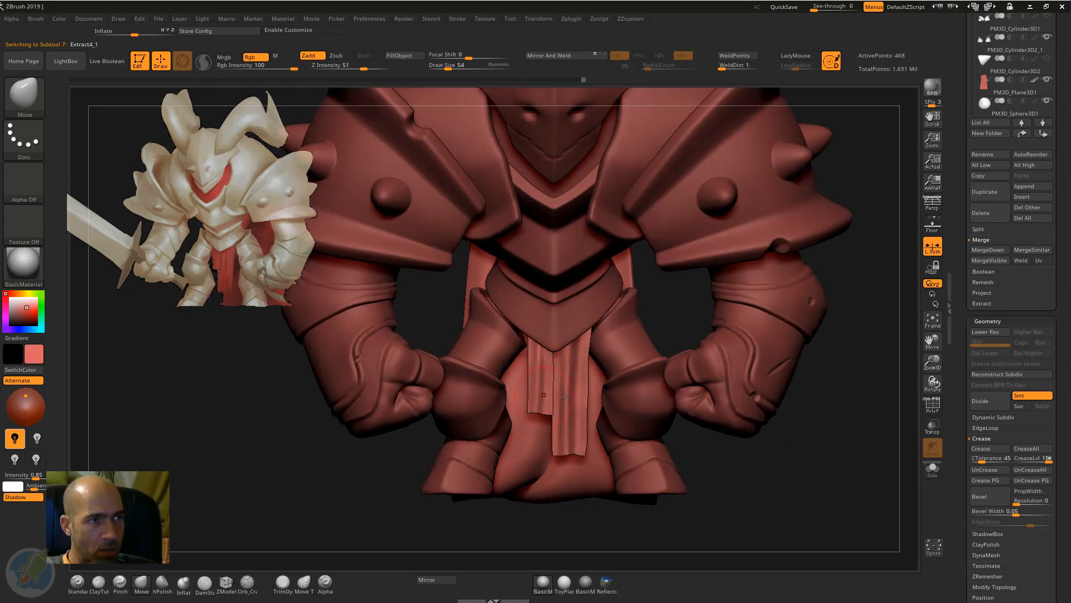
pyautogui.click(401, 56)
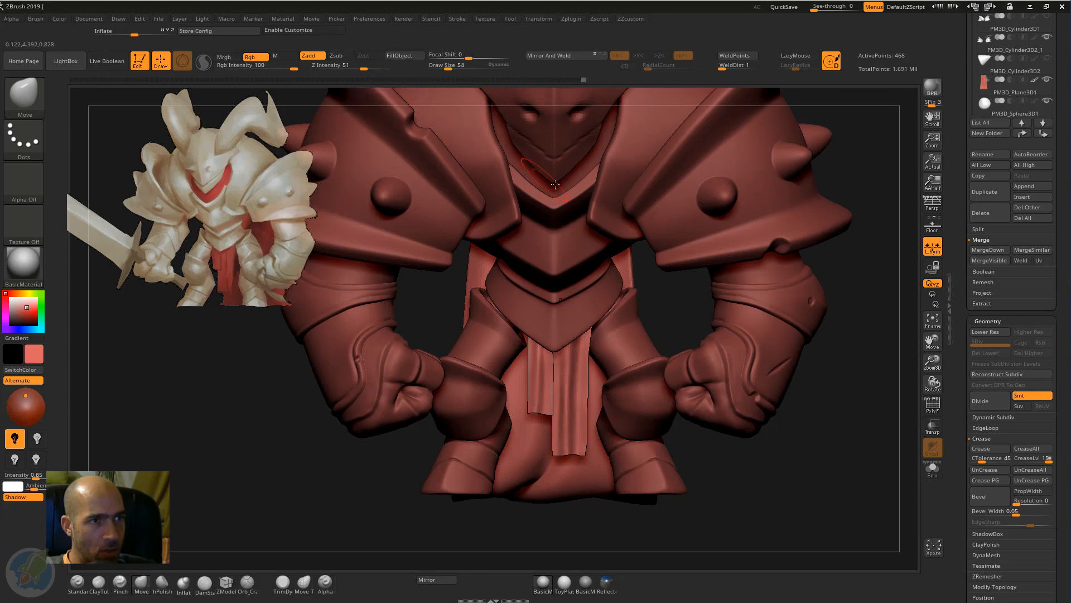
pyautogui.keyDown('alt'); pyautogui.click(592, 160); pyautogui.keyUp('alt')
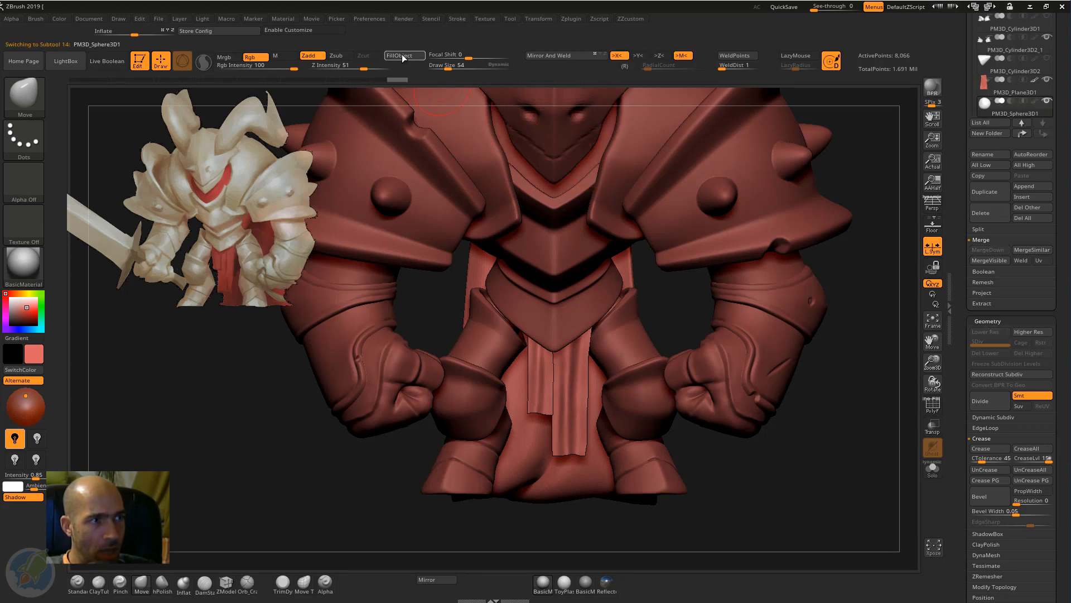
pyautogui.click(401, 56)
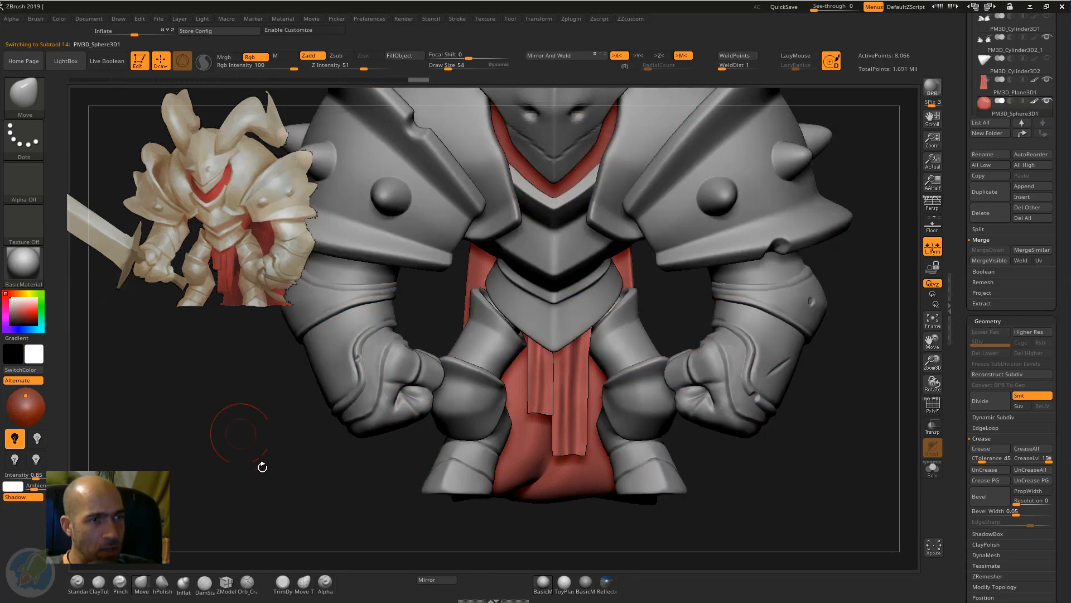
# Examine the red cloth pieces on the whole knight from below and from the front, with the cape as active subtool.
pyautogui.press('f')
pyautogui.moveTo(303, 383); pyautogui.dragTo(539, 469)
pyautogui.keyDown('alt'); pyautogui.click(532, 476); pyautogui.keyUp('alt')
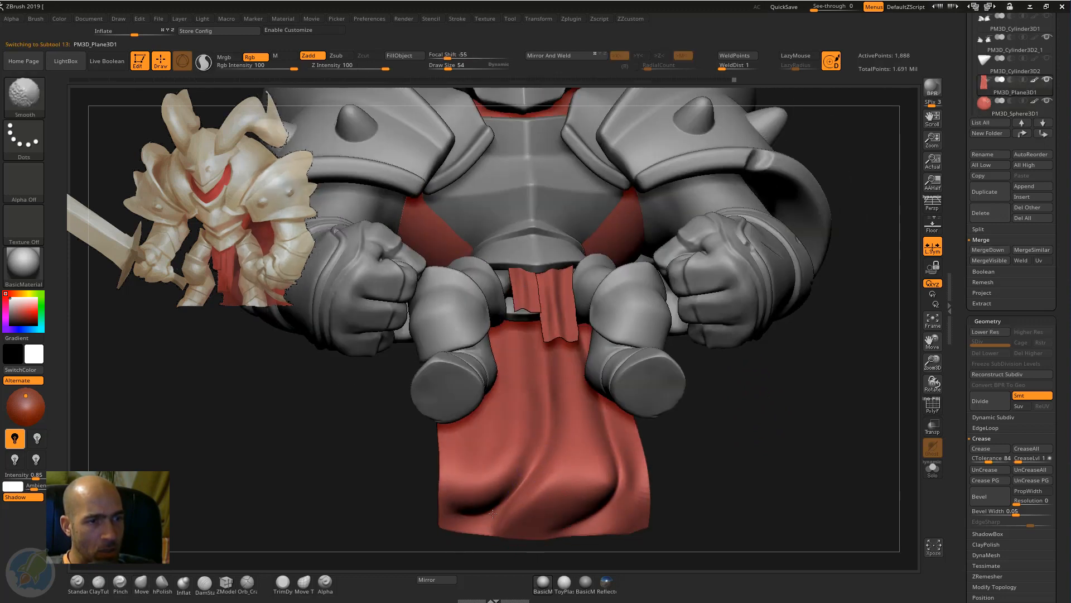
pyautogui.moveTo(698, 468)
pyautogui.keyDown('alt'); pyautogui.mouseDown()
pyautogui.moveTo(713, 464)
pyautogui.moveTo(684, 421)
pyautogui.mouseUp(); pyautogui.keyUp('alt')
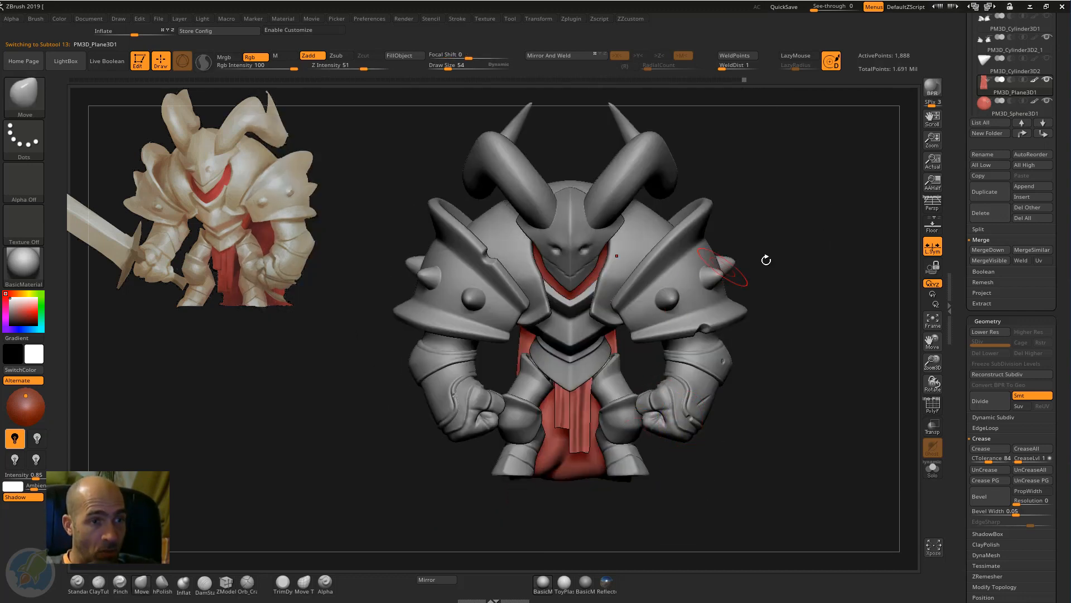
pyautogui.moveTo(795, 276); pyautogui.dragTo(785, 268)
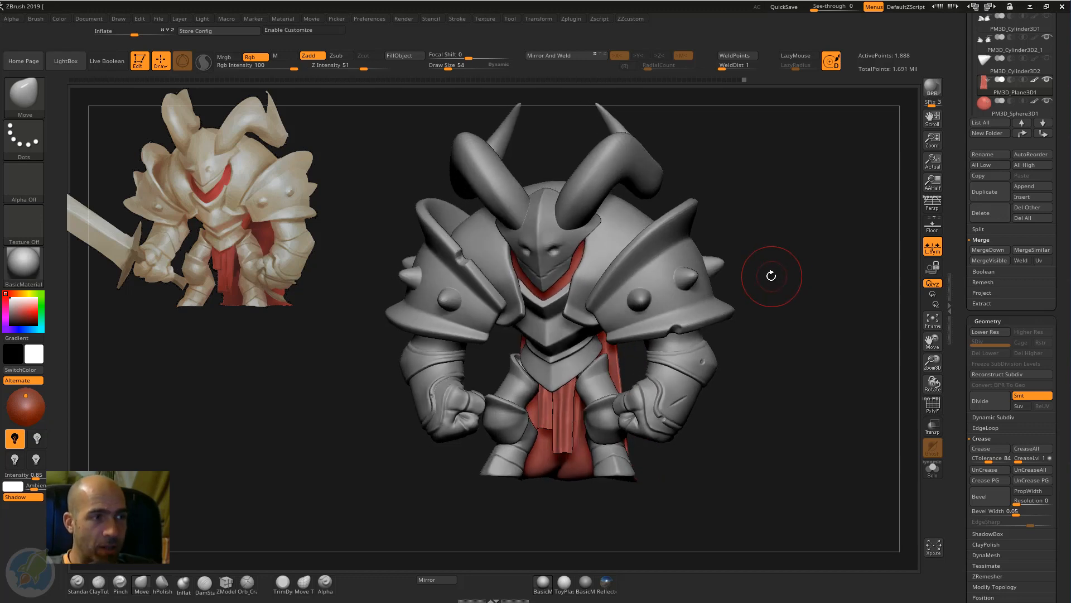
pyautogui.keyDown('alt'); pyautogui.moveTo(779, 417); pyautogui.dragTo(775, 435); pyautogui.keyUp('alt')
pyautogui.keyDown('alt'); pyautogui.moveTo(812, 501); pyautogui.dragTo(780, 463); pyautogui.keyUp('alt')
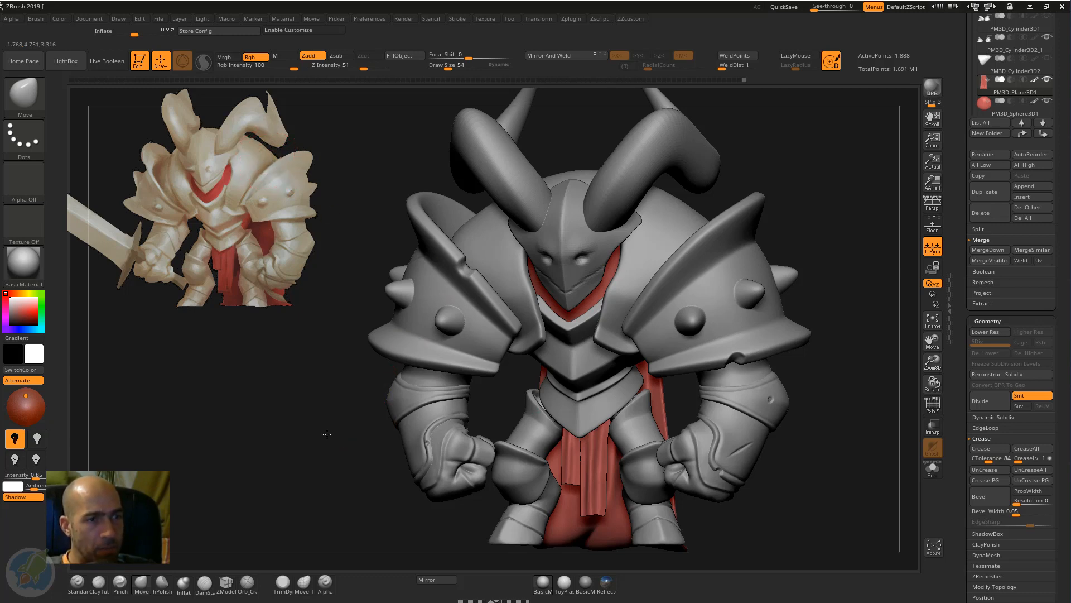
pyautogui.keyDown('alt'); pyautogui.moveTo(327, 434); pyautogui.dragTo(316, 361); pyautogui.keyUp('alt')
# Reposition the Spotlight reference image so that the knight's entire sword is shown beside the model.
pyautogui.press('z')
pyautogui.press('z')
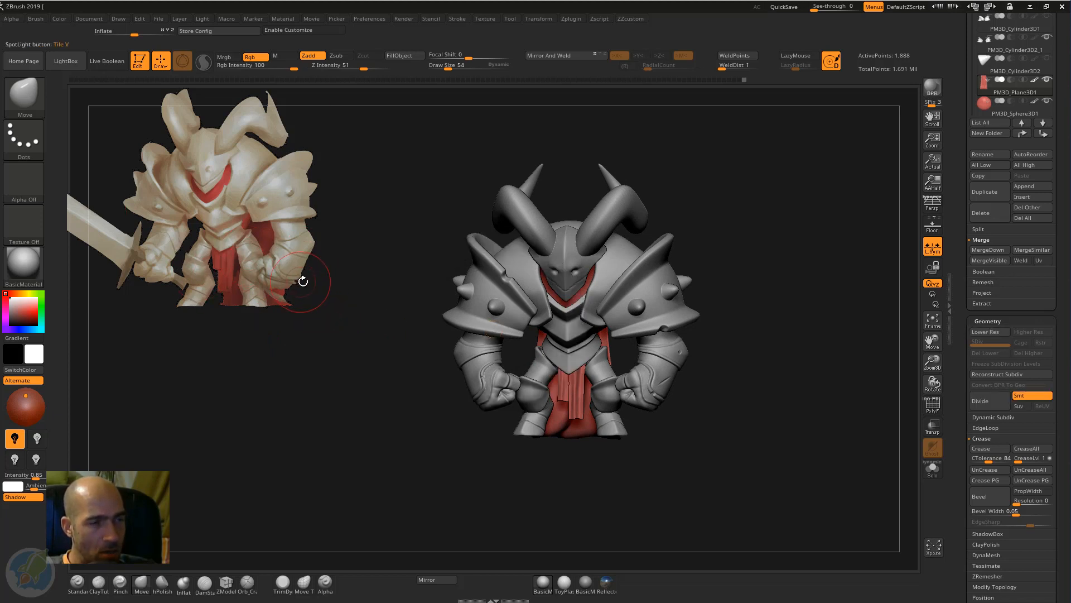
pyautogui.press('z')
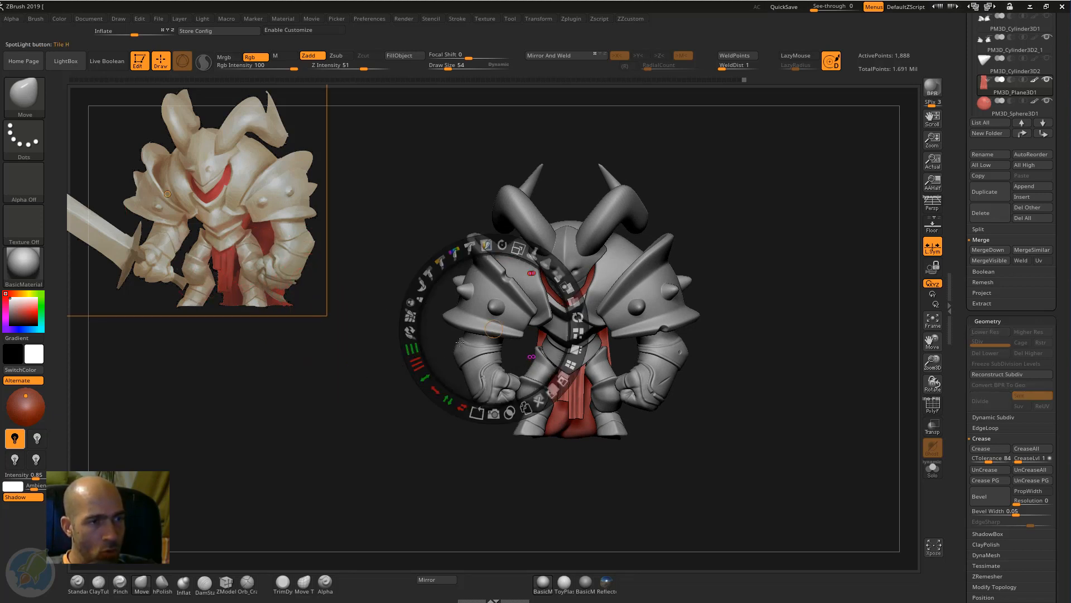
pyautogui.moveTo(460, 342); pyautogui.dragTo(520, 390)
pyautogui.press('z')
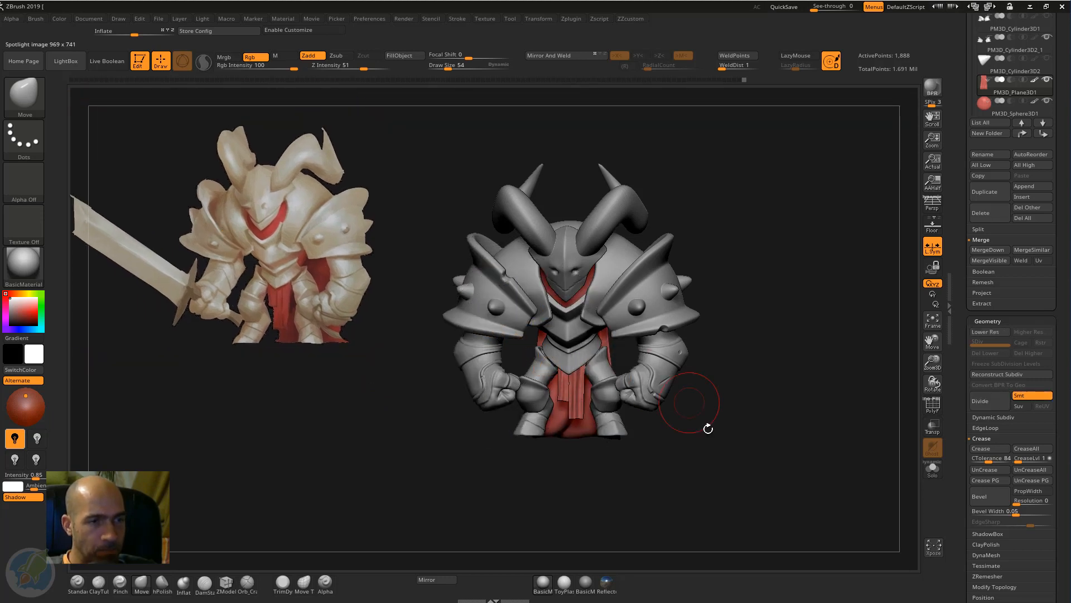
pyautogui.moveTo(720, 474)
pyautogui.keyDown('alt'); pyautogui.mouseDown()
pyautogui.moveTo(763, 392)
pyautogui.moveTo(803, 385)
pyautogui.moveTo(802, 394)
pyautogui.moveTo(778, 383)
pyautogui.moveTo(787, 346)
pyautogui.mouseUp(); pyautogui.keyUp('alt')
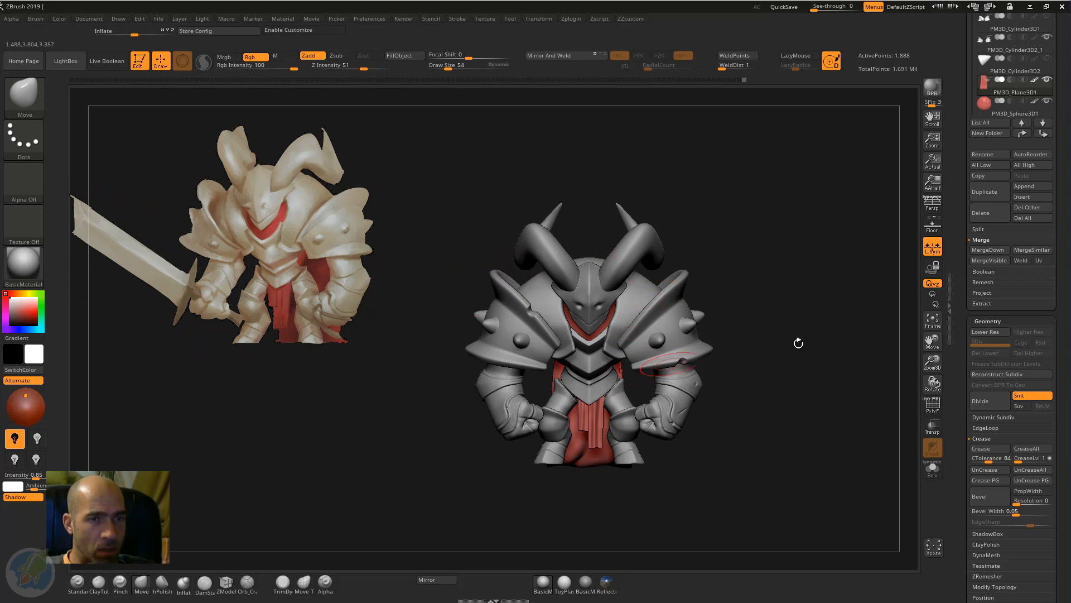
# Append a Cube3D to the knight's subtools and make it the active subtool.
pyautogui.moveTo(964, 318); pyautogui.dragTo(964, 382)
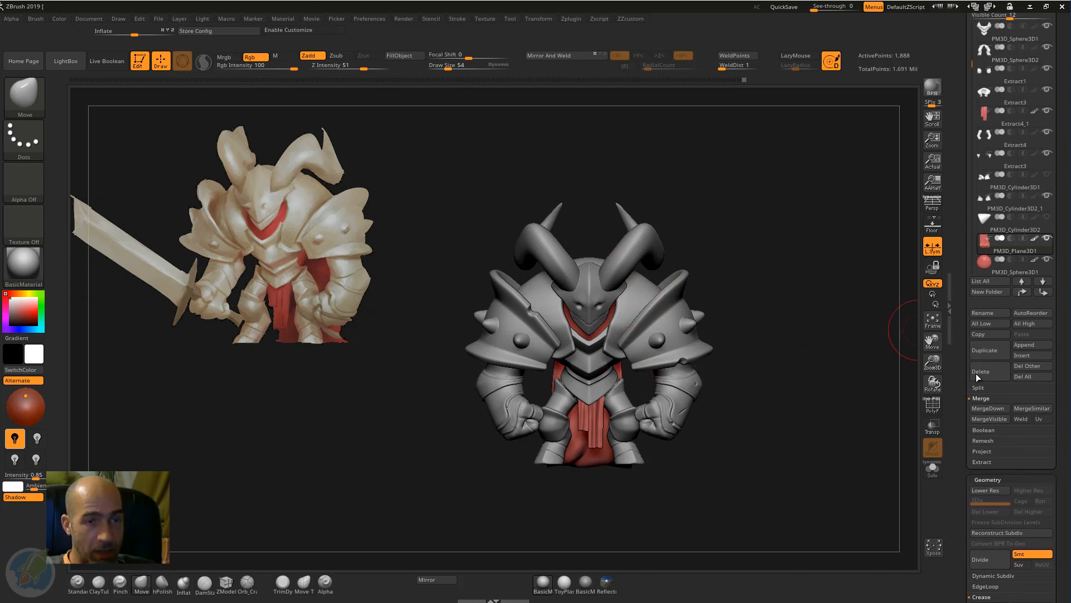
pyautogui.click(1032, 344)
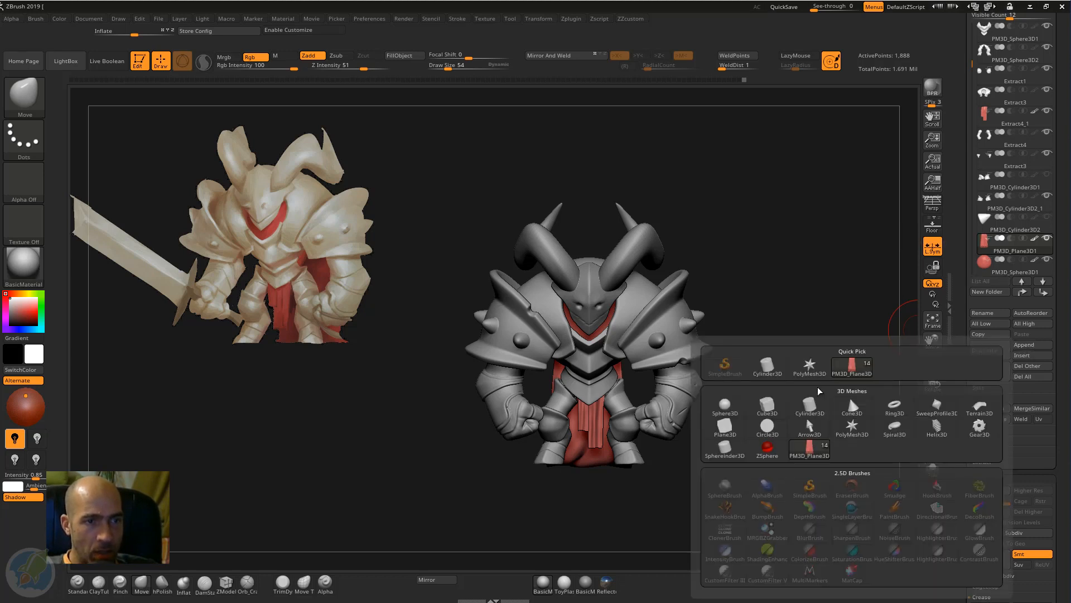
pyautogui.click(779, 408)
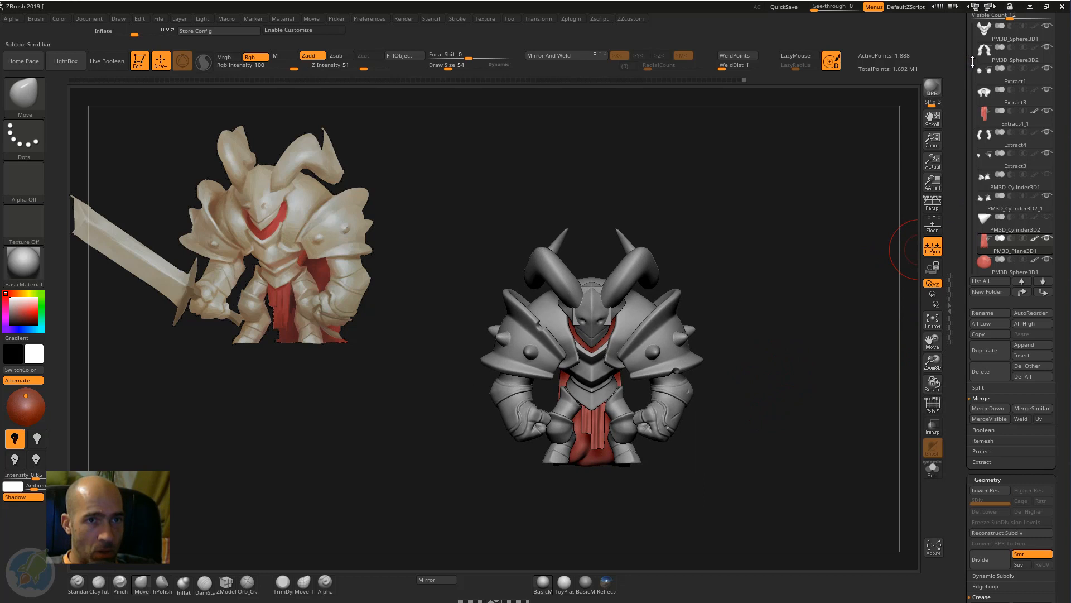
pyautogui.moveTo(973, 62); pyautogui.dragTo(953, 124)
pyautogui.click(989, 209)
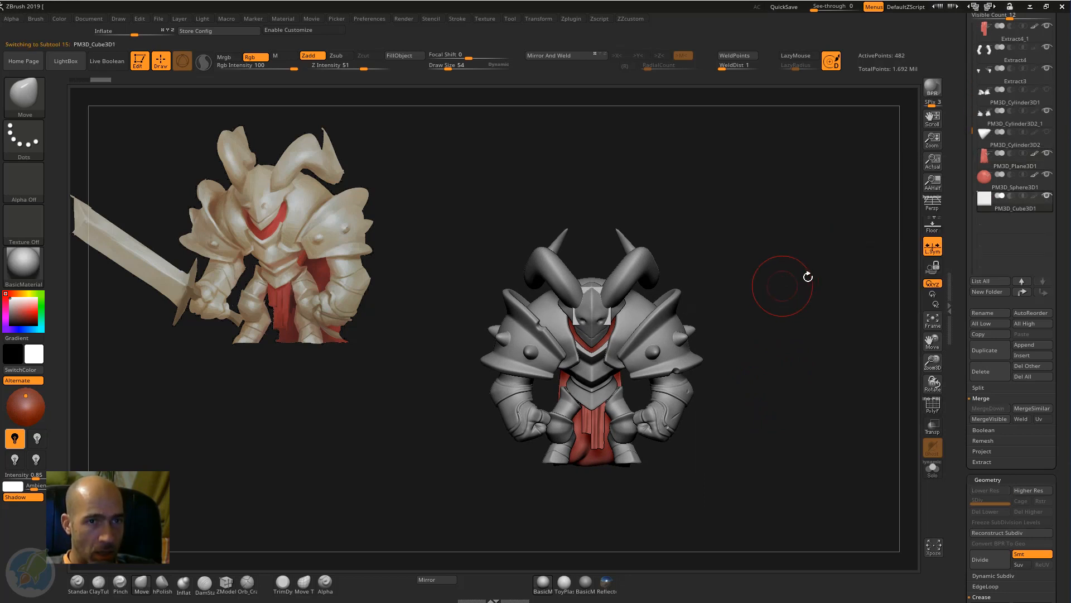
# Move the new cube out in front of the knight's head and display its wireframe.
pyautogui.moveTo(964, 187); pyautogui.dragTo(987, 270)
pyautogui.press('w')
pyautogui.moveTo(695, 303); pyautogui.dragTo(413, 305)
pyautogui.keyDown('alt'); pyautogui.moveTo(468, 439); pyautogui.dragTo(625, 486); pyautogui.keyUp('alt')
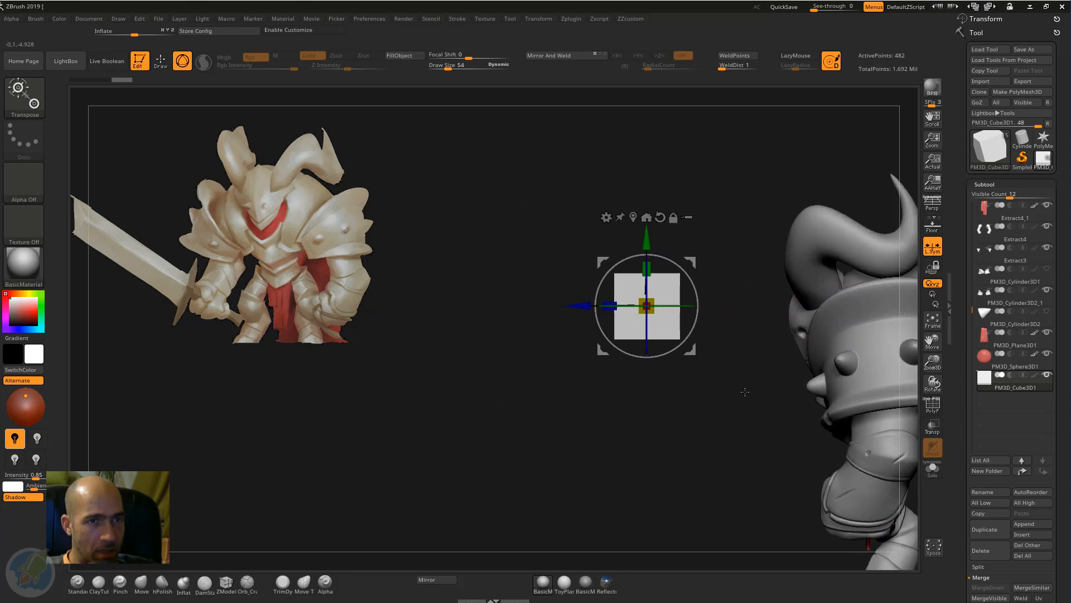
pyautogui.keyDown('alt'); pyautogui.moveTo(700, 407); pyautogui.dragTo(692, 354); pyautogui.keyUp('alt')
pyautogui.moveTo(504, 364); pyautogui.dragTo(670, 387)
pyautogui.press('q')
pyautogui.keyDown('alt'); pyautogui.moveTo(827, 286); pyautogui.dragTo(938, 411); pyautogui.keyUp('alt')
pyautogui.hotkey('shift', 'f')
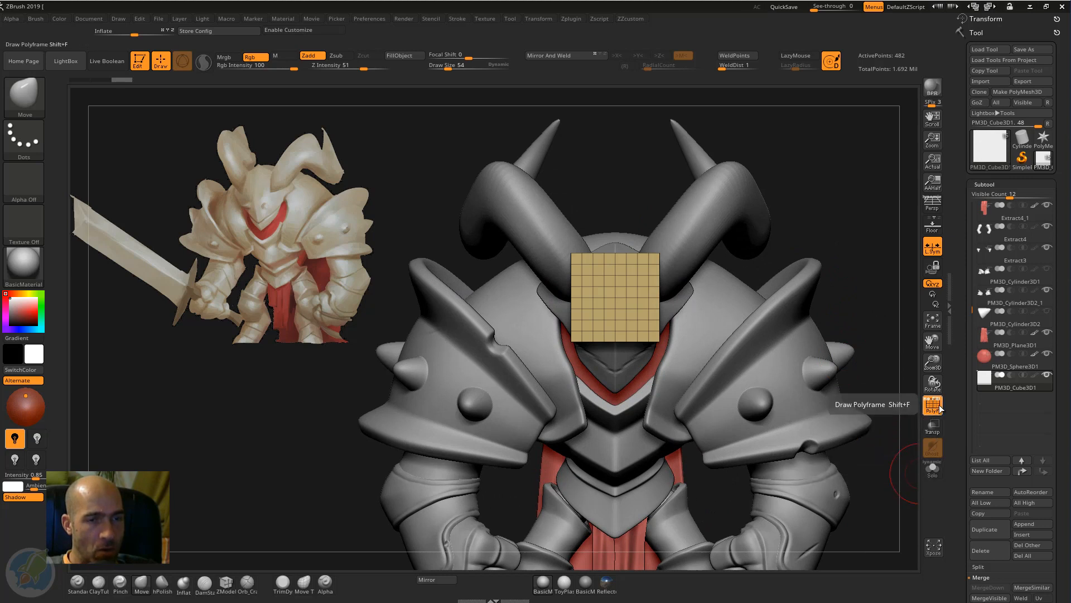
# Isolate the new cube from the rest of the knight in Solo mode.
pyautogui.click(933, 470)
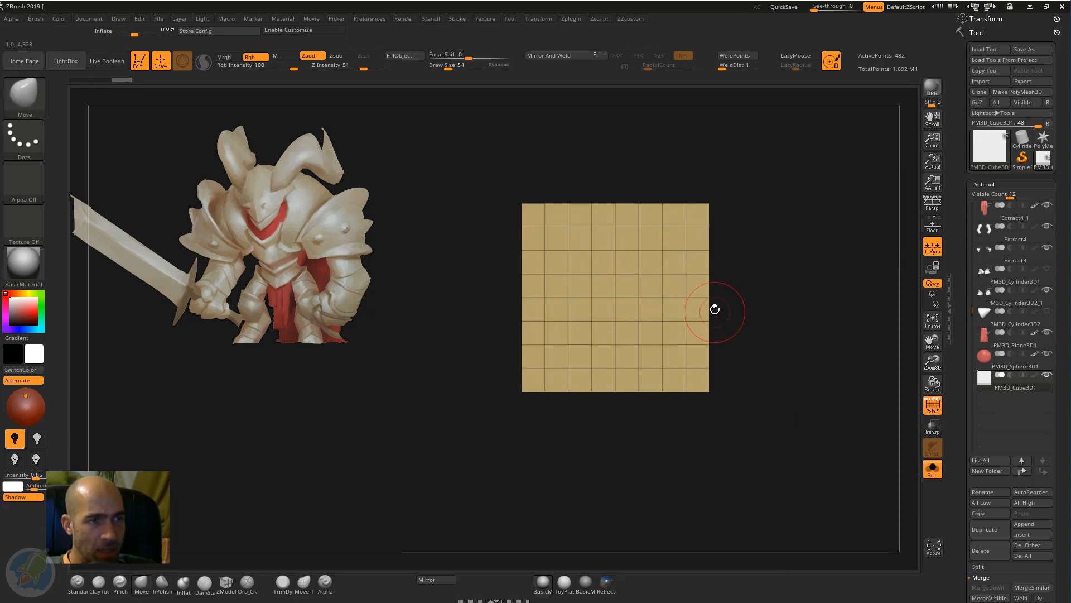
pyautogui.moveTo(798, 335)
pyautogui.keyDown('alt'); pyautogui.mouseDown()
pyautogui.moveTo(748, 342)
pyautogui.moveTo(821, 354)
pyautogui.moveTo(778, 328)
pyautogui.mouseUp(); pyautogui.keyUp('alt')
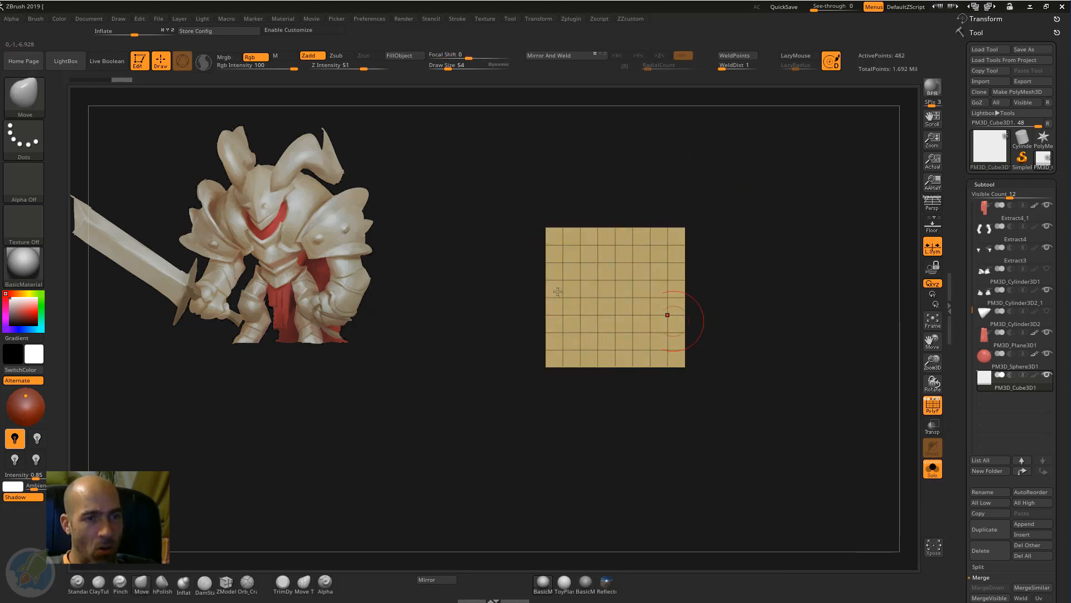
pyautogui.click(932, 468)
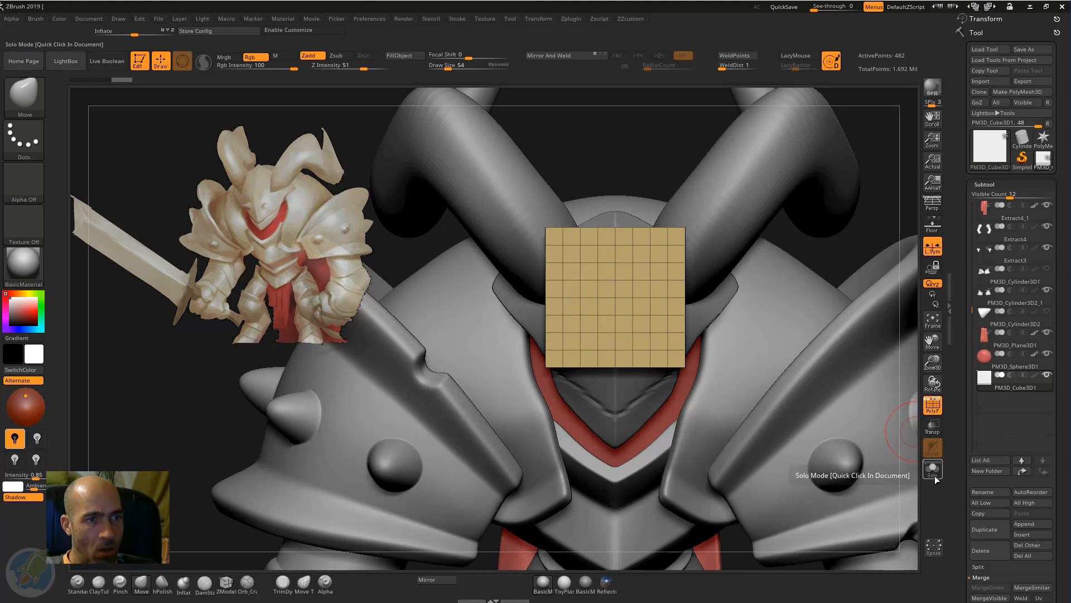
pyautogui.click(932, 469)
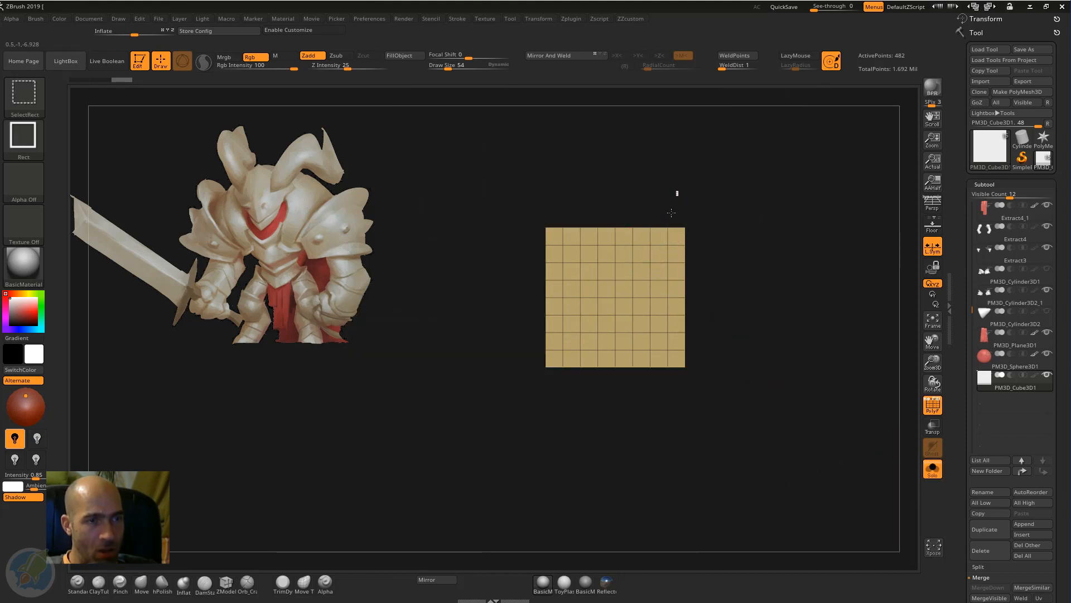
pyautogui.moveTo(677, 192)
pyautogui.keyDown('ctrl'); pyautogui.keyDown('shift'); pyautogui.mouseDown()
pyautogui.moveTo(648, 263)
pyautogui.moveTo(560, 363)
pyautogui.moveTo(477, 432)
pyautogui.moveTo(399, 467)
pyautogui.mouseUp(); pyautogui.keyUp('shift'); pyautogui.keyUp('ctrl')
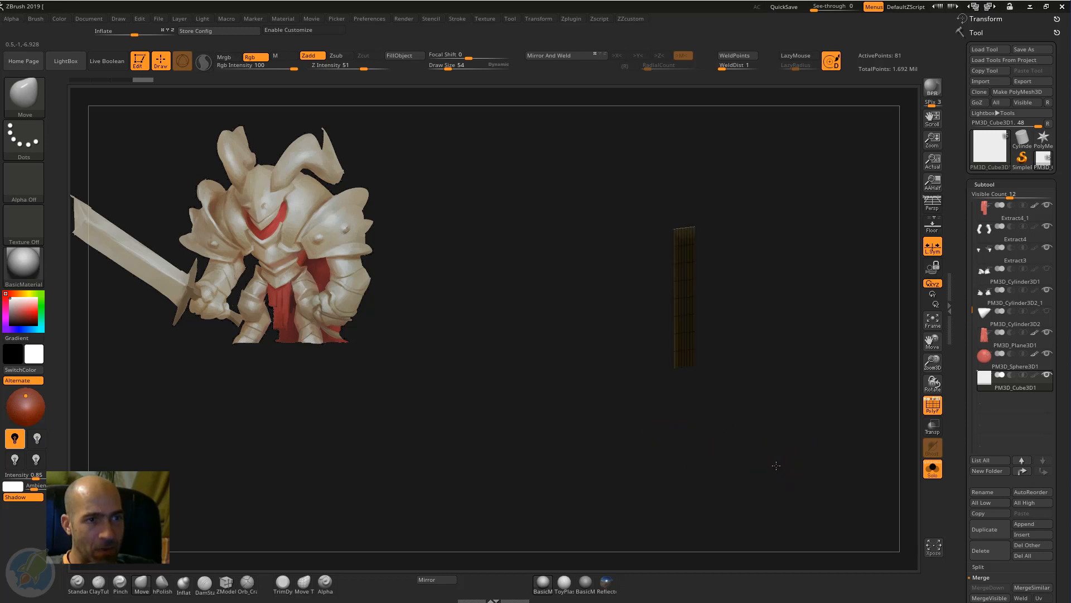
pyautogui.moveTo(776, 465); pyautogui.dragTo(778, 466)
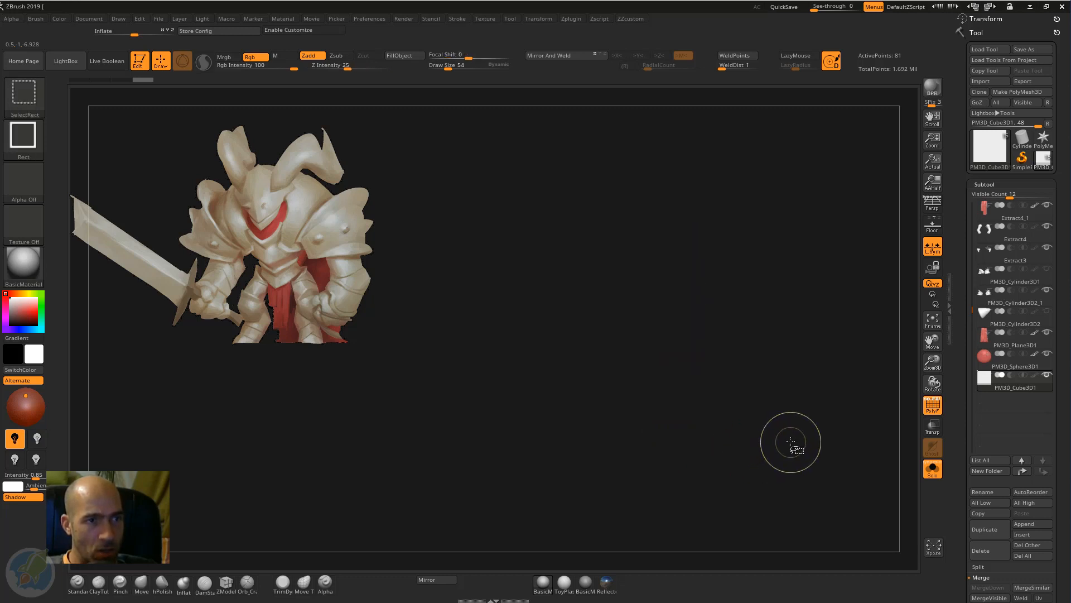
pyautogui.keyDown('ctrl'); pyautogui.keyDown('shift'); pyautogui.click(791, 442); pyautogui.keyUp('shift'); pyautogui.keyUp('ctrl')
pyautogui.keyDown('ctrl'); pyautogui.keyDown('shift'); pyautogui.moveTo(660, 131); pyautogui.dragTo(528, 349); pyautogui.keyUp('shift'); pyautogui.keyUp('ctrl')
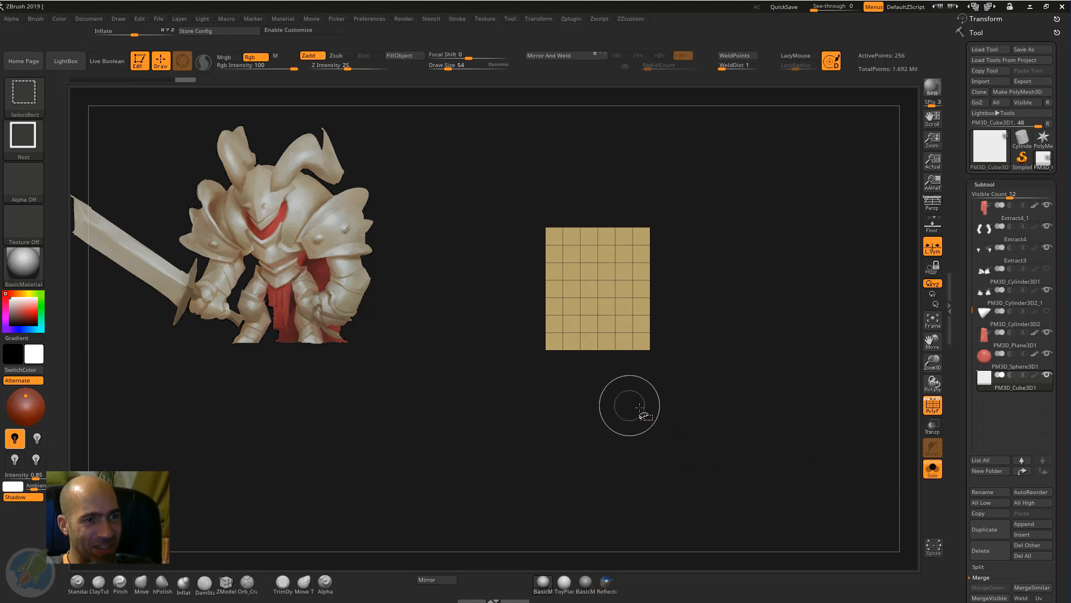
pyautogui.moveTo(641, 409)
pyautogui.keyDown('ctrl'); pyautogui.keyDown('alt'); pyautogui.keyDown('shift'); pyautogui.mouseDown()
pyautogui.moveTo(528, 215)
pyautogui.moveTo(578, 286)
pyautogui.moveTo(559, 282)
pyautogui.moveTo(477, 181)
pyautogui.moveTo(483, 174)
pyautogui.mouseUp(); pyautogui.keyUp('shift'); pyautogui.keyUp('alt'); pyautogui.keyUp('ctrl')
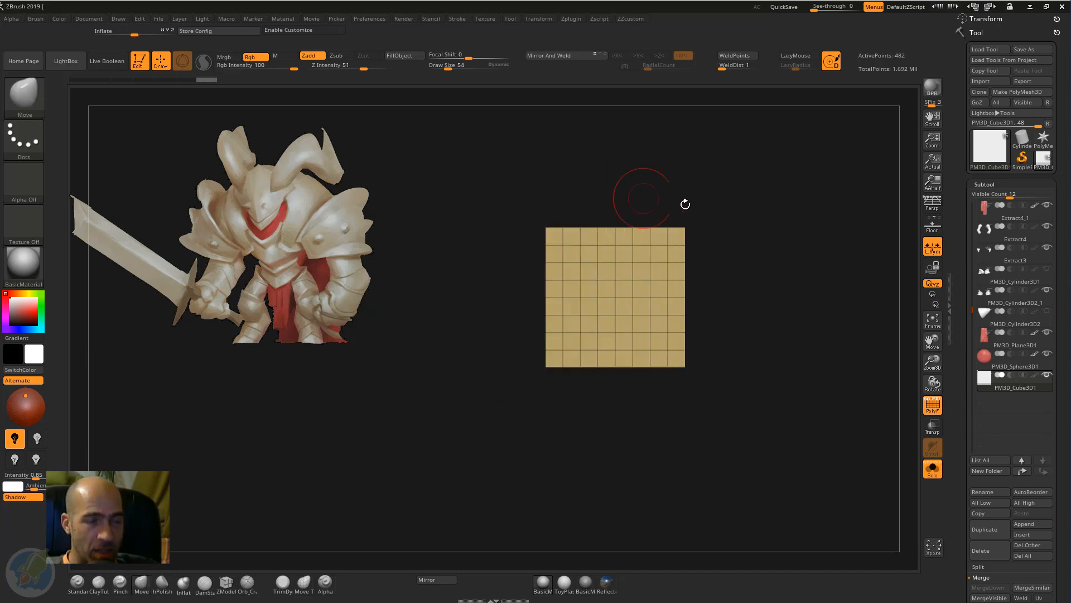
# Keep only one flat side of the cube visible and delete its hidden polygons.
pyautogui.moveTo(773, 234)
pyautogui.mouseDown()
pyautogui.moveTo(751, 237)
pyautogui.moveTo(698, 208)
pyautogui.moveTo(642, 247)
pyautogui.moveTo(569, 378)
pyautogui.moveTo(515, 423)
pyautogui.mouseUp()
pyautogui.moveTo(807, 292)
pyautogui.mouseDown()
pyautogui.moveTo(777, 306)
pyautogui.moveTo(745, 294)
pyautogui.mouseUp()
pyautogui.hotkey('ctrl', 'shift', 'q')
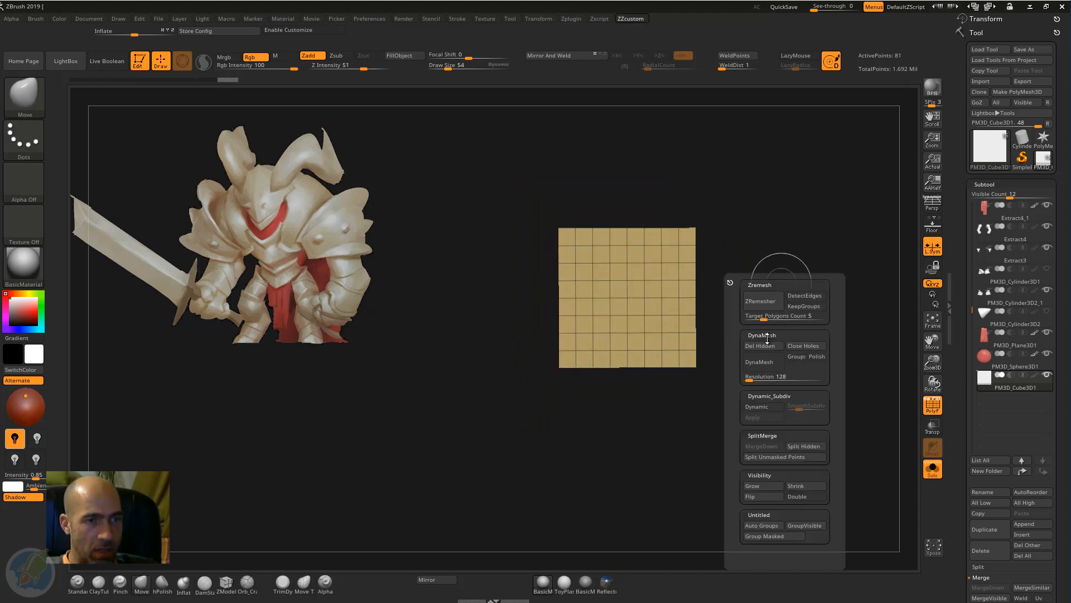
pyautogui.click(764, 345)
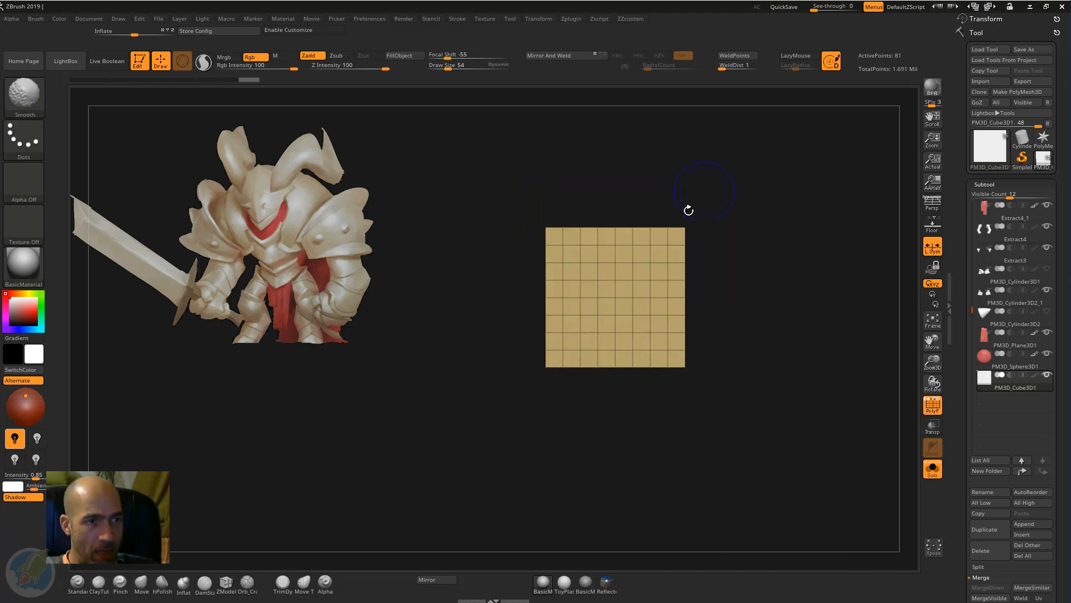
# Reduce the flat plane to a corner patch of two by two polygons and delete the hidden remainder.
pyautogui.keyDown('ctrl'); pyautogui.keyDown('alt'); pyautogui.keyDown('shift'); pyautogui.moveTo(720, 170); pyautogui.dragTo(588, 390); pyautogui.keyUp('shift'); pyautogui.keyUp('alt'); pyautogui.keyUp('ctrl')
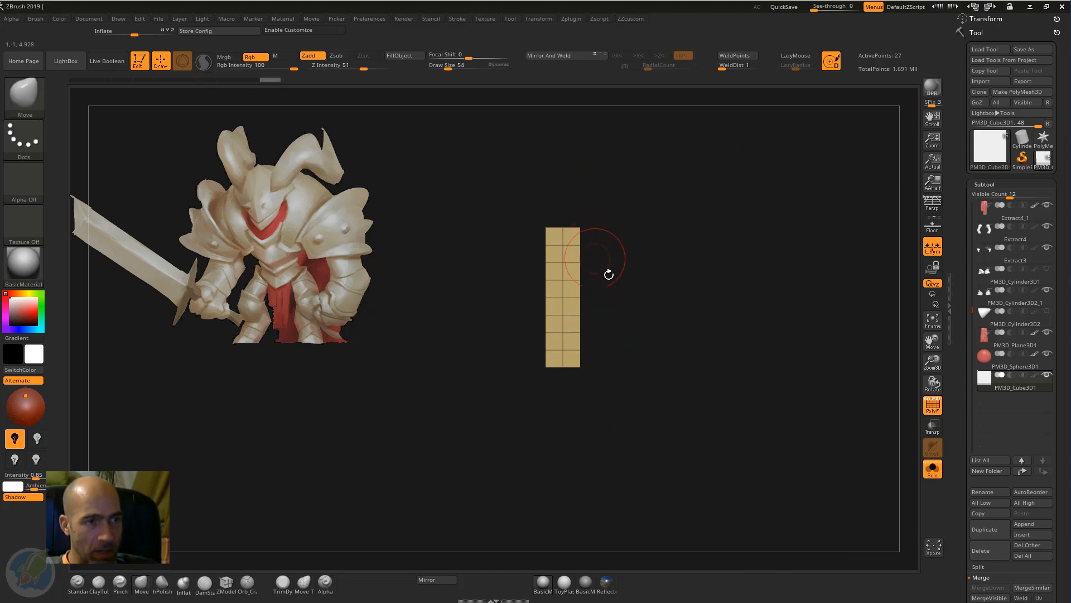
pyautogui.keyDown('ctrl'); pyautogui.keyDown('alt'); pyautogui.keyDown('shift'); pyautogui.moveTo(612, 169); pyautogui.dragTo(507, 340); pyautogui.keyUp('shift'); pyautogui.keyUp('alt'); pyautogui.keyUp('ctrl')
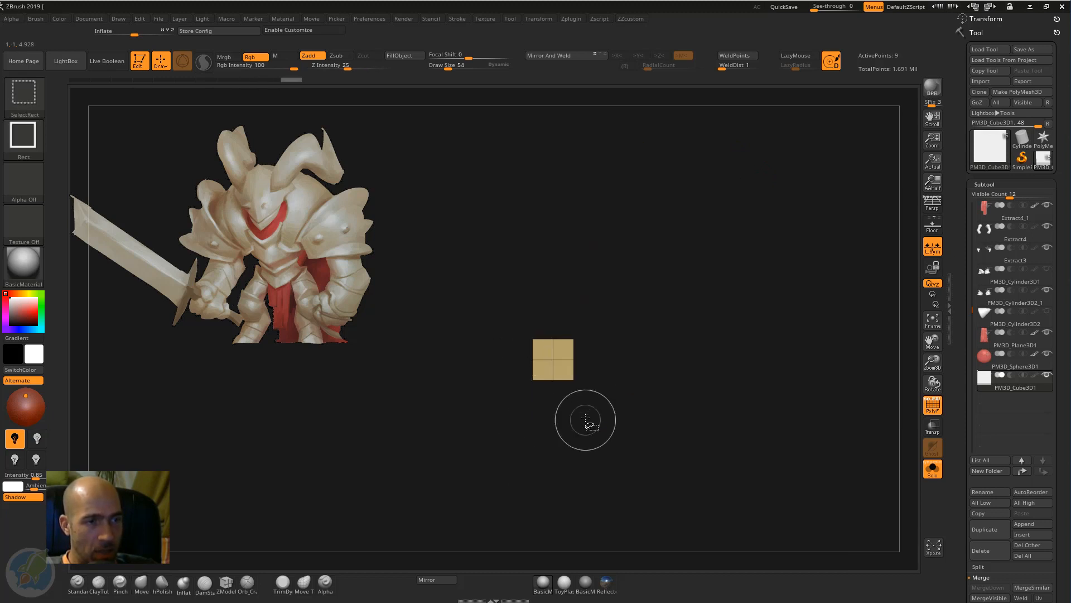
pyautogui.moveTo(604, 403); pyautogui.dragTo(693, 381)
pyautogui.hotkey('ctrl', 'shift', 'q')
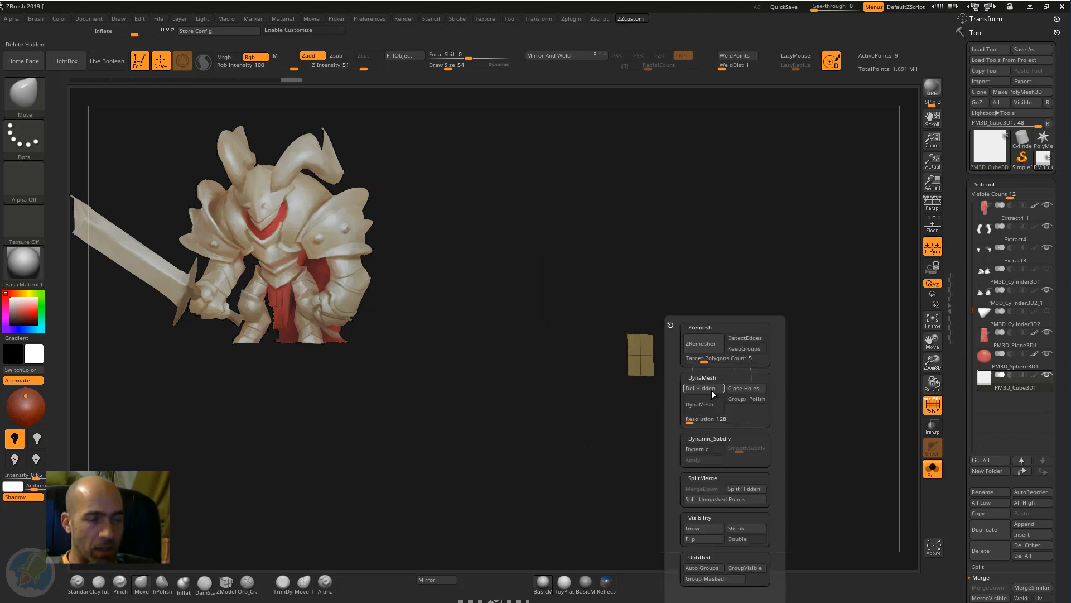
pyautogui.click(712, 390)
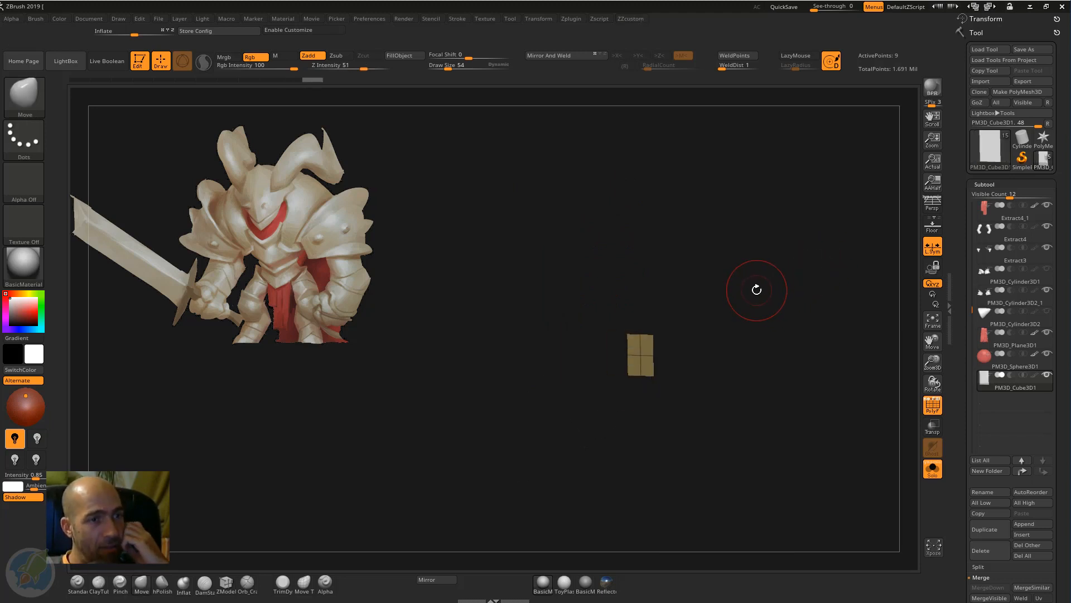
# Turn off Solo mode and center the transform gizmo on the small patch, seen from the knight's side.
pyautogui.click(933, 469)
pyautogui.press('f')
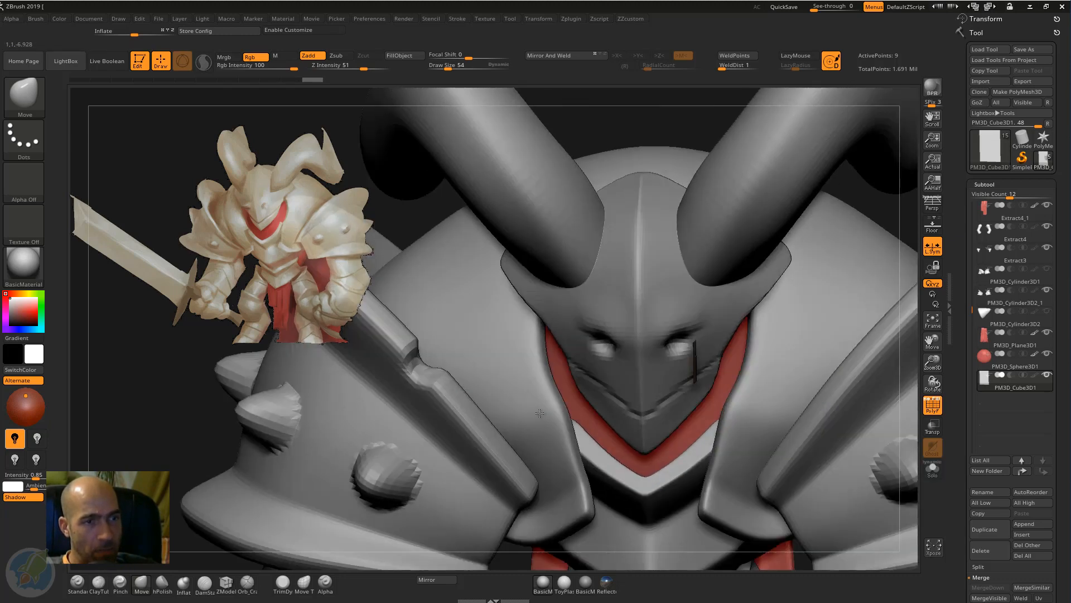
pyautogui.moveTo(539, 413)
pyautogui.mouseDown()
pyautogui.moveTo(514, 419)
pyautogui.moveTo(540, 431)
pyautogui.mouseUp()
pyautogui.moveTo(640, 382)
pyautogui.keyDown('alt'); pyautogui.mouseDown()
pyautogui.moveTo(624, 370)
pyautogui.moveTo(731, 412)
pyautogui.mouseUp(); pyautogui.keyUp('alt')
pyautogui.press('w')
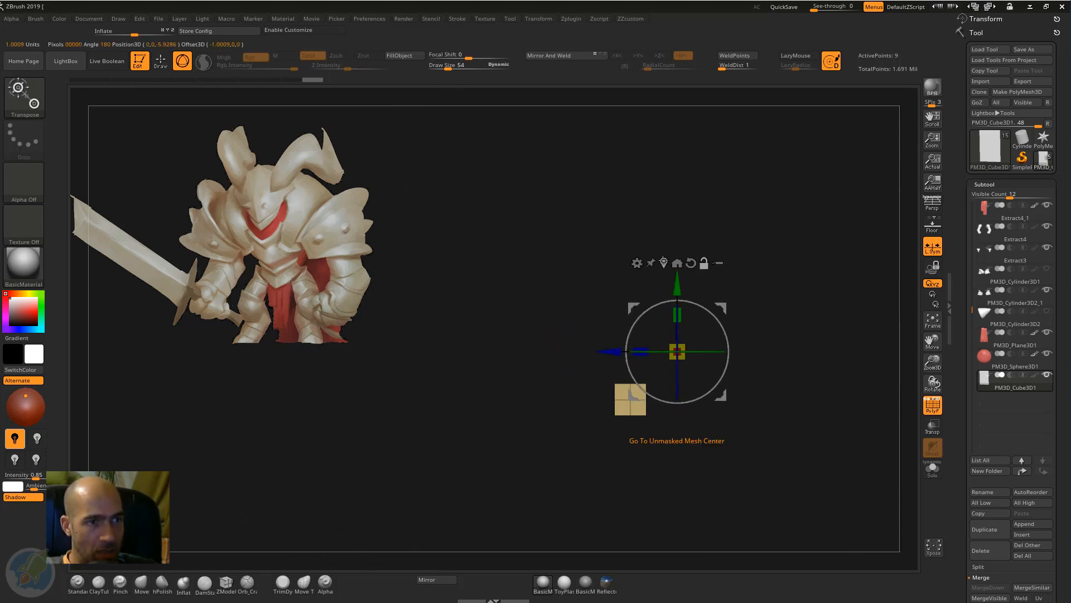
pyautogui.click(677, 262)
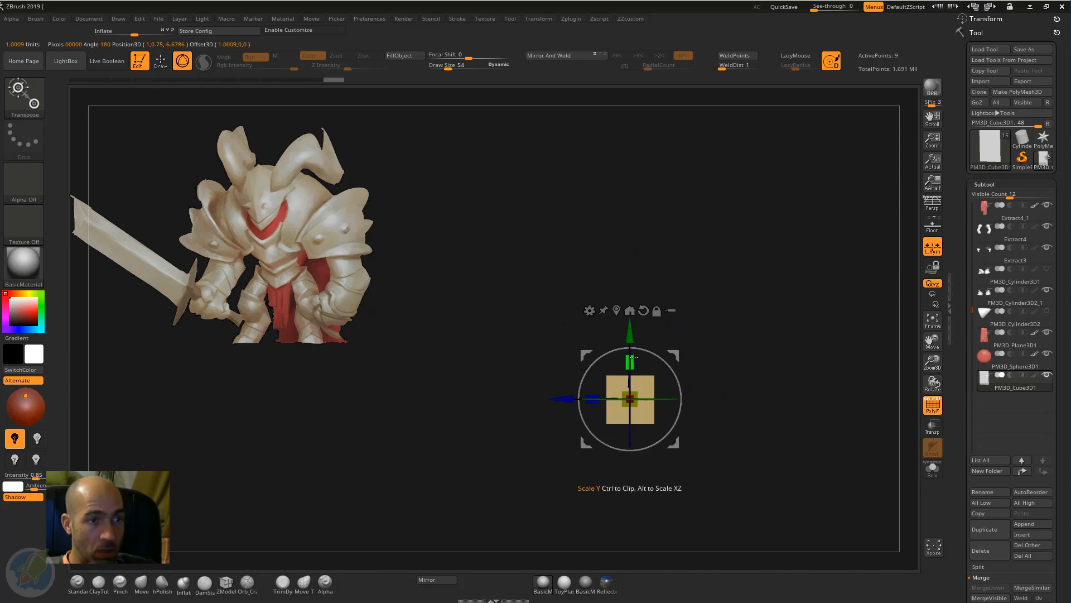
# Stretch the patch vertically and enlarge it uniformly into a long, narrow strip for the sword blade.
pyautogui.moveTo(633, 358); pyautogui.dragTo(631, 174)
pyautogui.keyDown('alt'); pyautogui.moveTo(727, 266); pyautogui.dragTo(709, 229); pyautogui.keyUp('alt')
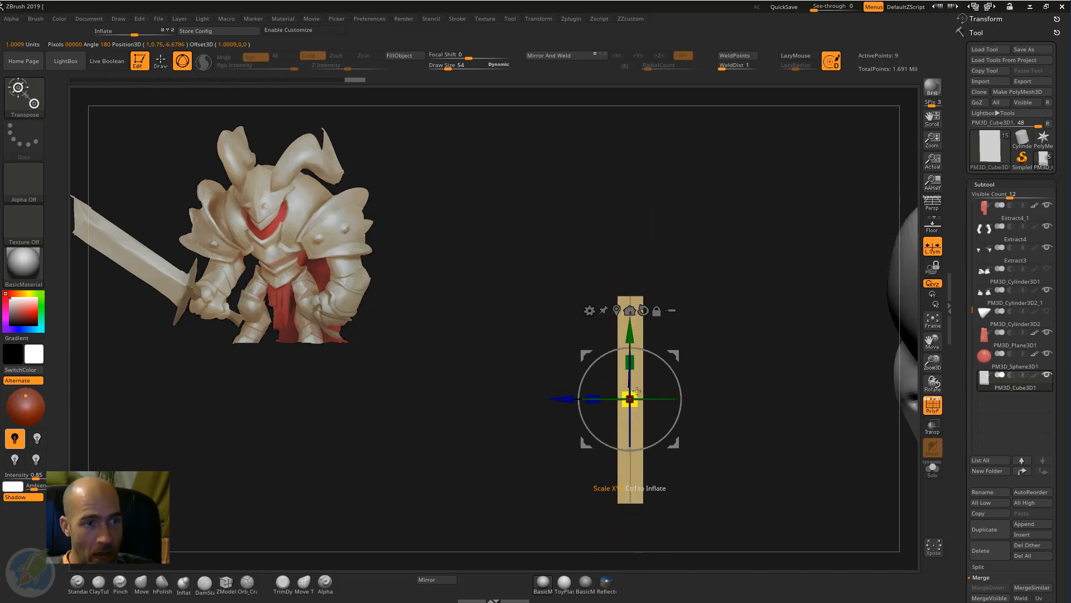
pyautogui.moveTo(637, 390); pyautogui.dragTo(530, 396)
pyautogui.moveTo(634, 361); pyautogui.dragTo(633, 341)
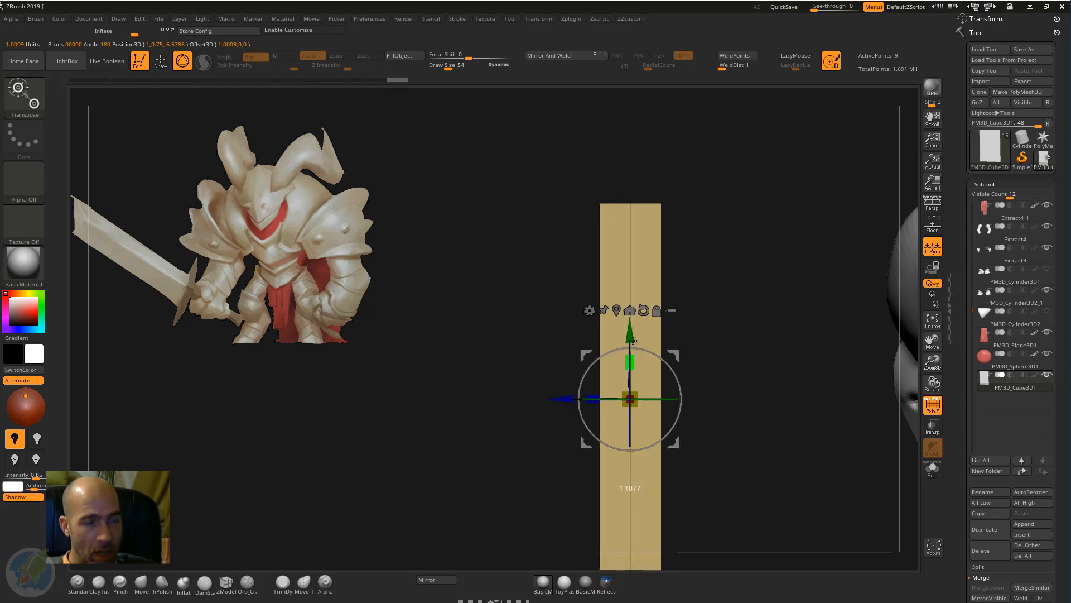
pyautogui.press('q')
# Slant the blade strip's upper end into an angled tip with the Move brush.
pyautogui.moveTo(745, 328)
pyautogui.mouseDown()
pyautogui.moveTo(694, 292)
pyautogui.moveTo(708, 287)
pyautogui.moveTo(672, 183)
pyautogui.mouseUp()
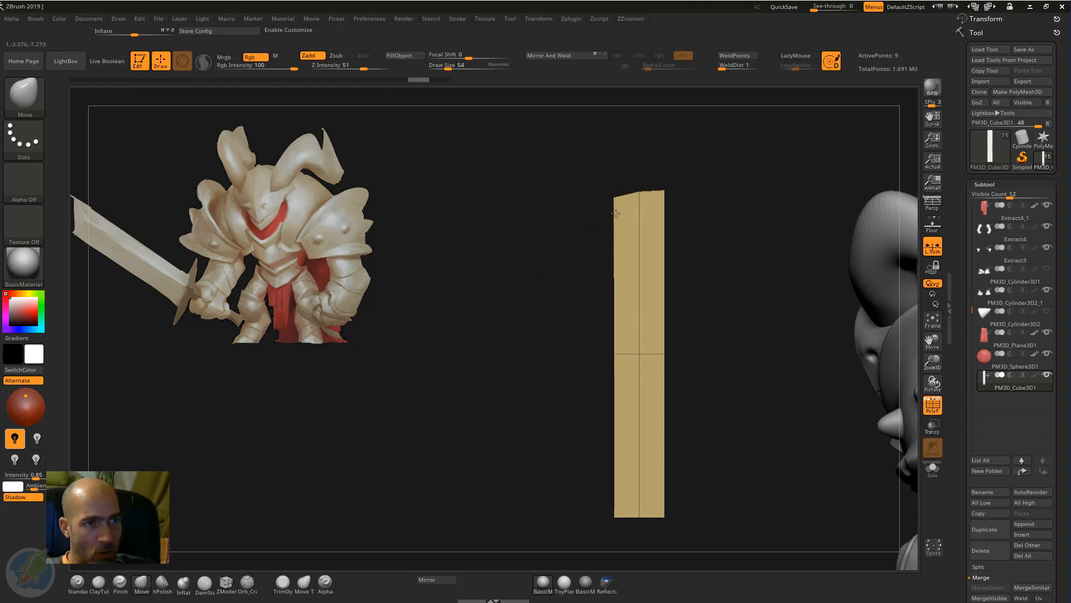
pyautogui.moveTo(615, 213); pyautogui.dragTo(619, 234)
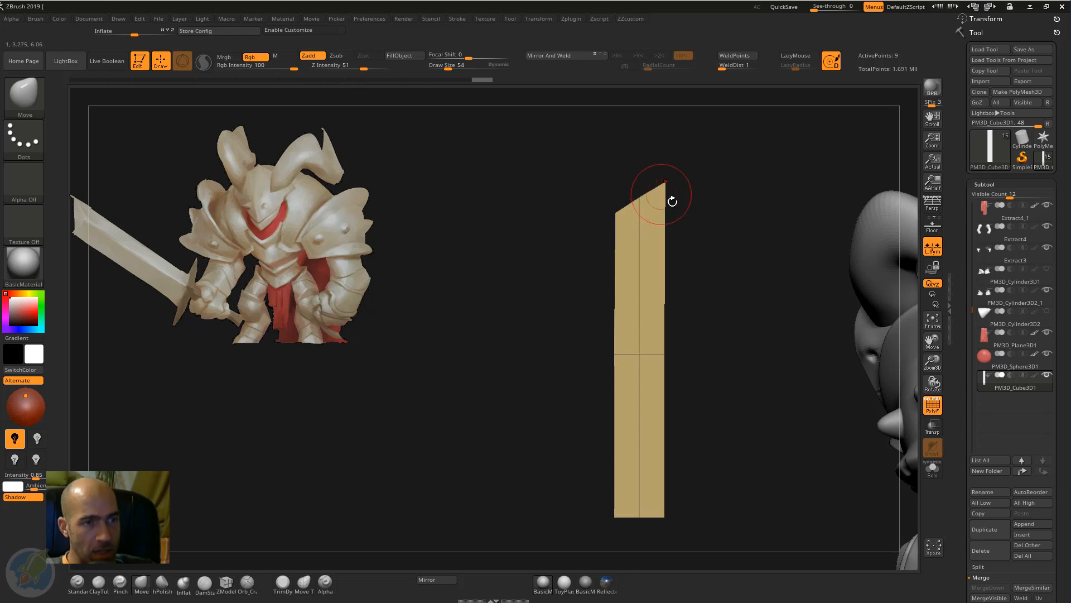
pyautogui.moveTo(672, 201)
pyautogui.mouseDown()
pyautogui.moveTo(713, 220)
pyautogui.moveTo(696, 220)
pyautogui.moveTo(696, 349)
pyautogui.moveTo(717, 369)
pyautogui.moveTo(648, 273)
pyautogui.mouseUp()
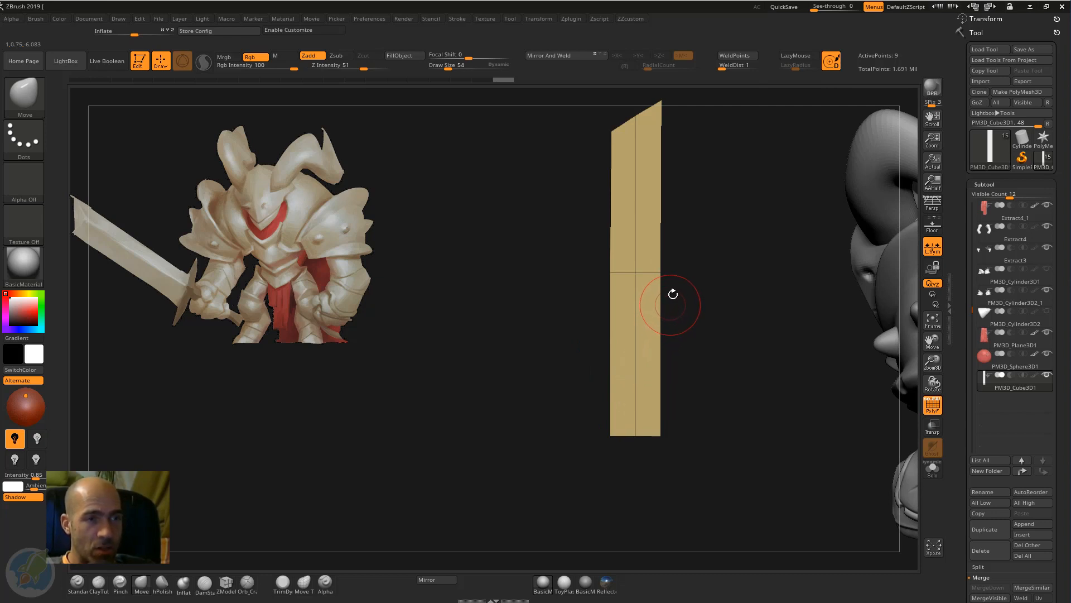
# Mask the blade strip except its middle edge row, raise that row to just below the angled tip, and clear the mask.
pyautogui.press('ctrl')
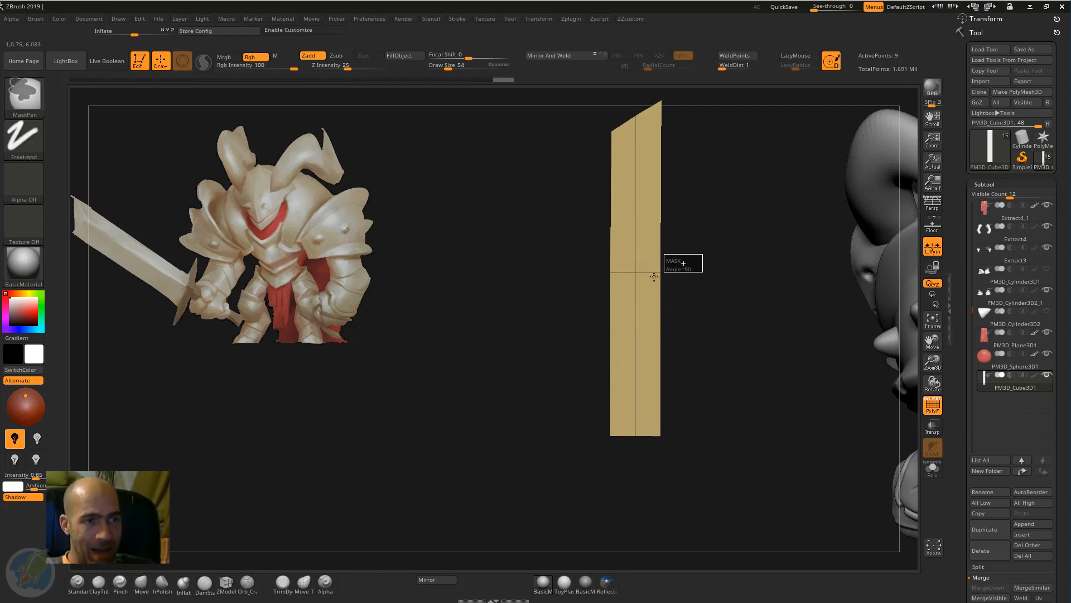
pyautogui.moveTo(654, 277)
pyautogui.keyDown('ctrl'); pyautogui.mouseDown()
pyautogui.moveTo(561, 304)
pyautogui.moveTo(568, 294)
pyautogui.mouseUp(); pyautogui.keyUp('ctrl')
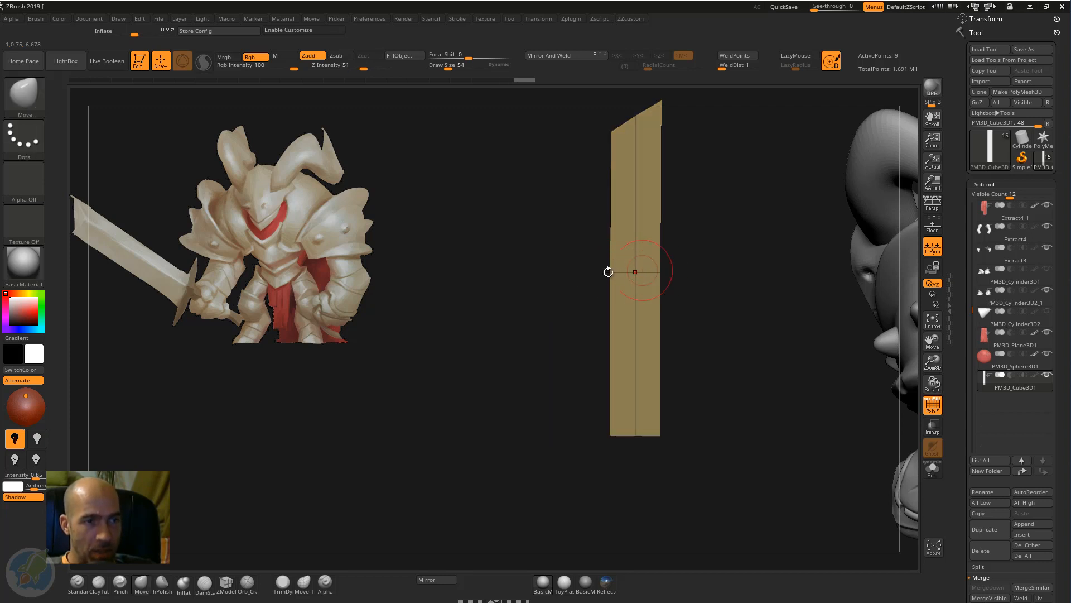
pyautogui.press('ctrl')
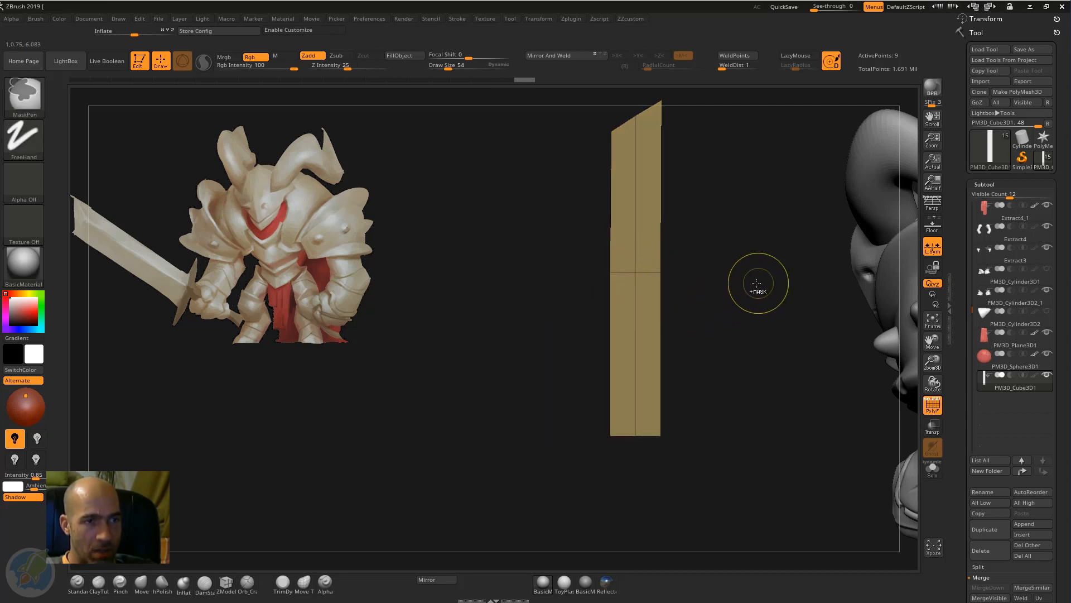
pyautogui.moveTo(755, 254)
pyautogui.keyDown('alt'); pyautogui.mouseDown()
pyautogui.moveTo(727, 291)
pyautogui.moveTo(699, 237)
pyautogui.mouseUp(); pyautogui.keyUp('alt')
pyautogui.press('w')
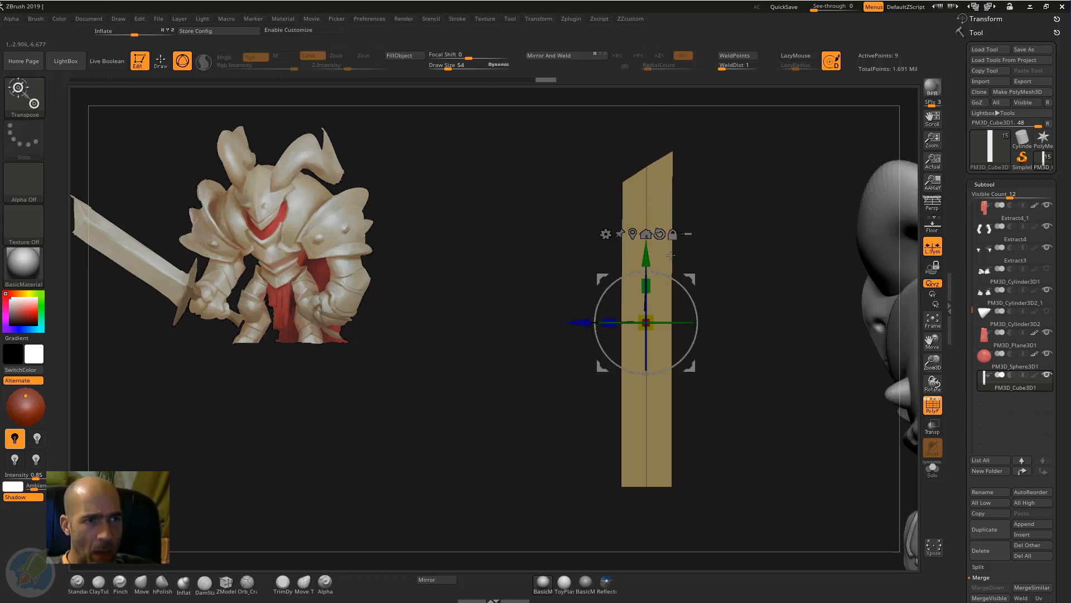
pyautogui.keyDown('alt'); pyautogui.moveTo(646, 252); pyautogui.dragTo(651, 124); pyautogui.keyUp('alt')
pyautogui.press('q')
pyautogui.moveTo(775, 295); pyautogui.dragTo(707, 267)
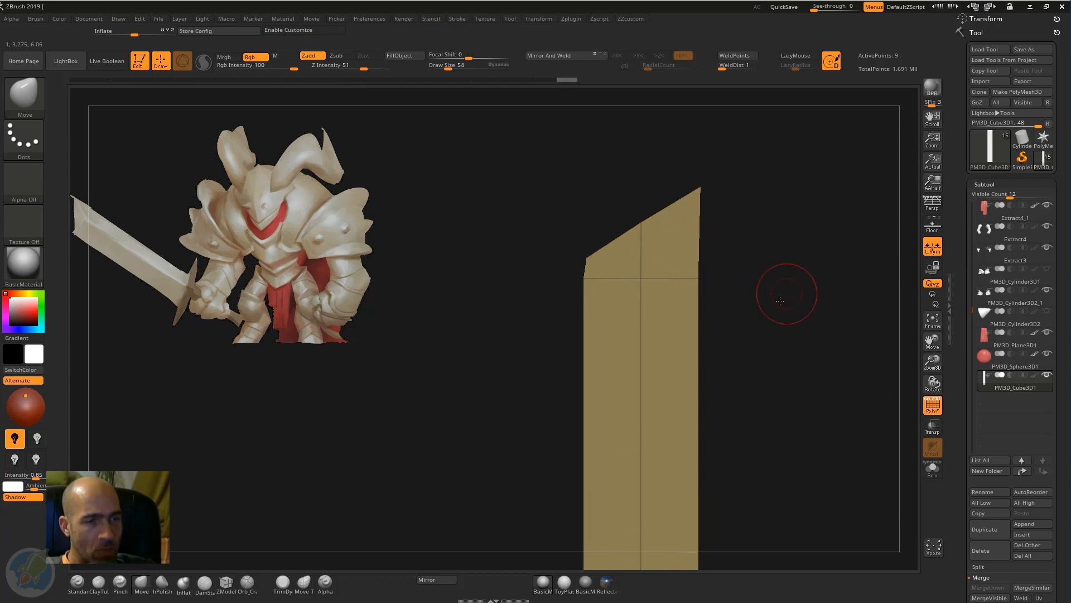
pyautogui.moveTo(780, 301); pyautogui.dragTo(720, 330)
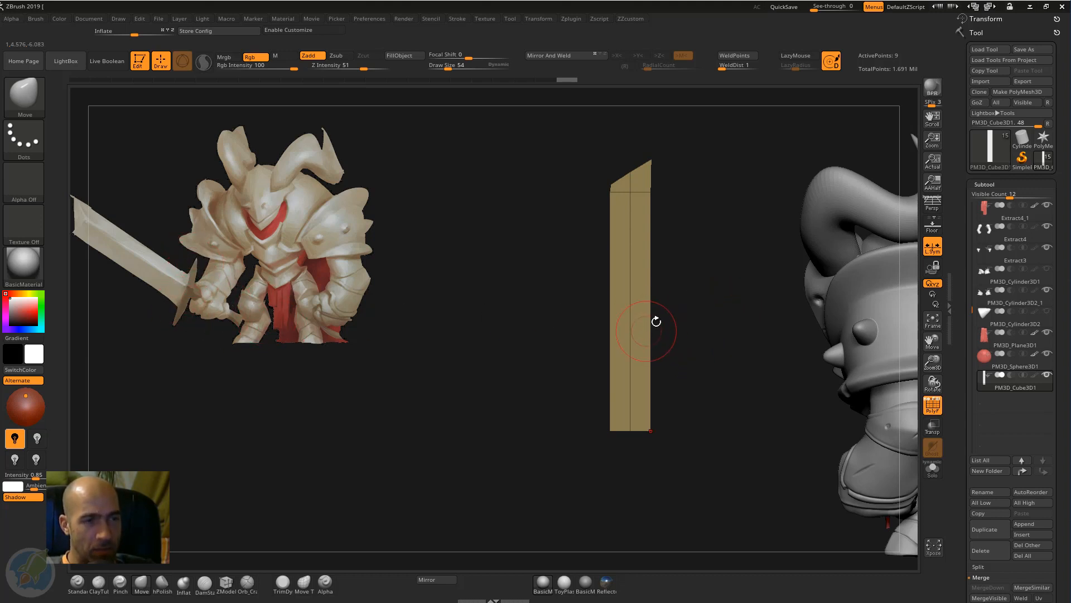
pyautogui.keyDown('ctrl'); pyautogui.moveTo(716, 302); pyautogui.dragTo(722, 238); pyautogui.keyUp('ctrl')
# Duplicate the blade subtool, move the copy down to the blade's base, and scale it to about two-thirds of the blade's width.
pyautogui.click(985, 529)
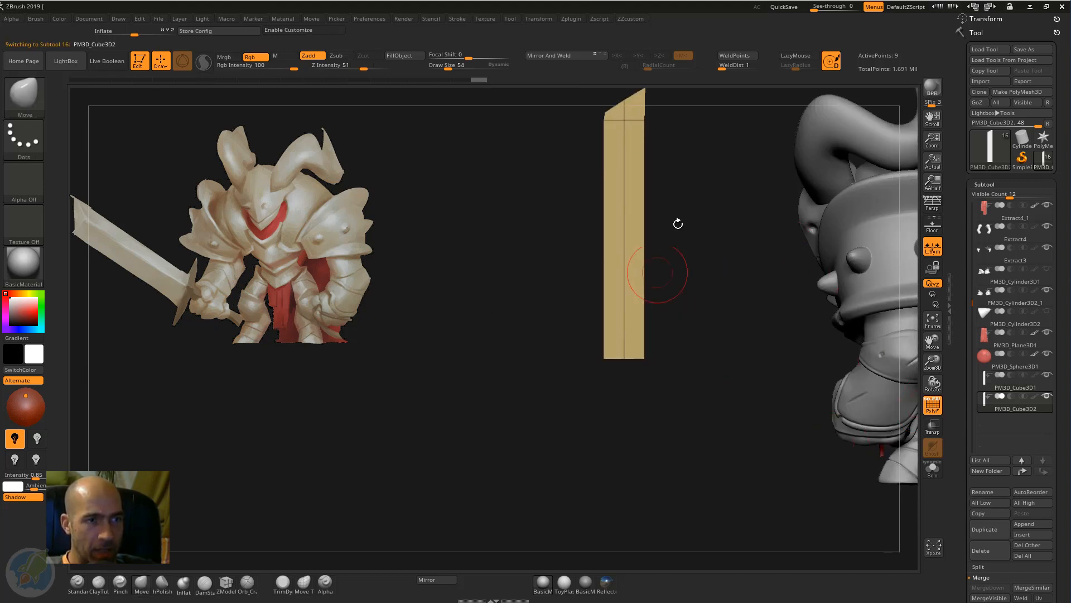
pyautogui.press('w')
pyautogui.keyDown('alt'); pyautogui.moveTo(679, 232); pyautogui.dragTo(691, 301); pyautogui.keyUp('alt')
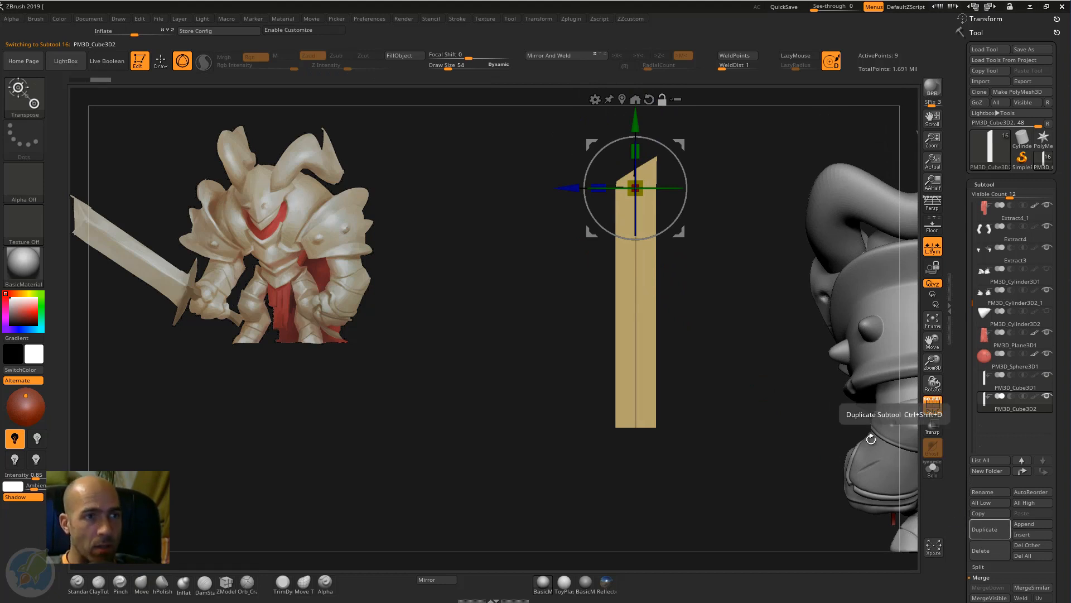
pyautogui.moveTo(636, 125); pyautogui.dragTo(635, 353)
pyautogui.moveTo(634, 430); pyautogui.dragTo(624, 459)
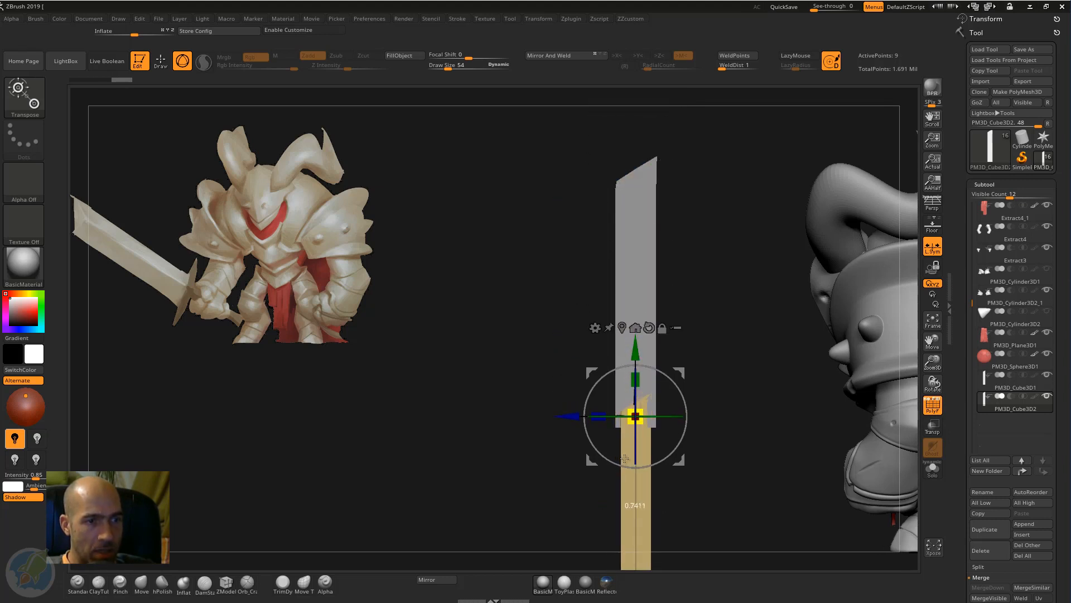
pyautogui.keyDown('alt'); pyautogui.moveTo(737, 442); pyautogui.dragTo(747, 314); pyautogui.keyUp('alt')
# Remove the slanted tip section from the narrower copy, keeping only its straight lower part as the handle.
pyautogui.press('q')
pyautogui.keyDown('alt'); pyautogui.moveTo(754, 275); pyautogui.dragTo(732, 280); pyautogui.keyUp('alt')
pyautogui.keyDown('ctrl'); pyautogui.keyDown('alt'); pyautogui.keyDown('shift'); pyautogui.moveTo(737, 193); pyautogui.dragTo(602, 284); pyautogui.keyUp('shift'); pyautogui.keyUp('alt'); pyautogui.keyUp('ctrl')
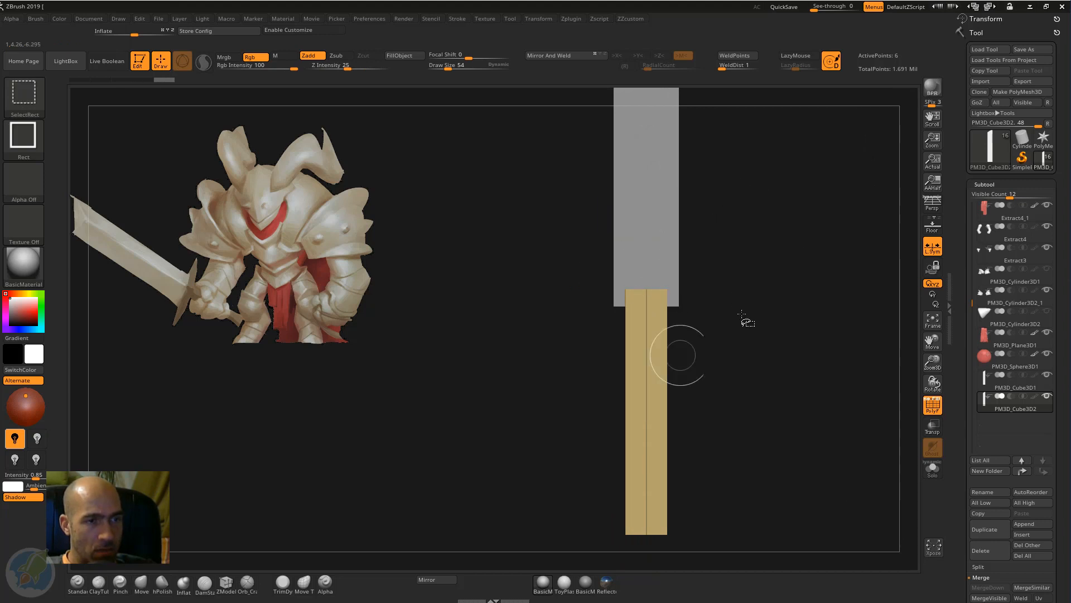
pyautogui.press('z')
pyautogui.click(702, 383)
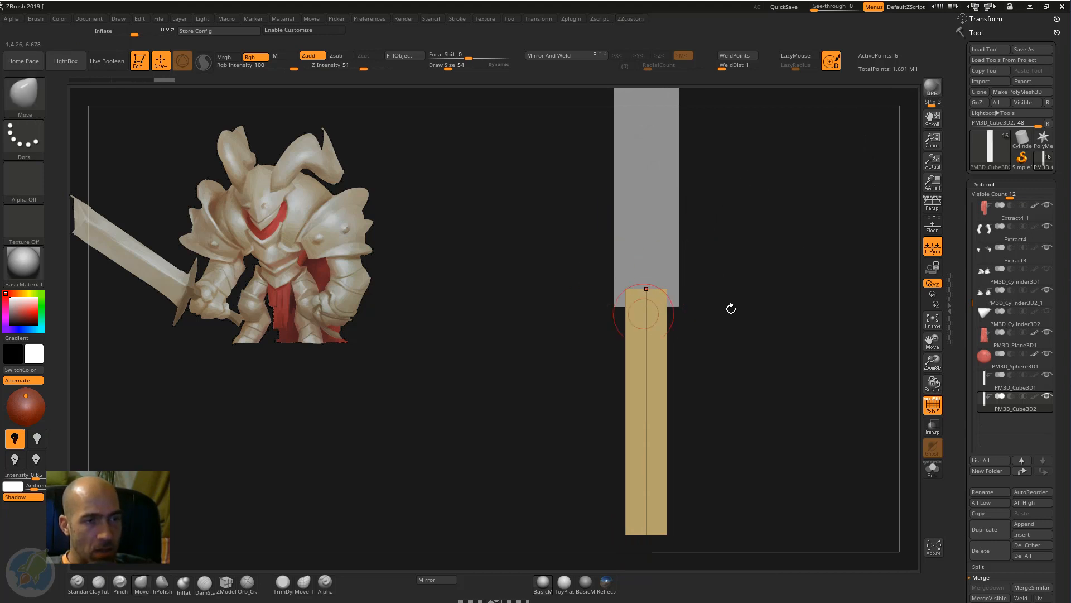
# Shorten the handle strip vertically from its upper end at the base of the blade.
pyautogui.moveTo(731, 308); pyautogui.dragTo(697, 301)
pyautogui.press('w')
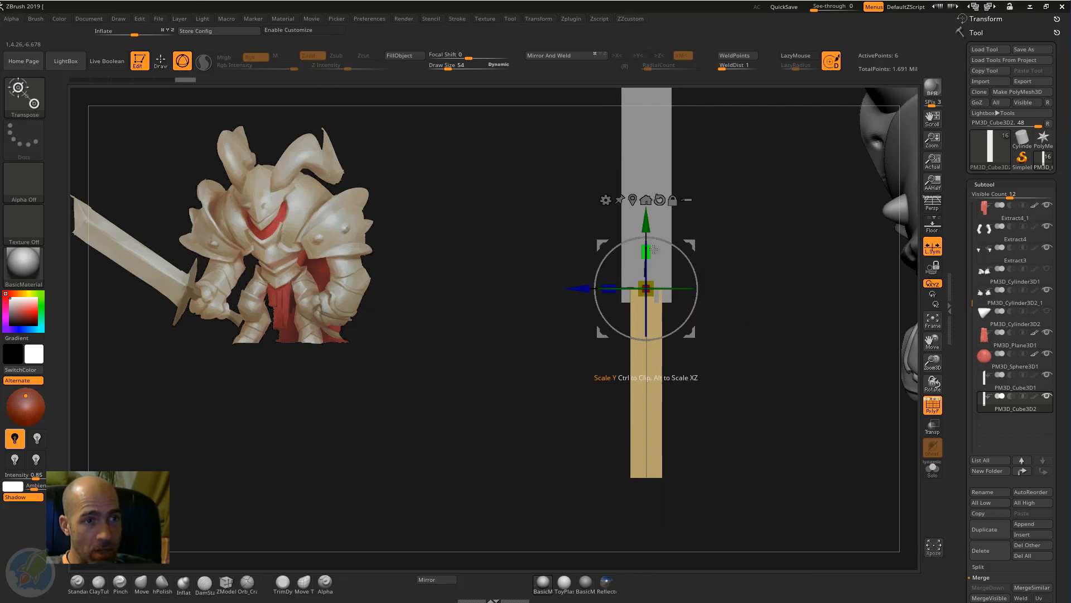
pyautogui.moveTo(653, 252); pyautogui.dragTo(654, 267)
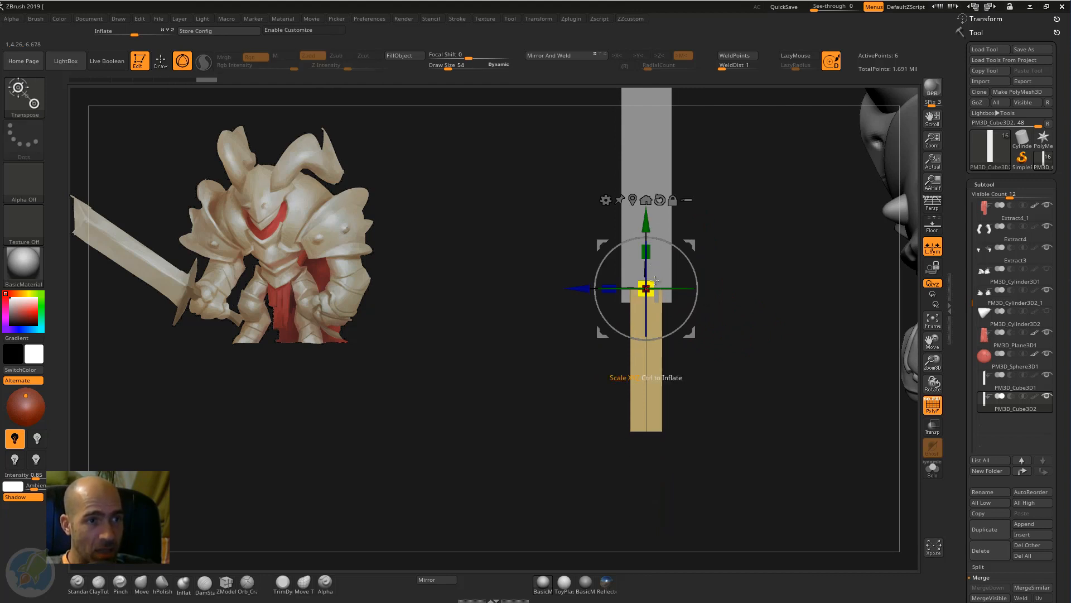
# Lower the handle strip so its upper end meets the blade's bottom edge.
pyautogui.press('q')
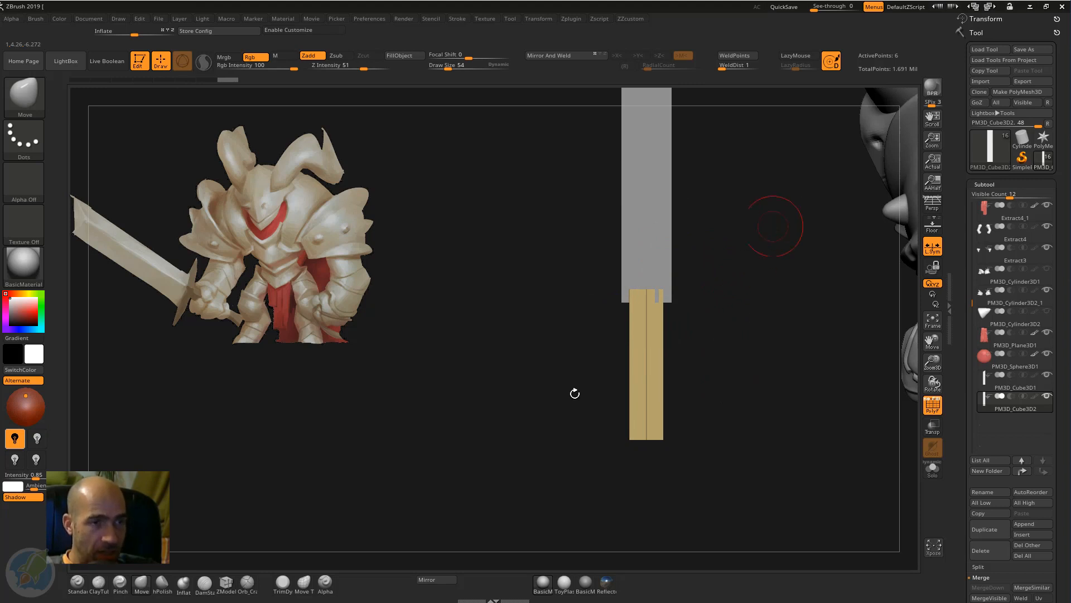
pyautogui.press('w')
pyautogui.moveTo(643, 226); pyautogui.dragTo(643, 240)
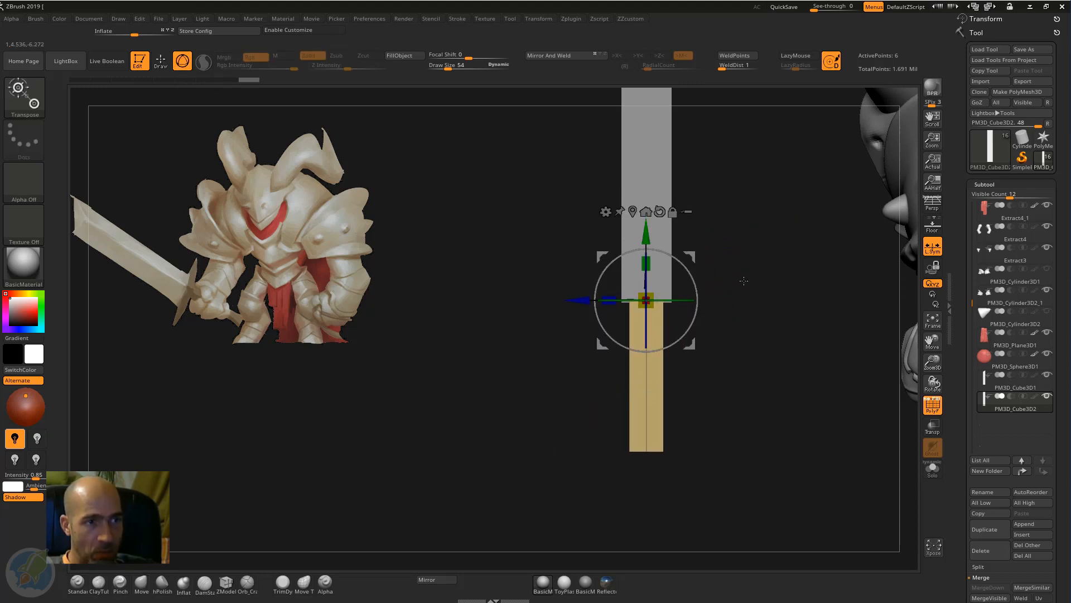
pyautogui.keyDown('ctrl'); pyautogui.moveTo(744, 280); pyautogui.dragTo(724, 425, button='right'); pyautogui.keyUp('ctrl')
pyautogui.keyDown('ctrl'); pyautogui.moveTo(724, 425); pyautogui.dragTo(666, 381, button='right'); pyautogui.keyUp('ctrl')
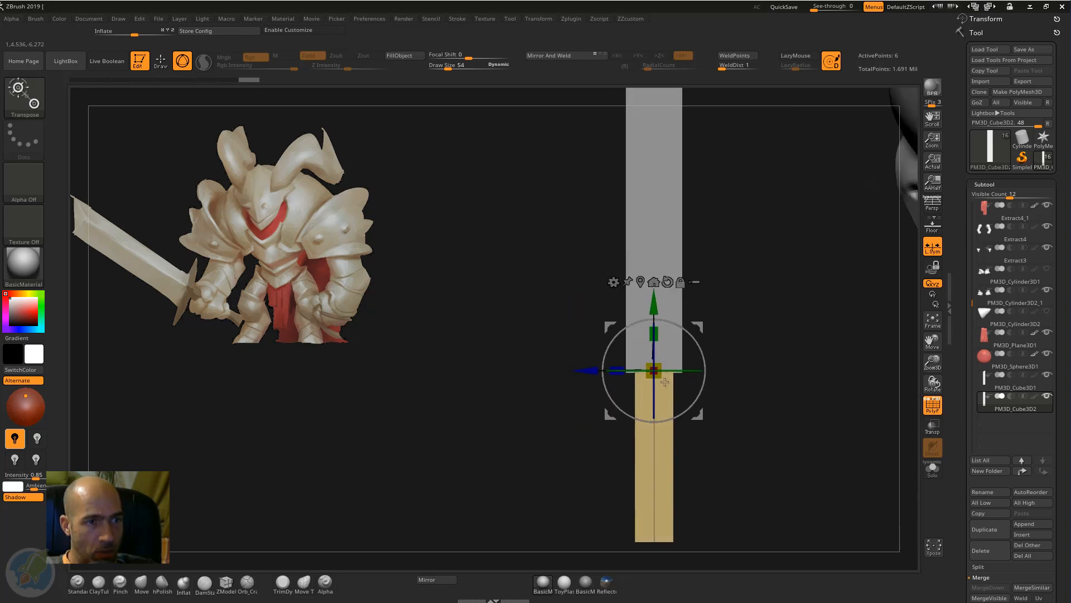
pyautogui.moveTo(659, 370); pyautogui.dragTo(659, 385)
pyautogui.moveTo(785, 382)
pyautogui.keyDown('alt'); pyautogui.mouseDown(button='right')
pyautogui.moveTo(782, 363)
pyautogui.moveTo(783, 413)
pyautogui.moveTo(876, 415)
pyautogui.moveTo(775, 415)
pyautogui.moveTo(773, 361)
pyautogui.moveTo(772, 371)
pyautogui.mouseUp(button='right'); pyautogui.keyUp('alt')
# Narrow the handle strip horizontally to about half the blade's width and quick-save the project.
pyautogui.press('q')
pyautogui.press('w')
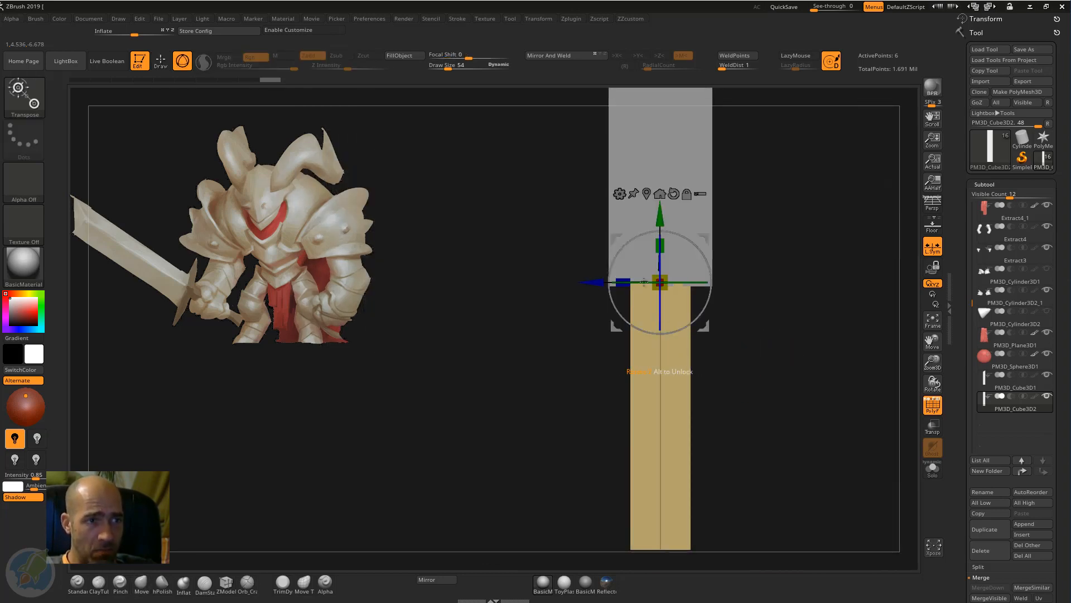
pyautogui.moveTo(624, 276); pyautogui.dragTo(649, 275)
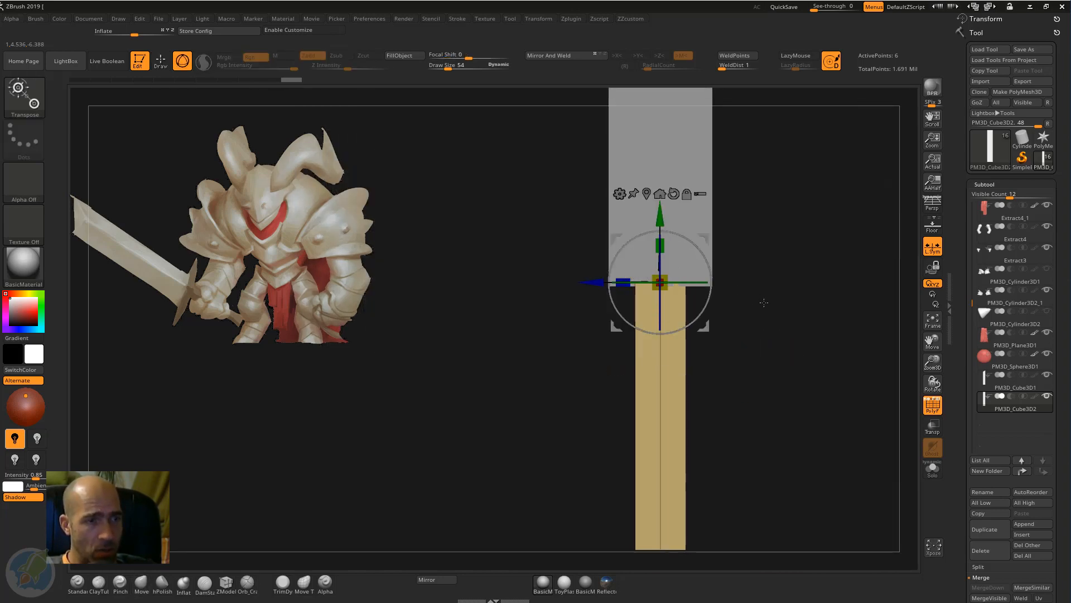
pyautogui.hotkey('ctrl', 's')
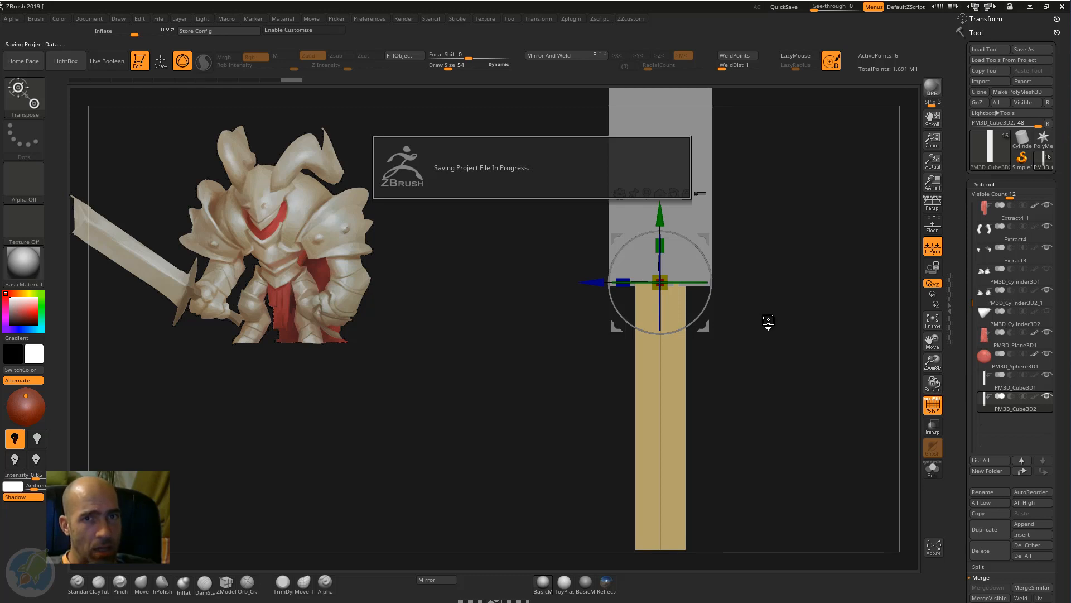
pyautogui.press('q')
pyautogui.moveTo(760, 327); pyautogui.dragTo(726, 369)
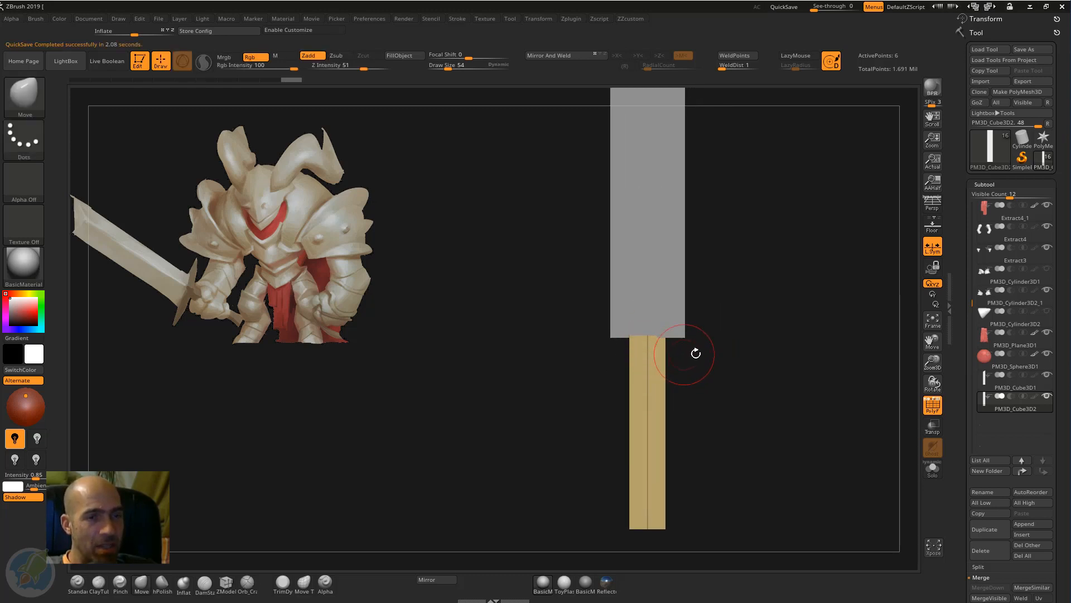
# Duplicate the handle subtool, rotate the copy 90 degrees, and centre it across the blade's base as the crossguard.
pyautogui.click(989, 530)
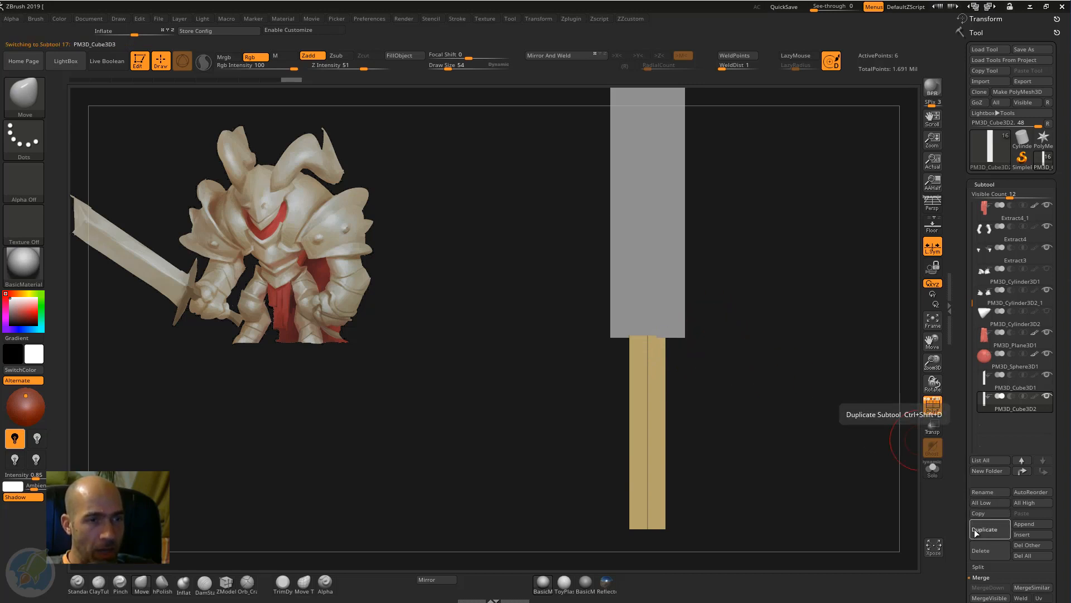
pyautogui.press('w')
pyautogui.moveTo(691, 315); pyautogui.dragTo(630, 302)
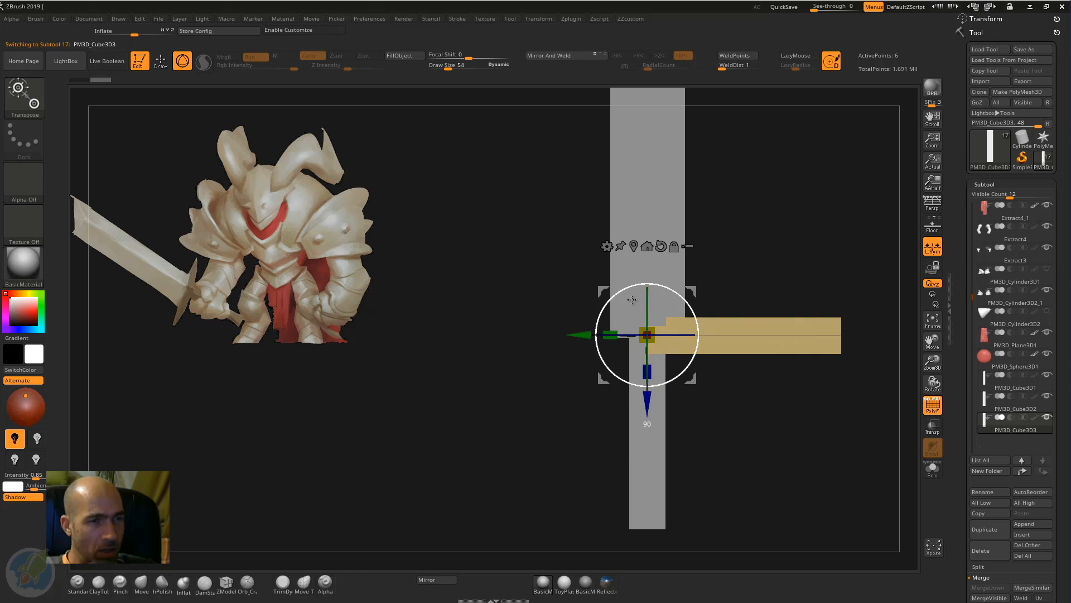
pyautogui.moveTo(581, 331); pyautogui.dragTo(548, 333)
pyautogui.moveTo(665, 334); pyautogui.dragTo(610, 346)
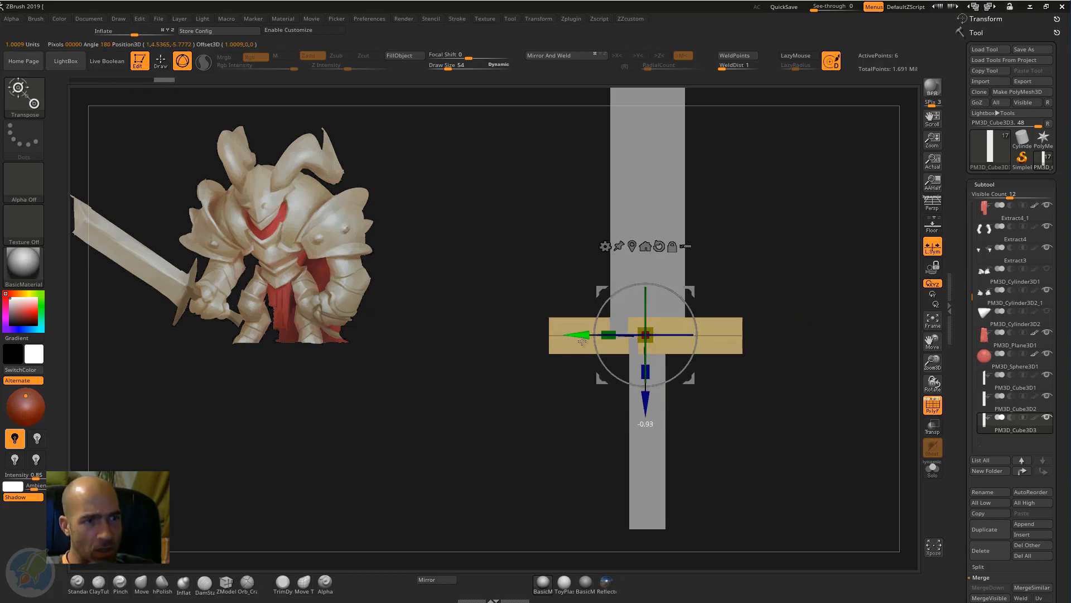
pyautogui.keyDown('alt'); pyautogui.moveTo(814, 353); pyautogui.dragTo(756, 309); pyautogui.keyUp('alt')
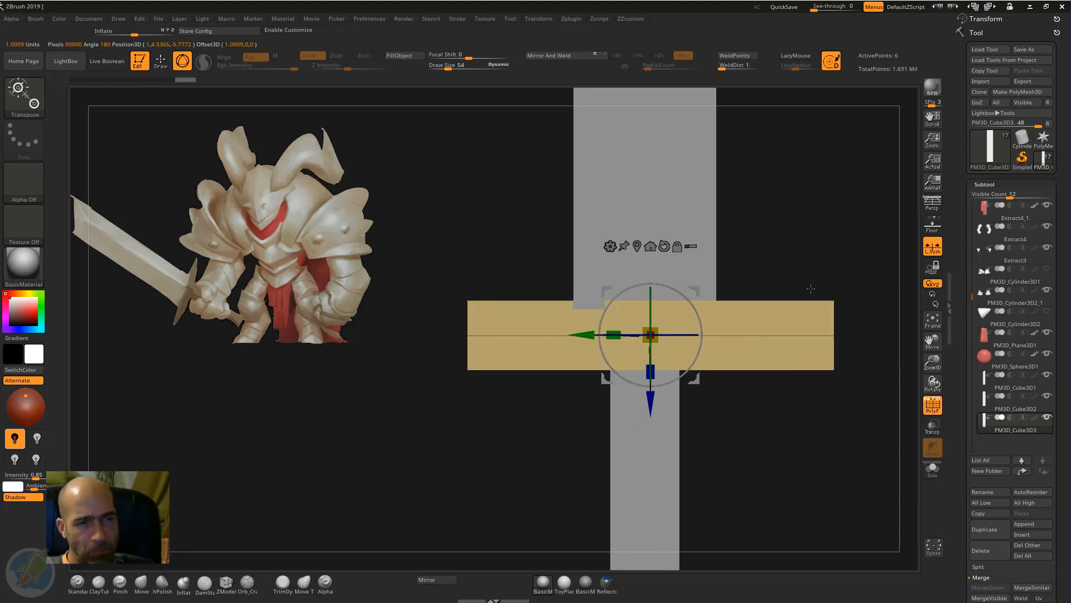
# Insert a vertical edge loop at the middle of the crossguard with the ZModeler edge action Insert.
pyautogui.press('q')
pyautogui.keyDown('alt'); pyautogui.moveTo(822, 274); pyautogui.dragTo(789, 264); pyautogui.keyUp('alt')
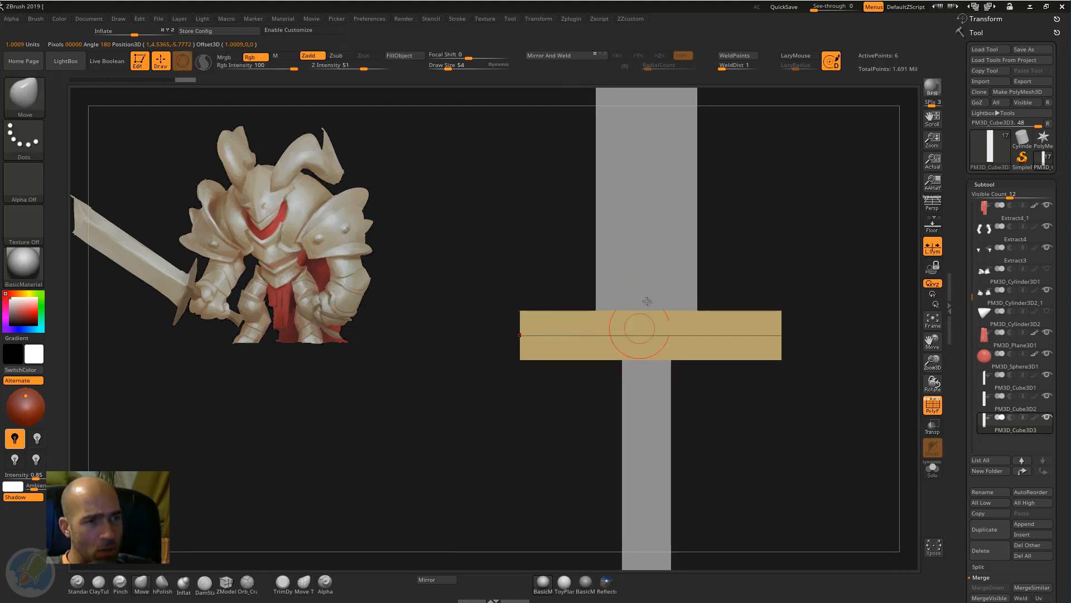
pyautogui.click(232, 584)
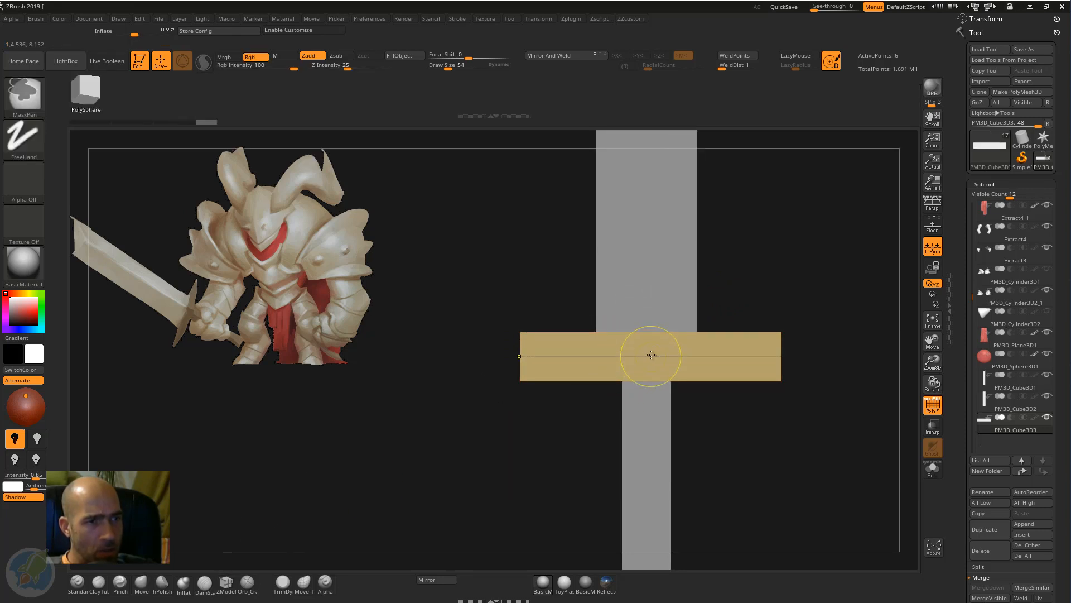
pyautogui.press('space')
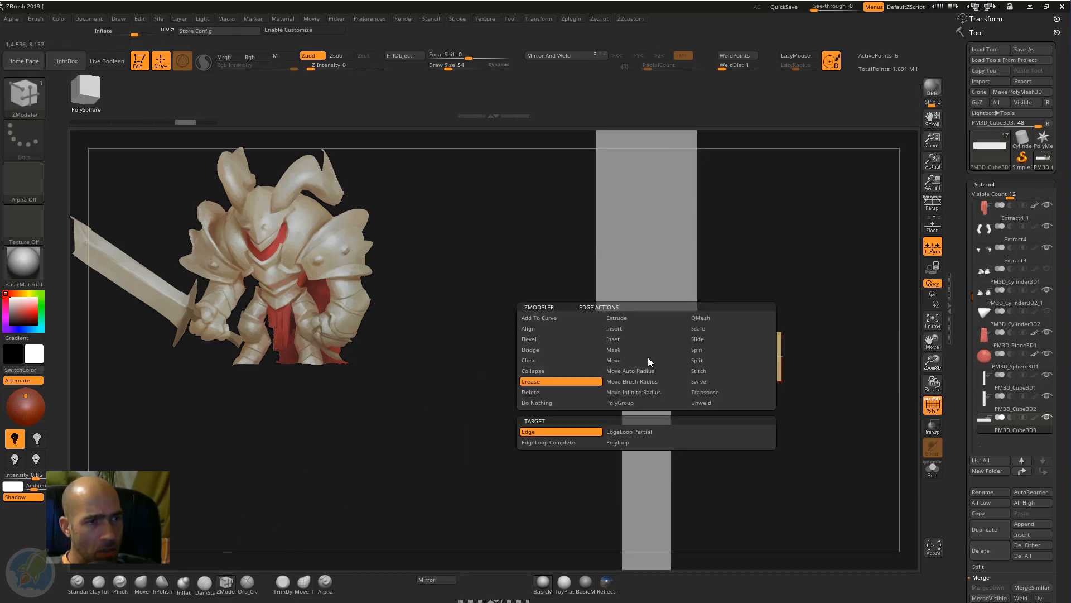
pyautogui.click(615, 328)
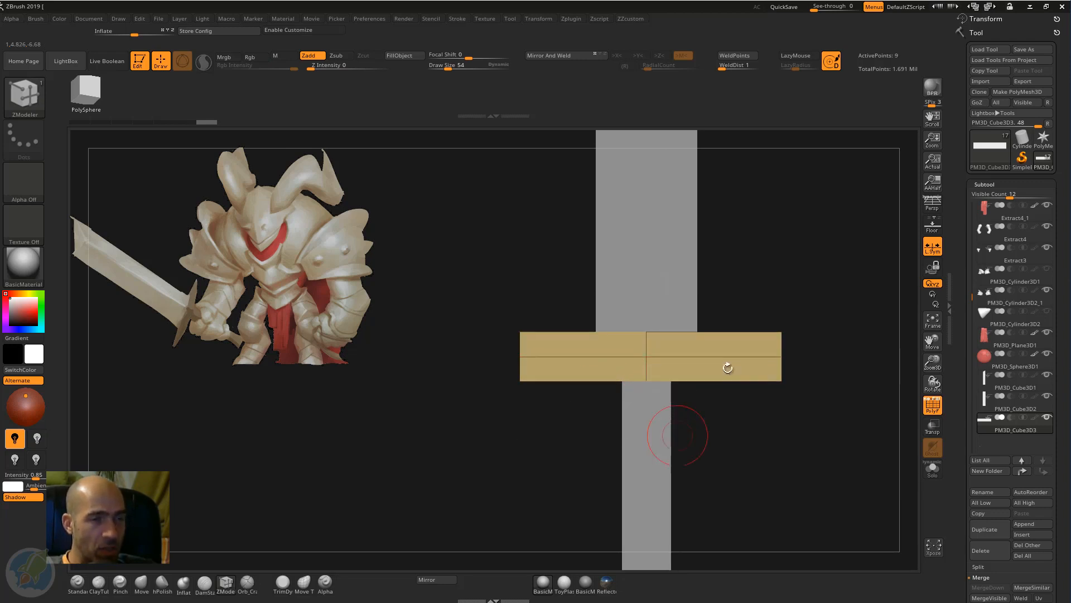
pyautogui.moveTo(775, 426); pyautogui.dragTo(794, 342)
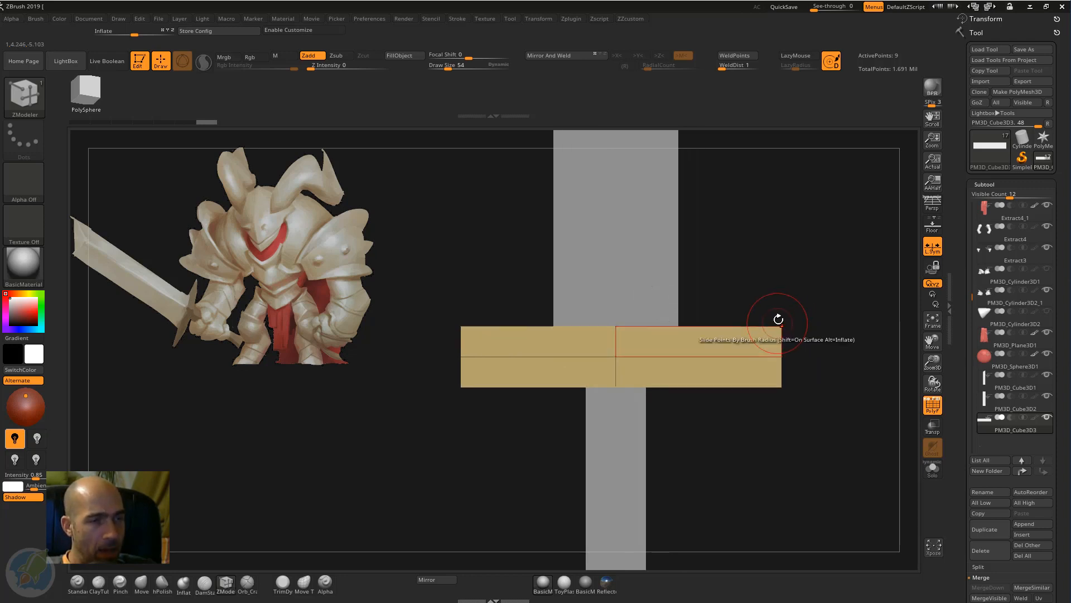
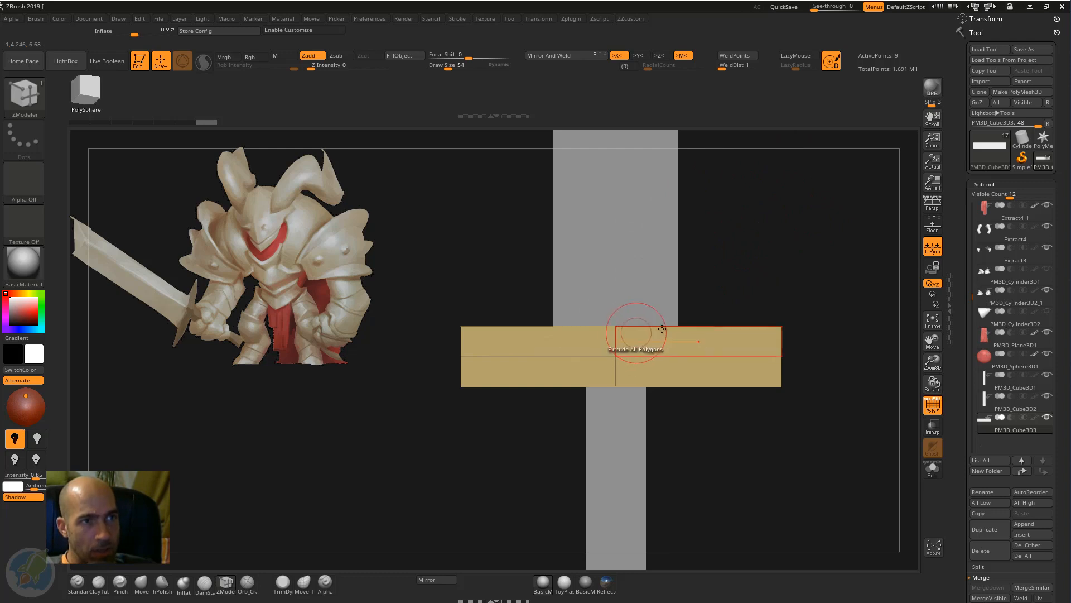
# Switch symmetry from X to the Y and Z axes and taper both crossguard ends to narrow tips with the Move brush.
pyautogui.click(640, 56)
pyautogui.click(617, 55)
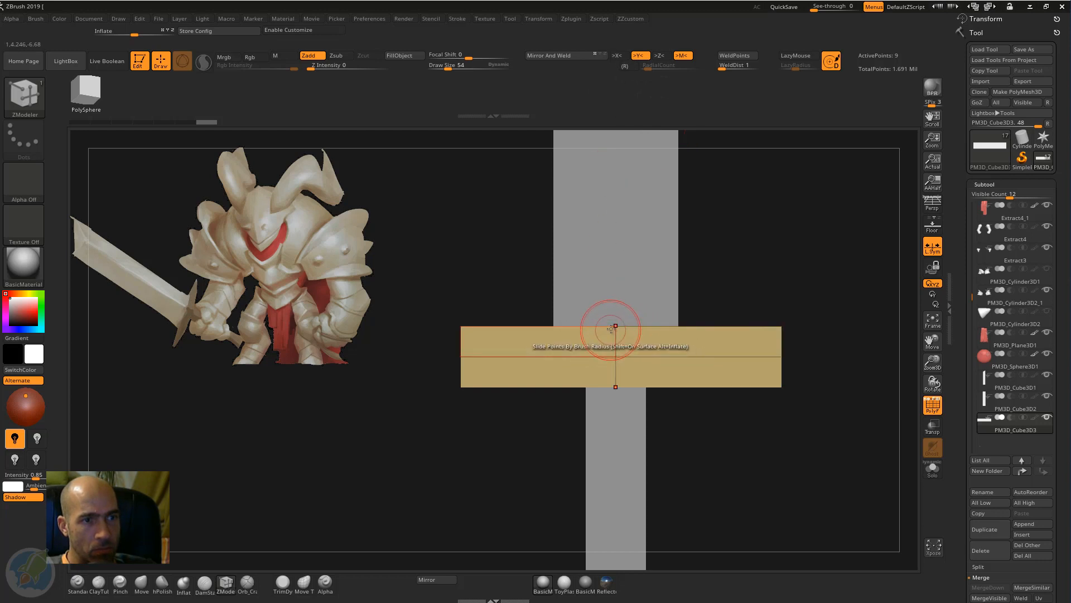
pyautogui.click(661, 56)
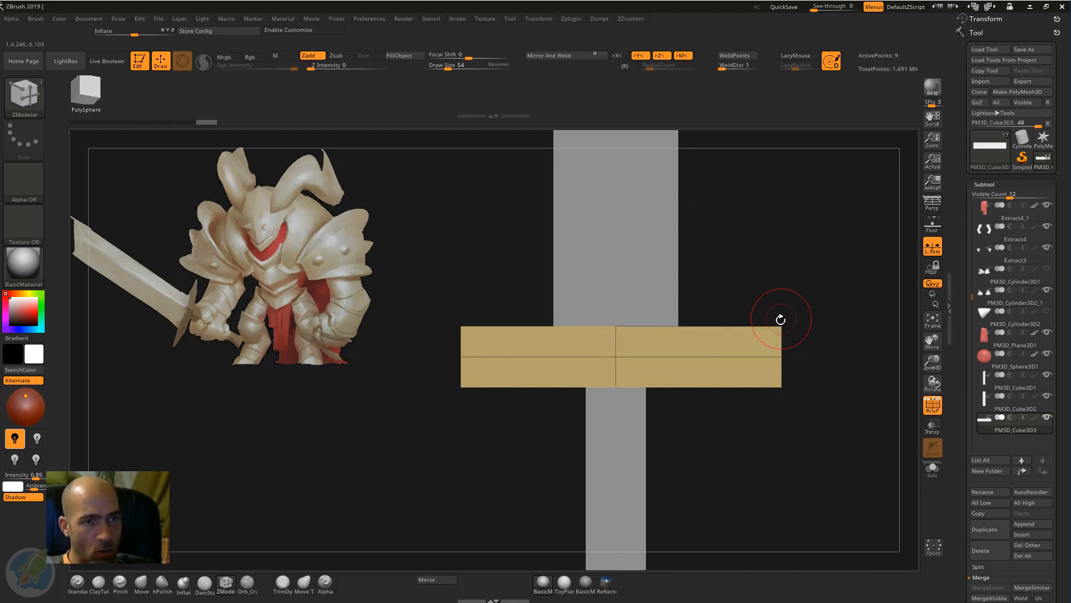
pyautogui.press('b')
pyautogui.press('m')
pyautogui.press('v')
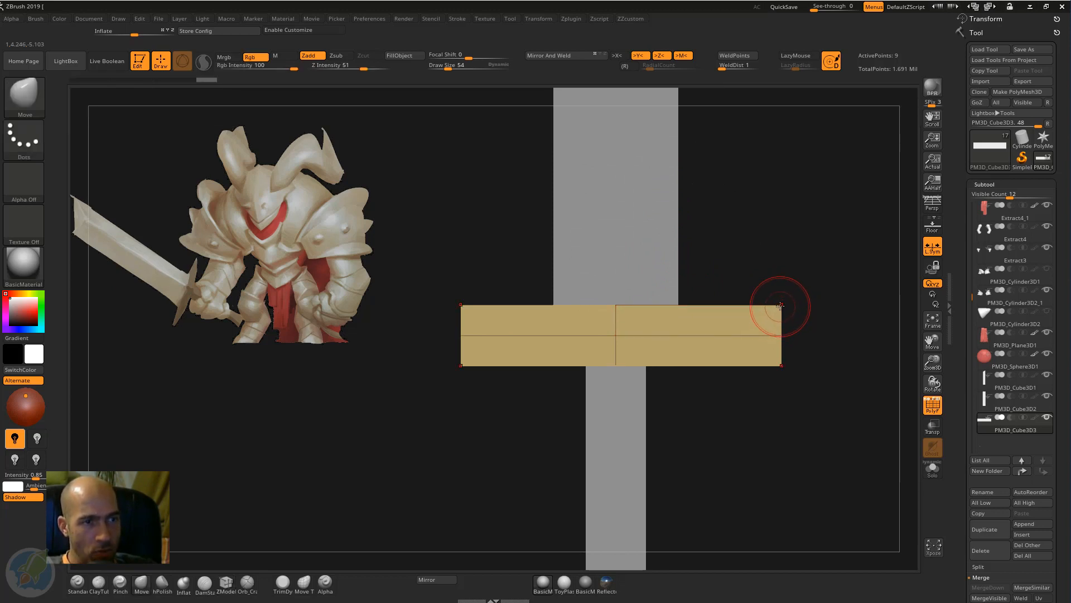
pyautogui.moveTo(780, 306); pyautogui.dragTo(770, 350)
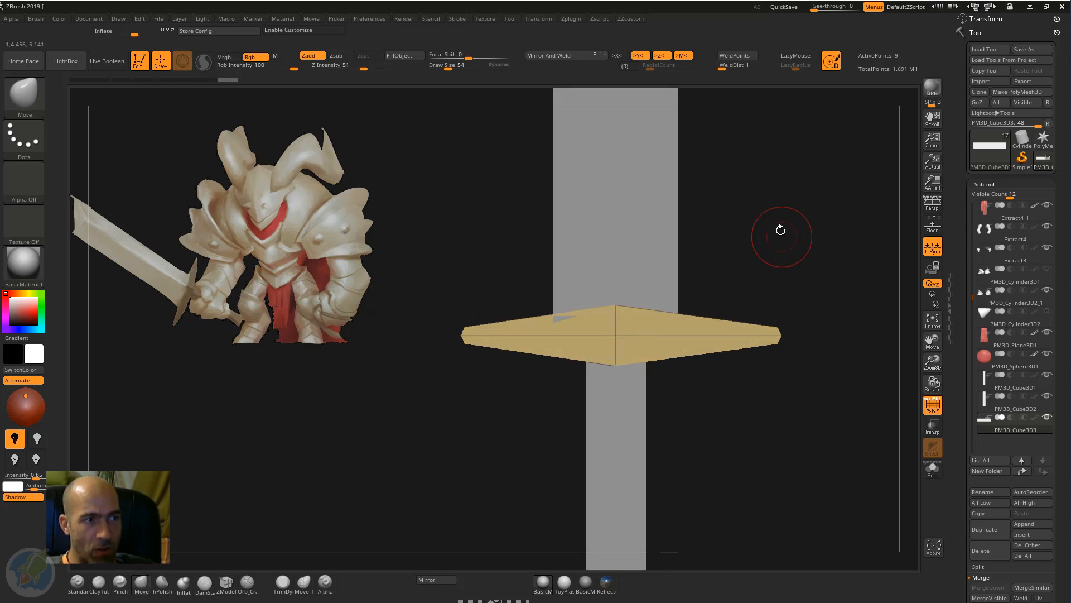
pyautogui.moveTo(784, 304)
pyautogui.mouseDown()
pyautogui.moveTo(748, 306)
pyautogui.moveTo(775, 320)
pyautogui.moveTo(762, 333)
pyautogui.moveTo(797, 334)
pyautogui.mouseUp()
# Select the handle subtool and insert a horizontal edge loop about a quarter of the way up from its lower end.
pyautogui.keyDown('alt'); pyautogui.moveTo(817, 277); pyautogui.dragTo(765, 361); pyautogui.keyUp('alt')
pyautogui.keyDown('alt'); pyautogui.moveTo(790, 303); pyautogui.dragTo(739, 350); pyautogui.keyUp('alt')
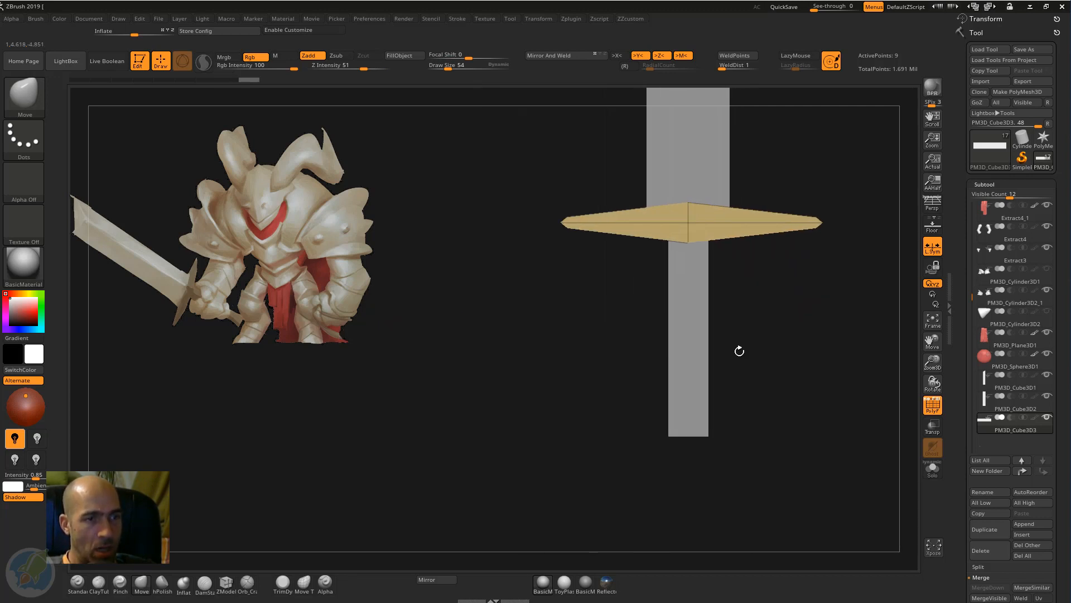
pyautogui.keyDown('alt'); pyautogui.click(703, 357); pyautogui.keyUp('alt')
pyautogui.keyDown('alt'); pyautogui.moveTo(782, 296); pyautogui.dragTo(787, 335); pyautogui.keyUp('alt')
pyautogui.click(228, 584)
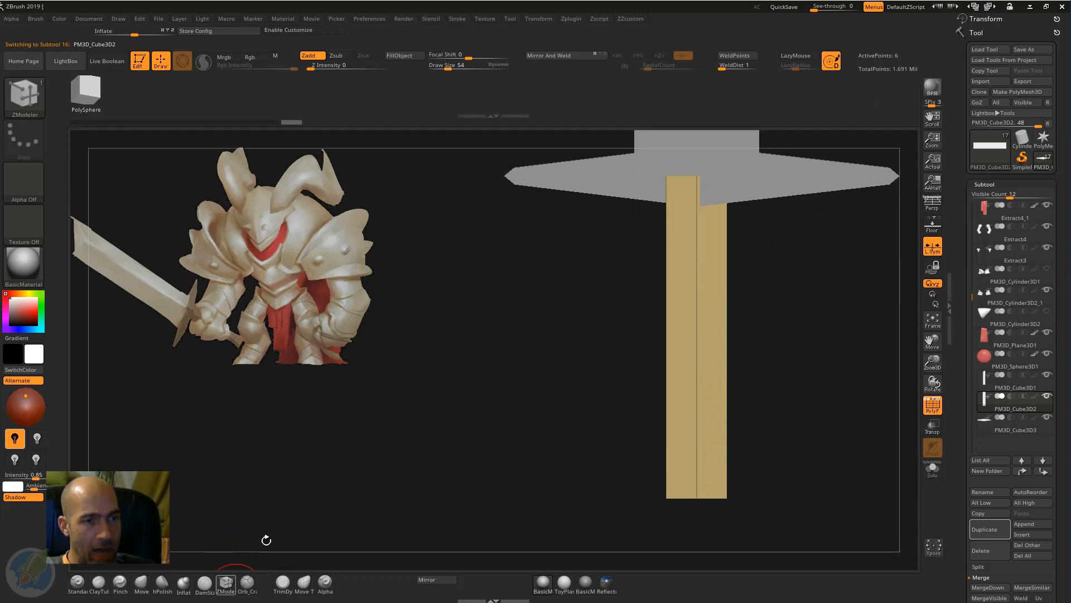
pyautogui.click(700, 431)
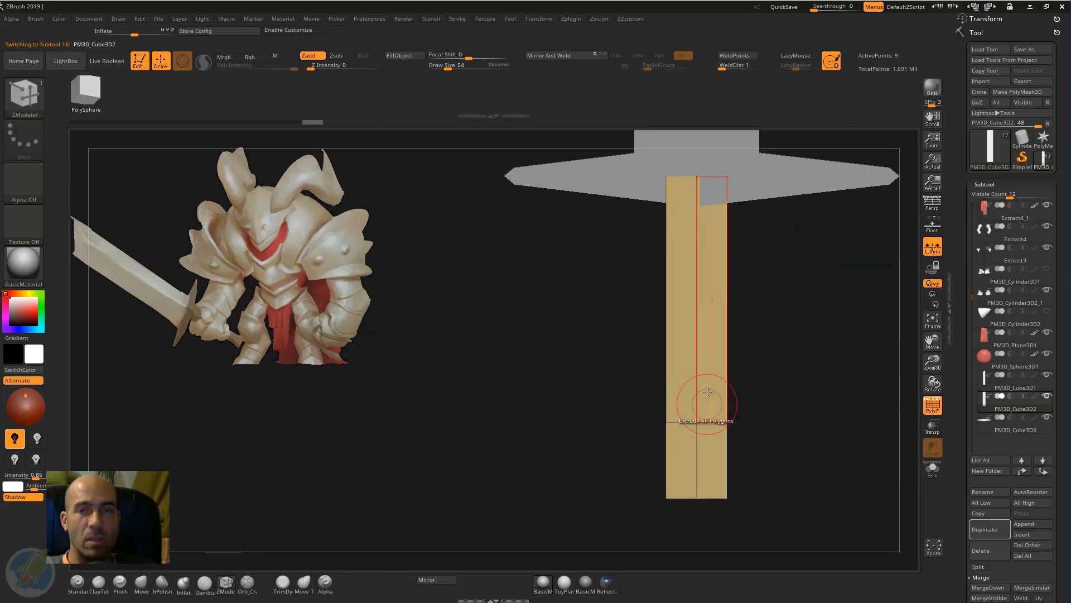
# Mask the handle except its bottom edge and widen that edge to about 1.5 times the handle's width as a flared pommel.
pyautogui.press('ctrl')
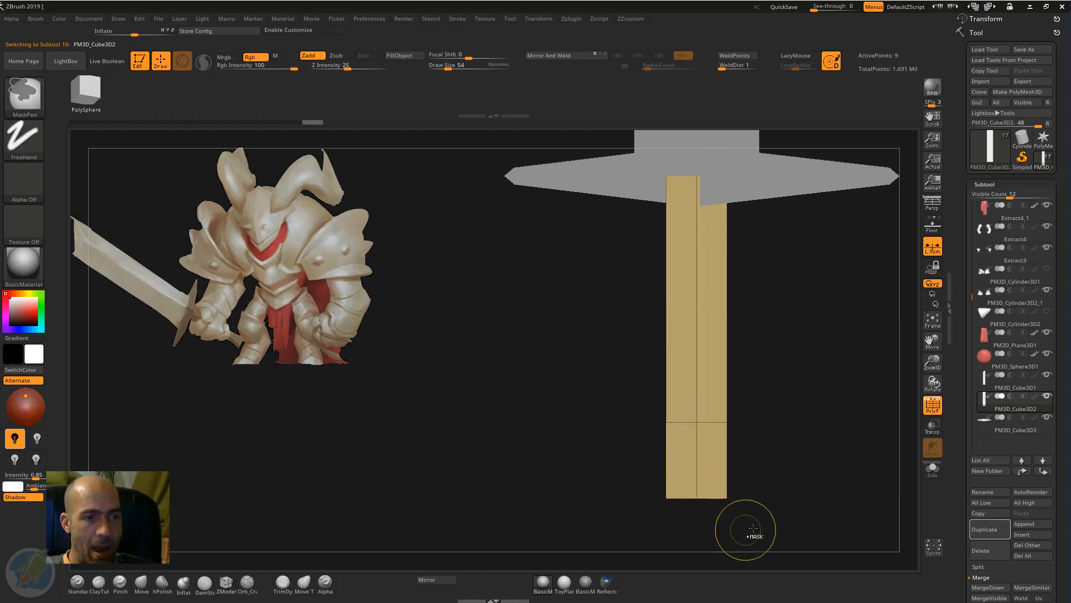
pyautogui.moveTo(684, 507); pyautogui.dragTo(641, 484)
pyautogui.keyDown('ctrl'); pyautogui.click(787, 457); pyautogui.keyUp('ctrl')
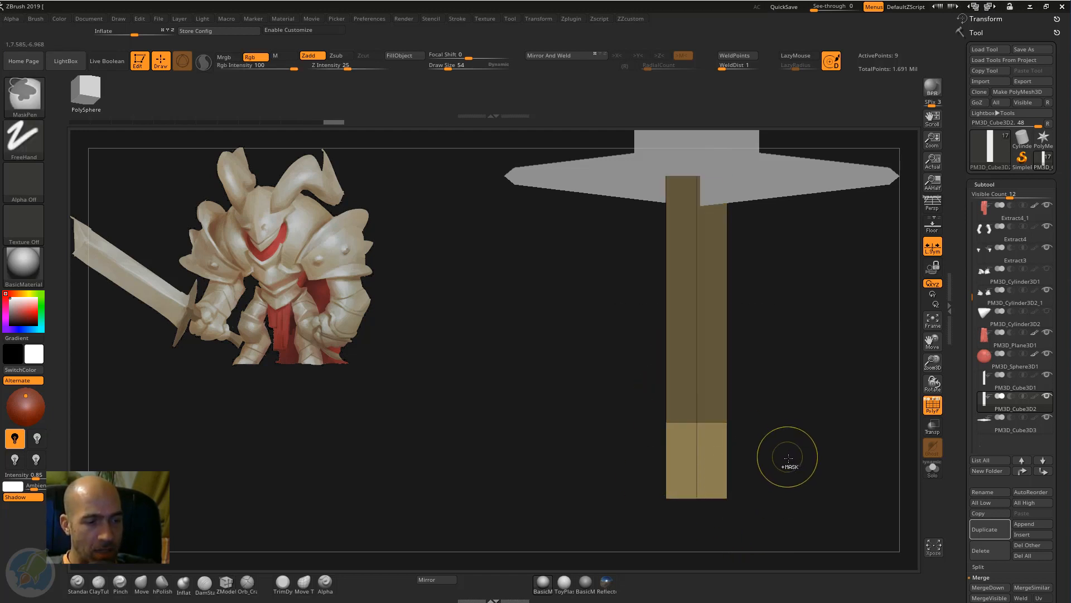
pyautogui.press('w')
pyautogui.keyDown('alt'); pyautogui.moveTo(785, 275); pyautogui.dragTo(777, 375); pyautogui.keyUp('alt')
pyautogui.click(686, 186)
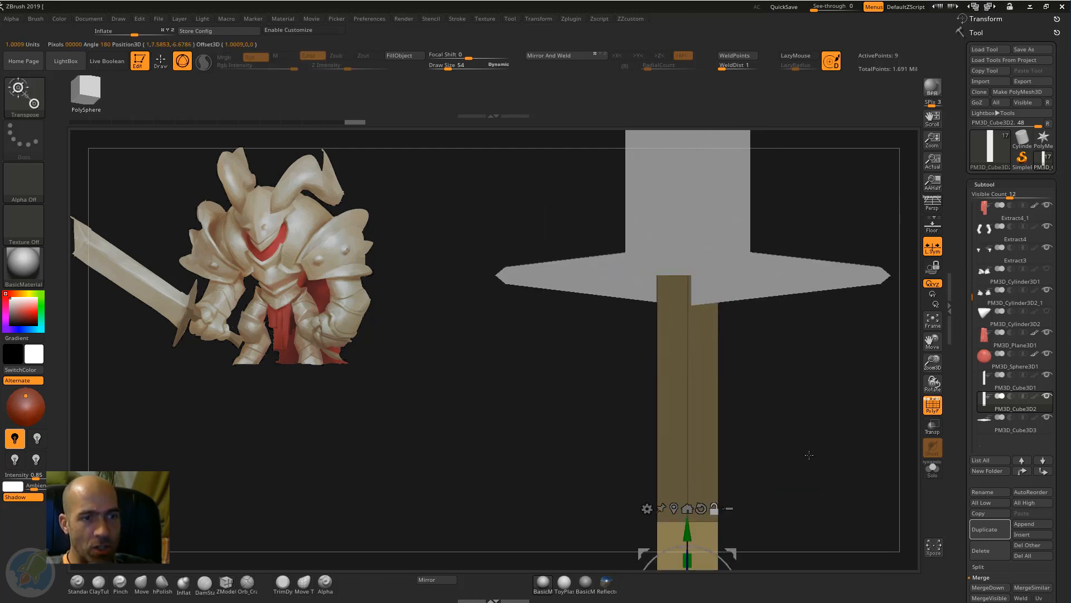
pyautogui.keyDown('alt'); pyautogui.moveTo(558, 491); pyautogui.dragTo(579, 315); pyautogui.keyUp('alt')
pyautogui.moveTo(709, 356); pyautogui.dragTo(711, 360)
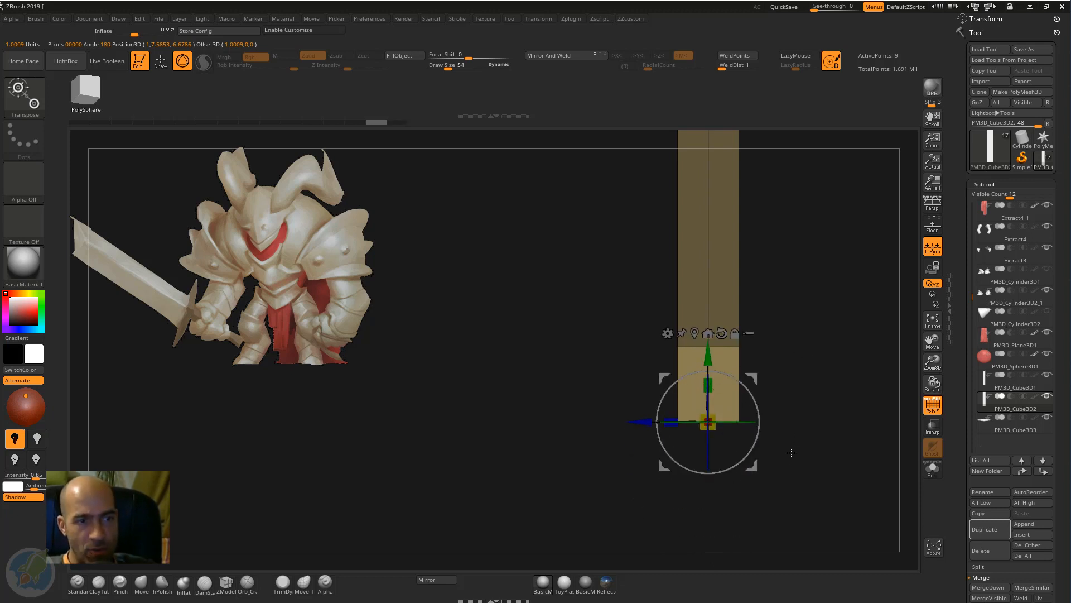
pyautogui.moveTo(678, 416); pyautogui.dragTo(659, 420)
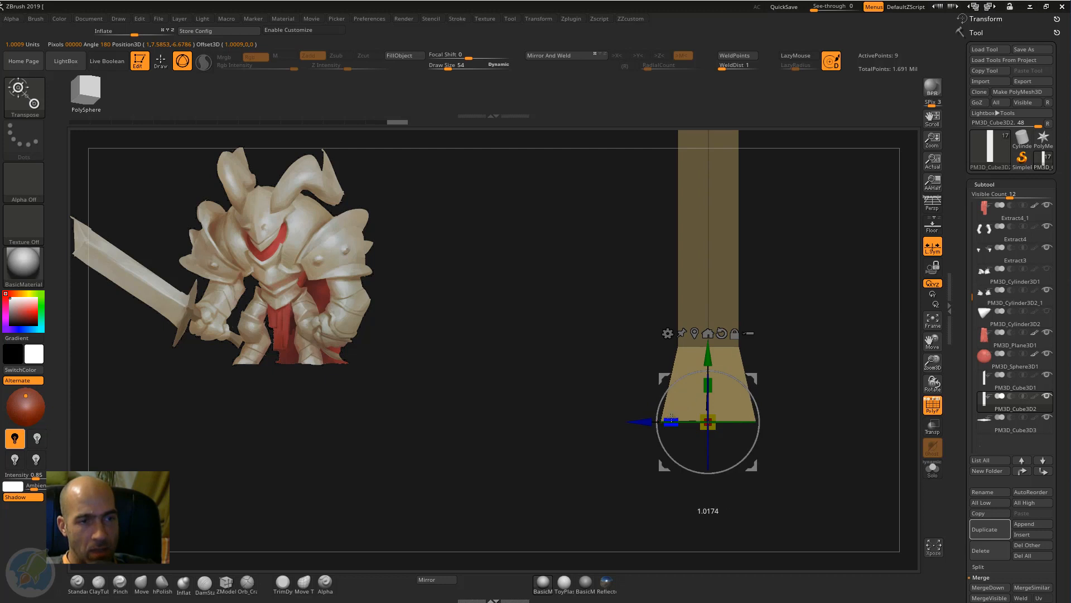
# Clear the mask and move the whole handle down slightly, keeping its upper end just inside the crossguard's lower edge.
pyautogui.press('q')
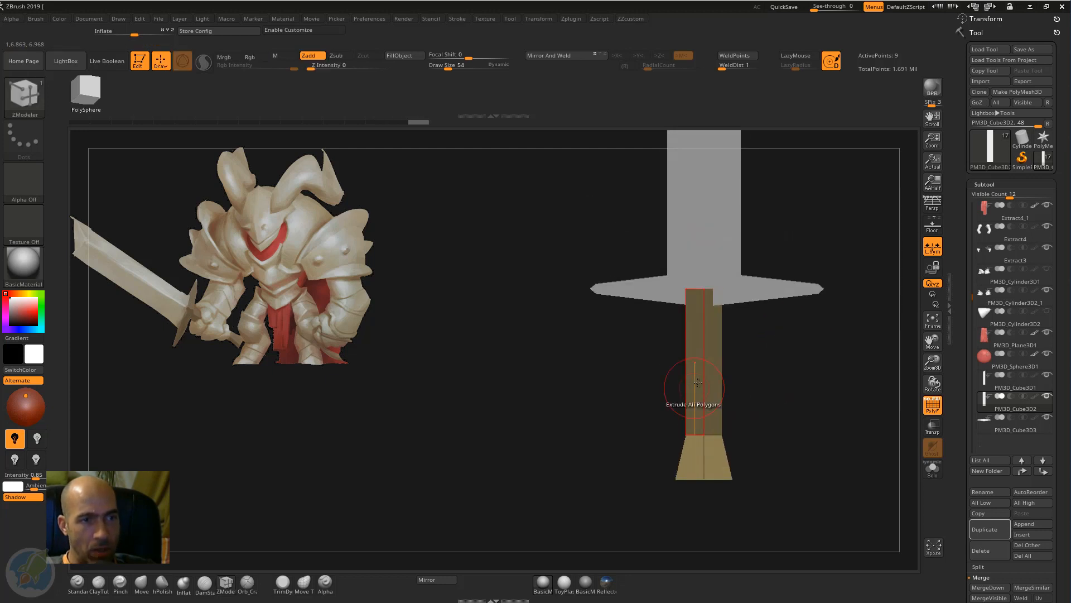
pyautogui.press('w')
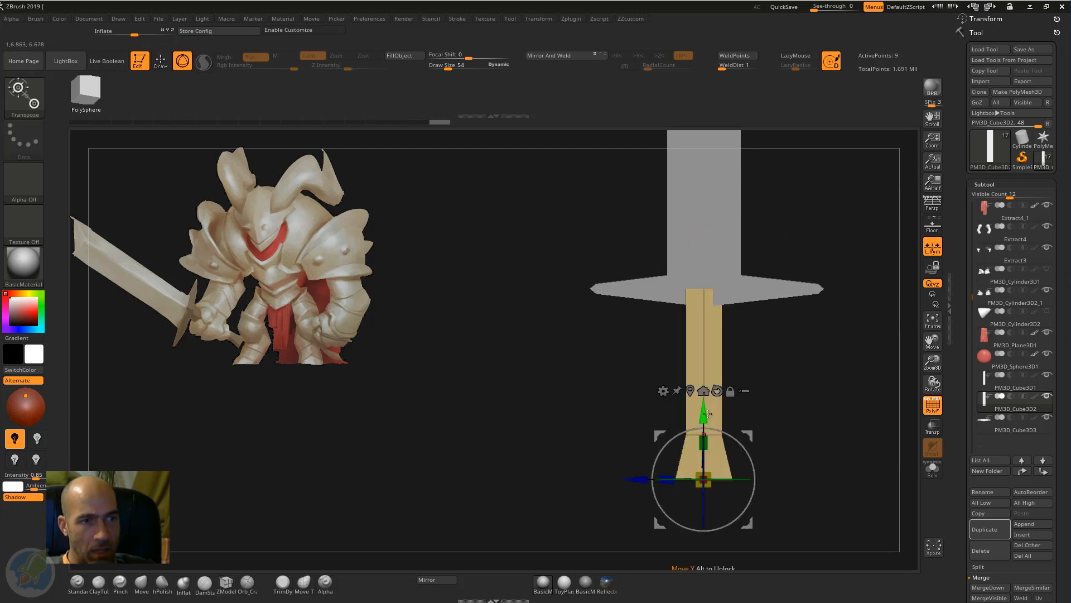
pyautogui.moveTo(704, 417); pyautogui.dragTo(702, 427)
pyautogui.press('q')
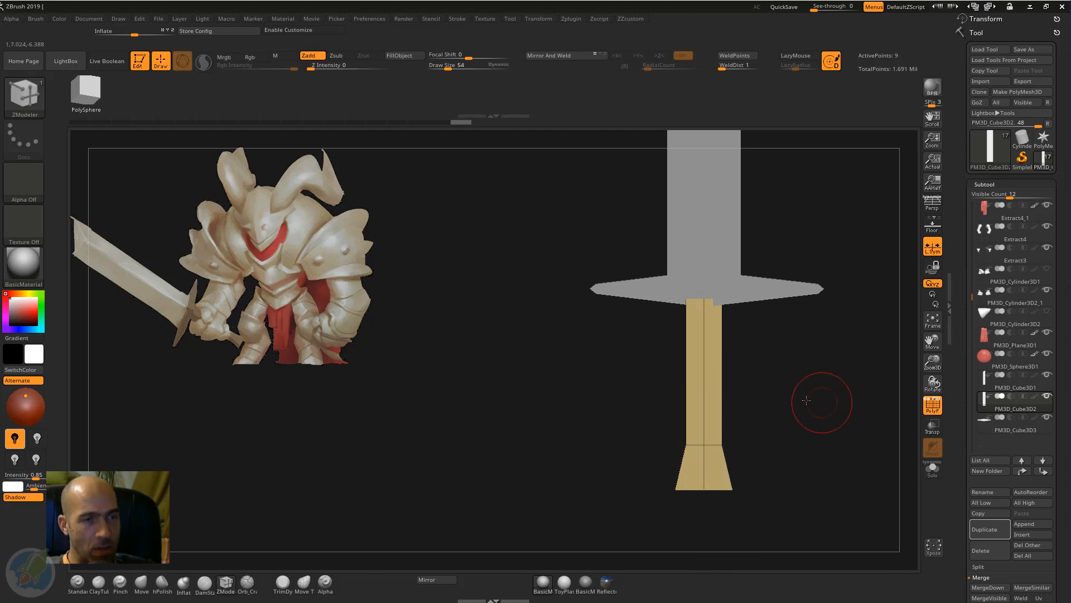
pyautogui.moveTo(818, 402)
pyautogui.mouseDown()
pyautogui.moveTo(789, 408)
pyautogui.moveTo(762, 390)
pyautogui.moveTo(842, 382)
pyautogui.moveTo(771, 400)
pyautogui.moveTo(760, 387)
pyautogui.moveTo(799, 418)
pyautogui.moveTo(841, 525)
pyautogui.moveTo(801, 461)
pyautogui.moveTo(796, 509)
pyautogui.moveTo(784, 445)
pyautogui.moveTo(765, 495)
pyautogui.moveTo(772, 402)
pyautogui.moveTo(782, 433)
pyautogui.moveTo(770, 436)
pyautogui.mouseUp()
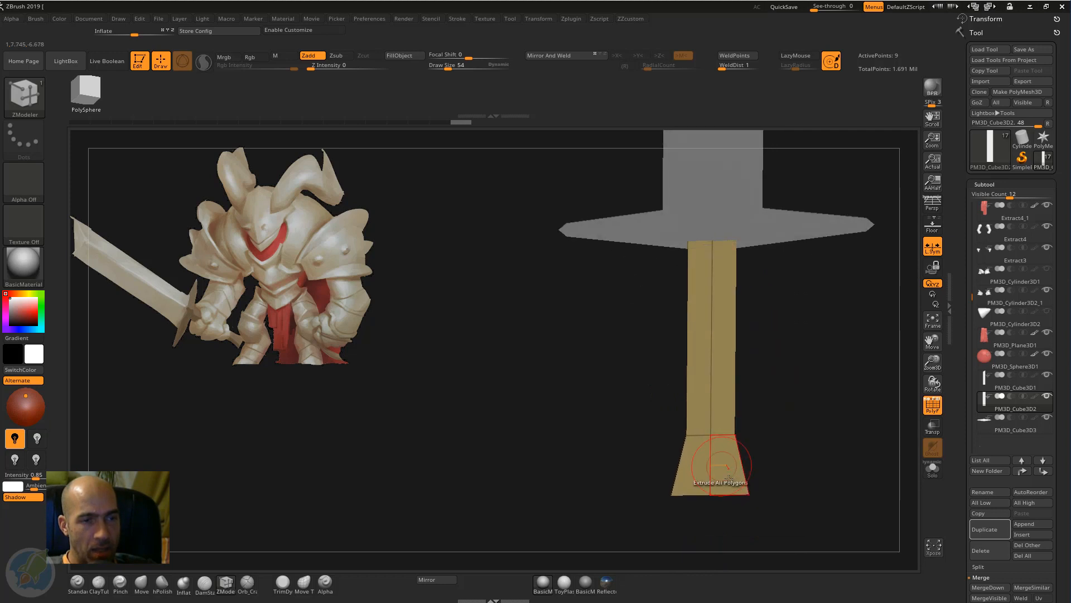
pyautogui.moveTo(751, 484); pyautogui.dragTo(765, 442)
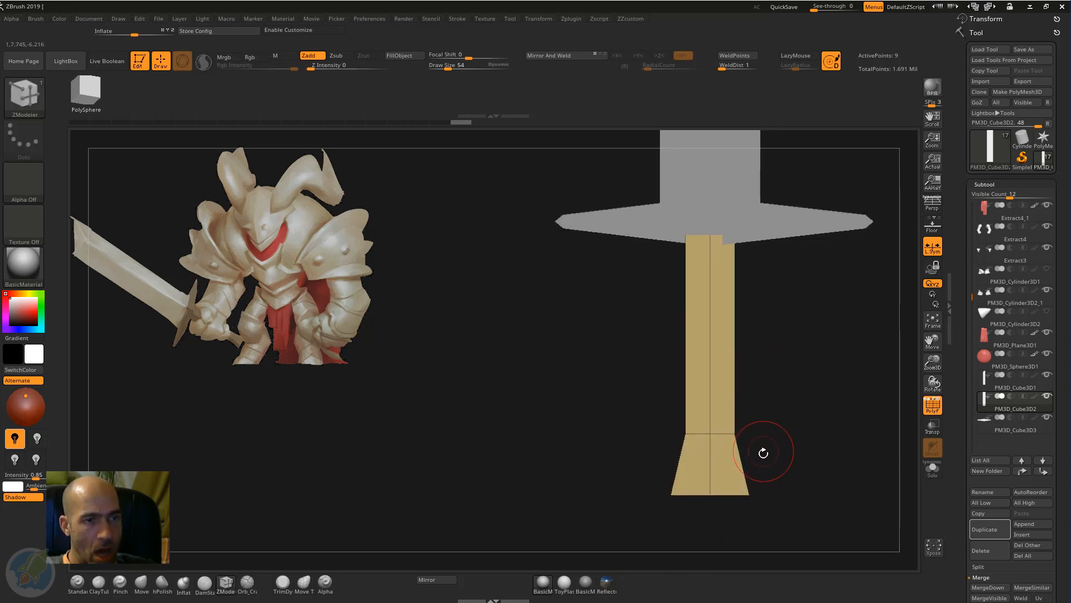
pyautogui.moveTo(781, 449); pyautogui.dragTo(727, 347)
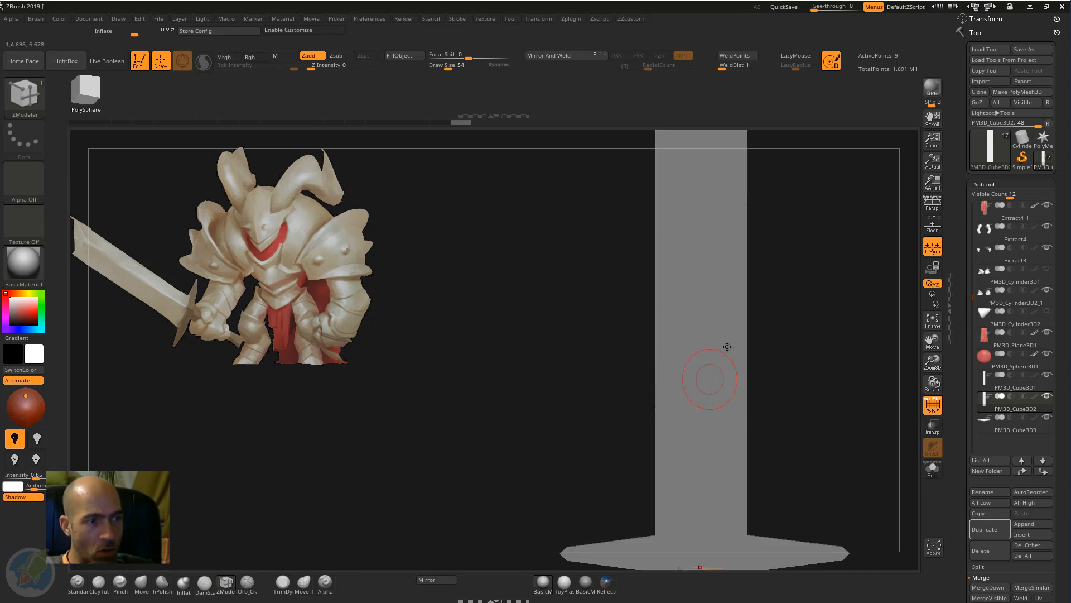
# Select the flat blade subtool, extrude all its polygons with ZModeler to give it thickness, and flip its face normals.
pyautogui.click(226, 583)
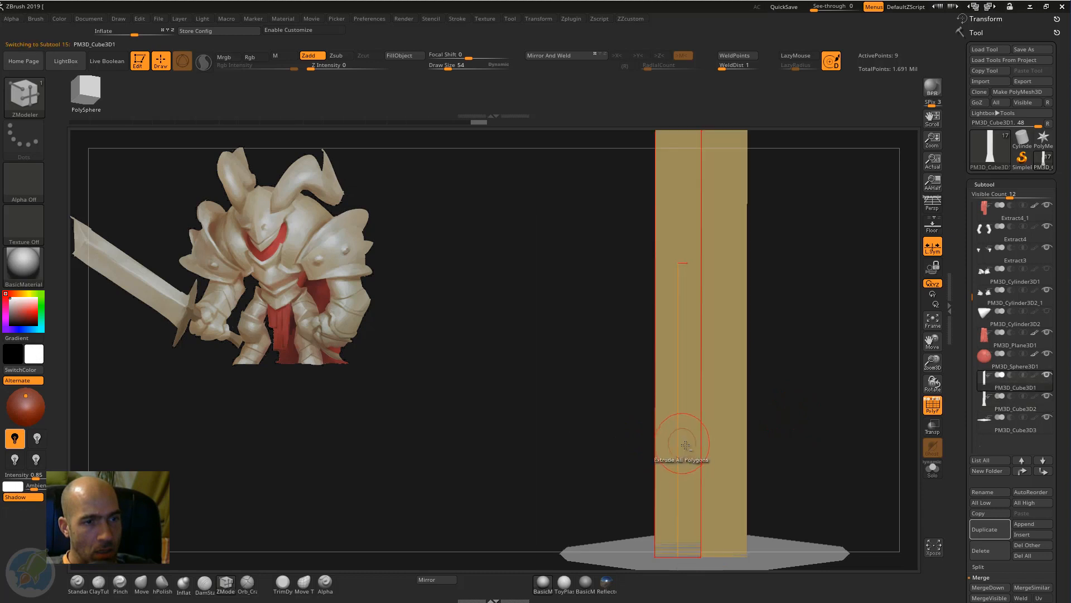
pyautogui.keyDown('alt'); pyautogui.click(672, 446); pyautogui.keyUp('alt')
pyautogui.moveTo(636, 440); pyautogui.dragTo(553, 410)
pyautogui.hotkey('alt', 'z')
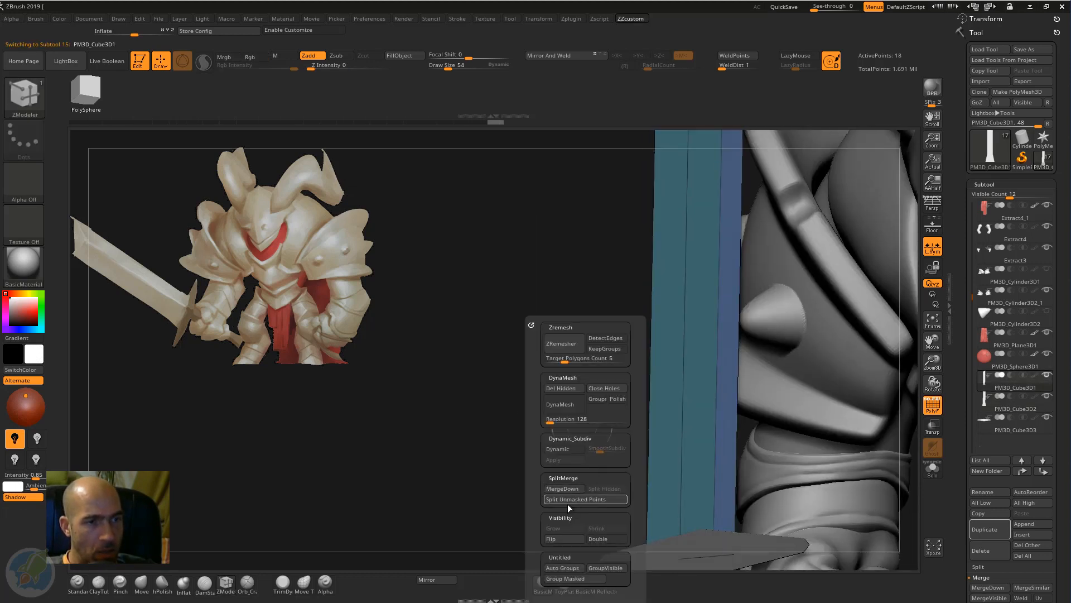
pyautogui.click(564, 539)
pyautogui.moveTo(507, 287); pyautogui.dragTo(636, 277)
pyautogui.moveTo(837, 258); pyautogui.dragTo(769, 275)
pyautogui.keyDown('alt'); pyautogui.moveTo(775, 337); pyautogui.dragTo(770, 239); pyautogui.keyUp('alt')
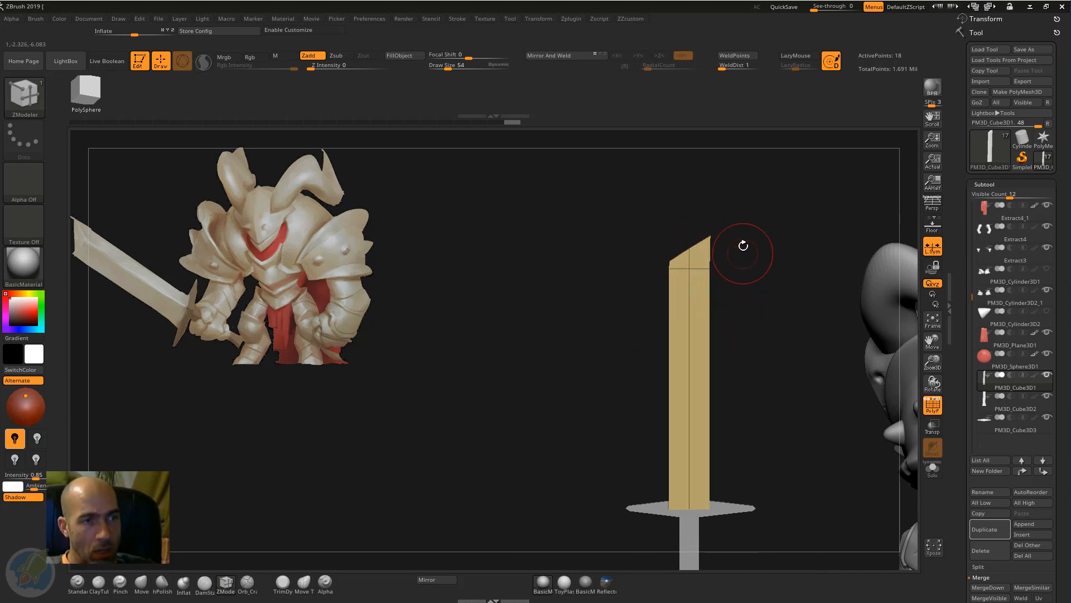
# Mask the blade's central ridge and scale its two long edges on X to about 0.1 of their thickness.
pyautogui.keyDown('ctrl'); pyautogui.moveTo(745, 202); pyautogui.dragTo(696, 546); pyautogui.keyUp('ctrl')
pyautogui.keyDown('ctrl'); pyautogui.moveTo(634, 186); pyautogui.dragTo(678, 555); pyautogui.keyUp('ctrl')
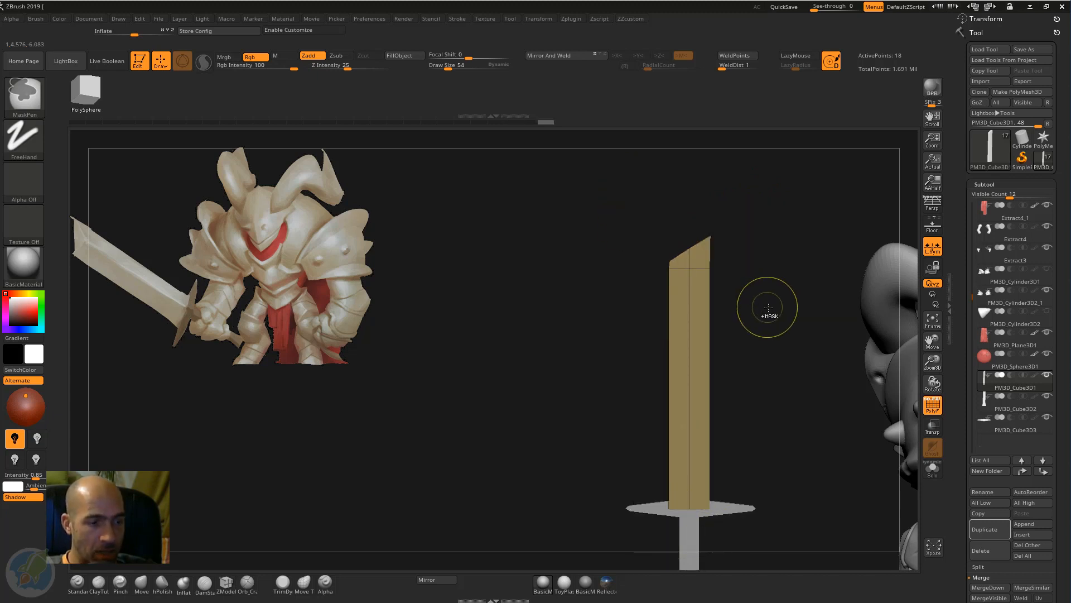
pyautogui.press('w')
pyautogui.keyDown('shift'); pyautogui.moveTo(750, 282); pyautogui.dragTo(781, 283); pyautogui.keyUp('shift')
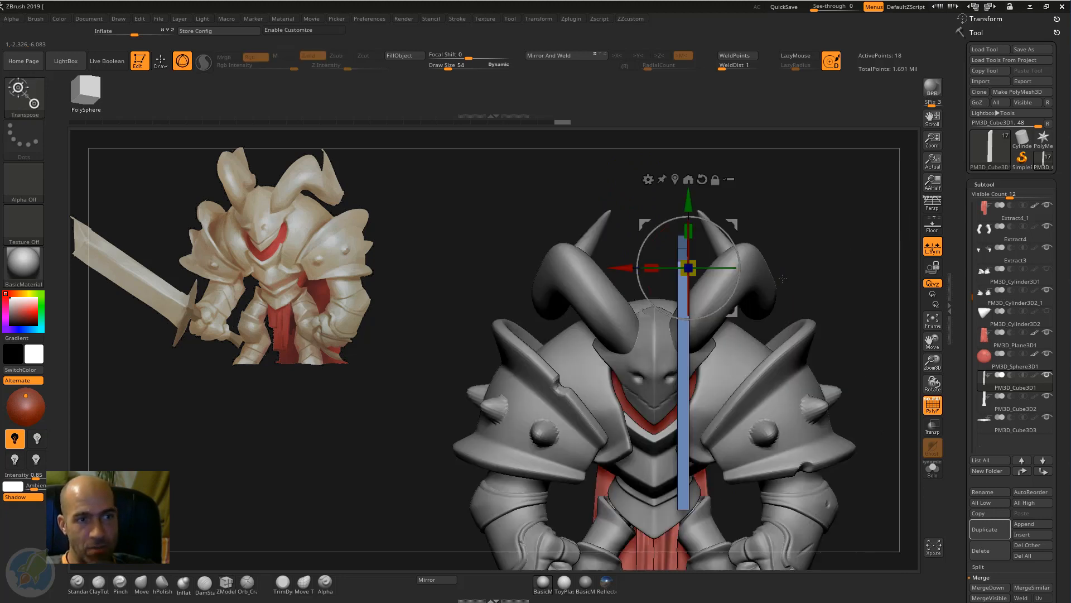
pyautogui.keyDown('alt'); pyautogui.moveTo(879, 234); pyautogui.dragTo(879, 175); pyautogui.keyUp('alt')
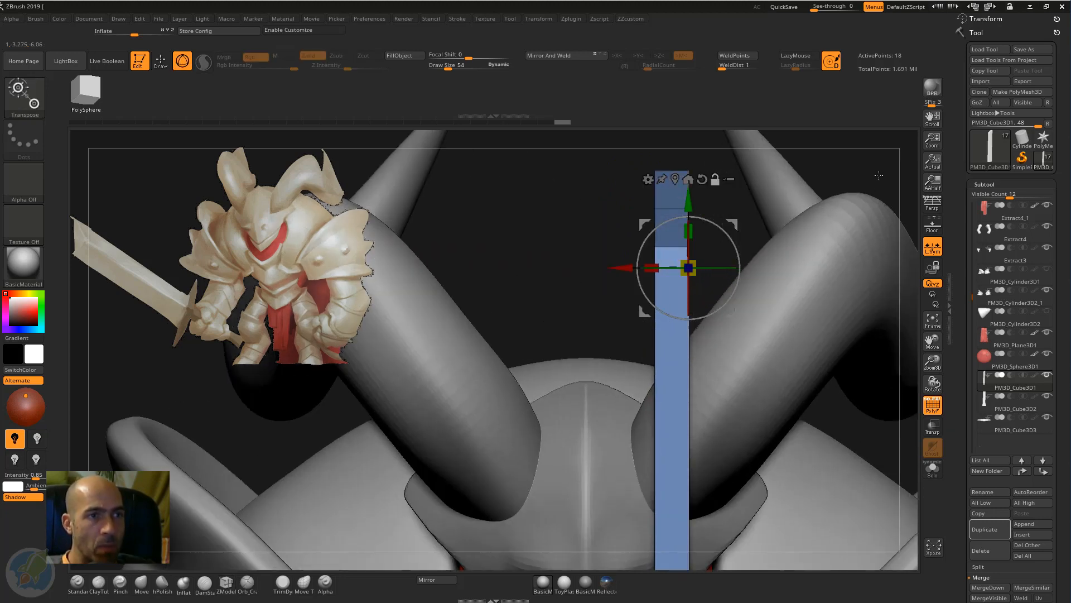
pyautogui.click(675, 178)
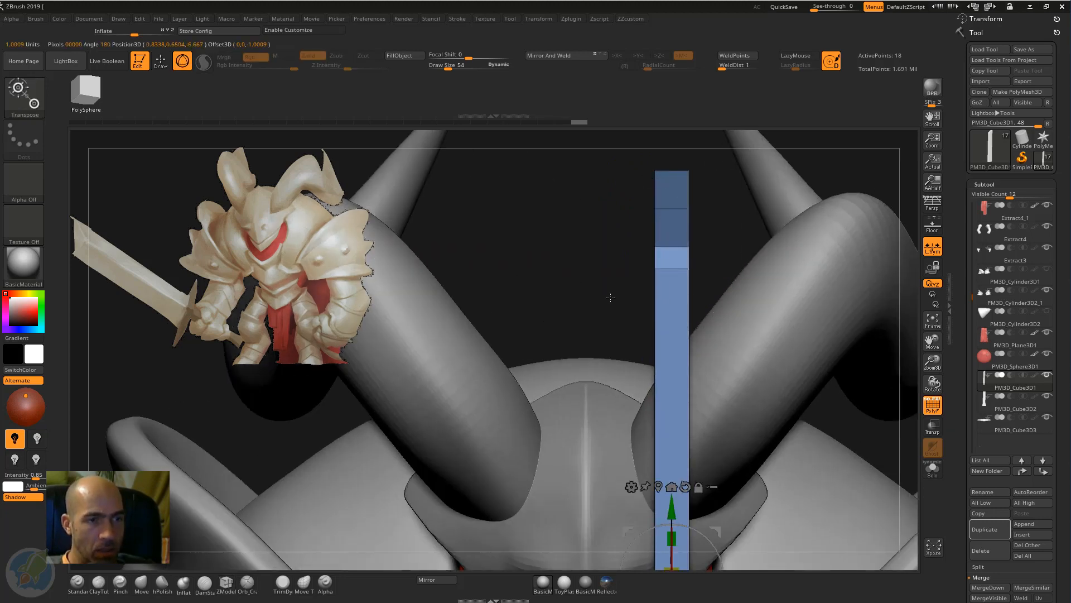
pyautogui.keyDown('alt'); pyautogui.moveTo(611, 297); pyautogui.dragTo(632, 135, button='right'); pyautogui.keyUp('alt')
pyautogui.keyDown('alt'); pyautogui.moveTo(645, 394); pyautogui.dragTo(672, 293, button='right'); pyautogui.keyUp('alt')
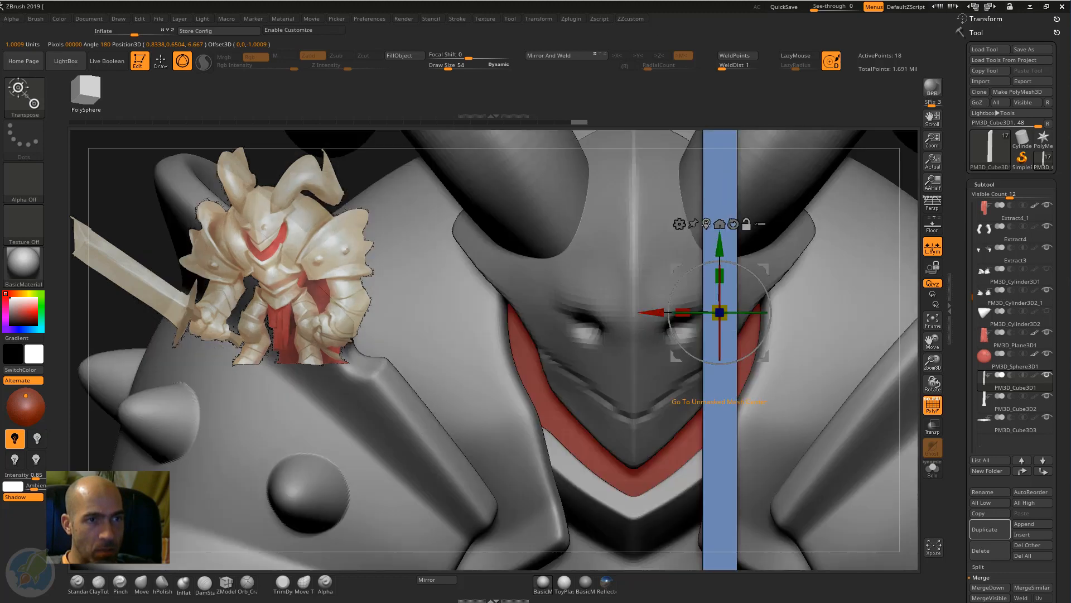
pyautogui.moveTo(684, 309); pyautogui.dragTo(1019, 310)
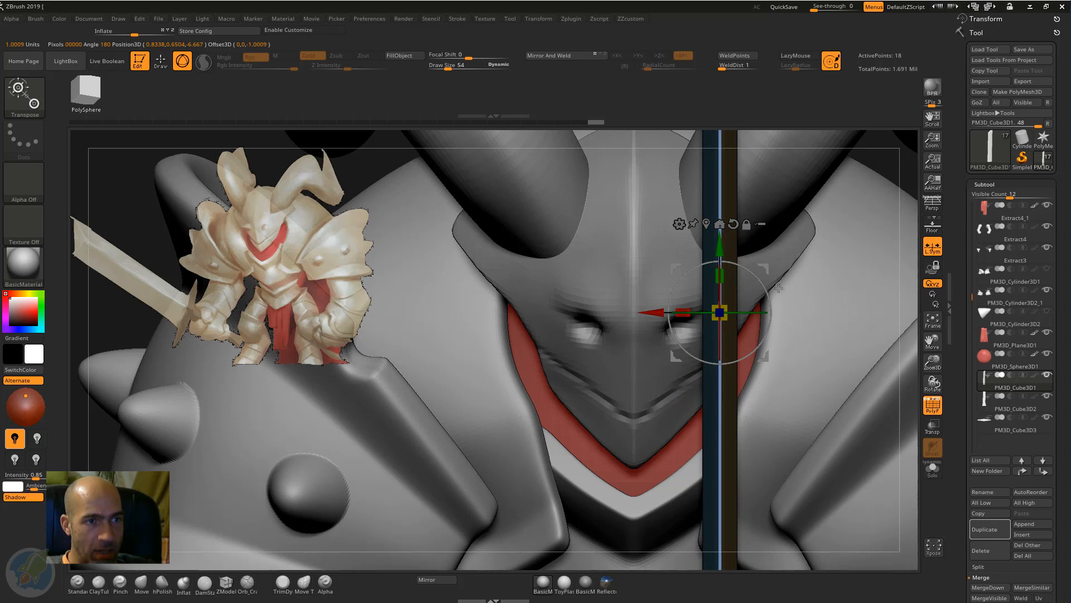
pyautogui.moveTo(740, 306); pyautogui.dragTo(849, 302)
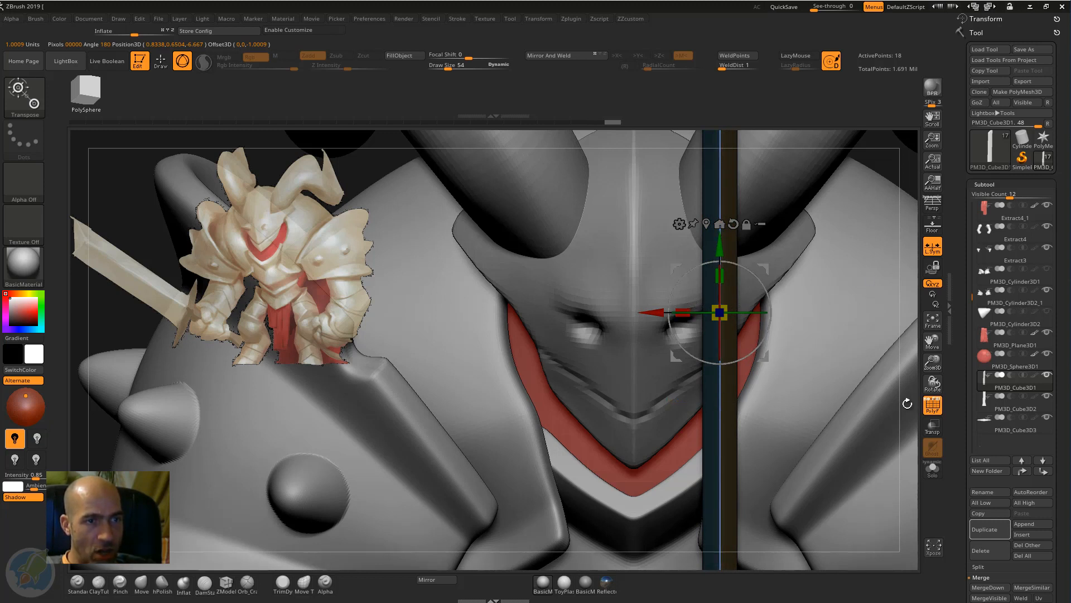
pyautogui.moveTo(823, 298)
pyautogui.keyDown('alt'); pyautogui.mouseDown(button='right')
pyautogui.moveTo(848, 241)
pyautogui.moveTo(807, 245)
pyautogui.moveTo(789, 270)
pyautogui.moveTo(777, 206)
pyautogui.moveTo(777, 297)
pyautogui.moveTo(840, 299)
pyautogui.mouseUp(button='right'); pyautogui.keyUp('alt')
pyautogui.press('q')
pyautogui.moveTo(831, 240)
pyautogui.keyDown('shift'); pyautogui.mouseDown(button='right')
pyautogui.moveTo(828, 228)
pyautogui.moveTo(820, 337)
pyautogui.mouseUp(button='right'); pyautogui.keyUp('shift')
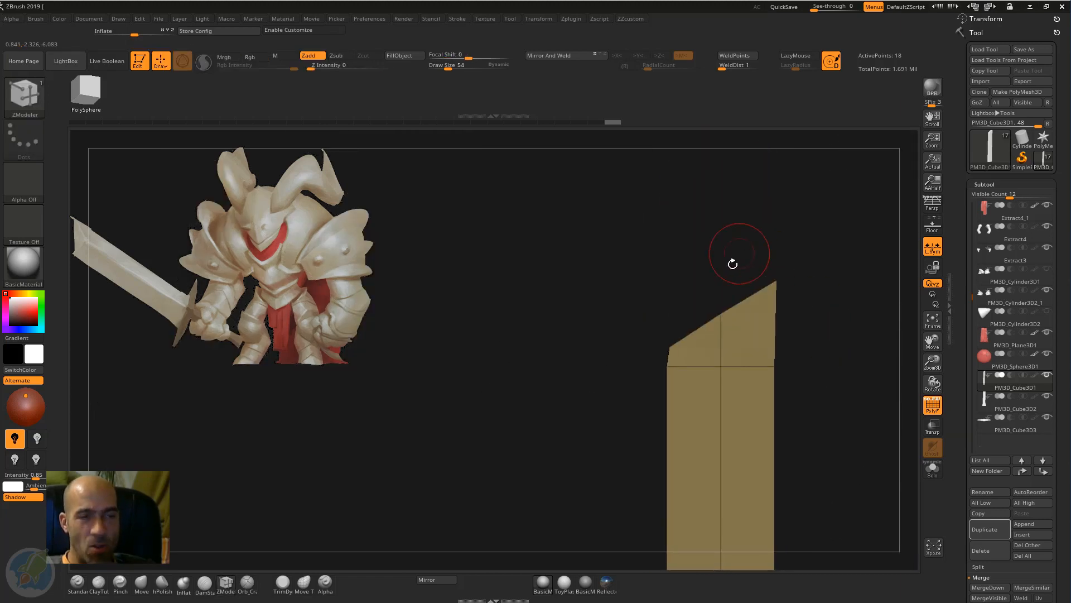
# Isolate the middle points of the slanted tip with a mask and scale them on X to about 0.13 of their thickness.
pyautogui.moveTo(740, 239)
pyautogui.keyDown('ctrl'); pyautogui.mouseDown()
pyautogui.moveTo(713, 279)
pyautogui.moveTo(735, 322)
pyautogui.moveTo(726, 334)
pyautogui.mouseUp(); pyautogui.keyUp('ctrl')
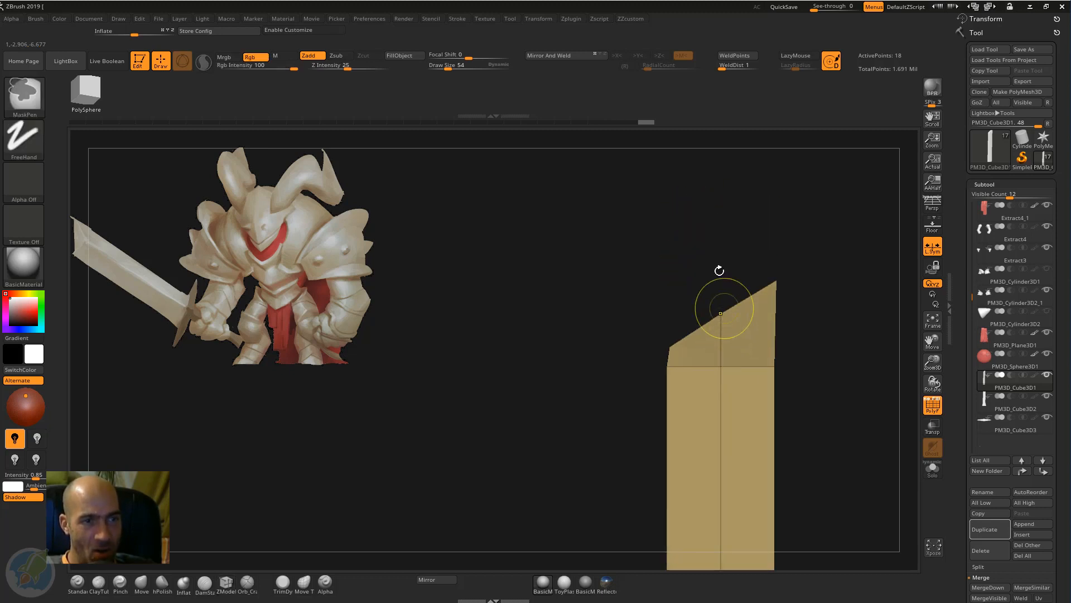
pyautogui.moveTo(718, 270)
pyautogui.mouseDown(button='right')
pyautogui.moveTo(717, 248)
pyautogui.moveTo(731, 254)
pyautogui.mouseUp(button='right')
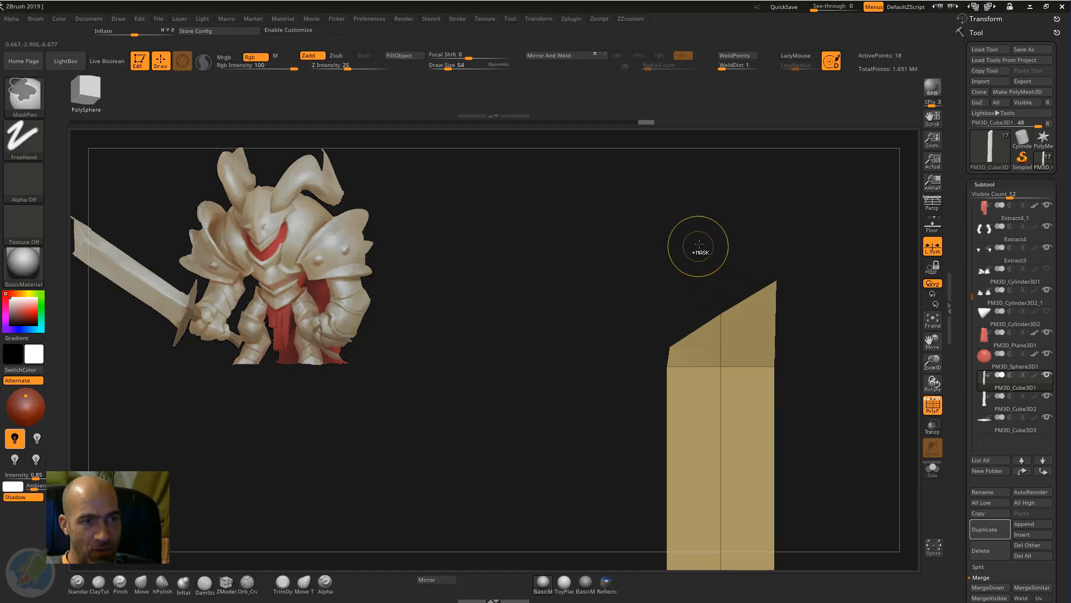
pyautogui.press('w')
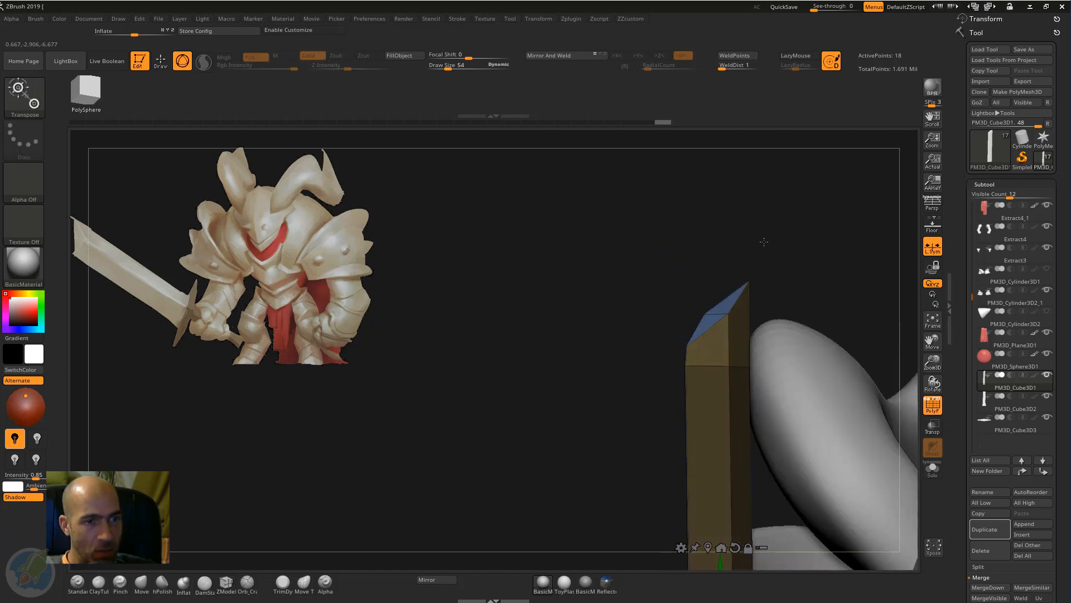
pyautogui.click(707, 546)
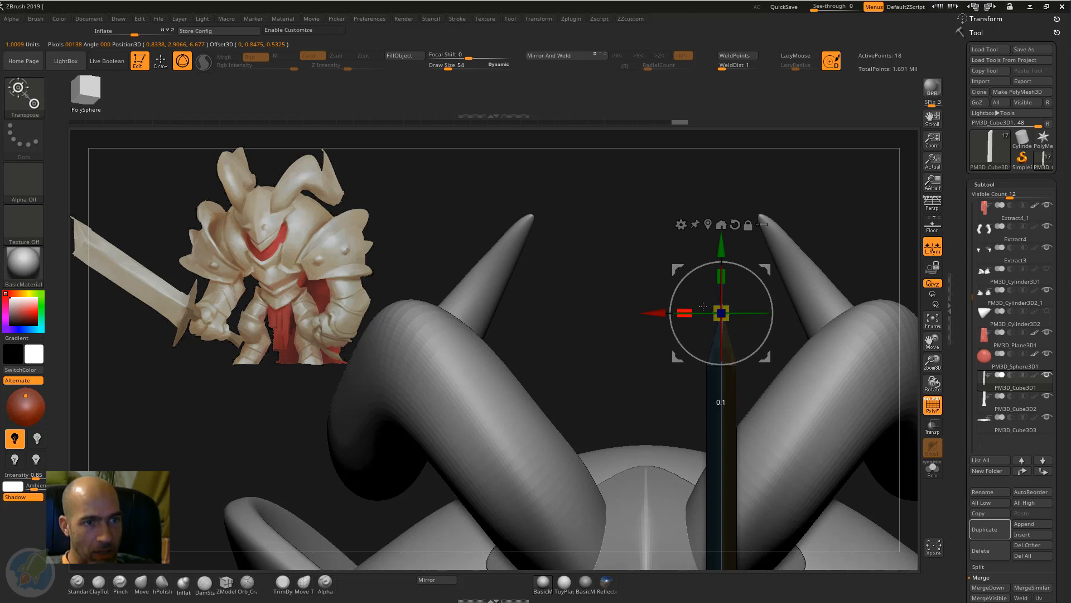
pyautogui.moveTo(678, 296); pyautogui.dragTo(678, 297)
pyautogui.moveTo(678, 318)
pyautogui.keyDown('ctrl'); pyautogui.mouseDown(button='right')
pyautogui.moveTo(679, 334)
pyautogui.moveTo(697, 322)
pyautogui.mouseUp(button='right'); pyautogui.keyUp('ctrl')
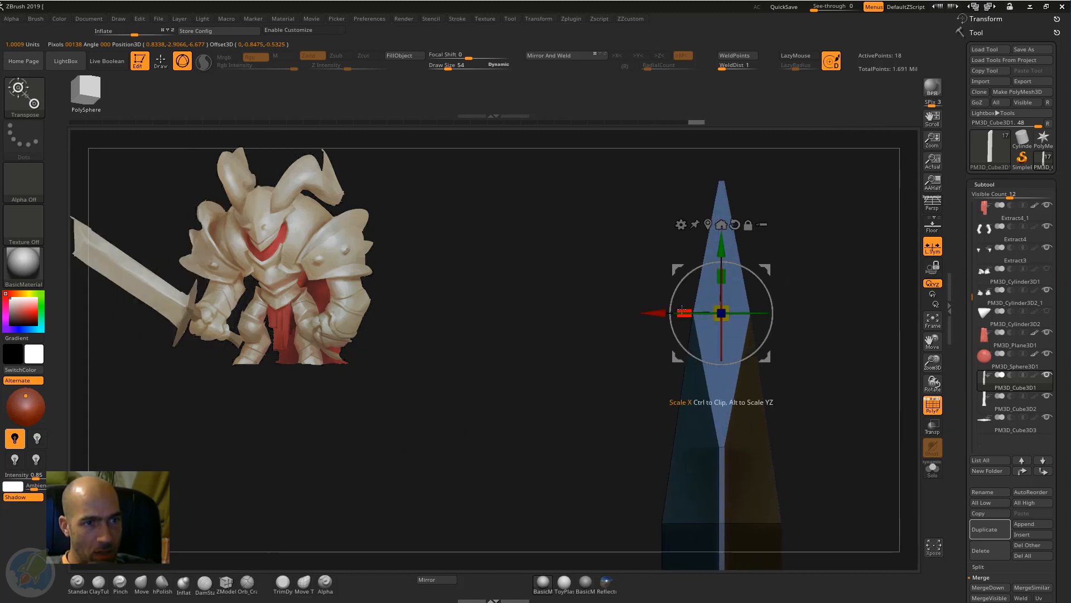
pyautogui.moveTo(681, 310); pyautogui.dragTo(699, 313)
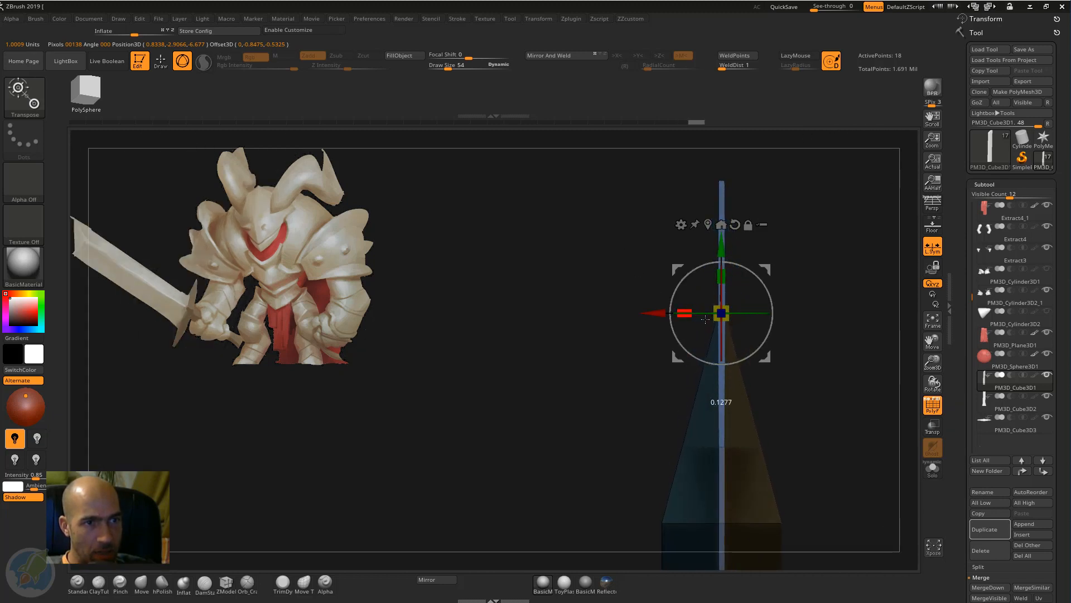
pyautogui.press('q')
pyautogui.moveTo(677, 290)
pyautogui.keyDown('ctrl'); pyautogui.mouseDown(button='right')
pyautogui.moveTo(675, 240)
pyautogui.moveTo(632, 294)
pyautogui.moveTo(663, 296)
pyautogui.mouseUp(button='right'); pyautogui.keyUp('ctrl')
# Isolate the end of the horizontal edge loop on the blade's longer side and move it up close to the tip.
pyautogui.moveTo(816, 246); pyautogui.dragTo(804, 352, button='right')
pyautogui.keyDown('ctrl'); pyautogui.moveTo(843, 357); pyautogui.dragTo(782, 415); pyautogui.keyUp('ctrl')
pyautogui.keyDown('ctrl'); pyautogui.click(836, 380); pyautogui.keyUp('ctrl')
pyautogui.press('w')
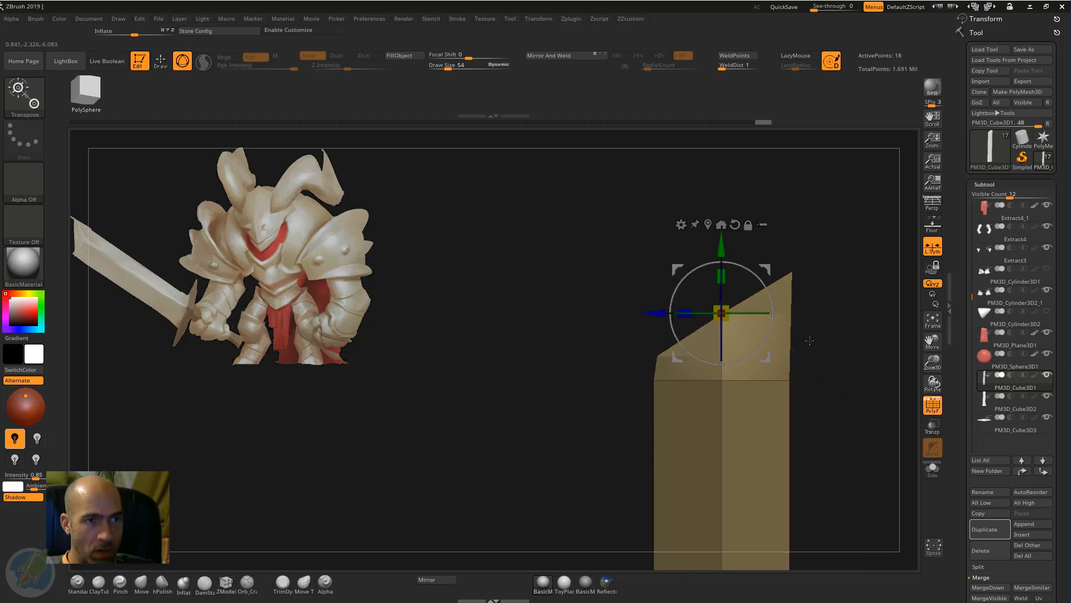
pyautogui.keyDown('alt'); pyautogui.moveTo(728, 242); pyautogui.dragTo(769, 165); pyautogui.keyUp('alt')
pyautogui.keyDown('alt'); pyautogui.moveTo(811, 205); pyautogui.dragTo(816, 347); pyautogui.keyUp('alt')
# Isolate the loop's end on the blade's shorter side and raise it close to the corner of the slanted top.
pyautogui.keyDown('ctrl'); pyautogui.moveTo(583, 391); pyautogui.dragTo(614, 427); pyautogui.keyUp('ctrl')
pyautogui.keyDown('ctrl'); pyautogui.moveTo(617, 407); pyautogui.dragTo(664, 451); pyautogui.keyUp('ctrl')
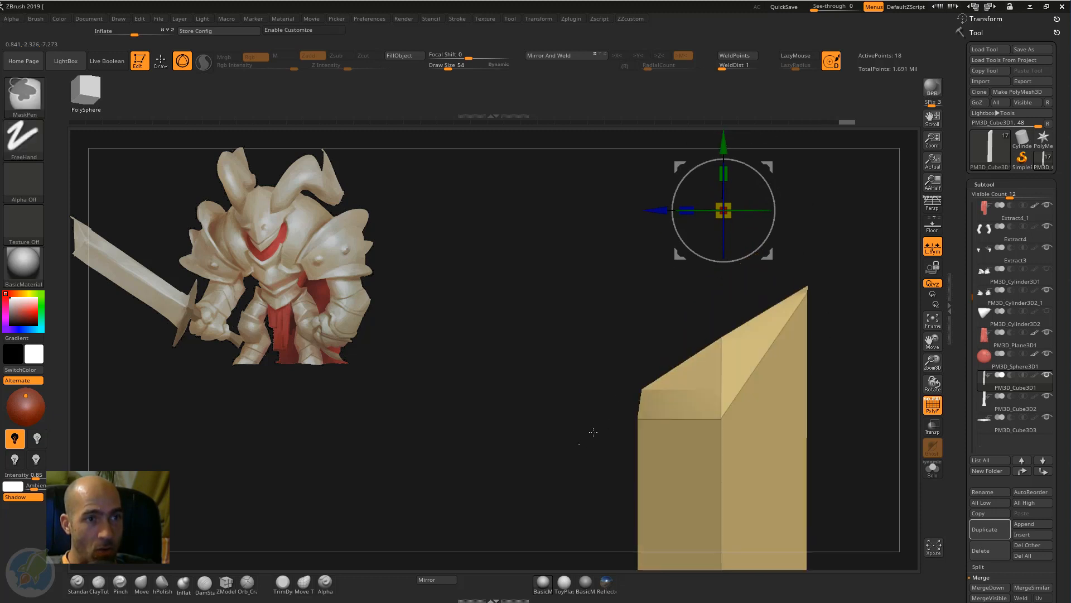
pyautogui.keyDown('ctrl'); pyautogui.click(594, 432); pyautogui.keyUp('ctrl')
pyautogui.keyDown('alt'); pyautogui.moveTo(726, 129); pyautogui.dragTo(730, 190); pyautogui.keyUp('alt')
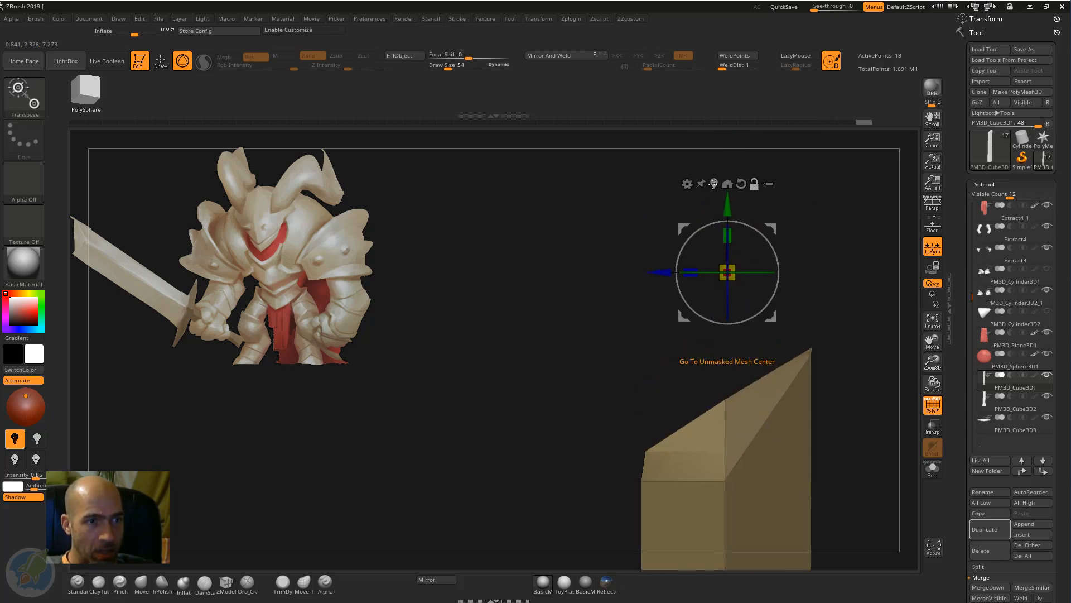
pyautogui.click(714, 183)
pyautogui.moveTo(689, 430); pyautogui.dragTo(692, 409)
pyautogui.press('q')
pyautogui.moveTo(855, 357)
pyautogui.keyDown('alt'); pyautogui.mouseDown()
pyautogui.moveTo(754, 347)
pyautogui.moveTo(811, 356)
pyautogui.moveTo(763, 302)
pyautogui.moveTo(703, 287)
pyautogui.moveTo(715, 357)
pyautogui.moveTo(737, 192)
pyautogui.moveTo(728, 262)
pyautogui.moveTo(655, 256)
pyautogui.mouseUp(); pyautogui.keyUp('alt')
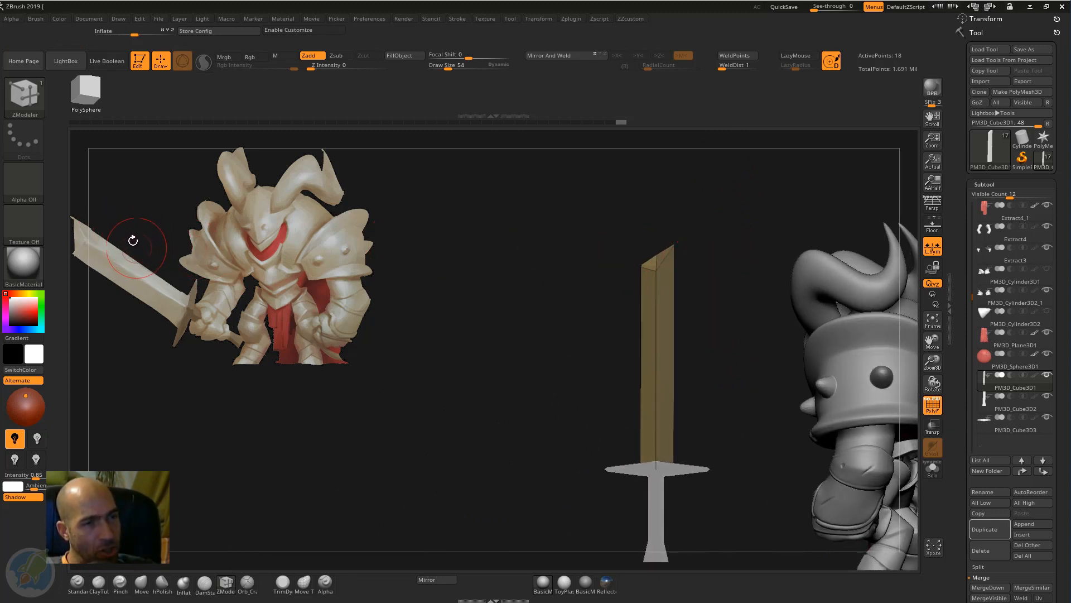
# Mask all of the blade except its longer edge and thicken that edge on X to about twice its thickness.
pyautogui.moveTo(477, 279)
pyautogui.mouseDown()
pyautogui.moveTo(486, 354)
pyautogui.moveTo(478, 318)
pyautogui.moveTo(714, 268)
pyautogui.mouseUp()
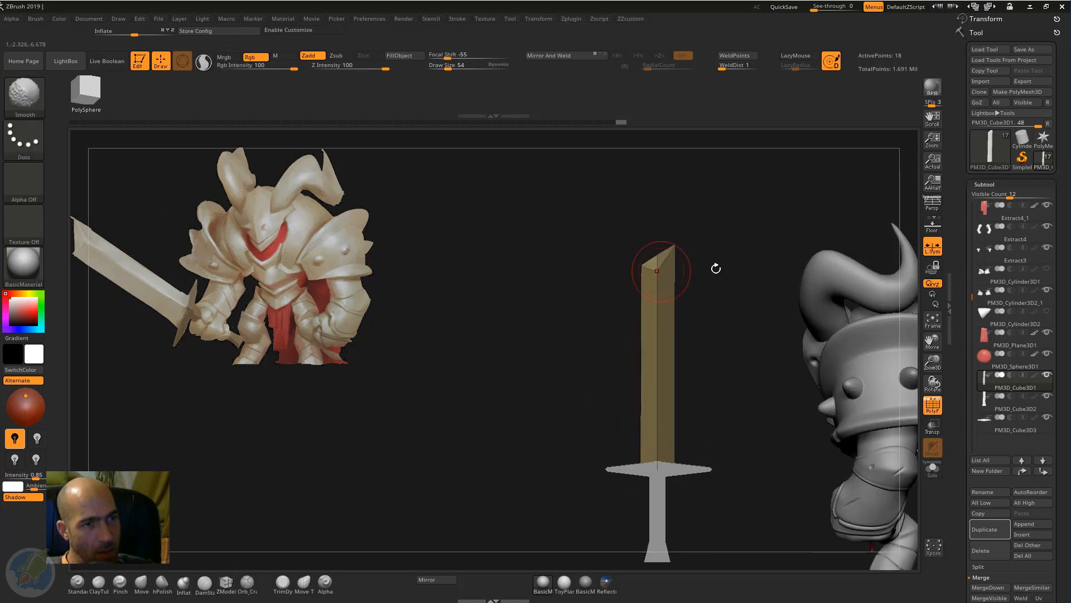
pyautogui.press('ctrl')
pyautogui.keyDown('ctrl'); pyautogui.moveTo(722, 459); pyautogui.dragTo(677, 215); pyautogui.keyUp('ctrl')
pyautogui.keyDown('ctrl'); pyautogui.moveTo(722, 454); pyautogui.dragTo(676, 212); pyautogui.keyUp('ctrl')
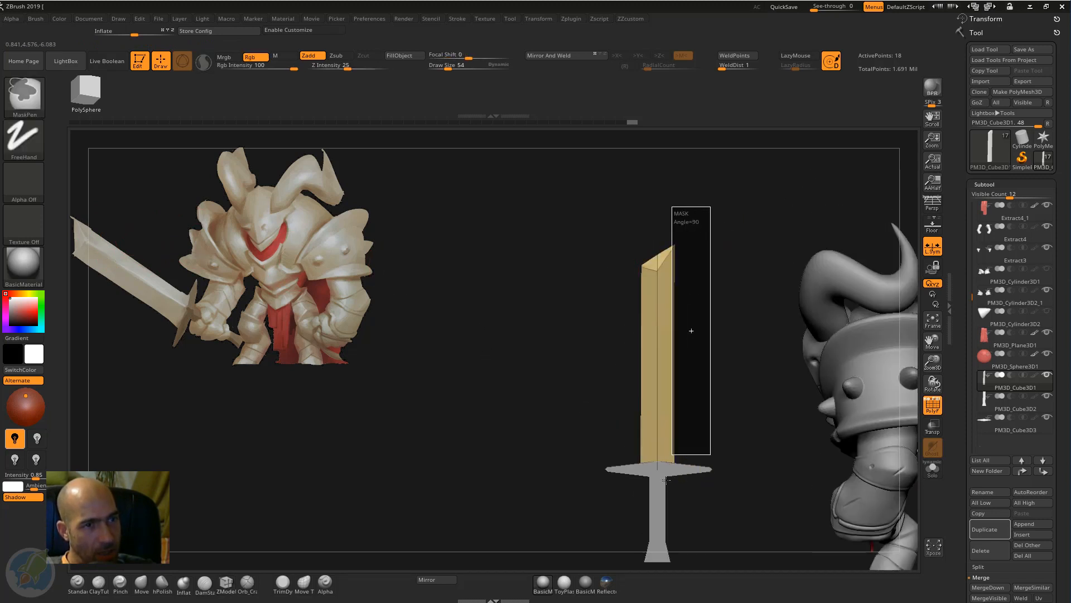
pyautogui.press('w')
pyautogui.press('f')
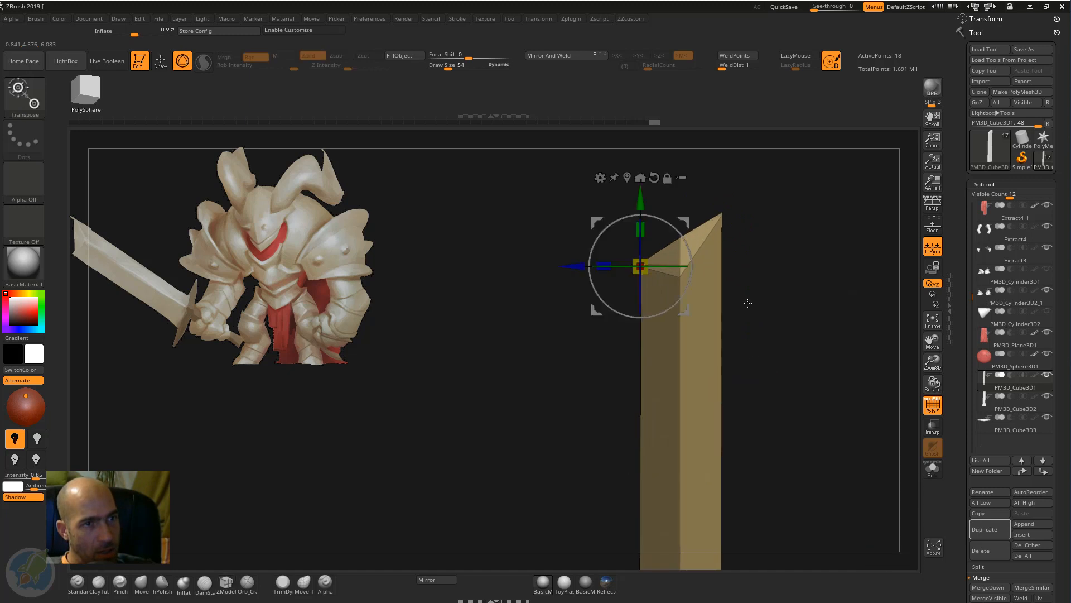
pyautogui.moveTo(758, 259); pyautogui.dragTo(646, 244)
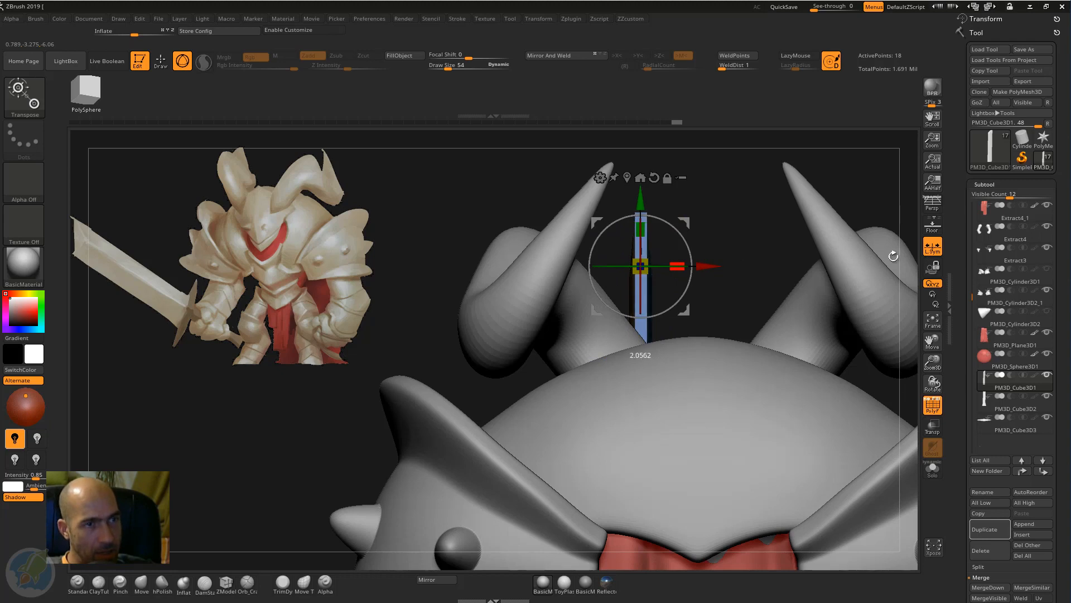
pyautogui.press('q')
# Isolate the blade's uppermost tip corner, narrow it on X to about 0.42 of its thickness, and clear the mask.
pyautogui.press('f')
pyautogui.moveTo(689, 191)
pyautogui.mouseDown()
pyautogui.moveTo(741, 246)
pyautogui.moveTo(814, 201)
pyautogui.moveTo(799, 200)
pyautogui.moveTo(708, 321)
pyautogui.moveTo(800, 327)
pyautogui.moveTo(815, 289)
pyautogui.moveTo(767, 269)
pyautogui.mouseUp()
pyautogui.keyDown('ctrl'); pyautogui.click(769, 269); pyautogui.keyUp('ctrl')
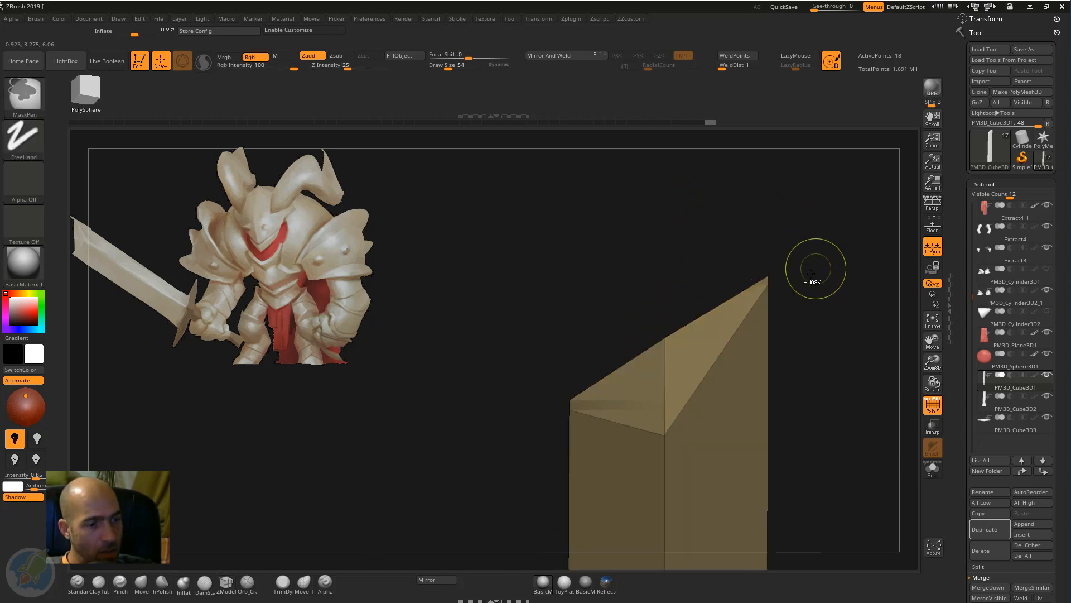
pyautogui.press('w')
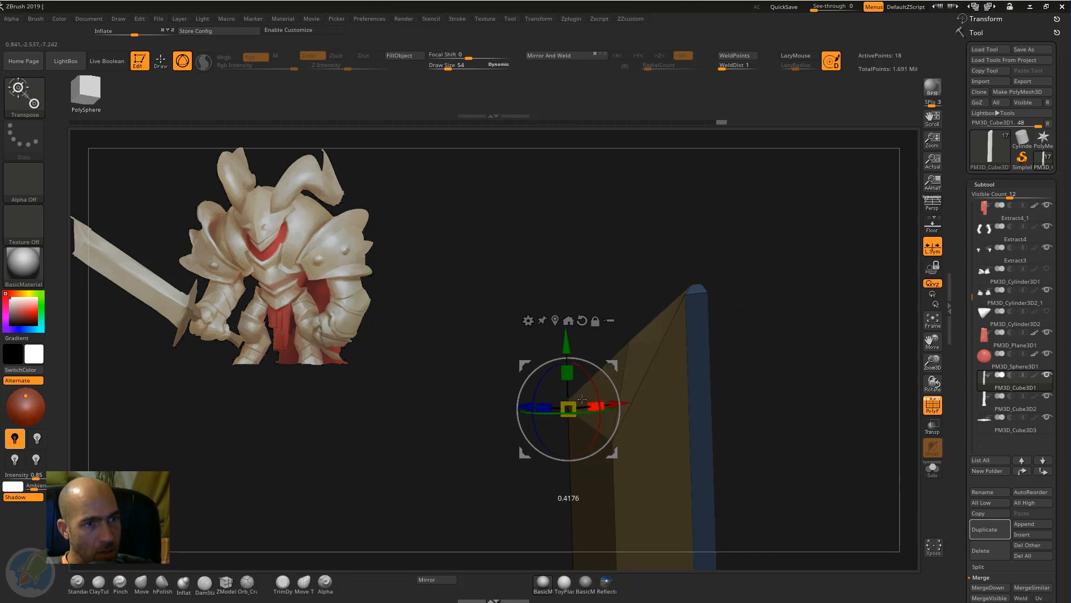
pyautogui.keyDown('shift'); pyautogui.moveTo(766, 303); pyautogui.dragTo(832, 299); pyautogui.keyUp('shift')
pyautogui.keyDown('ctrl'); pyautogui.click(831, 296); pyautogui.keyUp('ctrl')
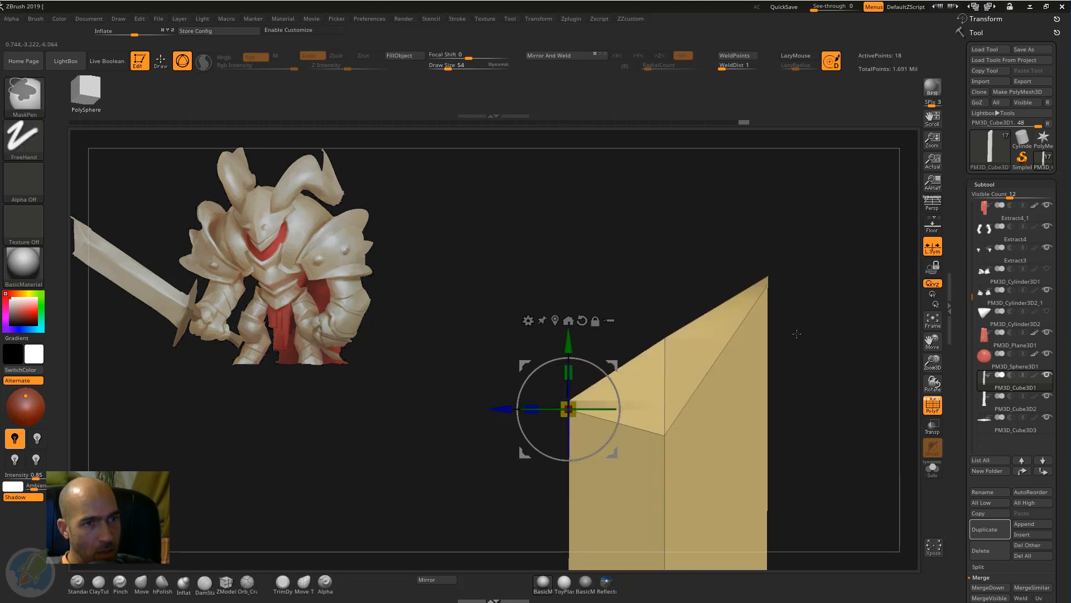
# Isolate the longer edge's corner just below the tip with a mask, clear the mask and return to the ZModeler brush.
pyautogui.keyDown('ctrl'); pyautogui.moveTo(822, 343); pyautogui.dragTo(765, 290); pyautogui.keyUp('ctrl')
pyautogui.keyDown('ctrl'); pyautogui.click(755, 274); pyautogui.keyUp('ctrl')
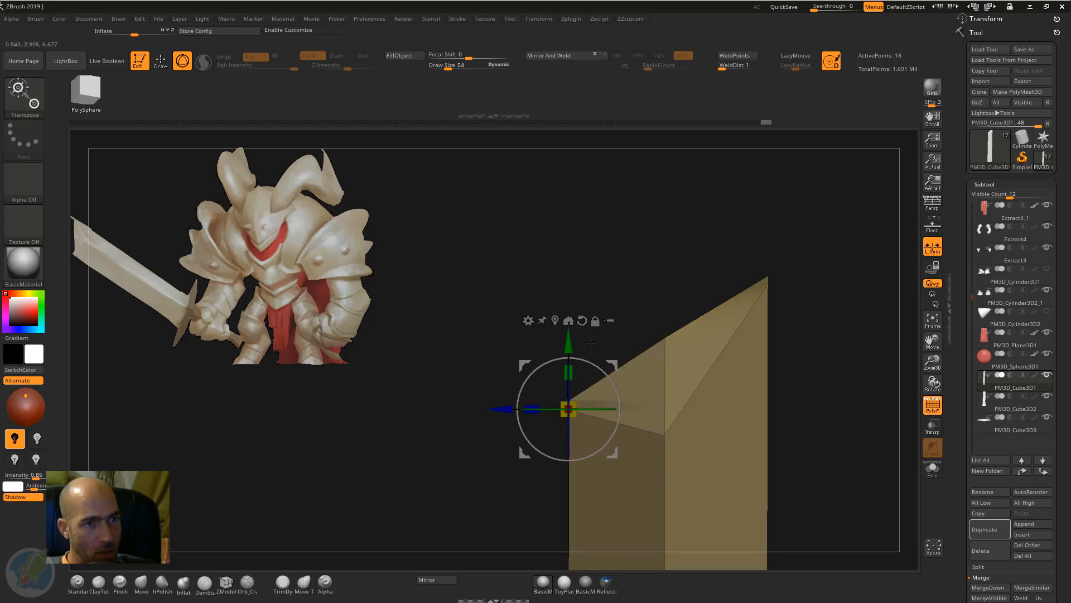
pyautogui.moveTo(591, 342)
pyautogui.mouseDown()
pyautogui.moveTo(577, 424)
pyautogui.moveTo(724, 334)
pyautogui.moveTo(701, 371)
pyautogui.moveTo(707, 195)
pyautogui.moveTo(508, 307)
pyautogui.moveTo(530, 266)
pyautogui.moveTo(552, 269)
pyautogui.moveTo(551, 387)
pyautogui.moveTo(670, 341)
pyautogui.mouseUp()
pyautogui.press('b')
pyautogui.press('z')
pyautogui.press('m')
pyautogui.moveTo(809, 292)
pyautogui.mouseDown()
pyautogui.moveTo(747, 296)
pyautogui.moveTo(662, 414)
pyautogui.moveTo(689, 395)
pyautogui.moveTo(675, 370)
pyautogui.mouseUp()
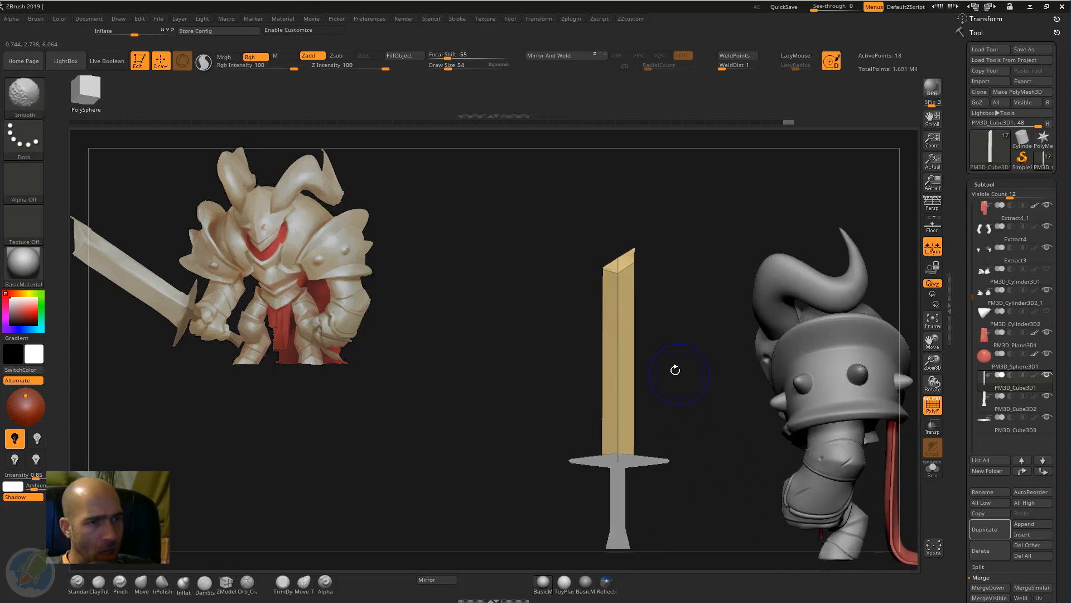
# Center the transform pivot across the blade and widen the whole blade to about 1.2 times its width.
pyautogui.press('w')
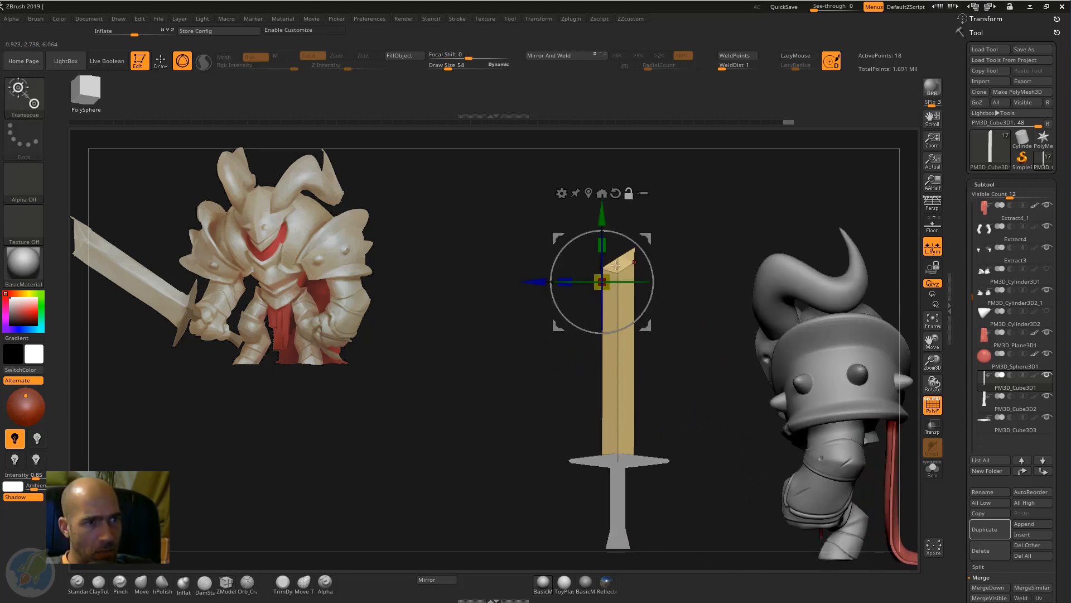
pyautogui.keyDown('alt'); pyautogui.moveTo(544, 282); pyautogui.dragTo(561, 281); pyautogui.keyUp('alt')
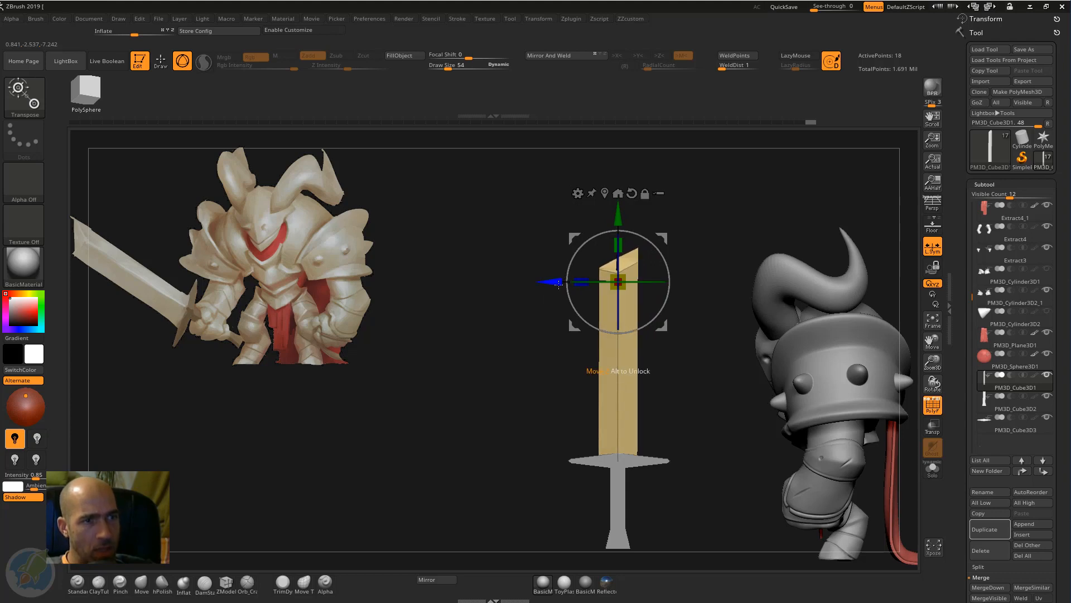
pyautogui.press('q')
pyautogui.moveTo(526, 394)
pyautogui.mouseDown()
pyautogui.moveTo(514, 370)
pyautogui.moveTo(534, 410)
pyautogui.moveTo(521, 374)
pyautogui.mouseUp()
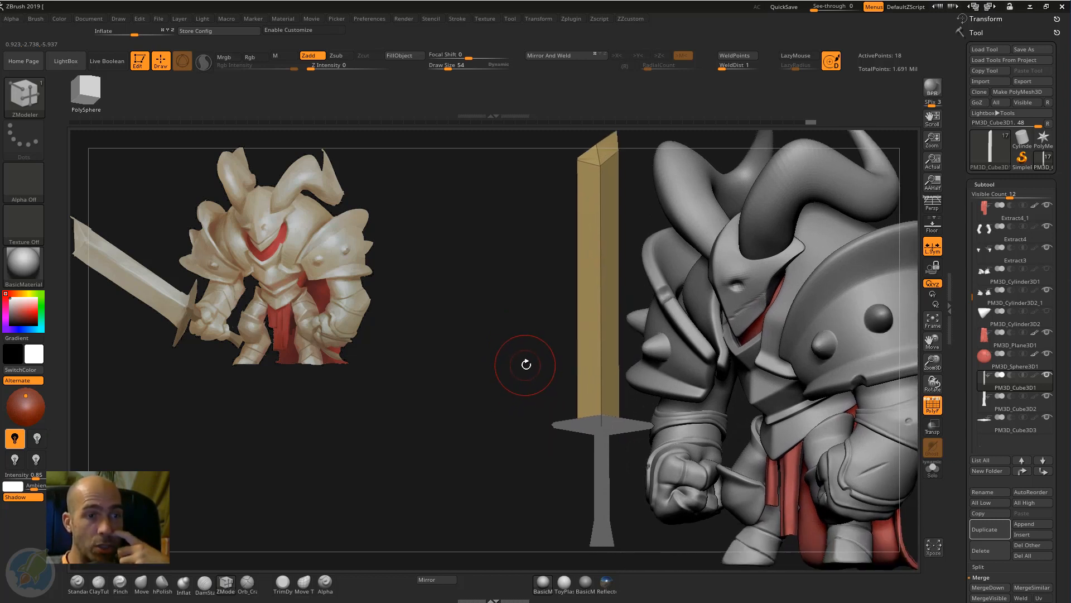